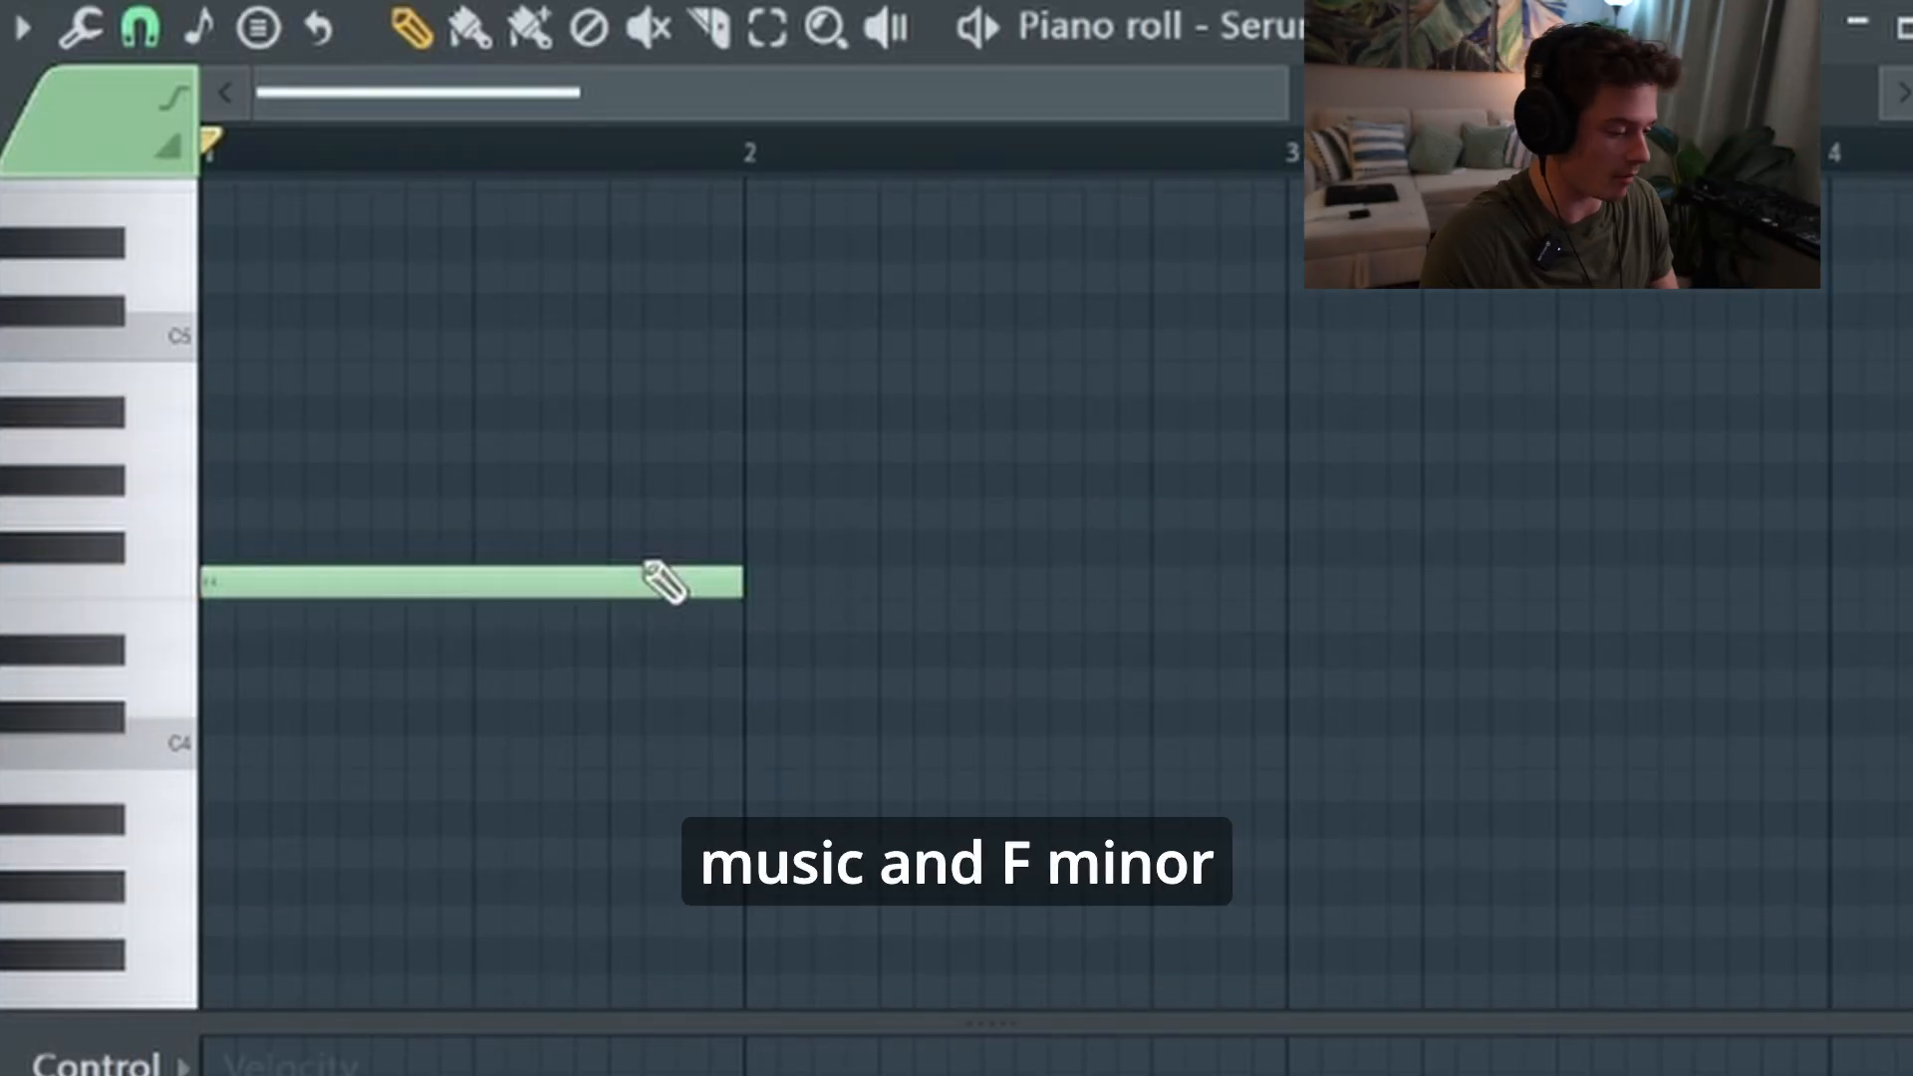
Extend the root line after F4 with one-bar notes: G#4 in bar 2, D#4 in bar 3 and A#4 in bar 4
scroll(738, 588, "up", 2)
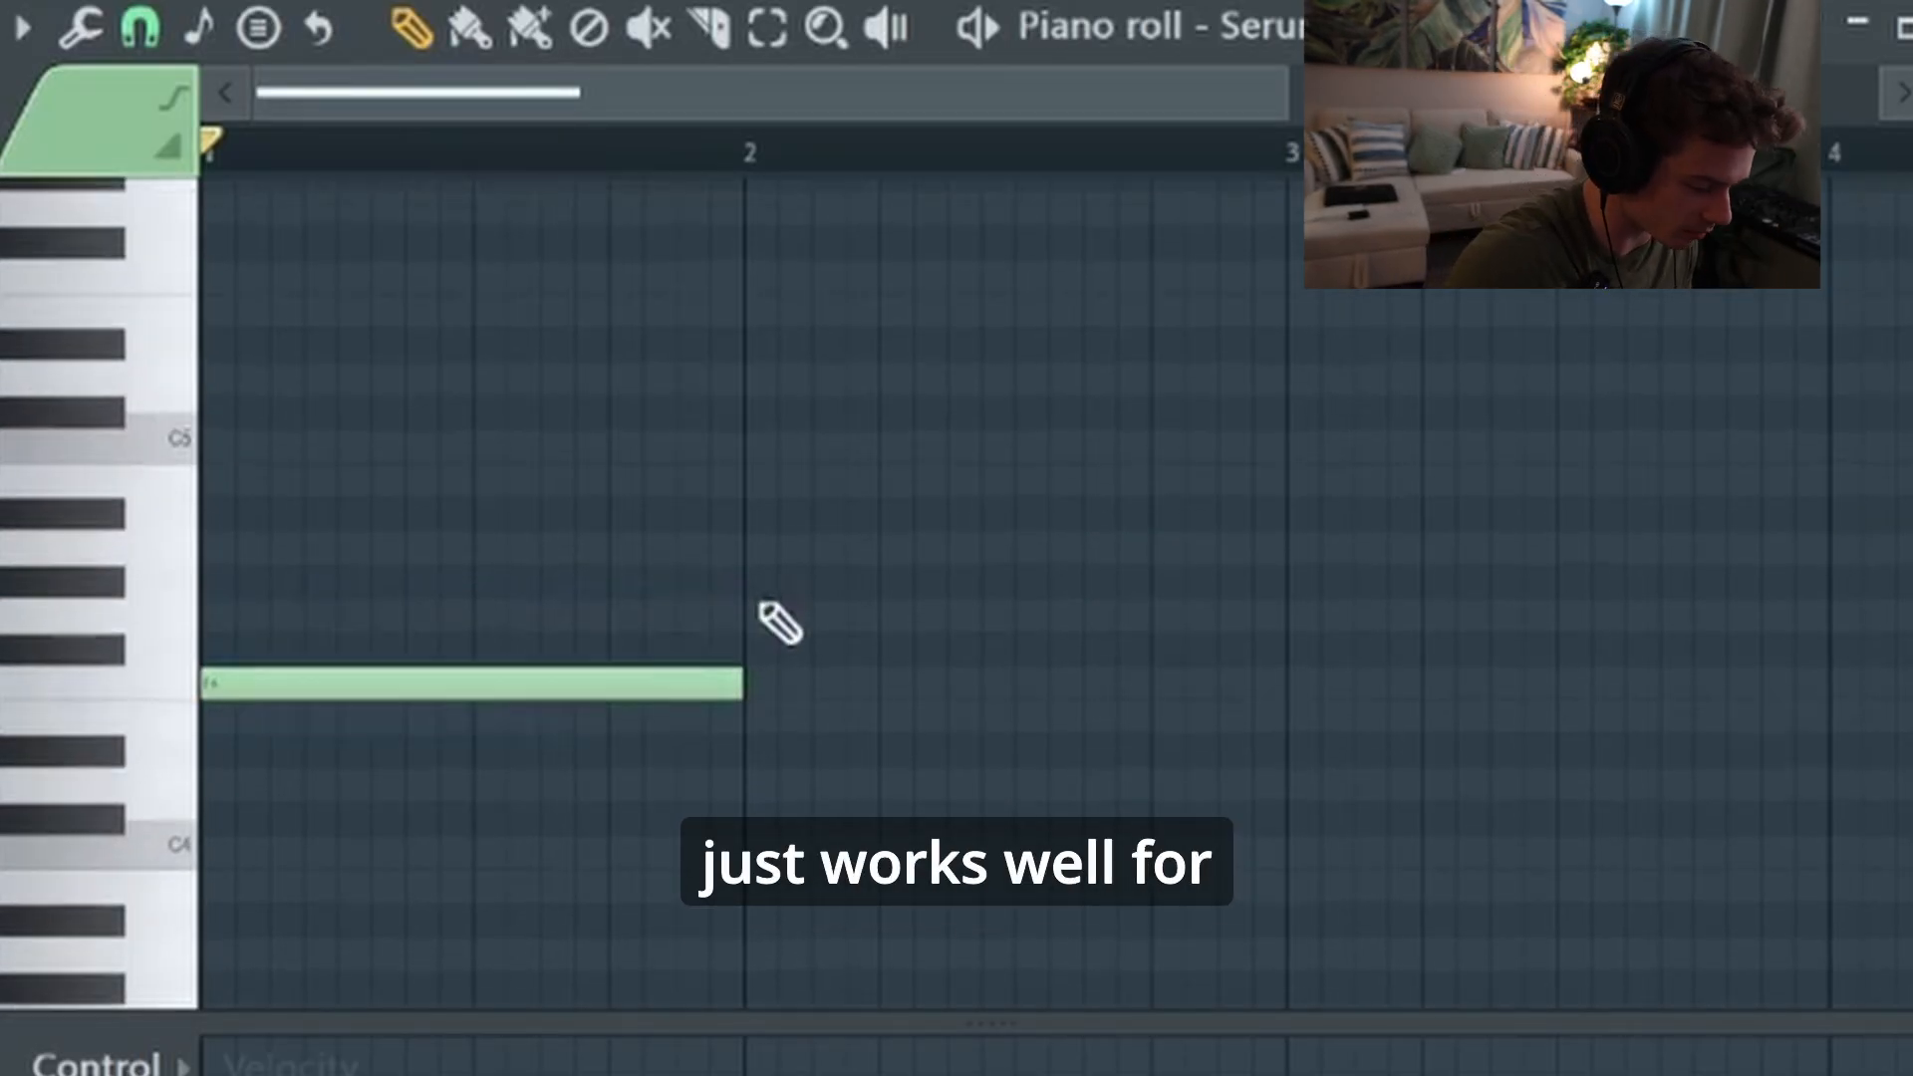
left_click(485, 700)
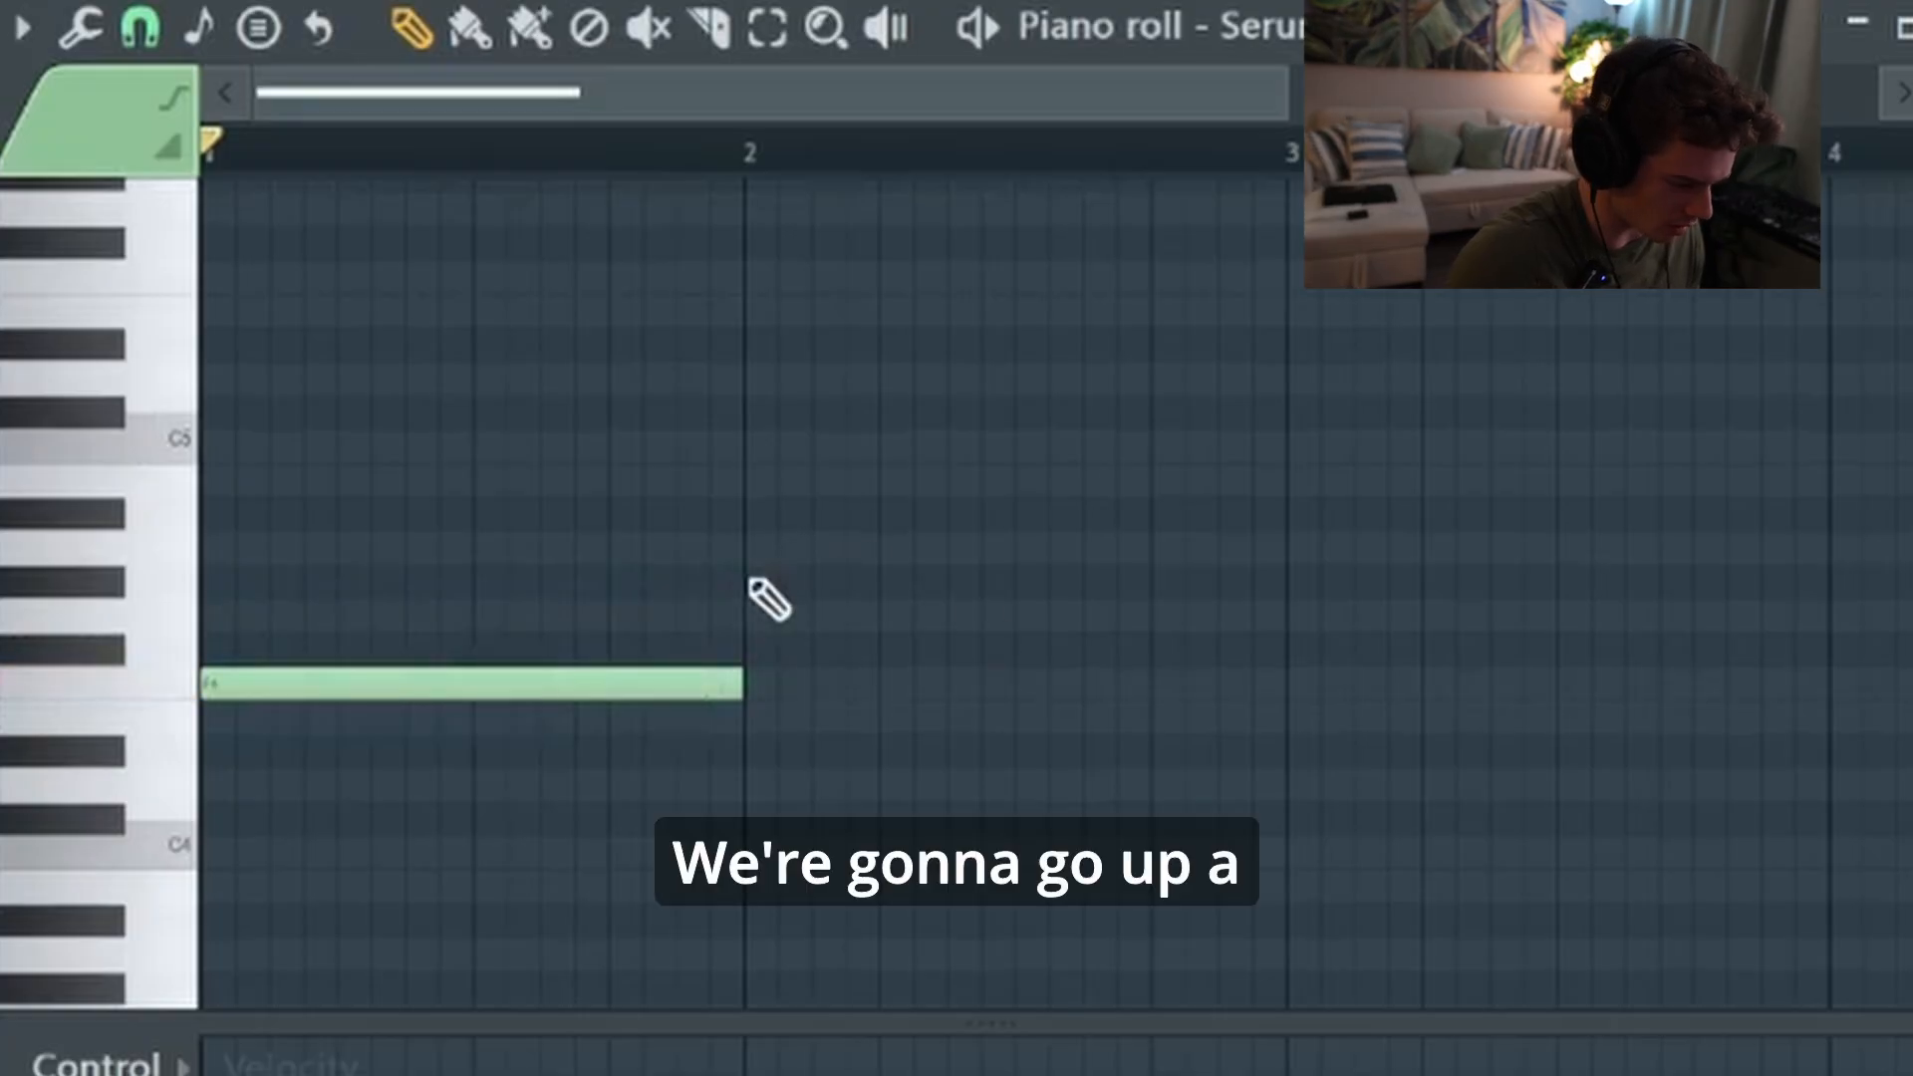
left_click(747, 581)
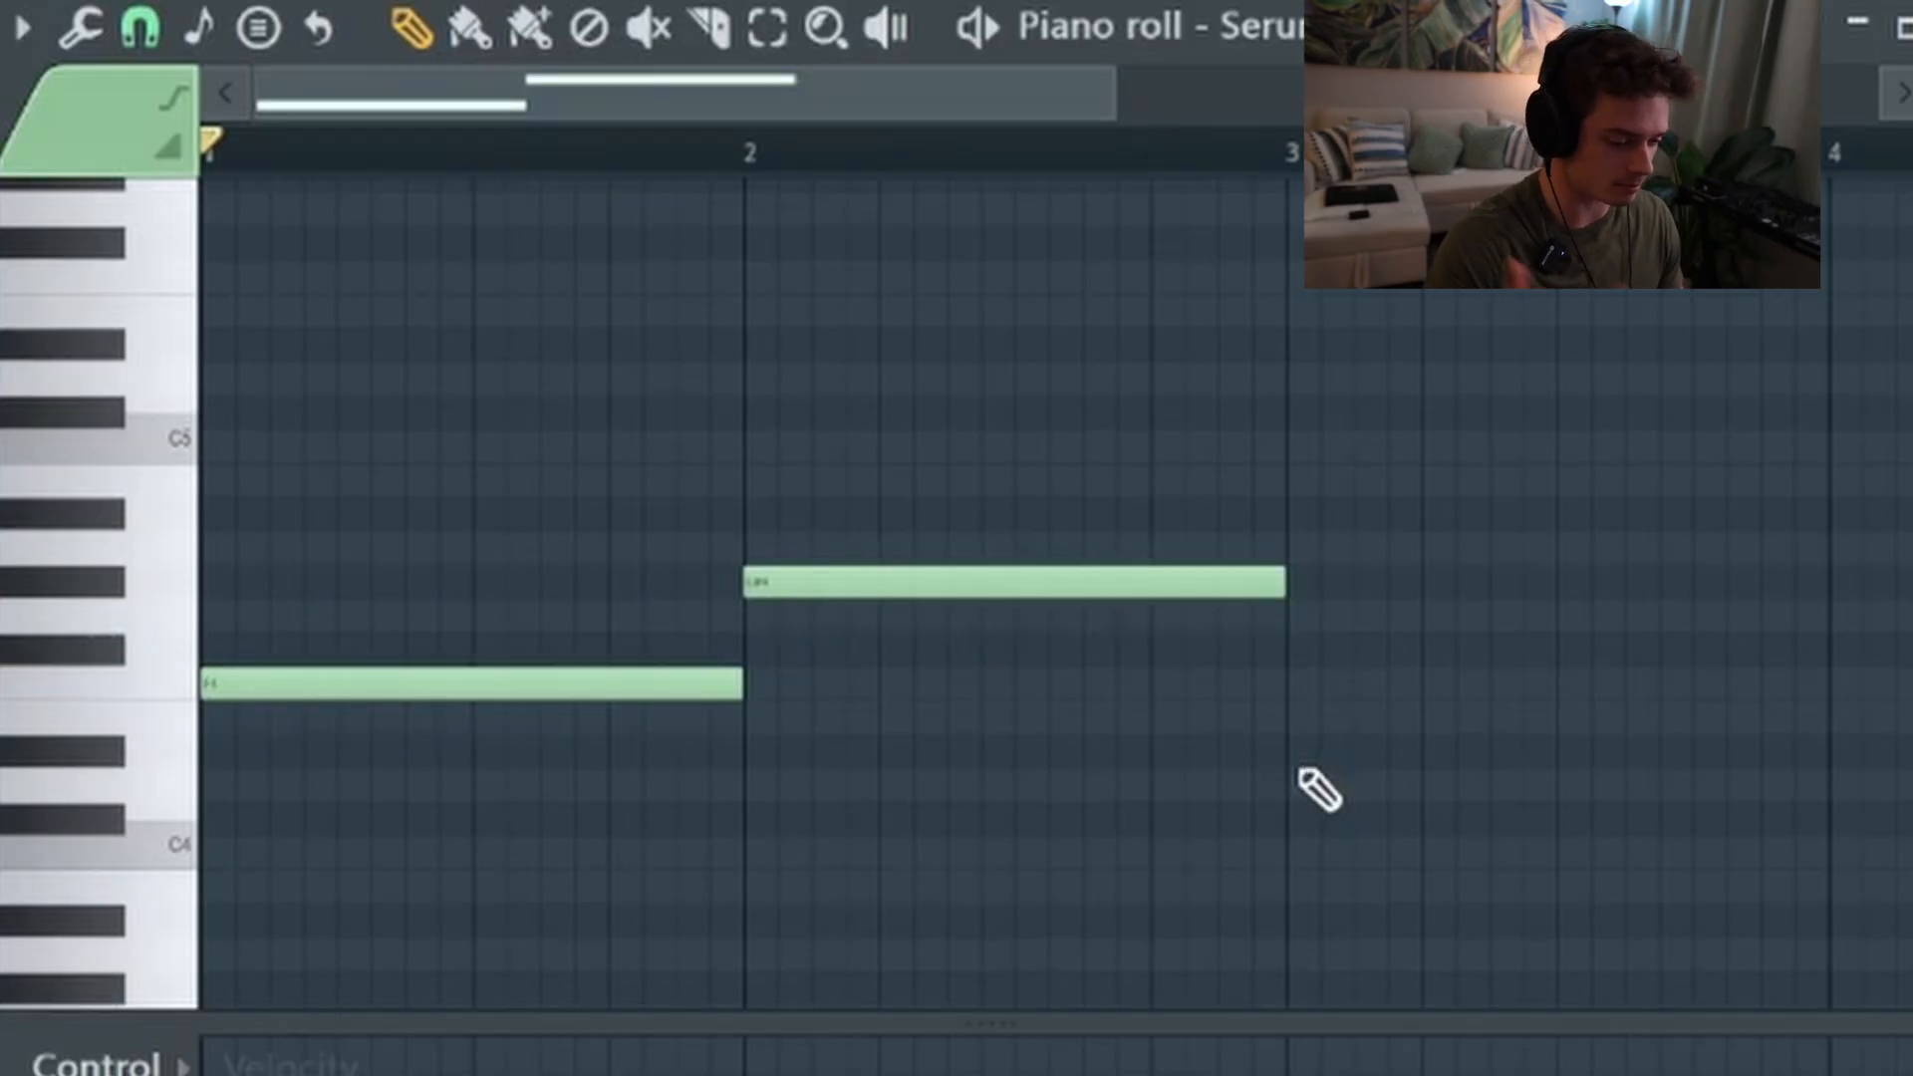
left_click(1288, 776)
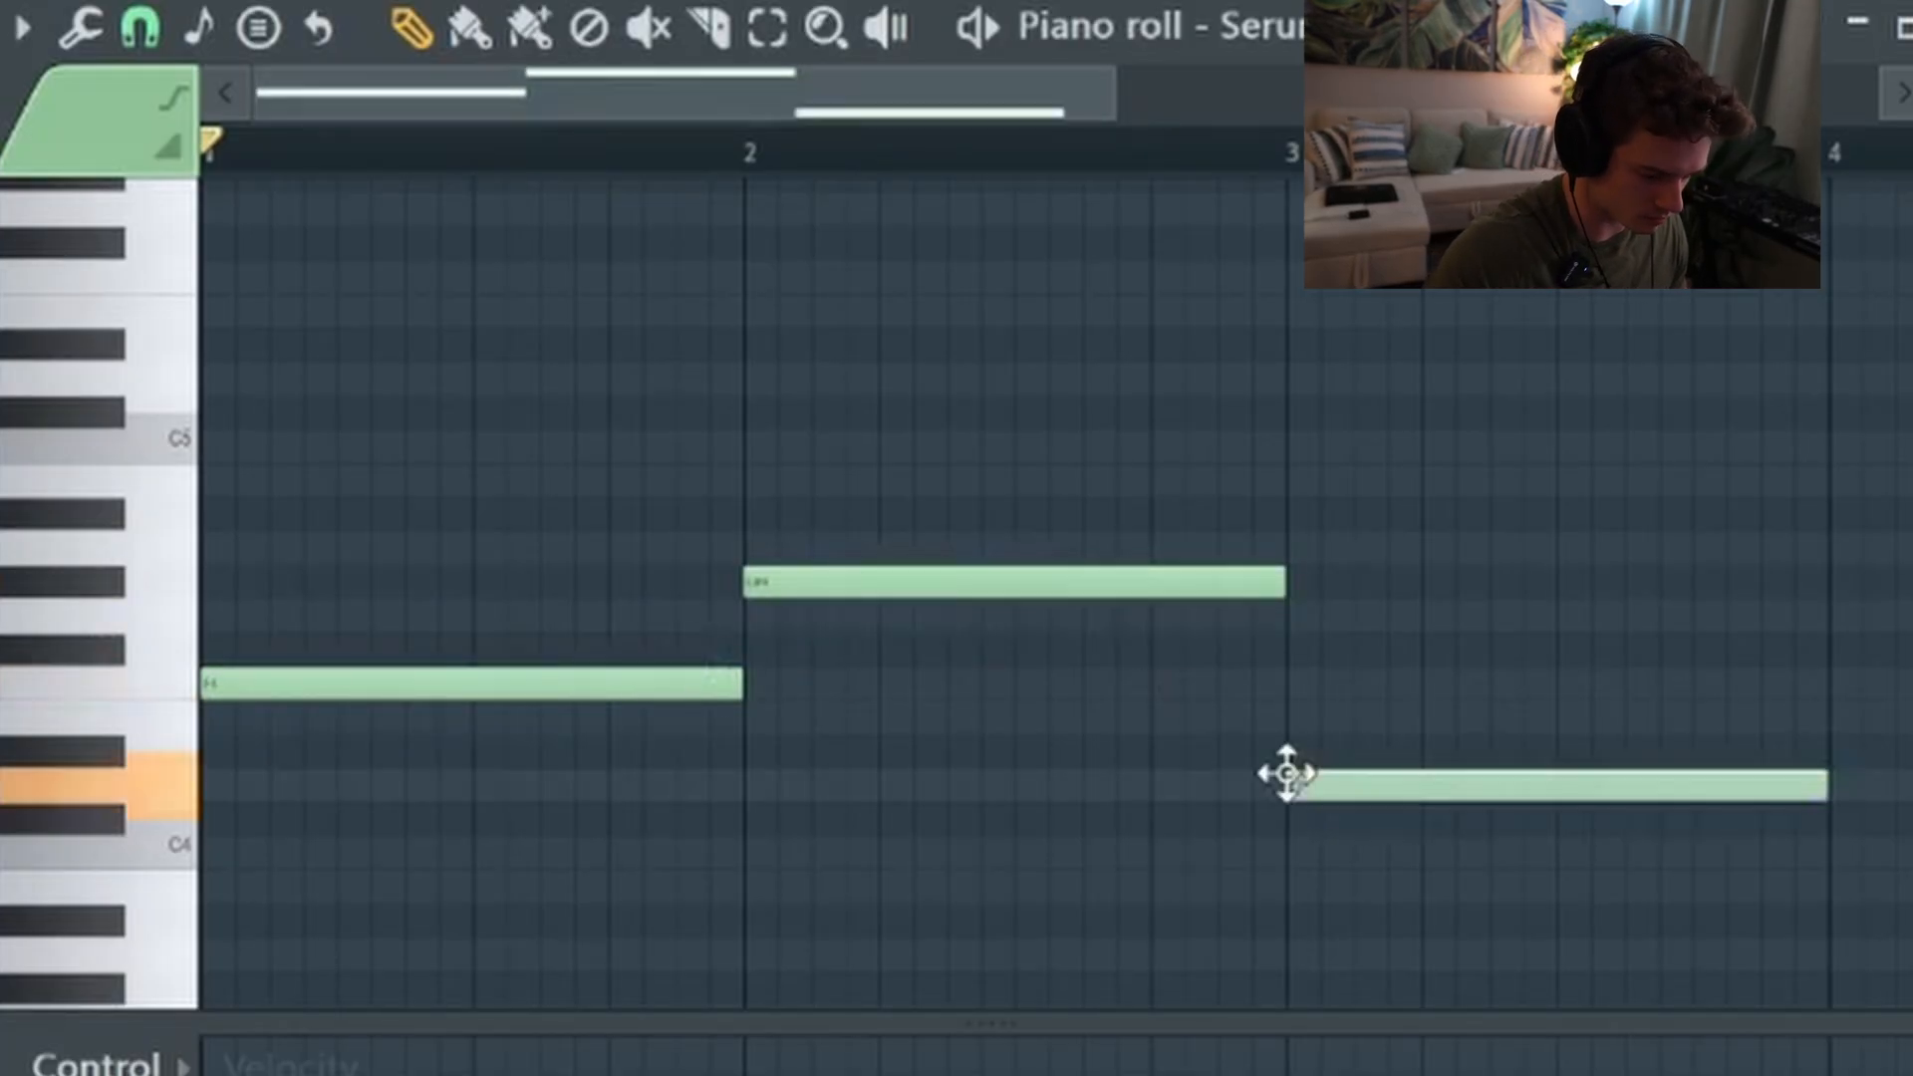
left_click_drag(1292, 742, 1311, 751)
mouse_move(1814, 481)
left_mouse_down()
mouse_move(1811, 560)
mouse_move(1819, 515)
left_mouse_up()
Duplicate all four root notes and place the copies seven semitones higher as fifths: C5, D#5, A#4 and F5
scroll(1252, 738, "down", 4)
key("ctrl+a")
scroll(586, 887, "up", 3)
scroll(586, 887, "down", 3)
left_click_drag(538, 797, 400, 505)
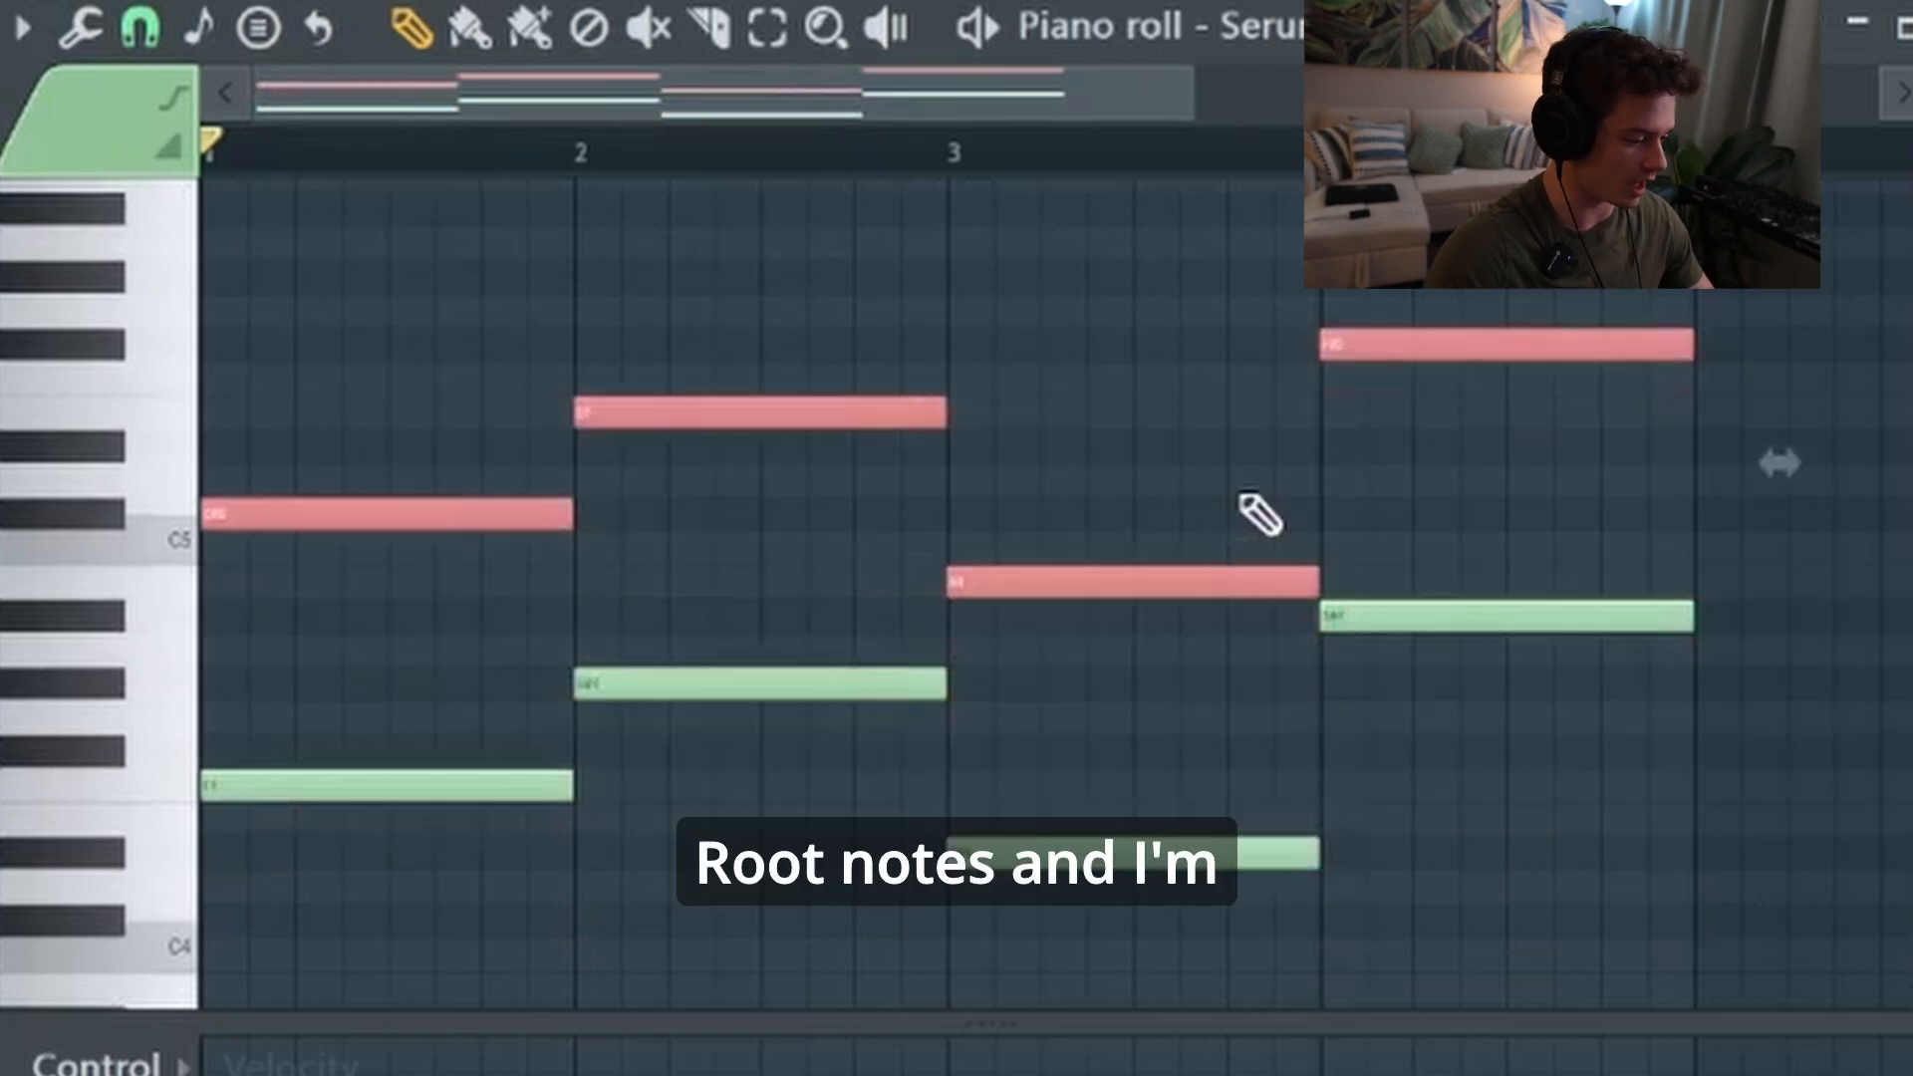
left_click_drag(474, 504, 462, 547)
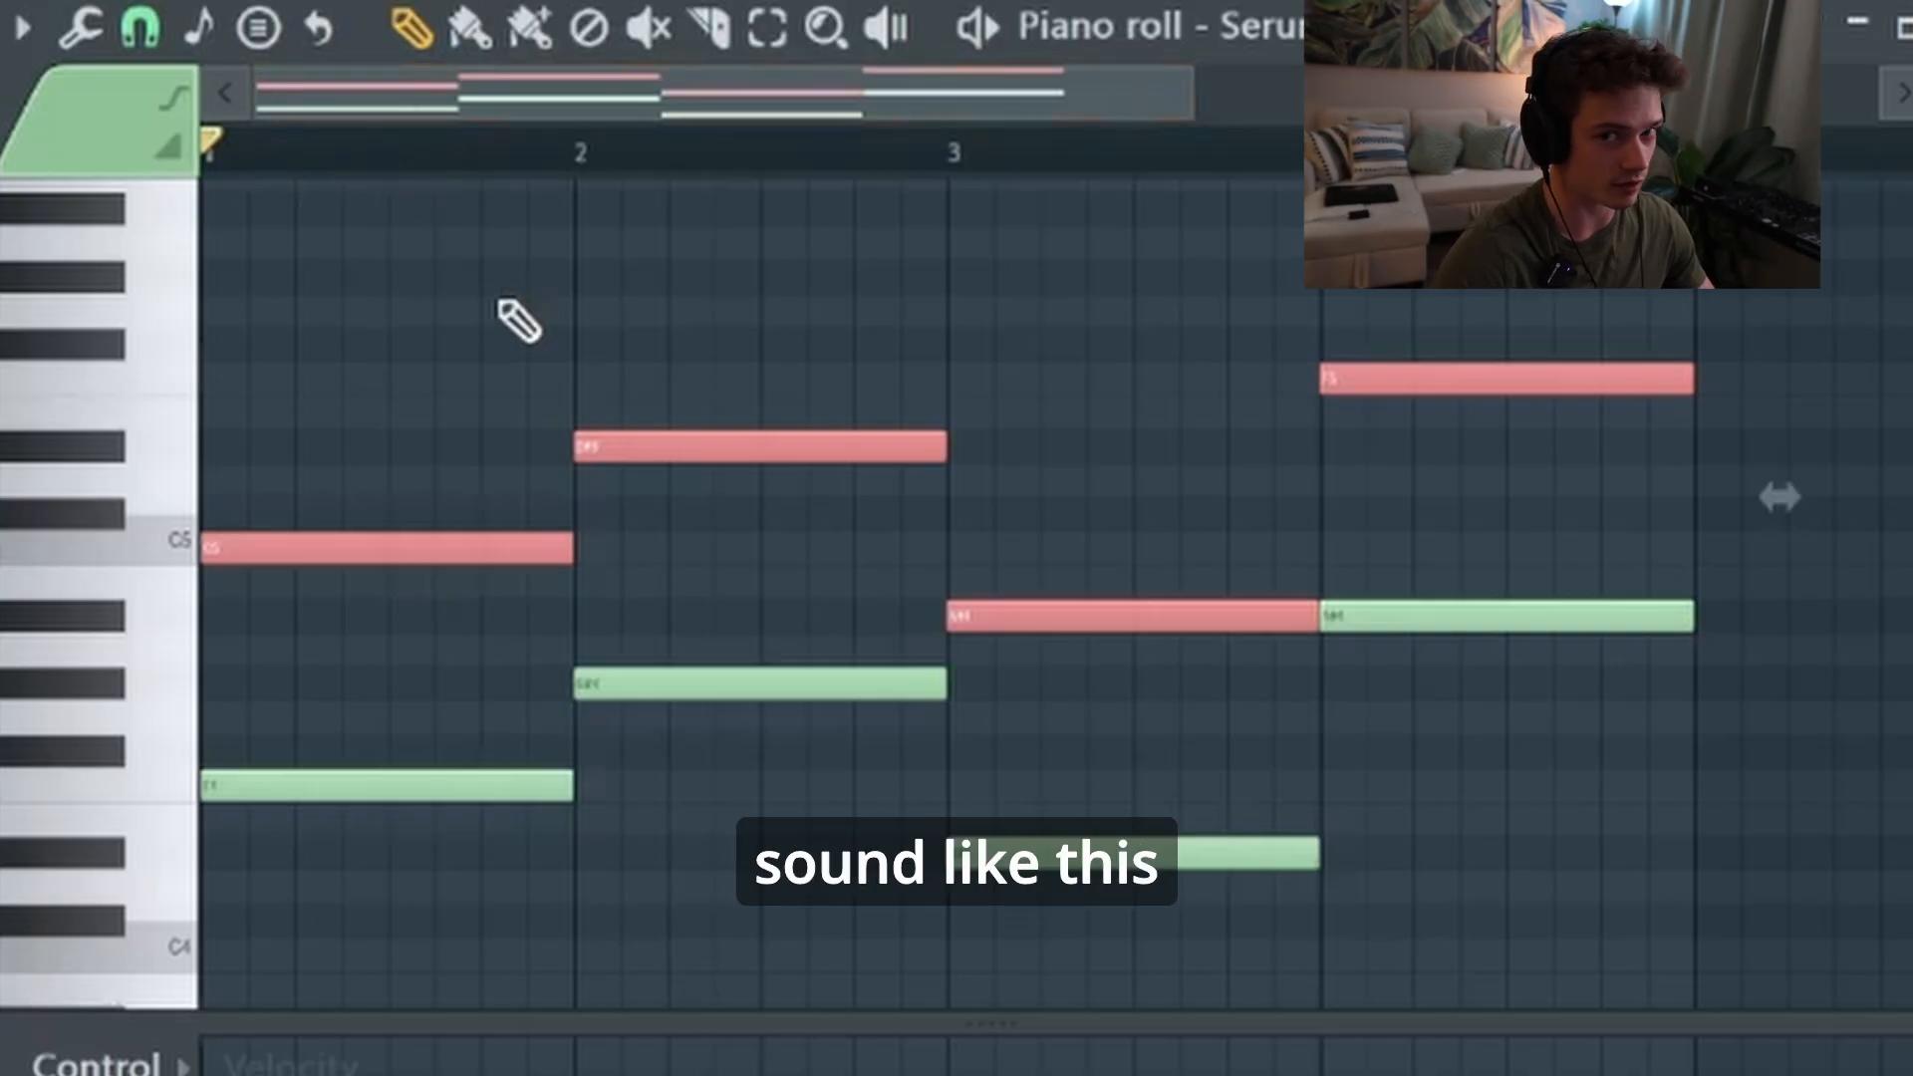
Deselect the notes and listen to the progression of roots and fifths
key("space")
left_click(550, 311, "ctrl")
scroll(504, 535, "down", 2, "ctrl")
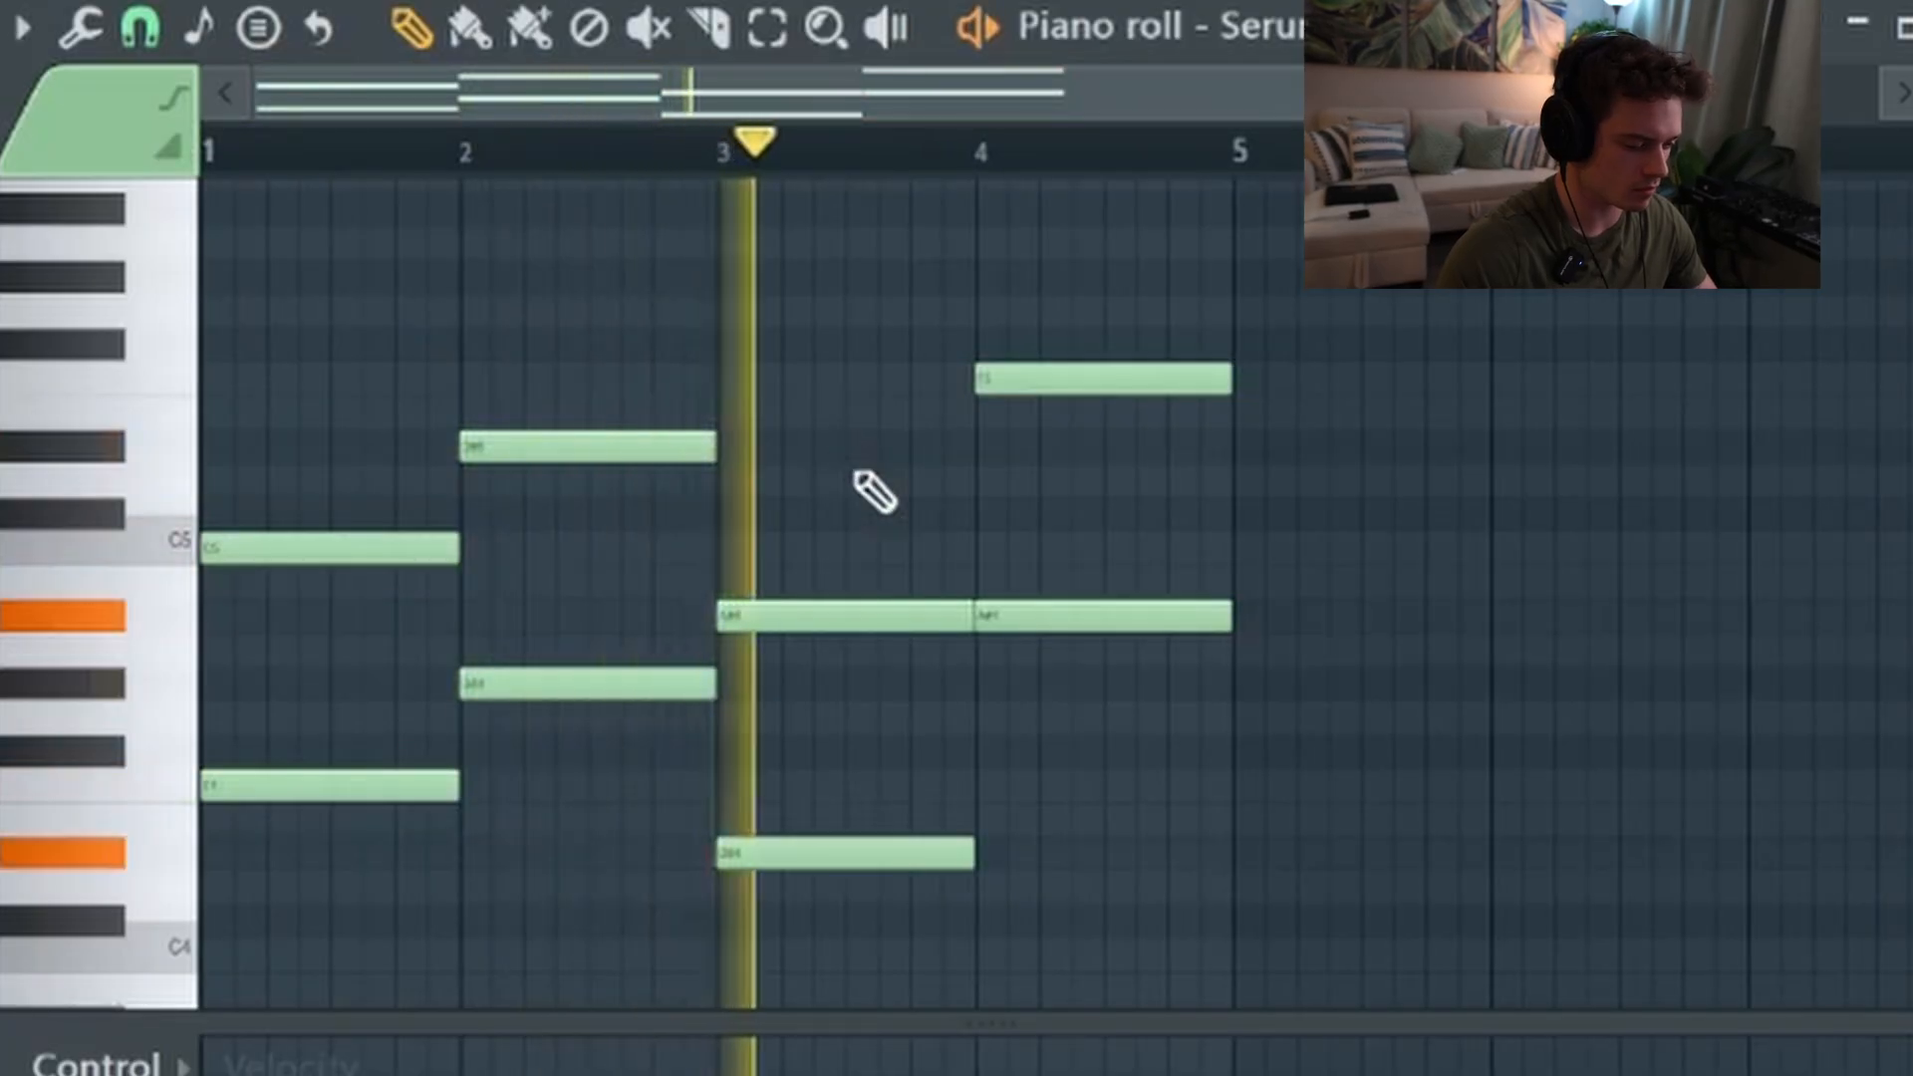
key("space")
Copy the four root notes up four semitones to add A4, C5, G4 and D5 as thirds
scroll(912, 488, "down", 1)
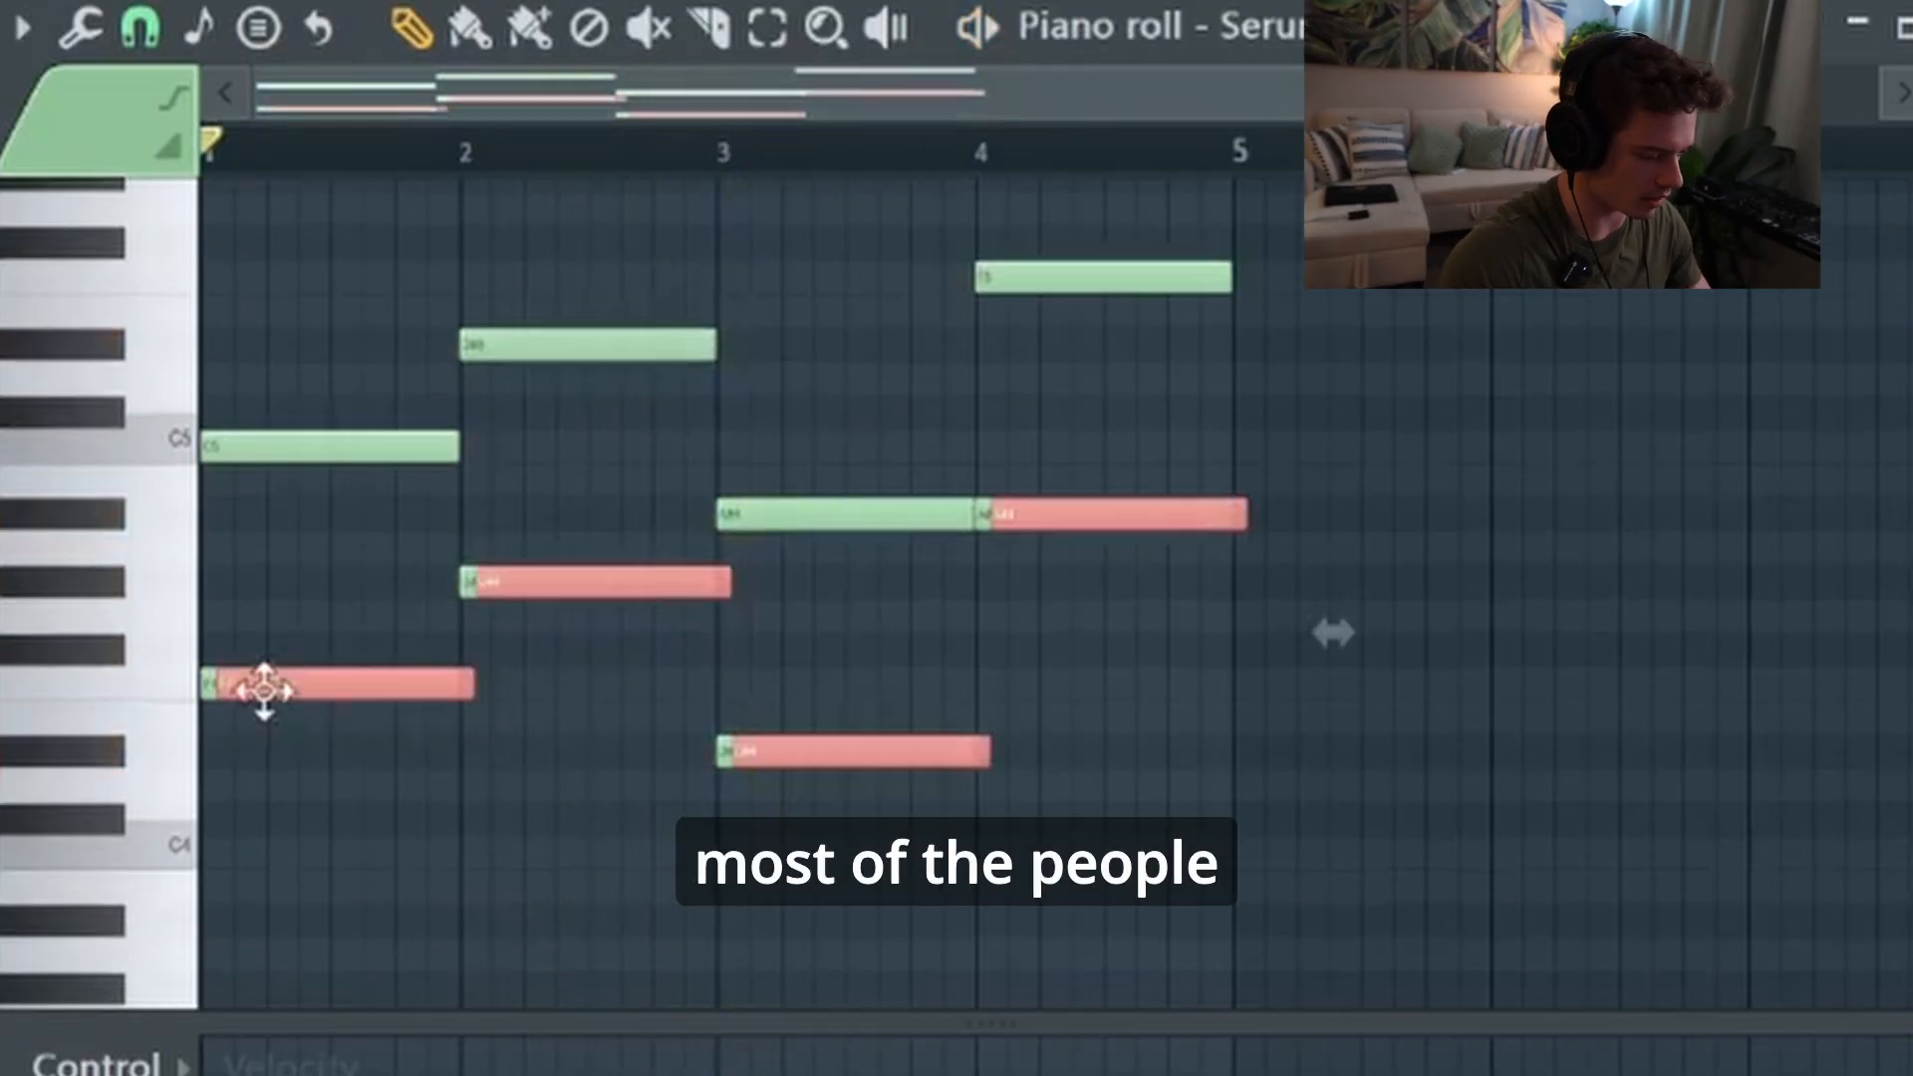
left_click_drag(265, 690, 210, 566)
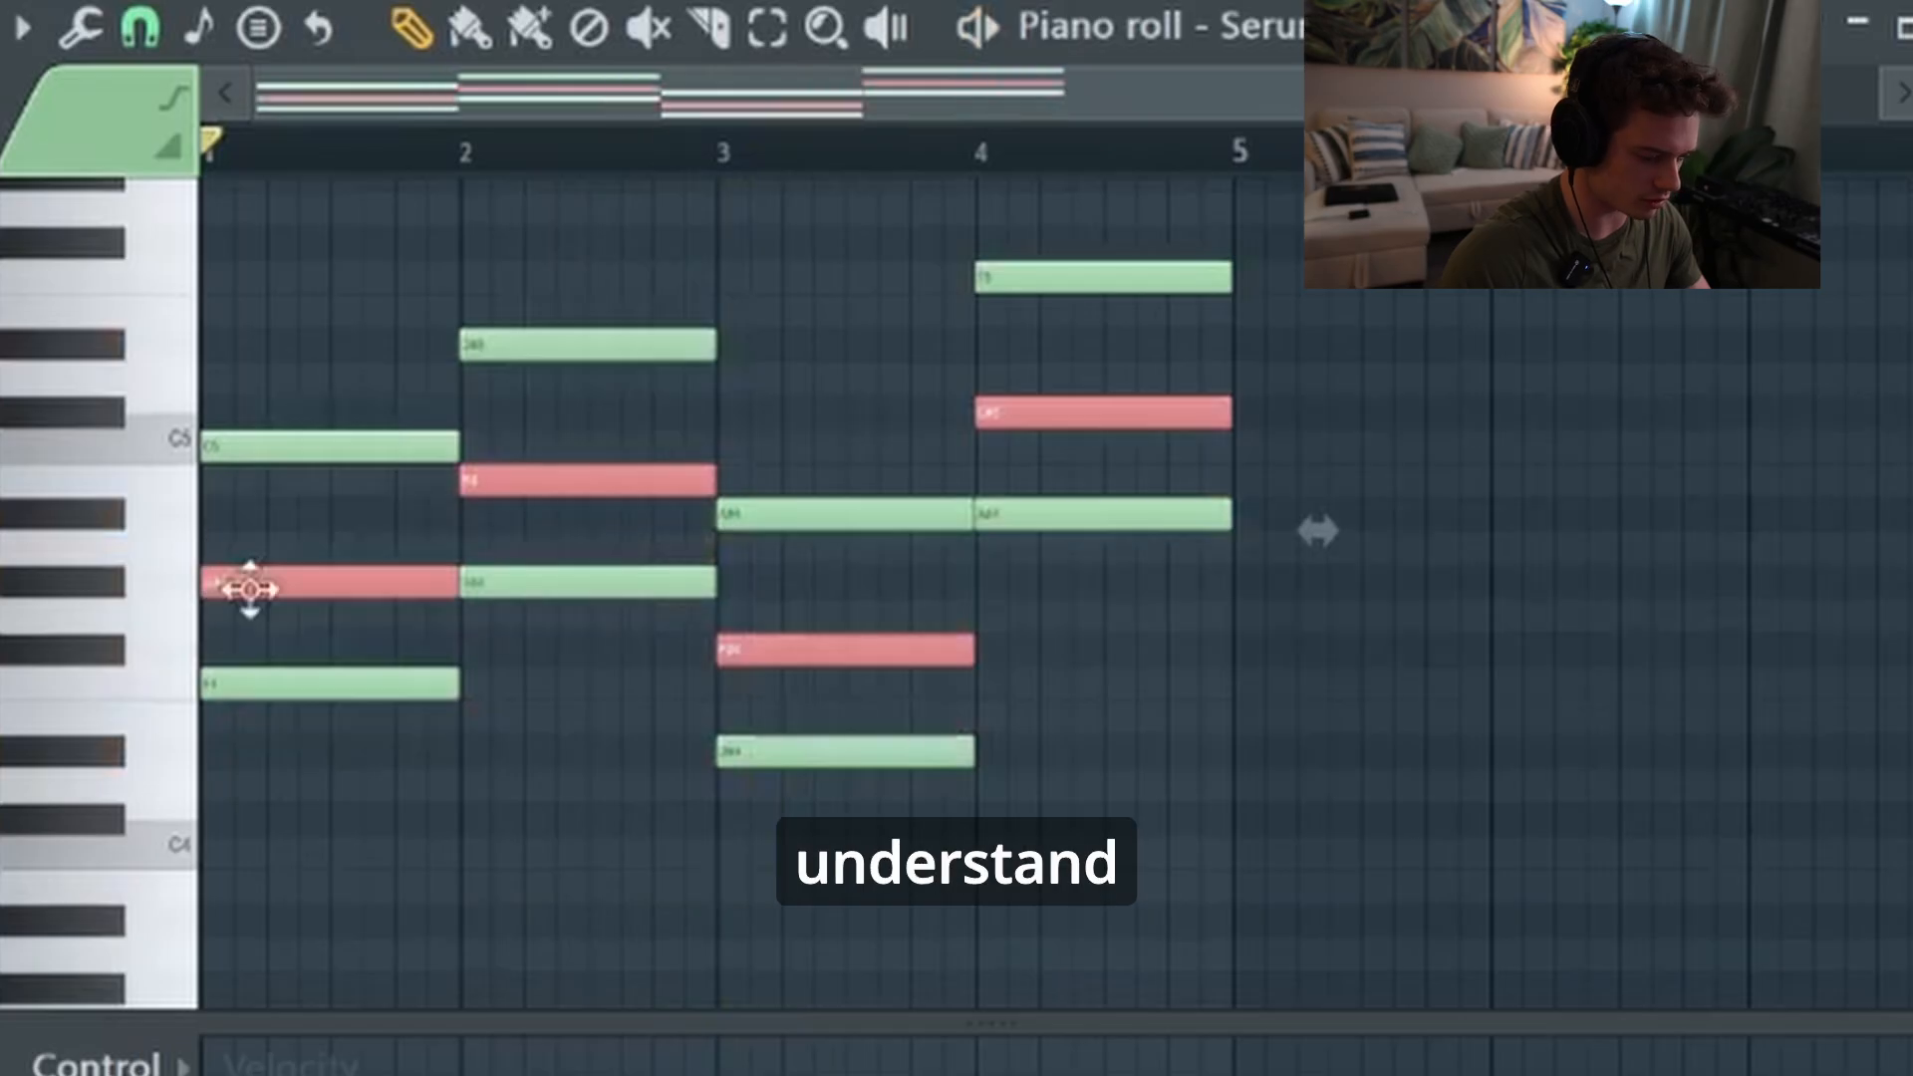
scroll(323, 737, "up", 1)
scroll(189, 717, "up", 4)
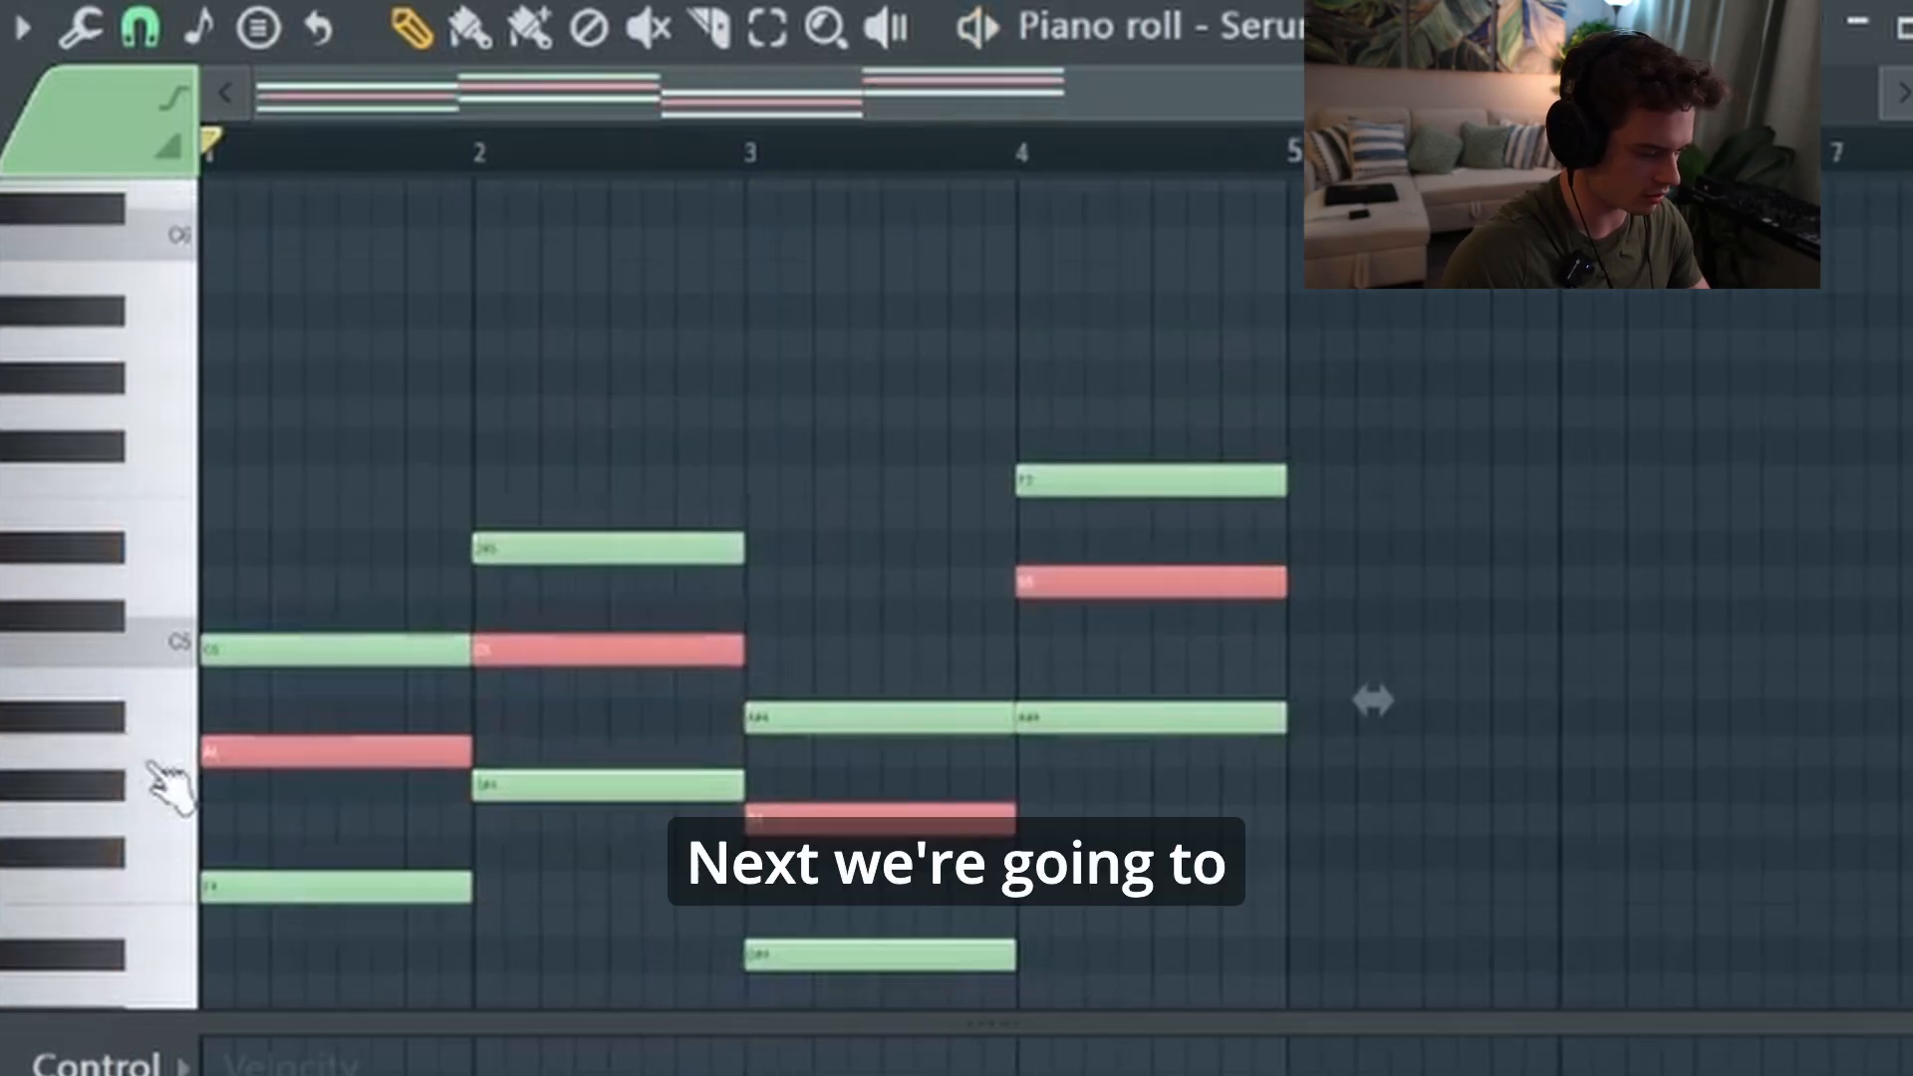
right_click(319, 807)
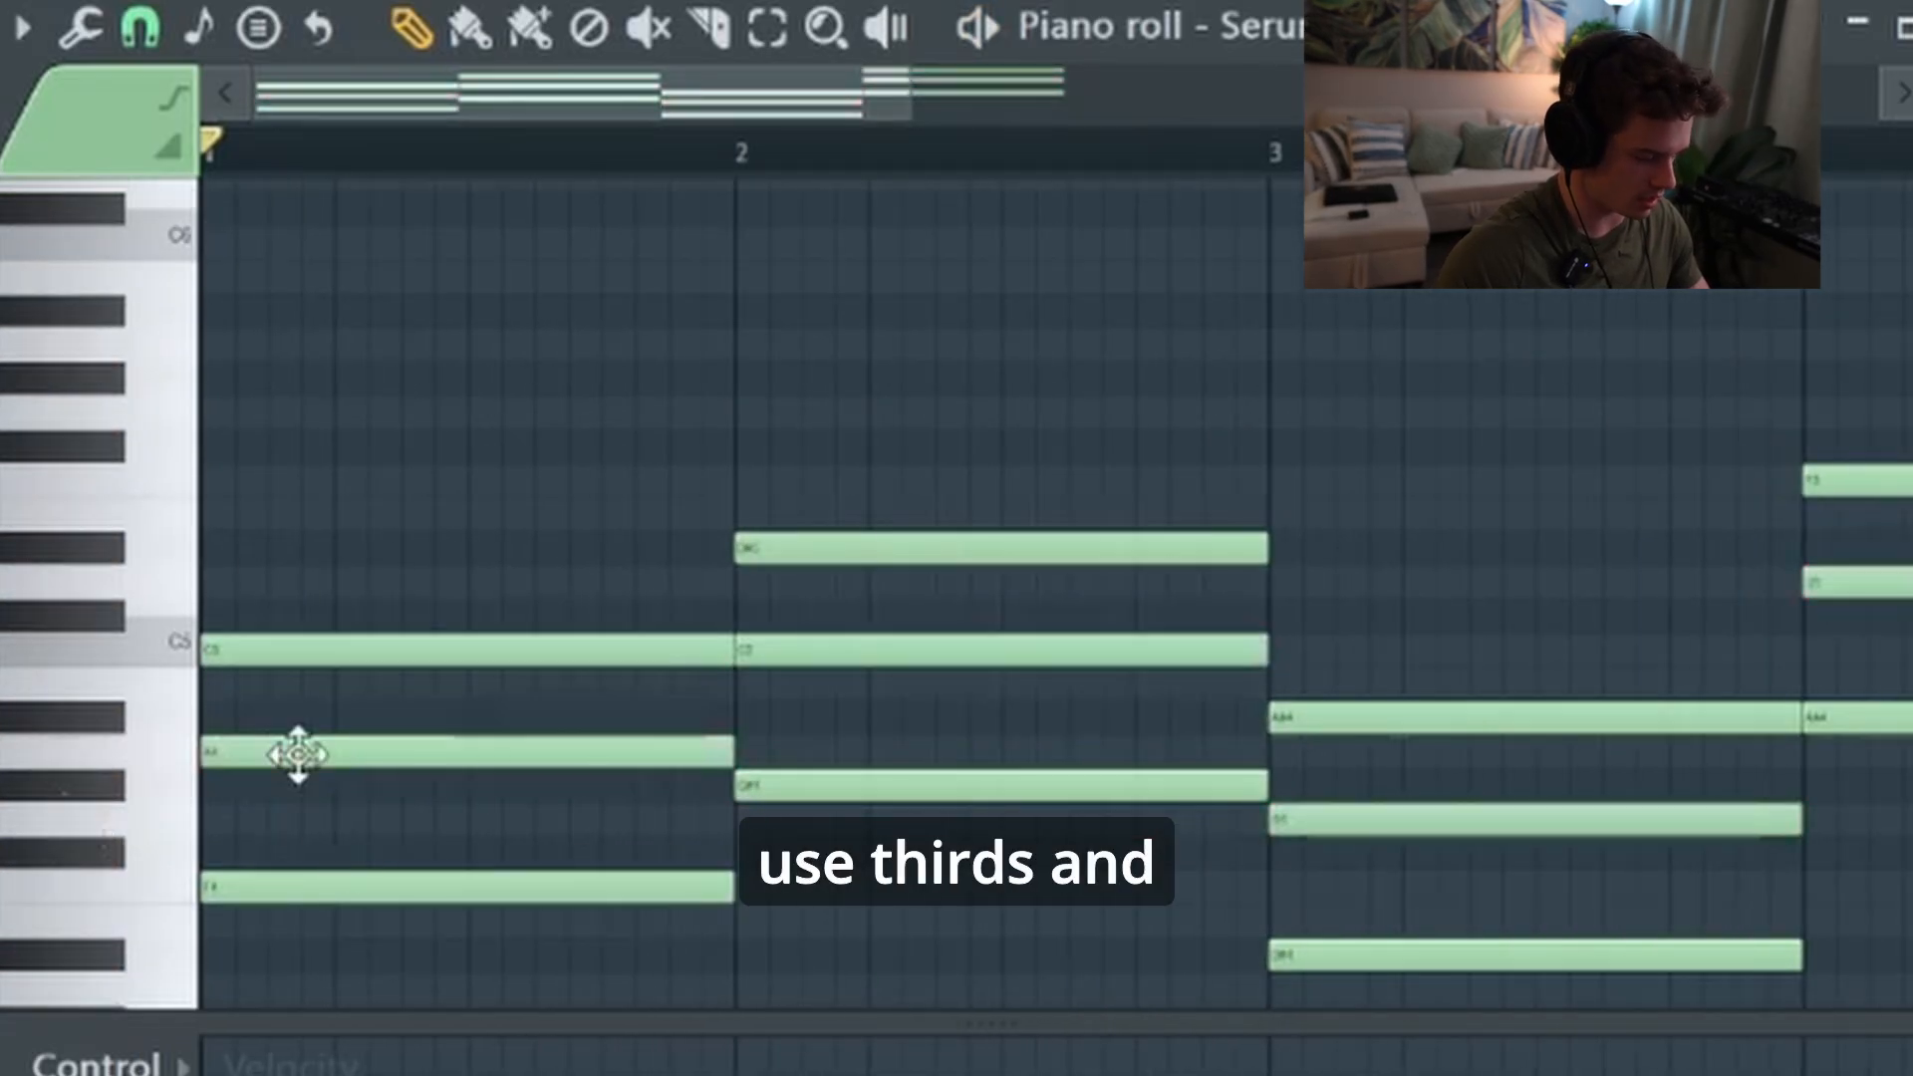
Lower the third of the bar 1 chord to G#4 and play back the triads
left_click_drag(295, 757, 290, 782)
scroll(1004, 811, "down", 2)
scroll(797, 837, "down", 1)
scroll(558, 862, "down", 1)
scroll(541, 873, "up", 2)
scroll(551, 869, "down", 2)
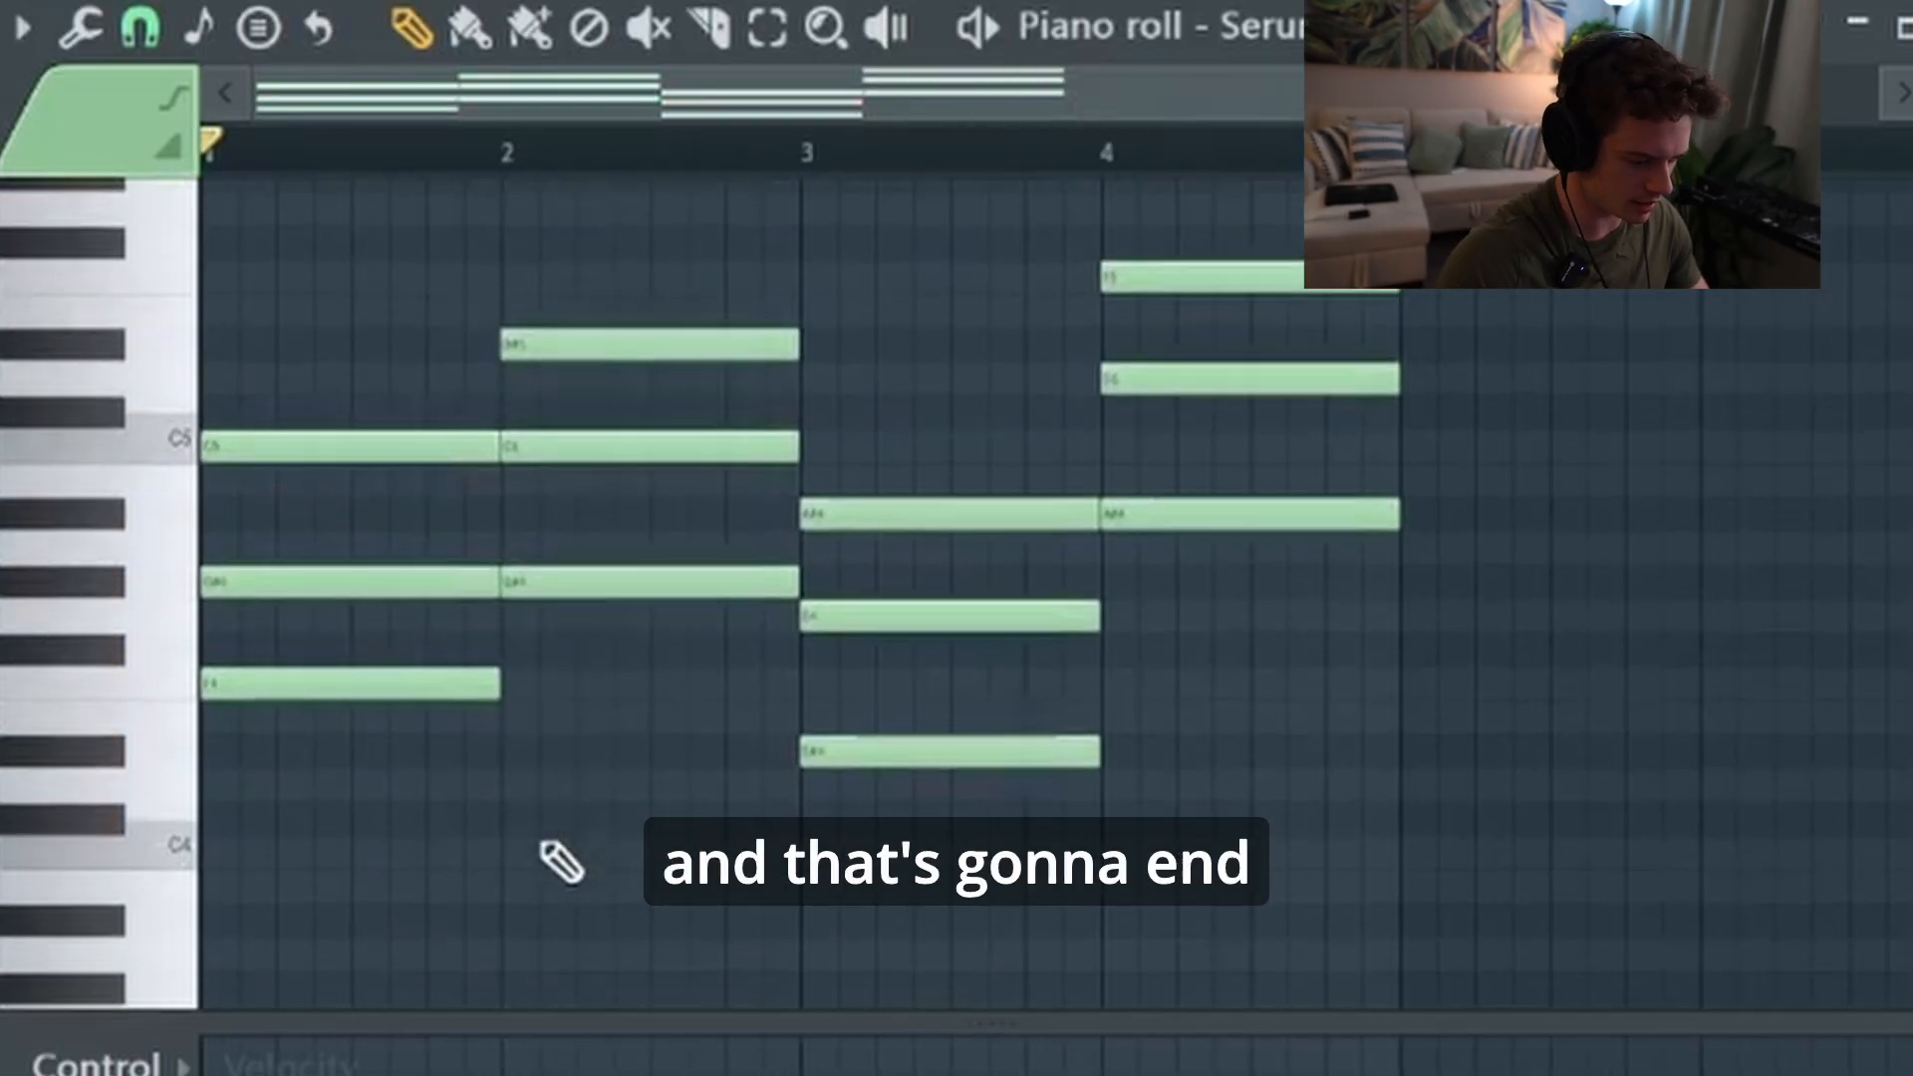
key("space")
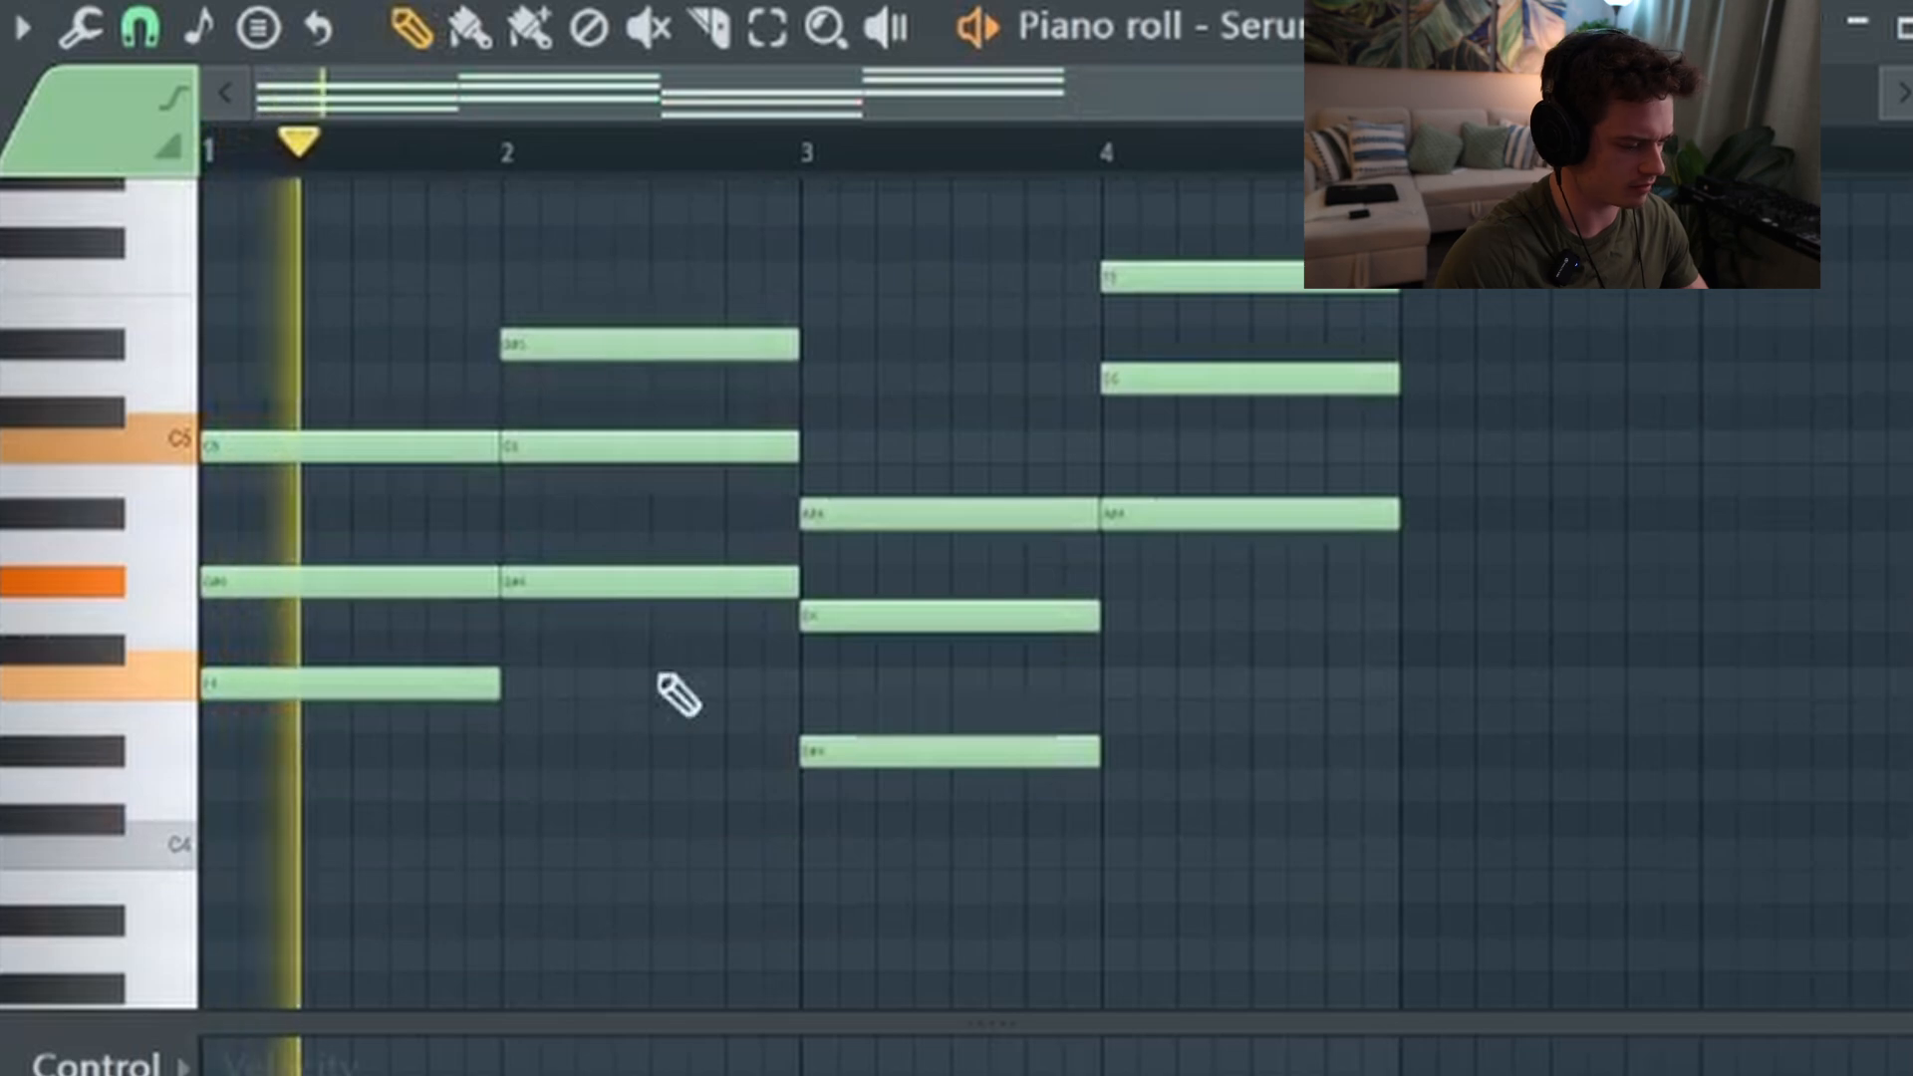
key("space")
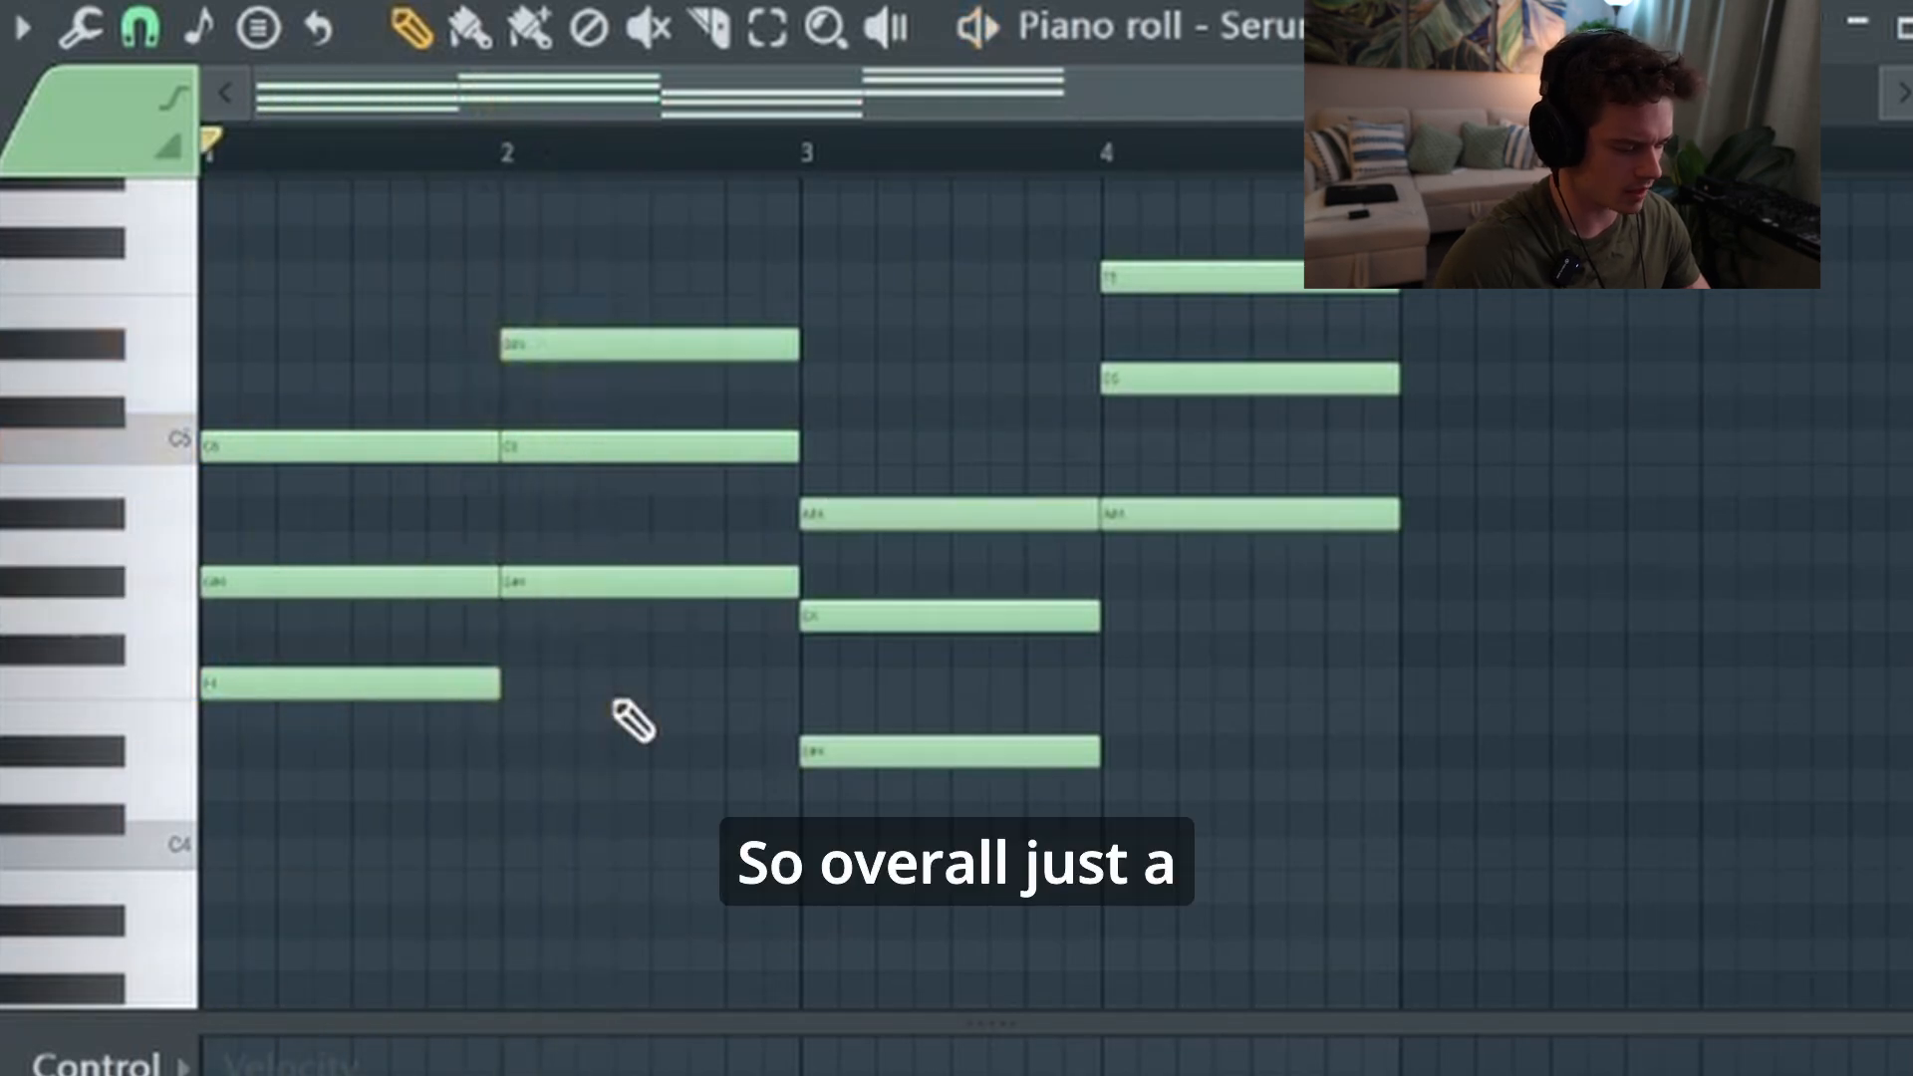
Select the third of each of the four chords and raise these notes by one octave
left_click(466, 588)
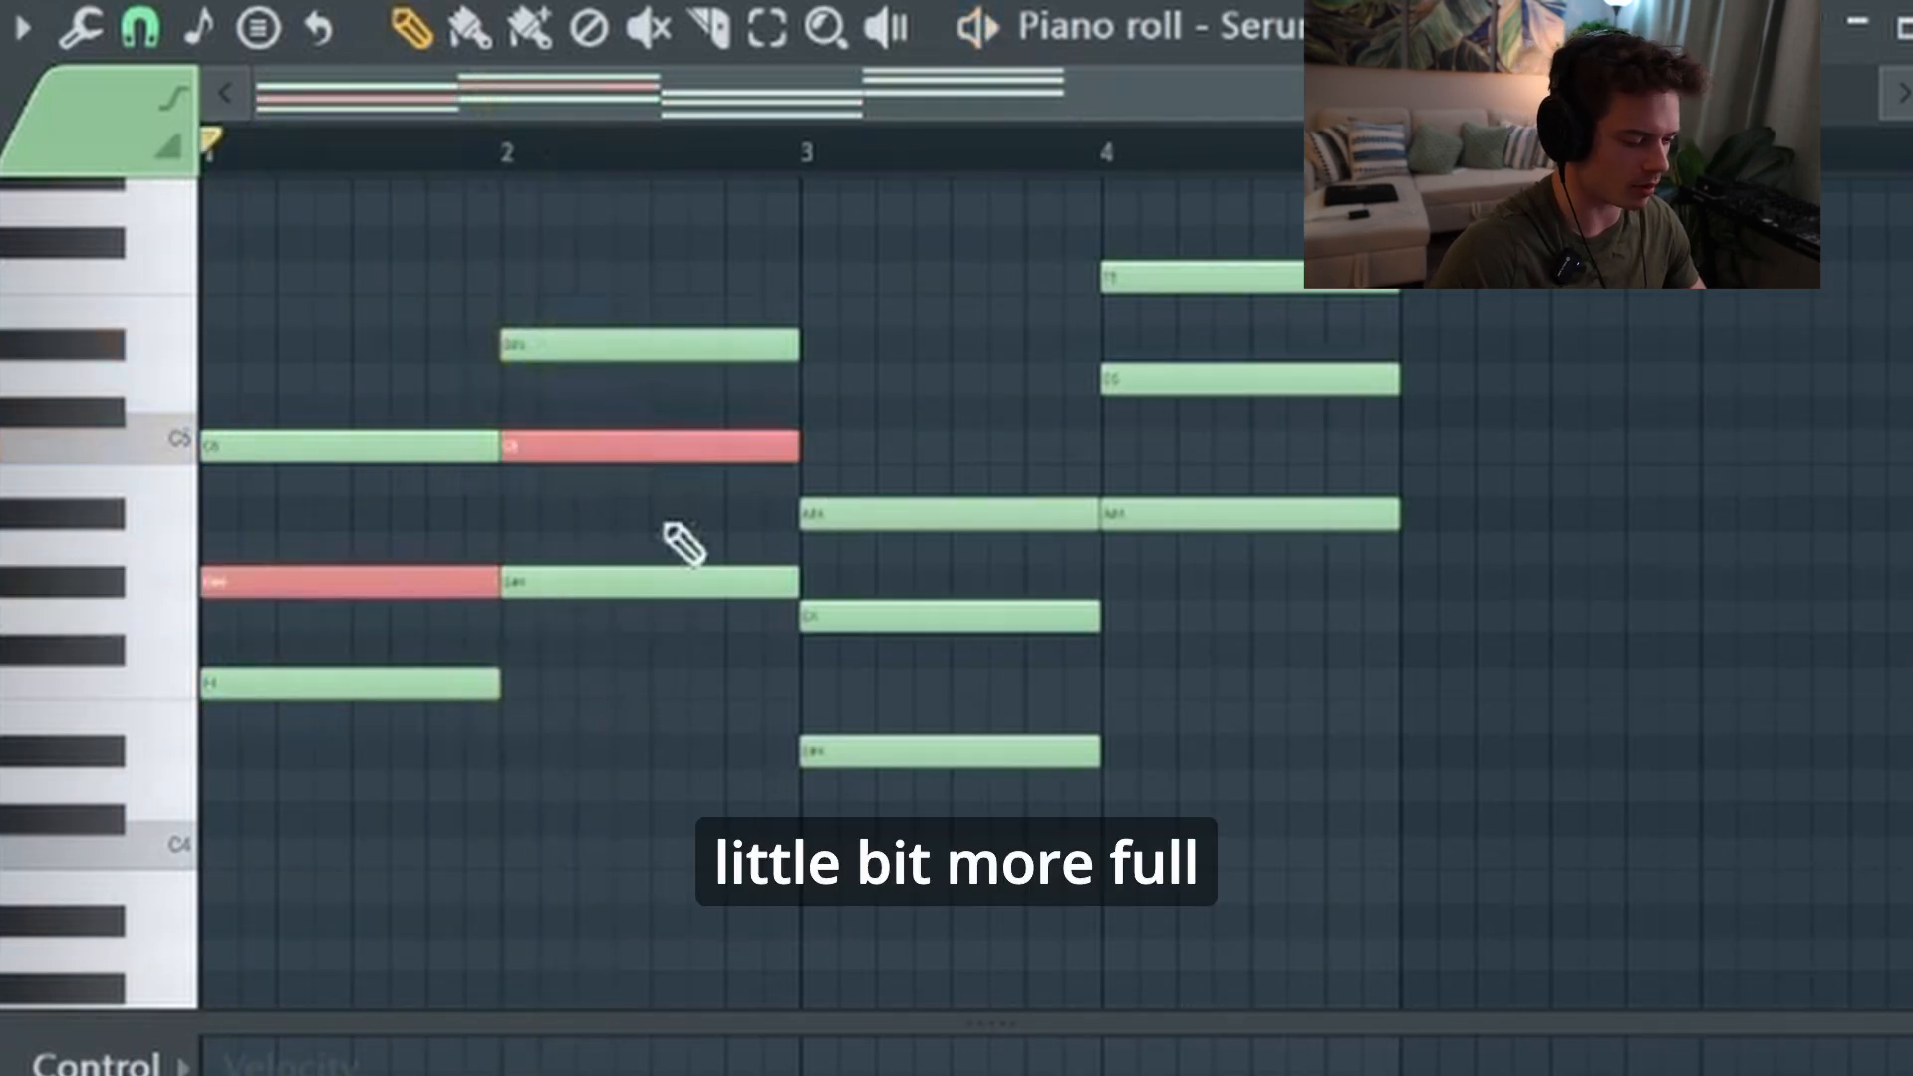
left_click(982, 616)
left_click(1204, 380)
scroll(1200, 657, "up", 3)
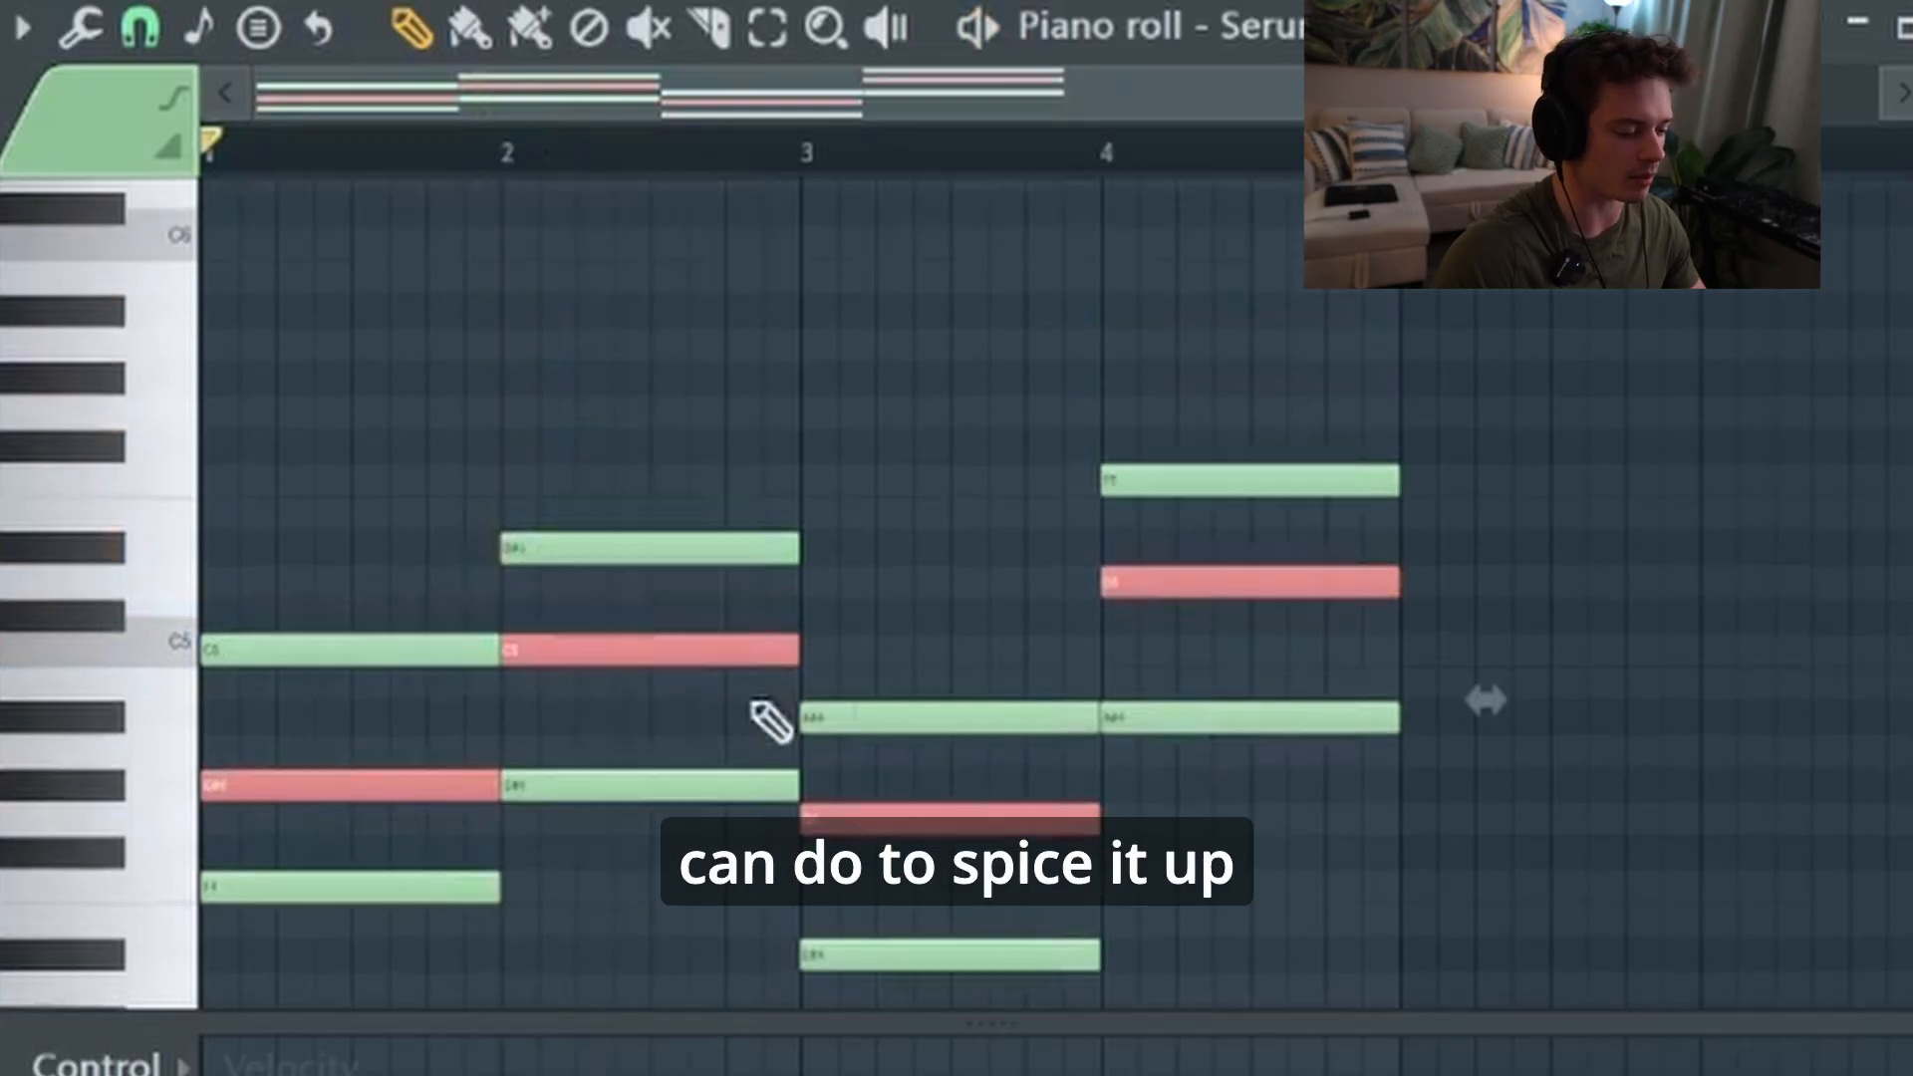
key("ctrl+Up")
scroll(877, 723, "up", 1)
scroll(957, 598, "down", 2)
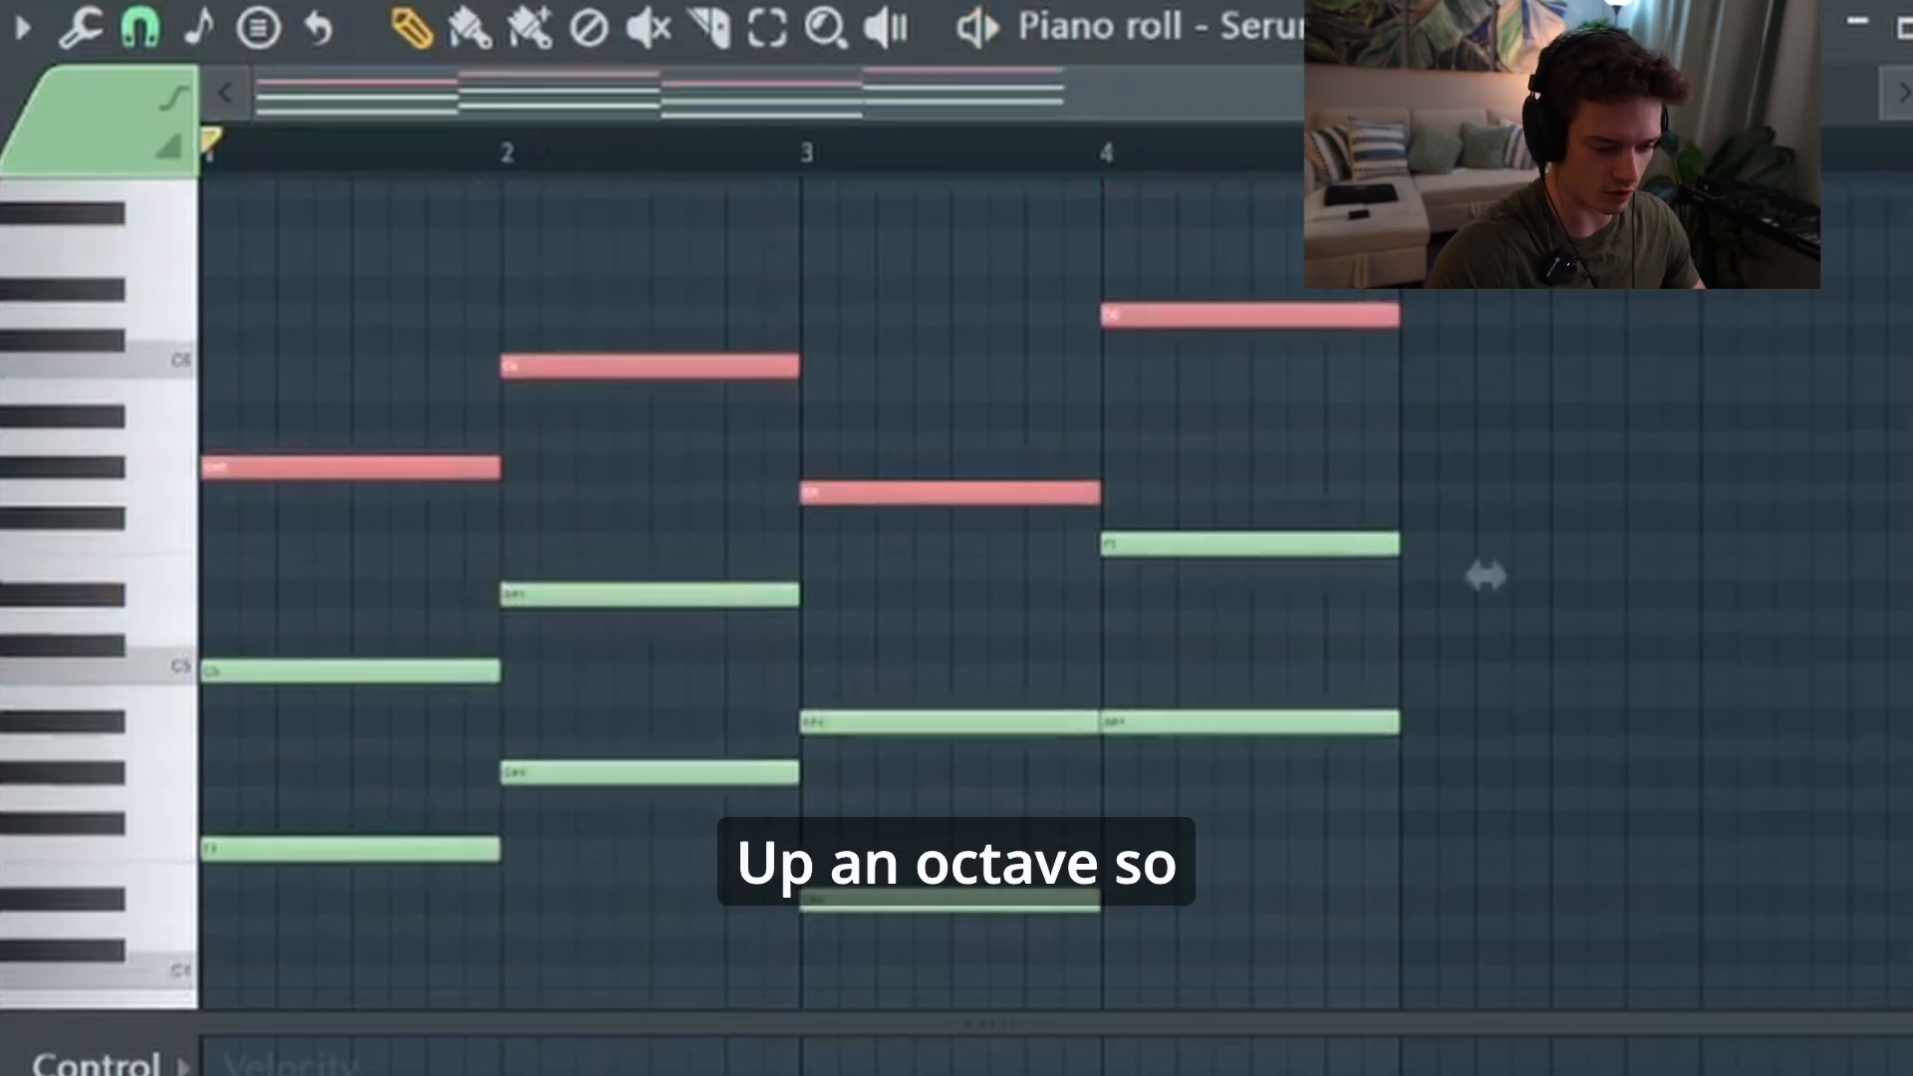
left_click(1321, 689, "ctrl")
Play back the progression with the thirds voiced an octave higher
scroll(1321, 690, "down", 3)
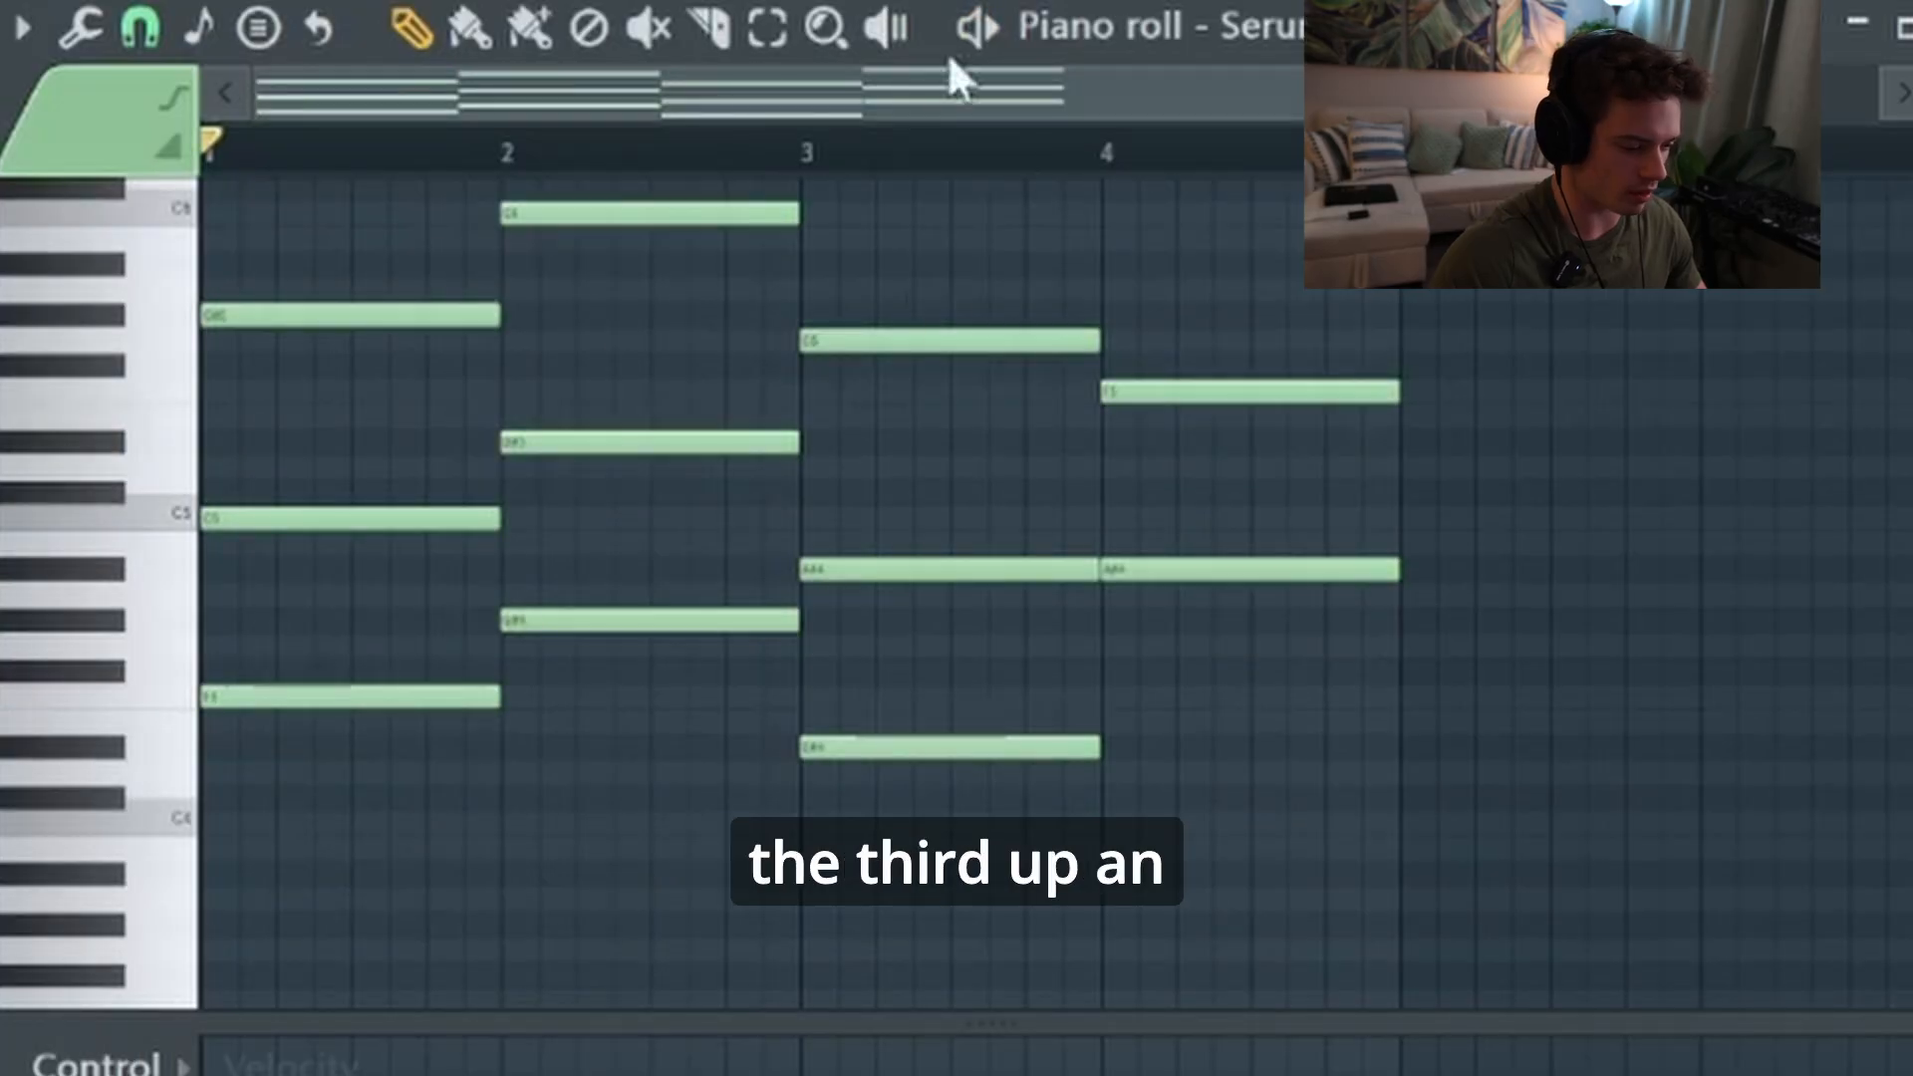
scroll(956, 516, "up", 3)
key("space")
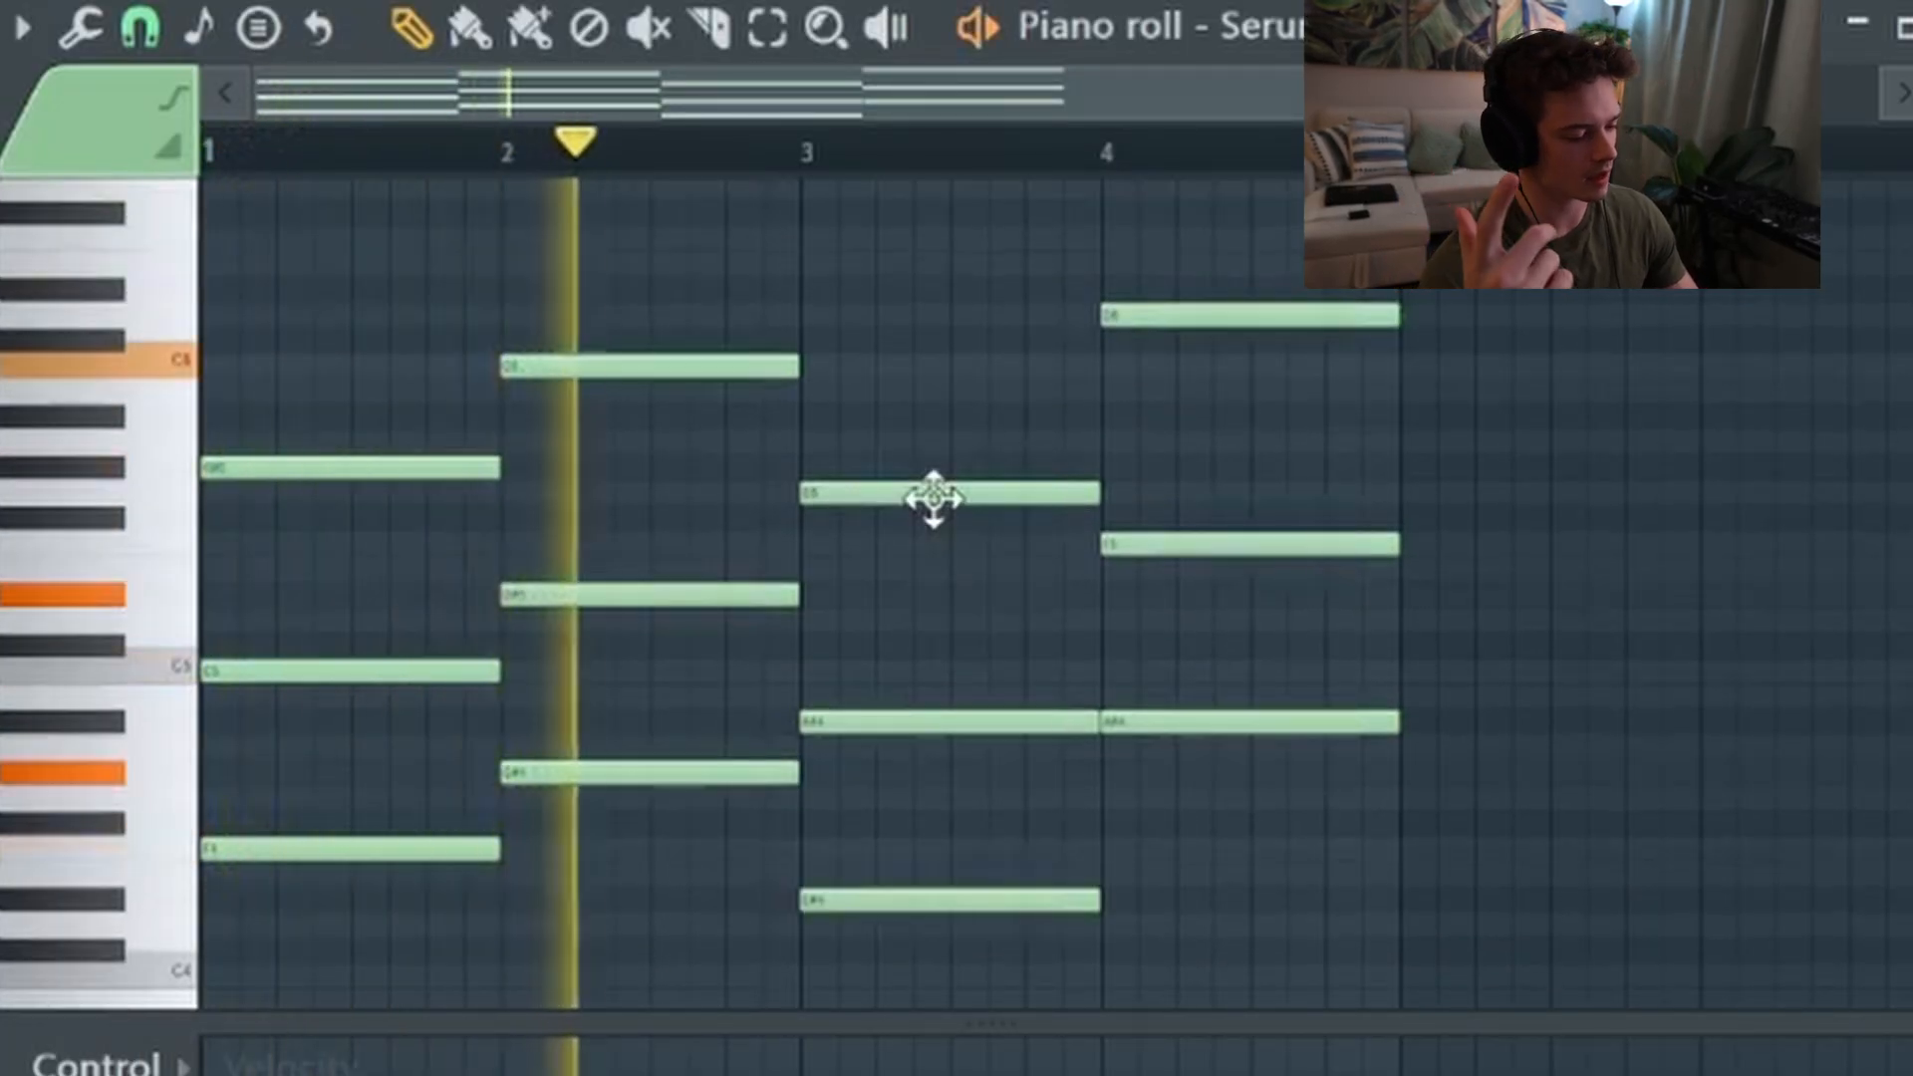
key("space")
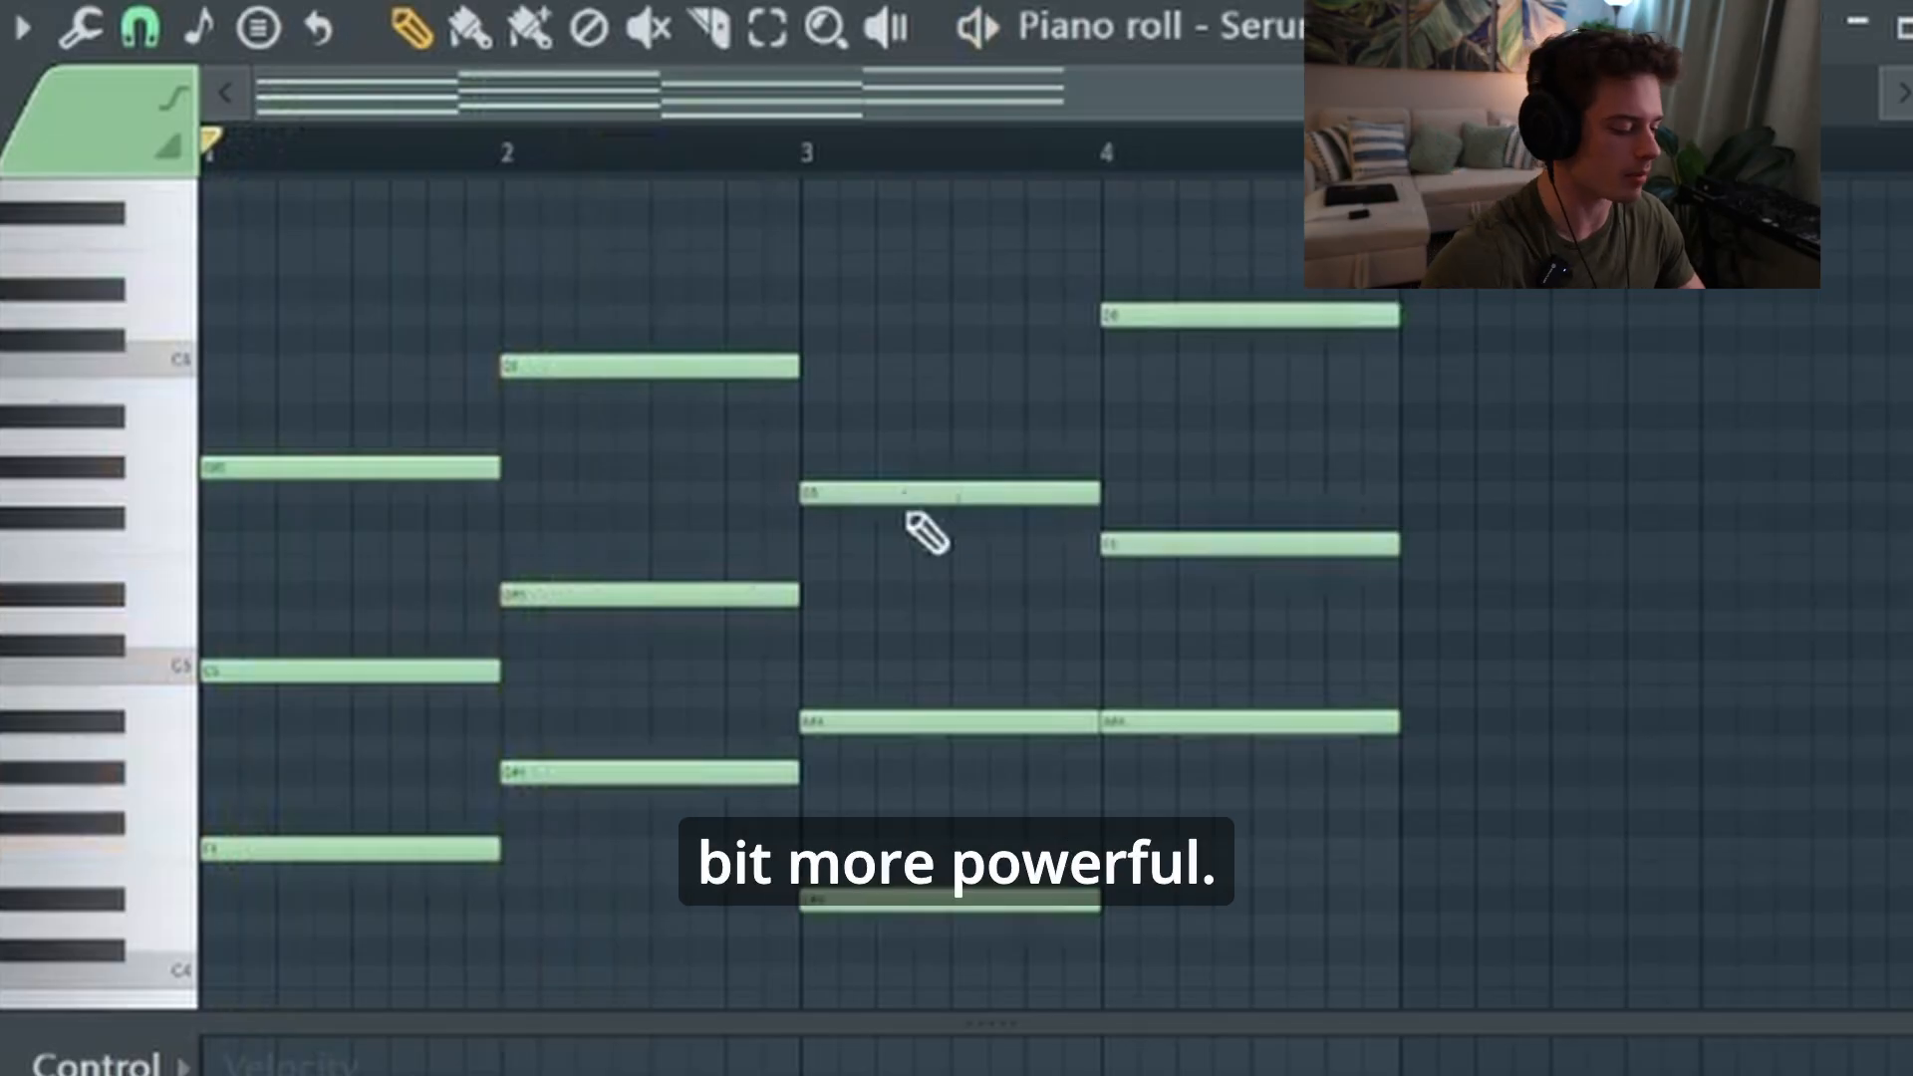
Copy the four root notes and move the copies down one octave as bass notes F3, G#3, D#3 and A#3
scroll(902, 516, "down", 2)
scroll(402, 690, "up", 1)
left_click(418, 772, "ctrl+shift")
left_click(667, 694, "ctrl+shift")
left_click(997, 821, "ctrl+shift")
left_click(1146, 645, "ctrl+shift")
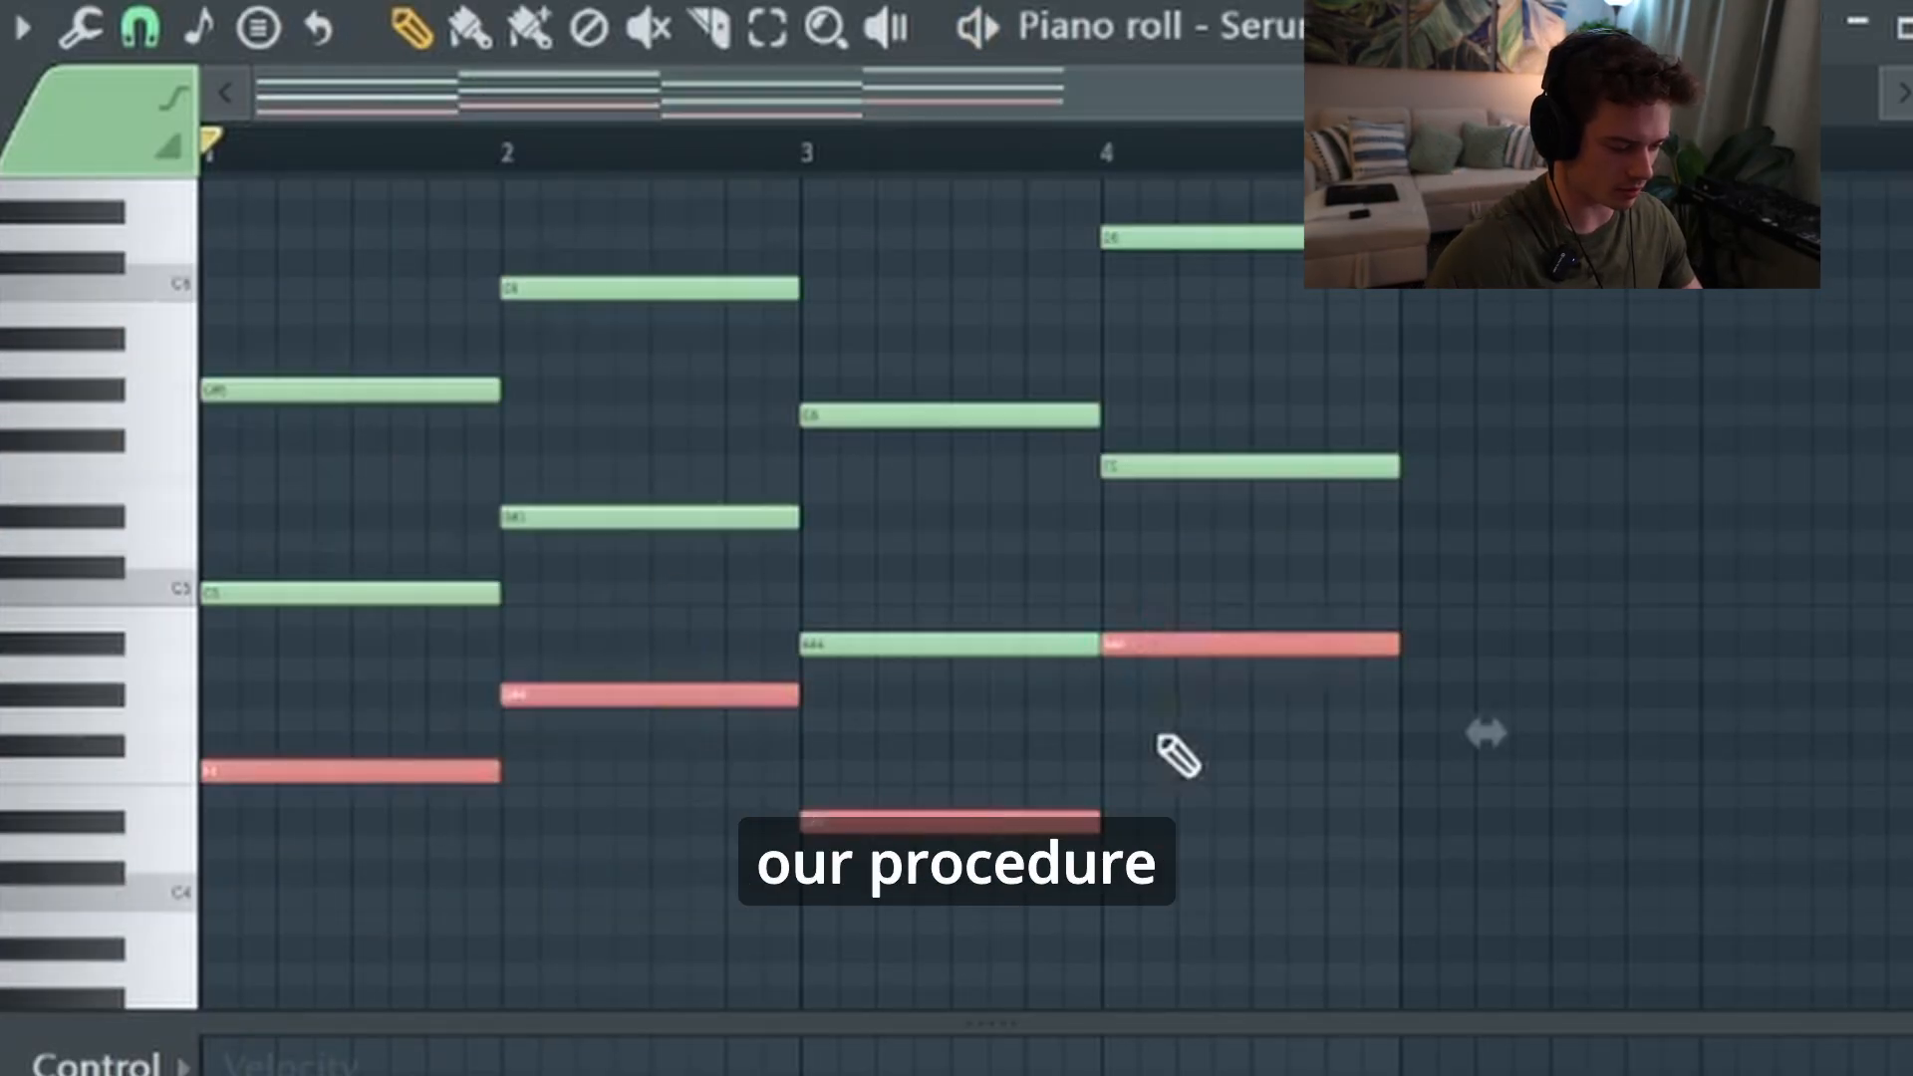
key("ctrl+c")
key("ctrl+v")
scroll(350, 797, "down", 2)
key("ctrl+Down")
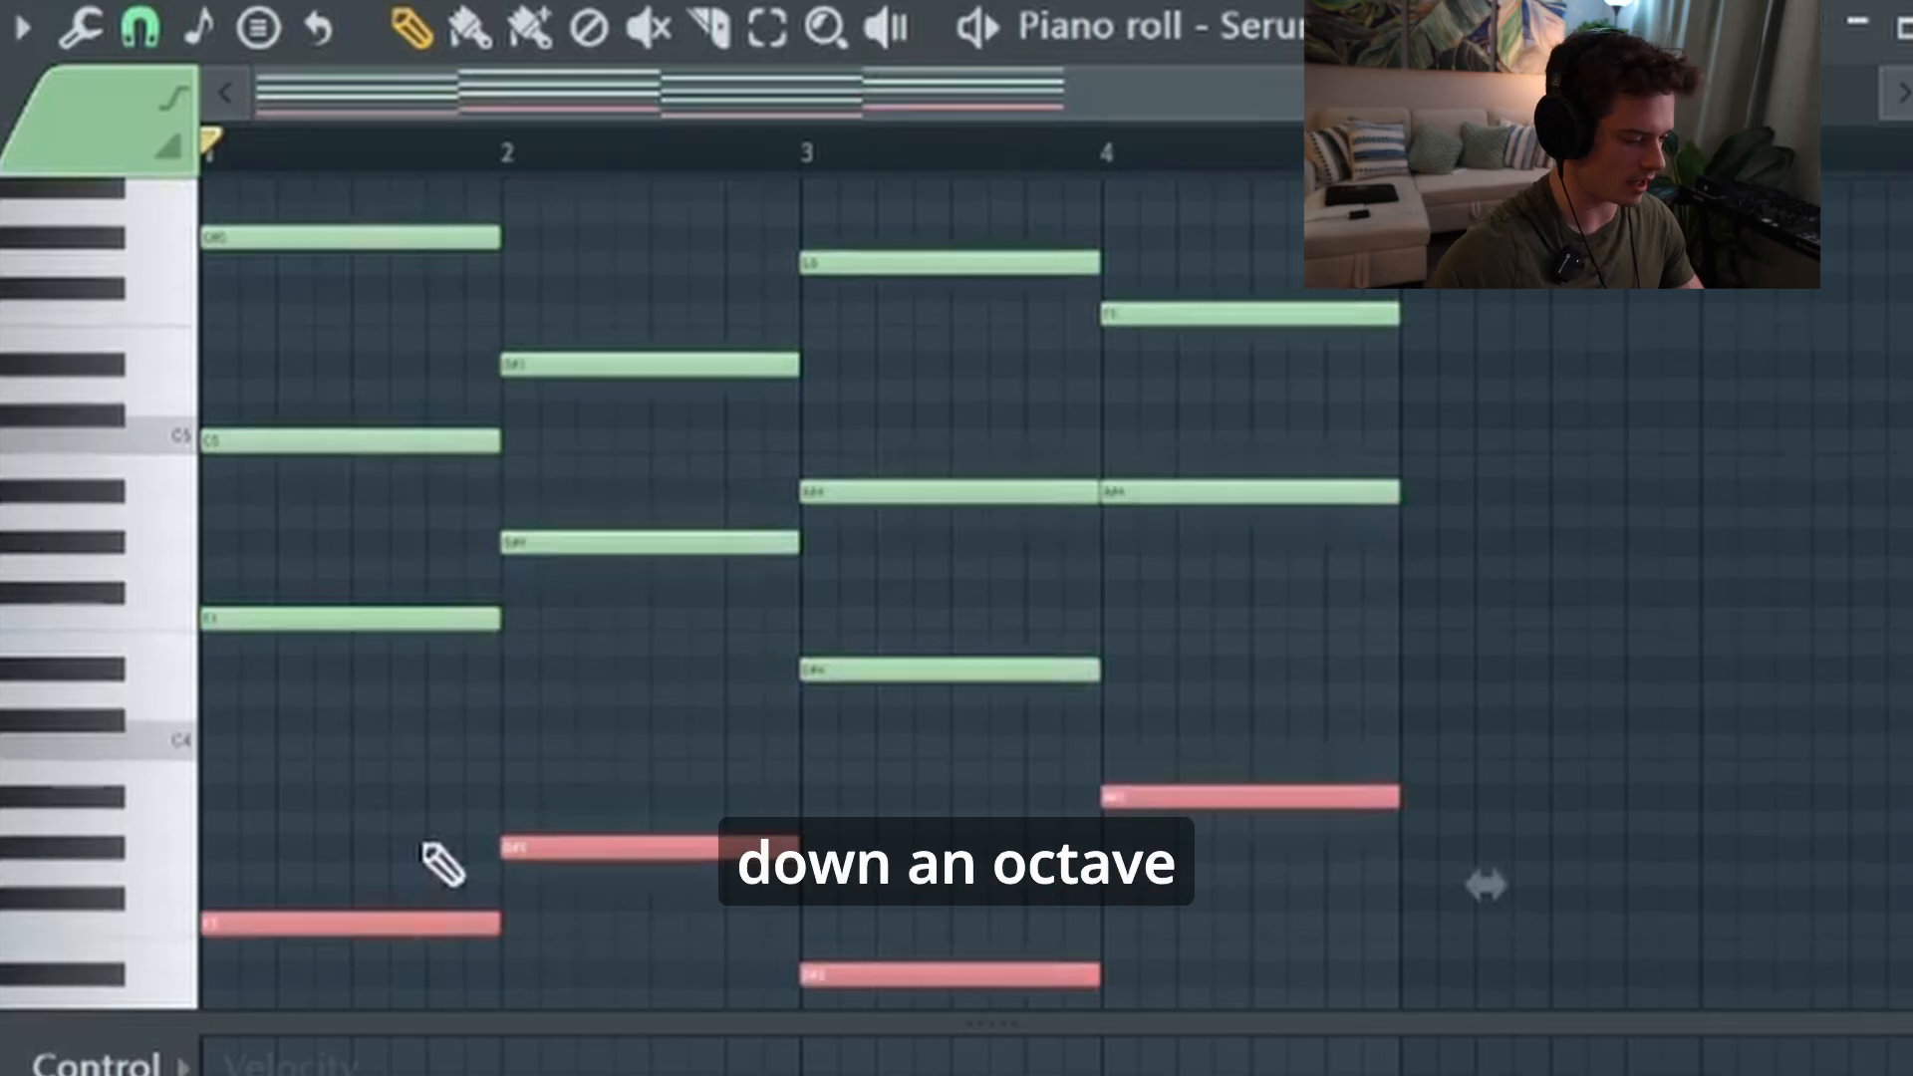
key("ctrl+d")
Play back the progression with the added bass notes
scroll(584, 712, "up", 5)
key("space")
scroll(584, 712, "down", 5)
scroll(582, 712, "down", 1)
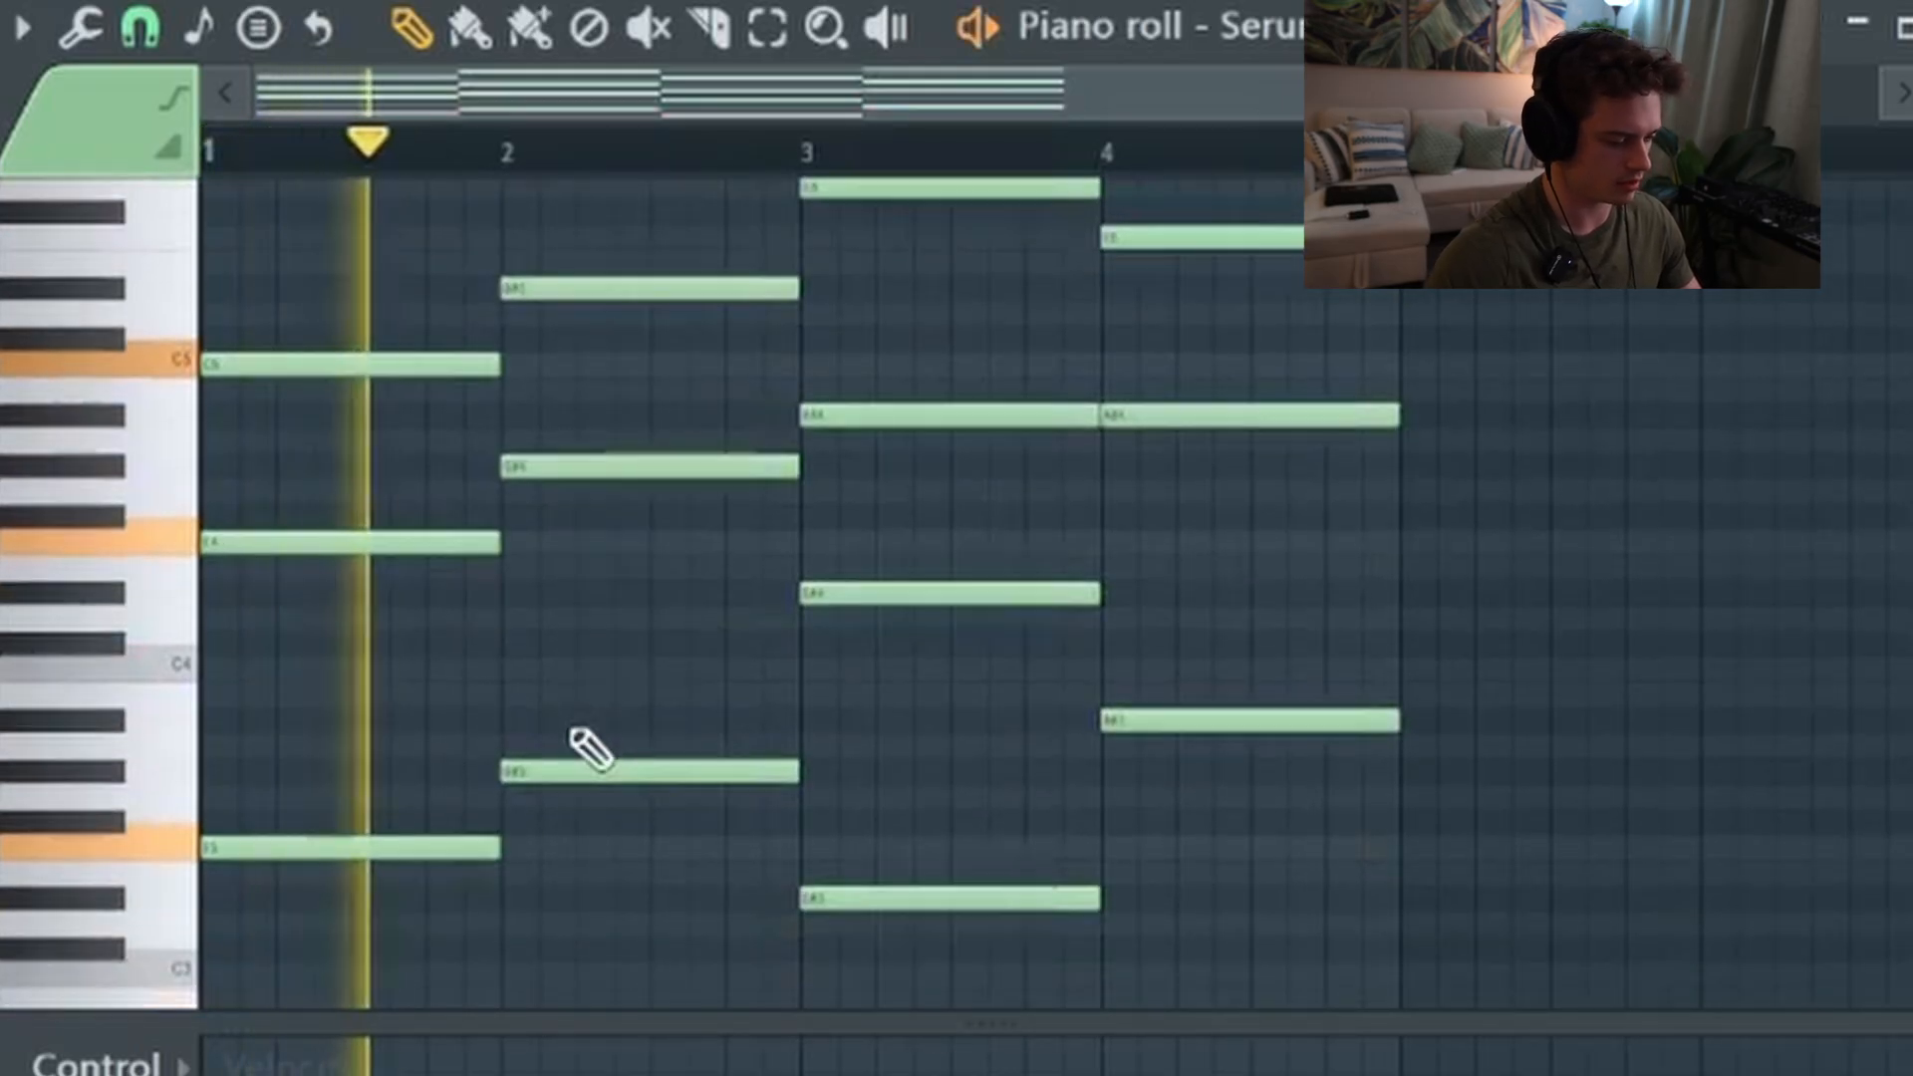
scroll(566, 734, "up", 3)
key("space")
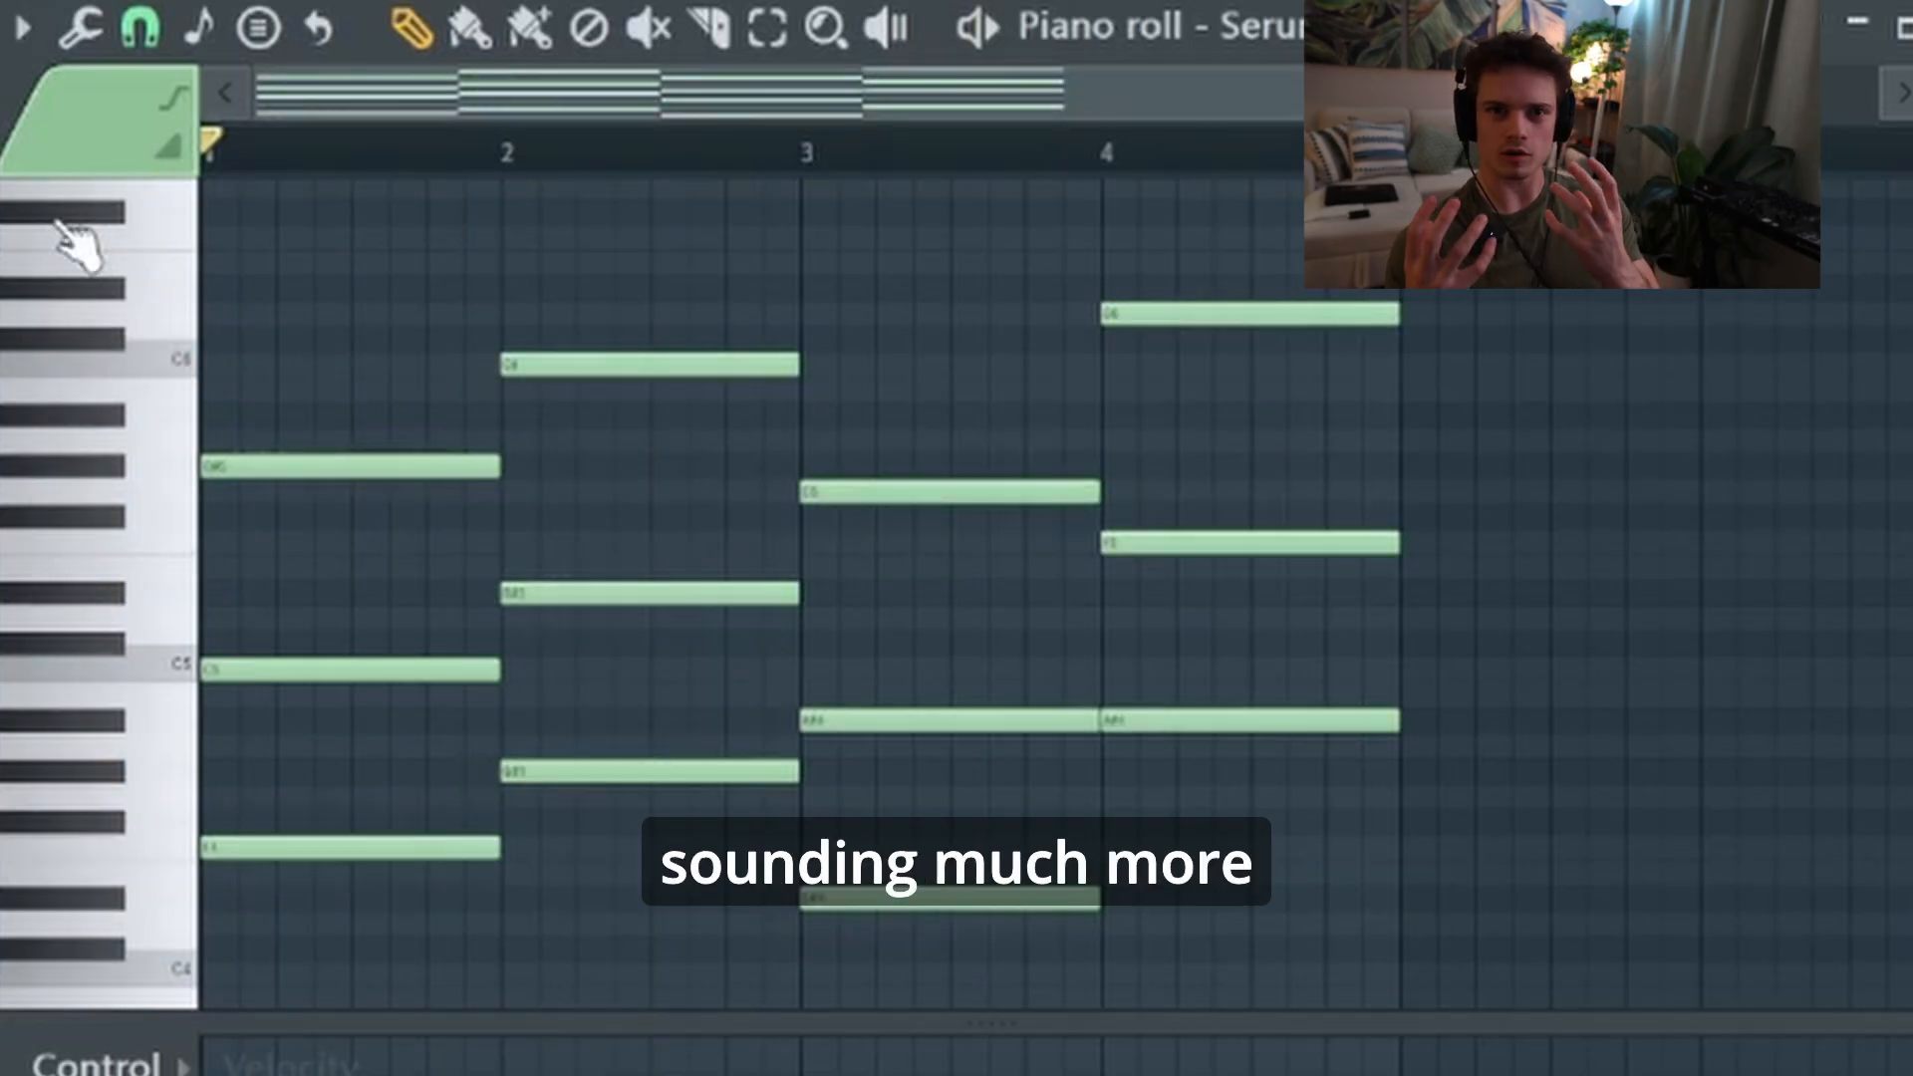
Listen to the bar 1 chord on its own
scroll(393, 404, "up", 3)
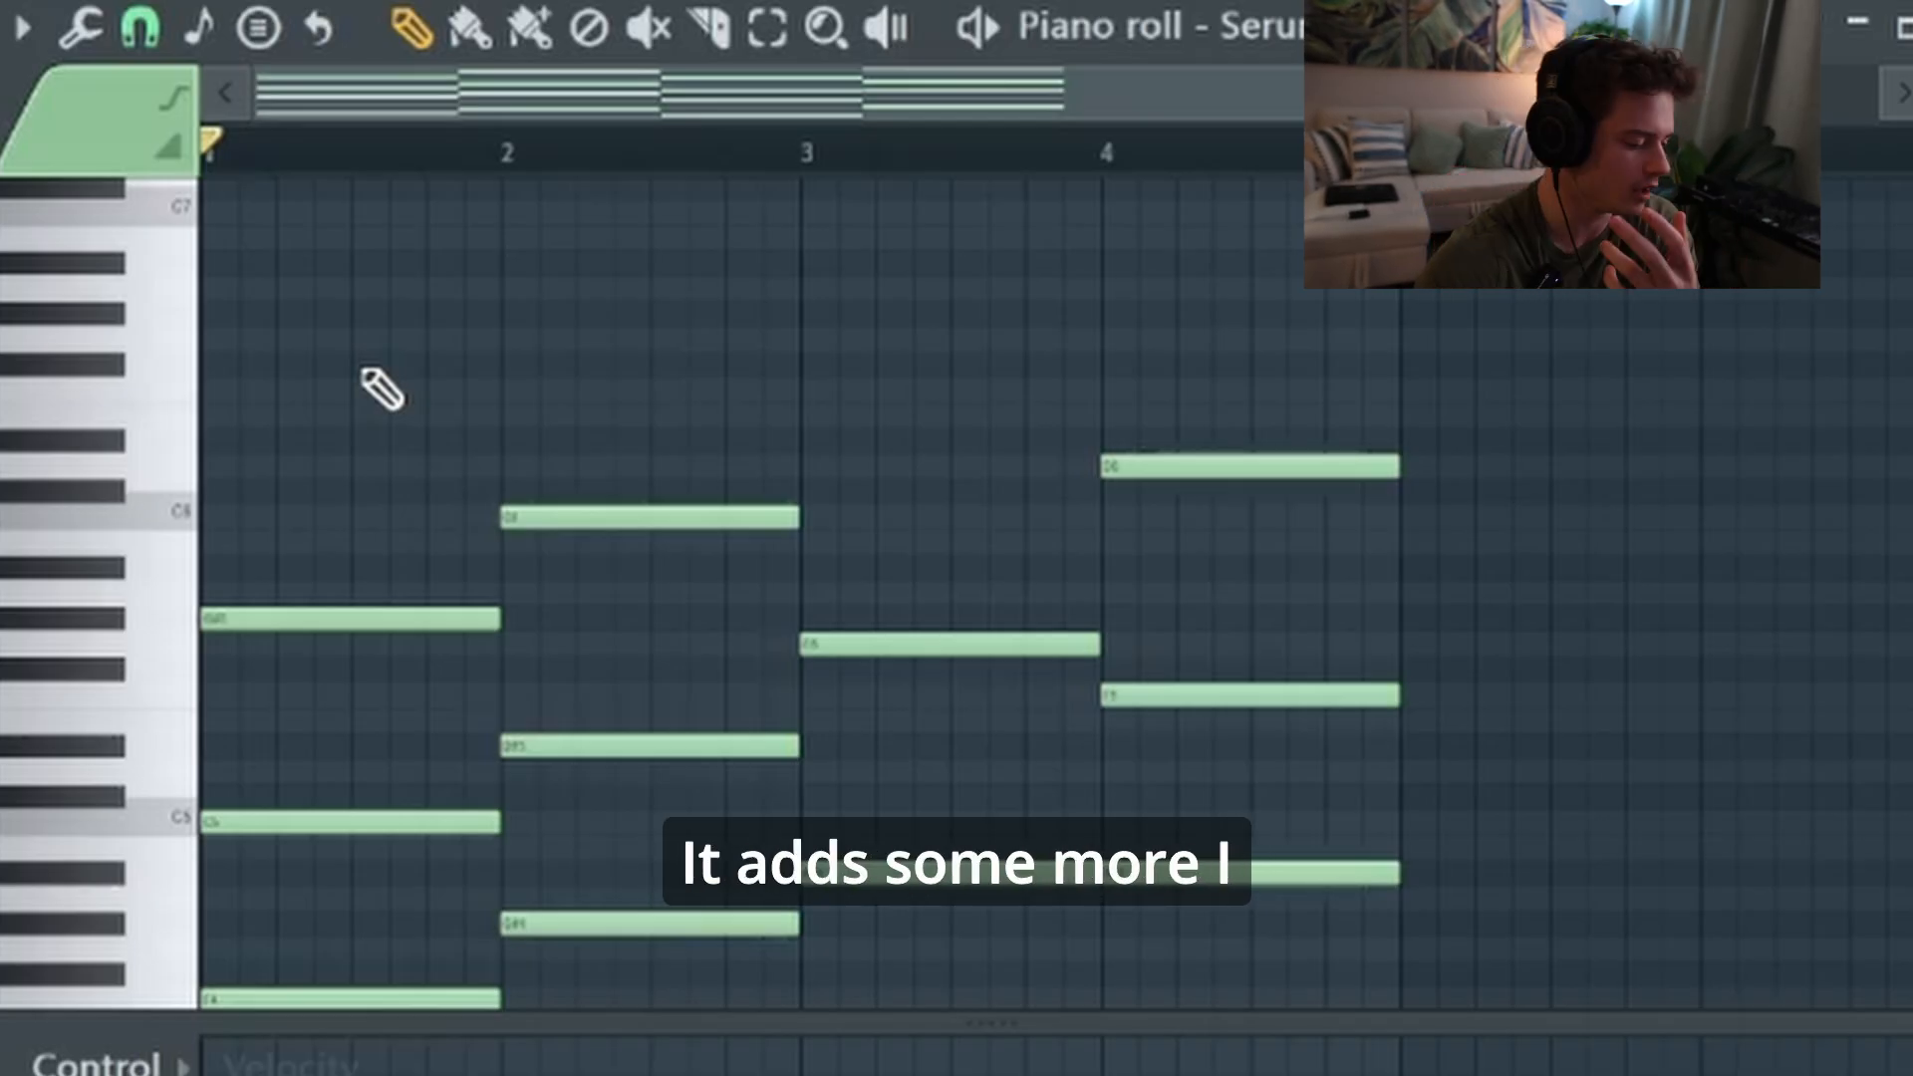
scroll(389, 398, "down", 3)
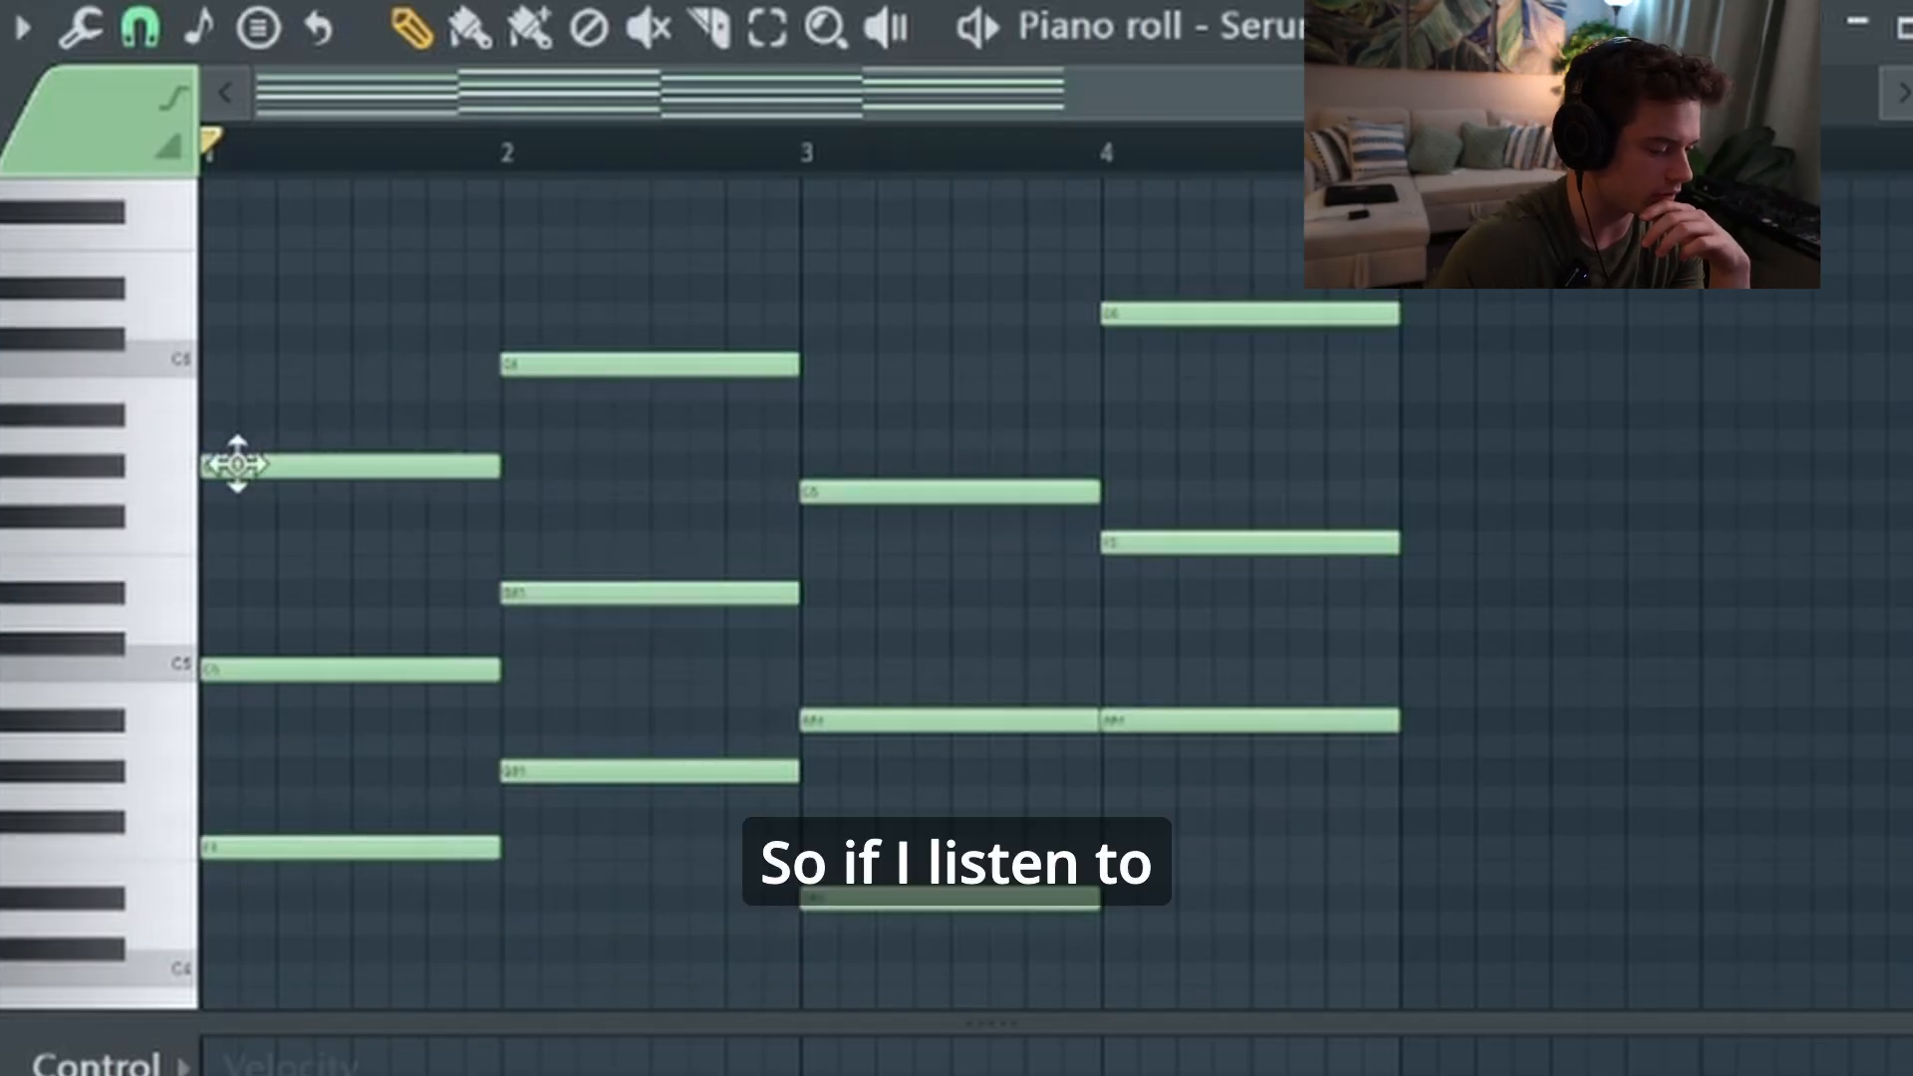
key("space")
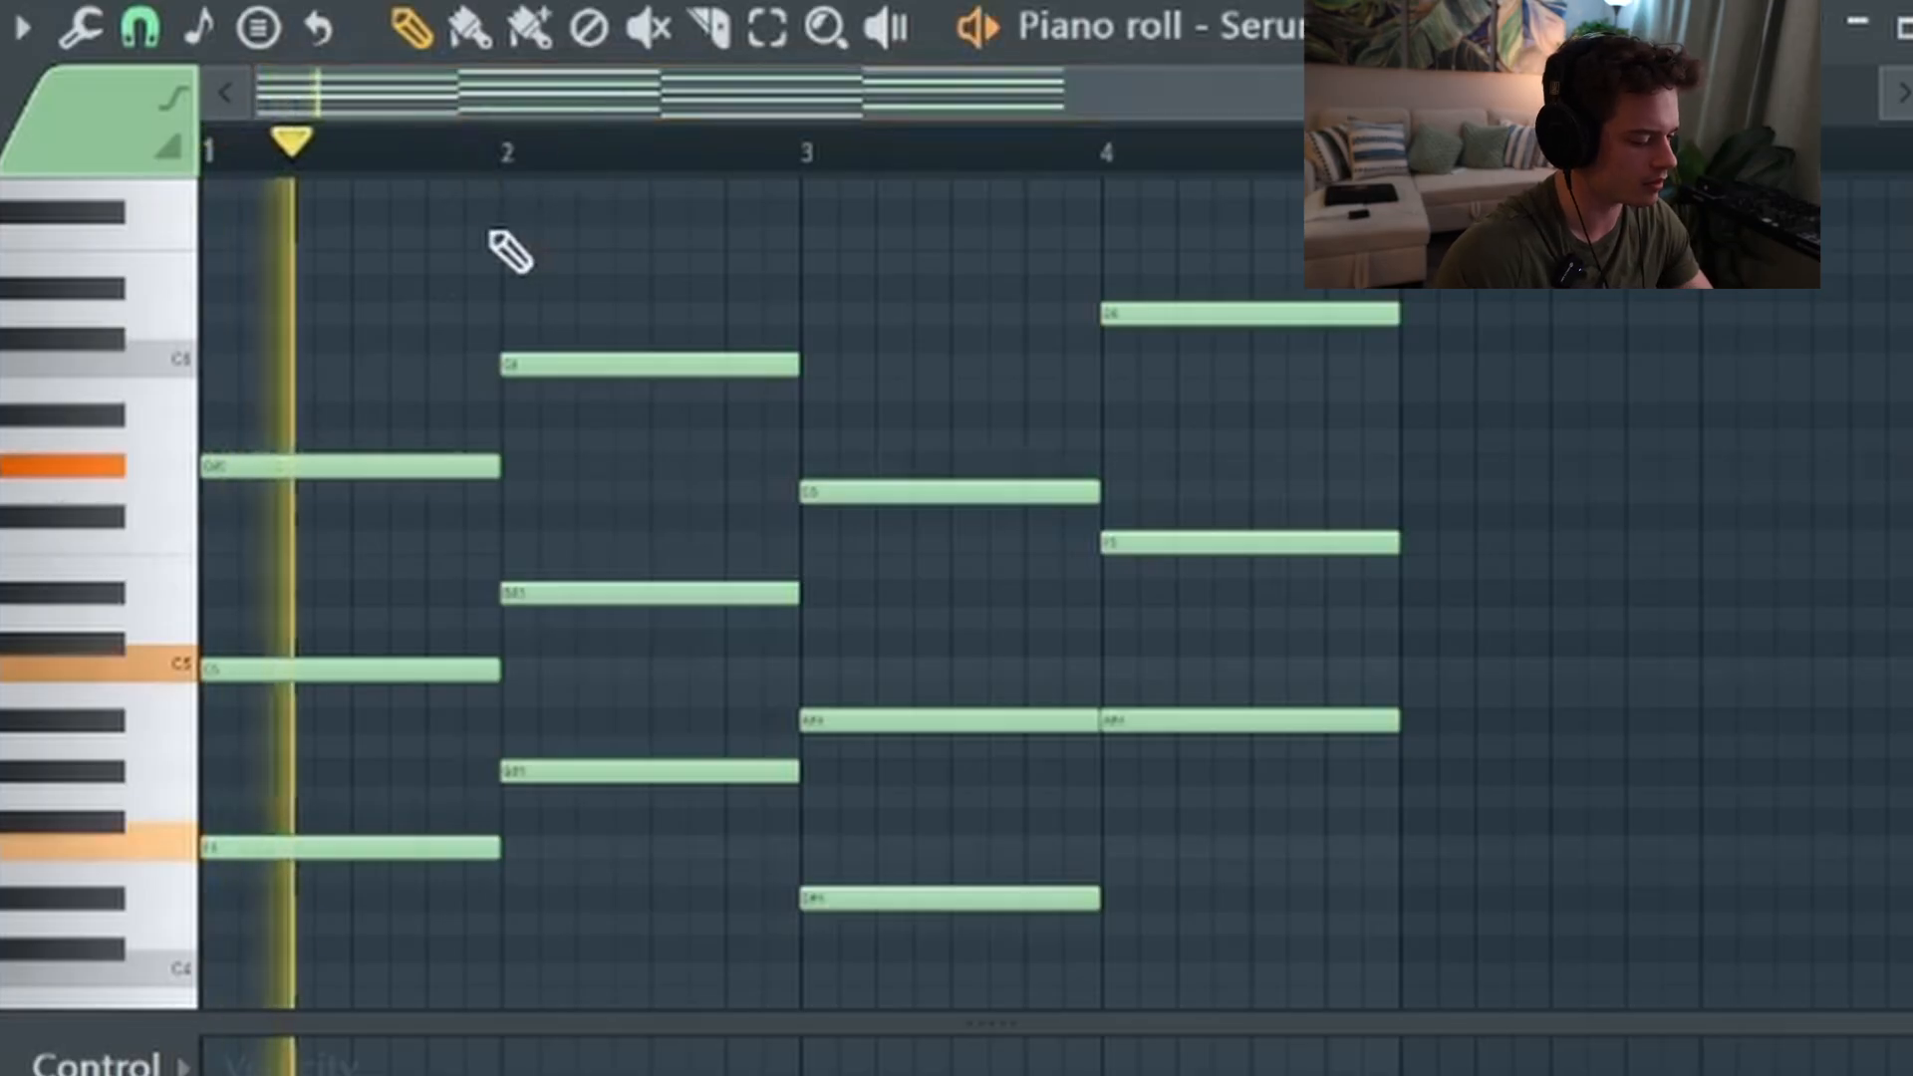
key("space")
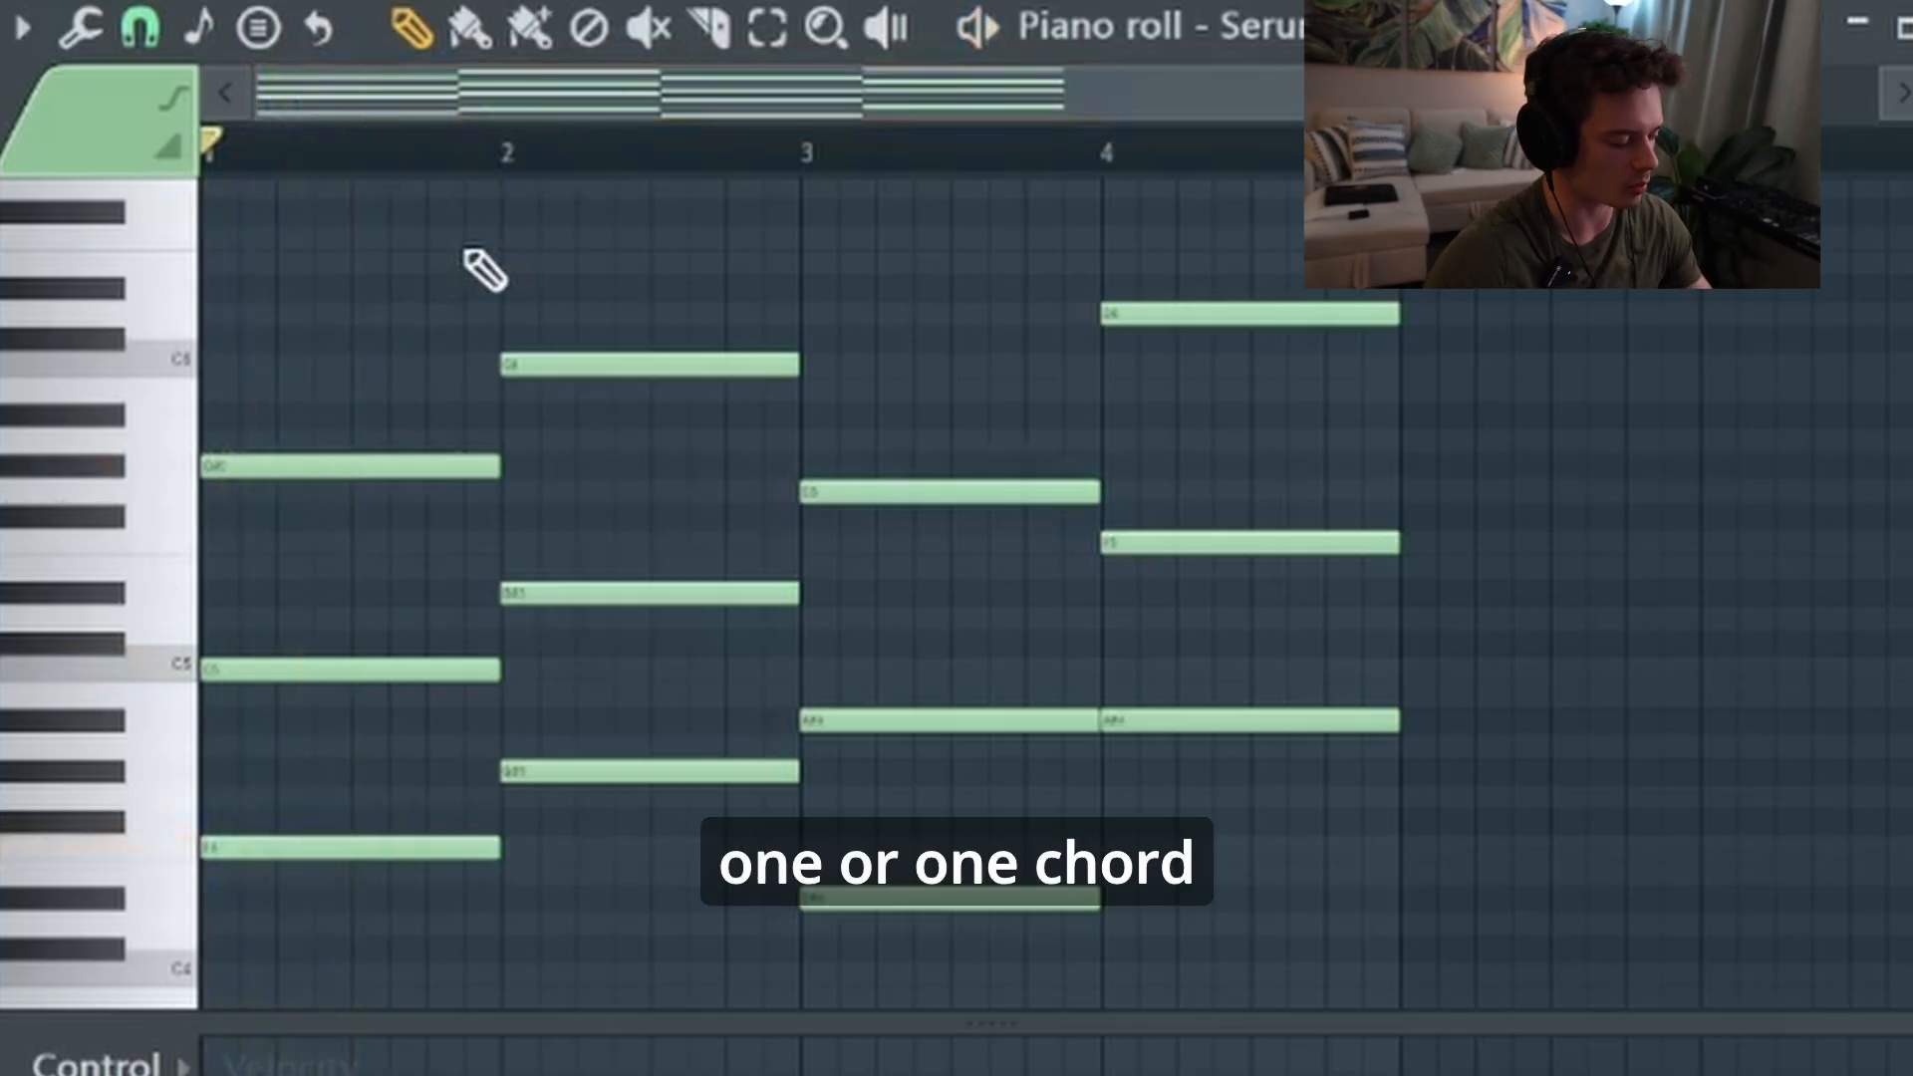
Add a one-bar A#5 note above G#5 in the bar 1 chord and play it back
left_click(209, 391)
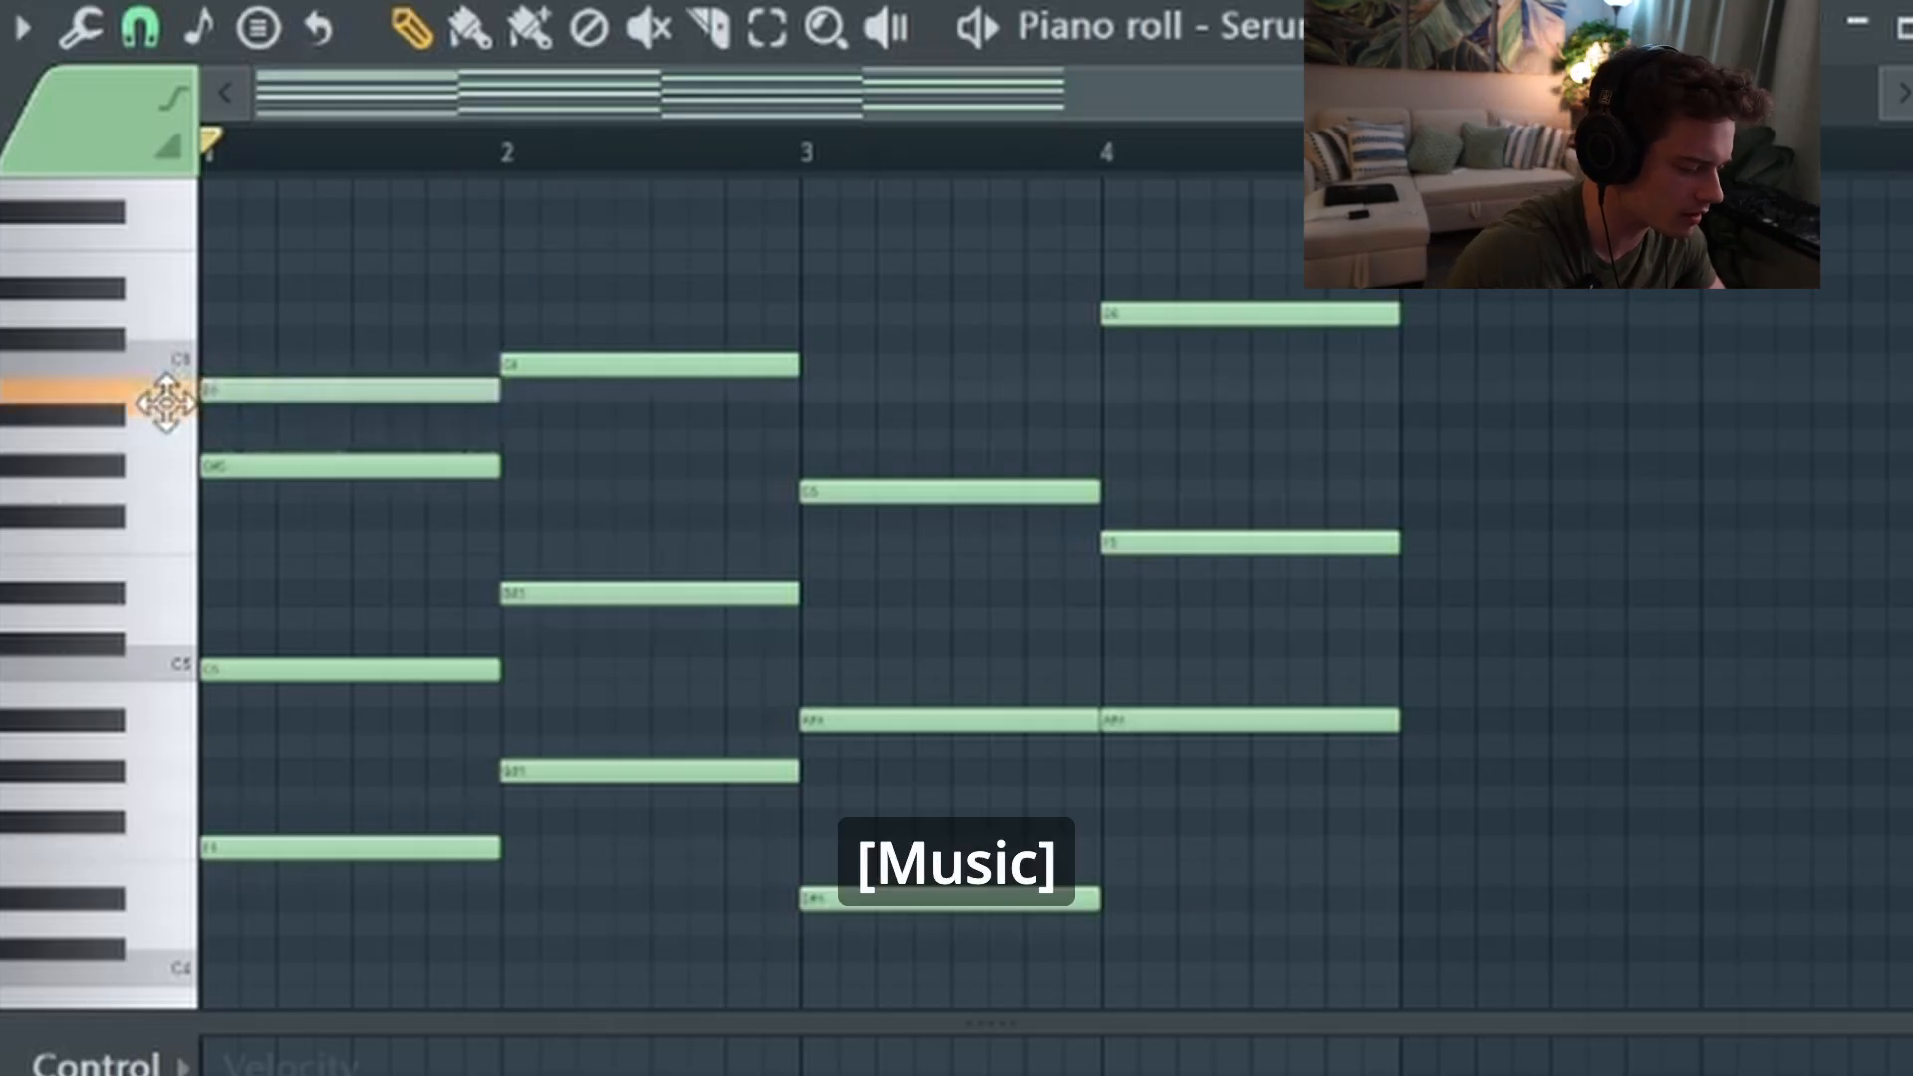
left_click_drag(165, 403, 153, 419)
key("space")
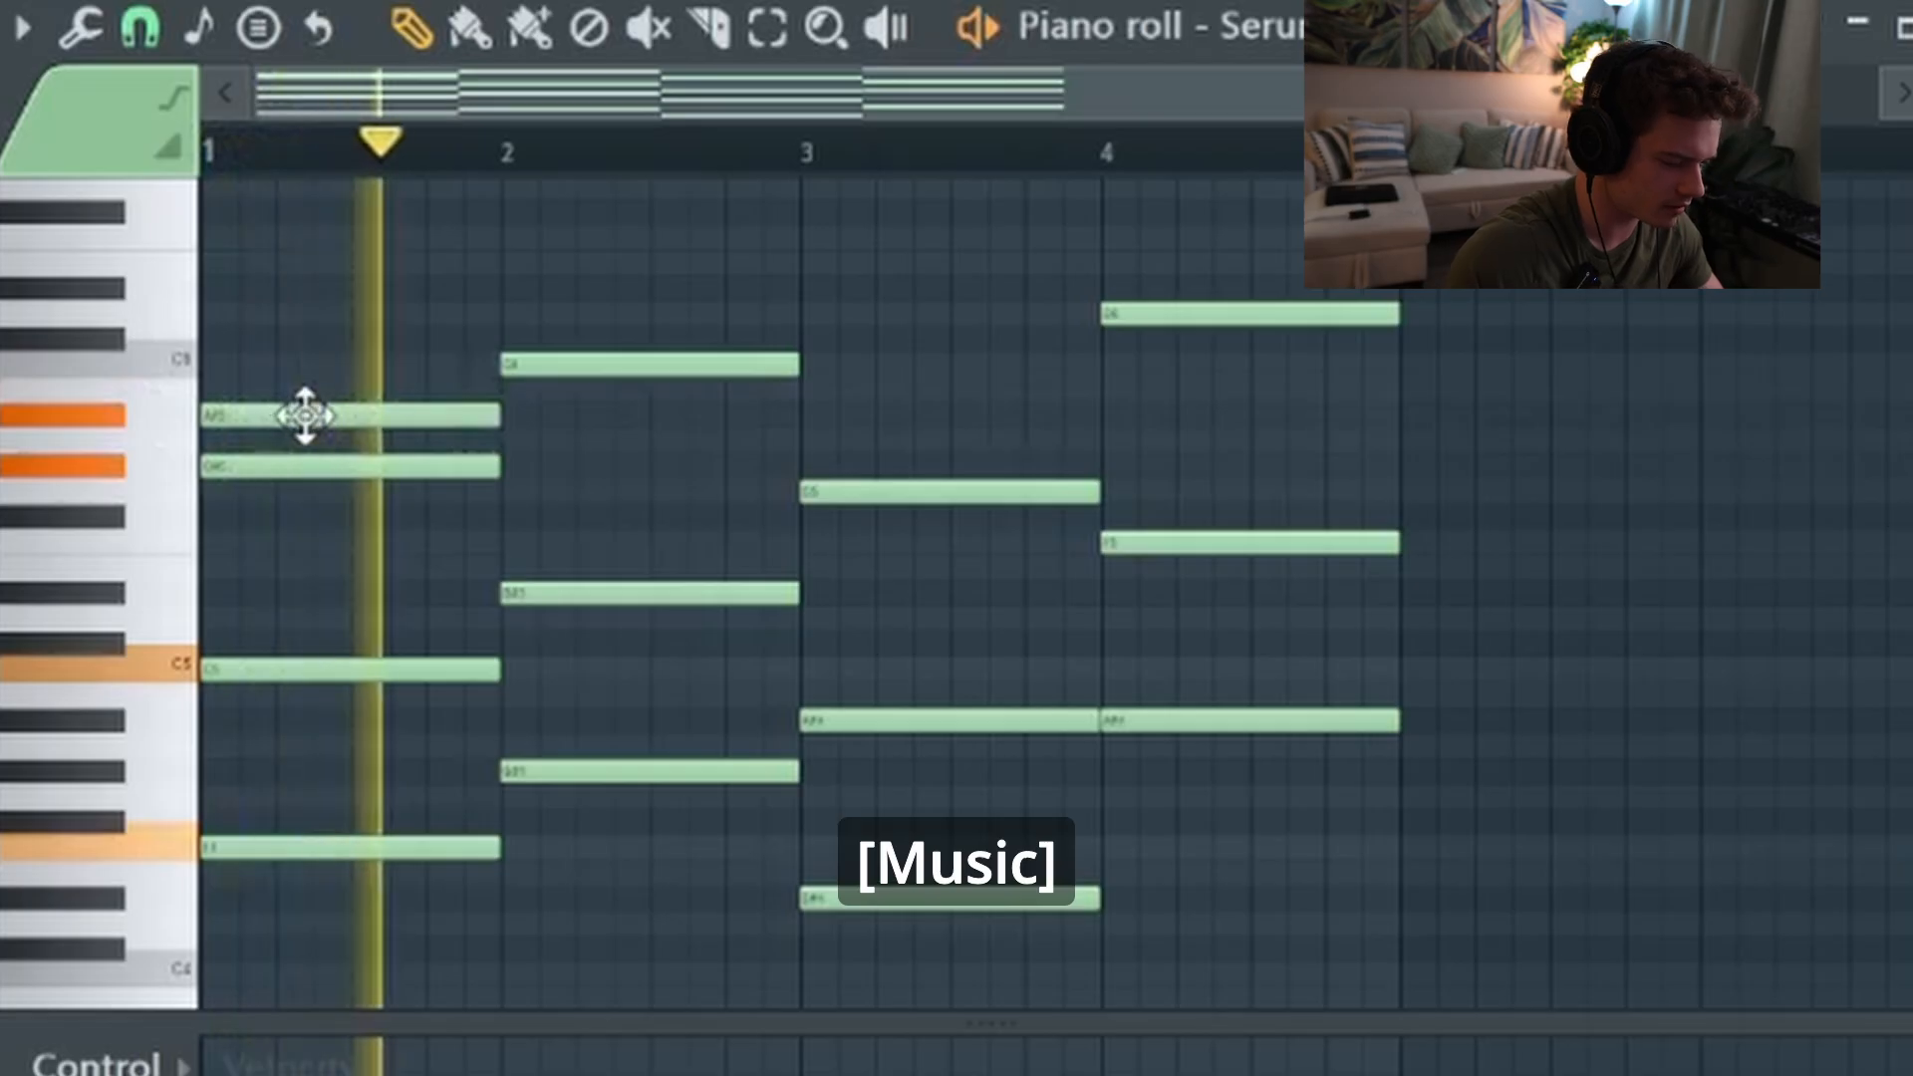
key("space")
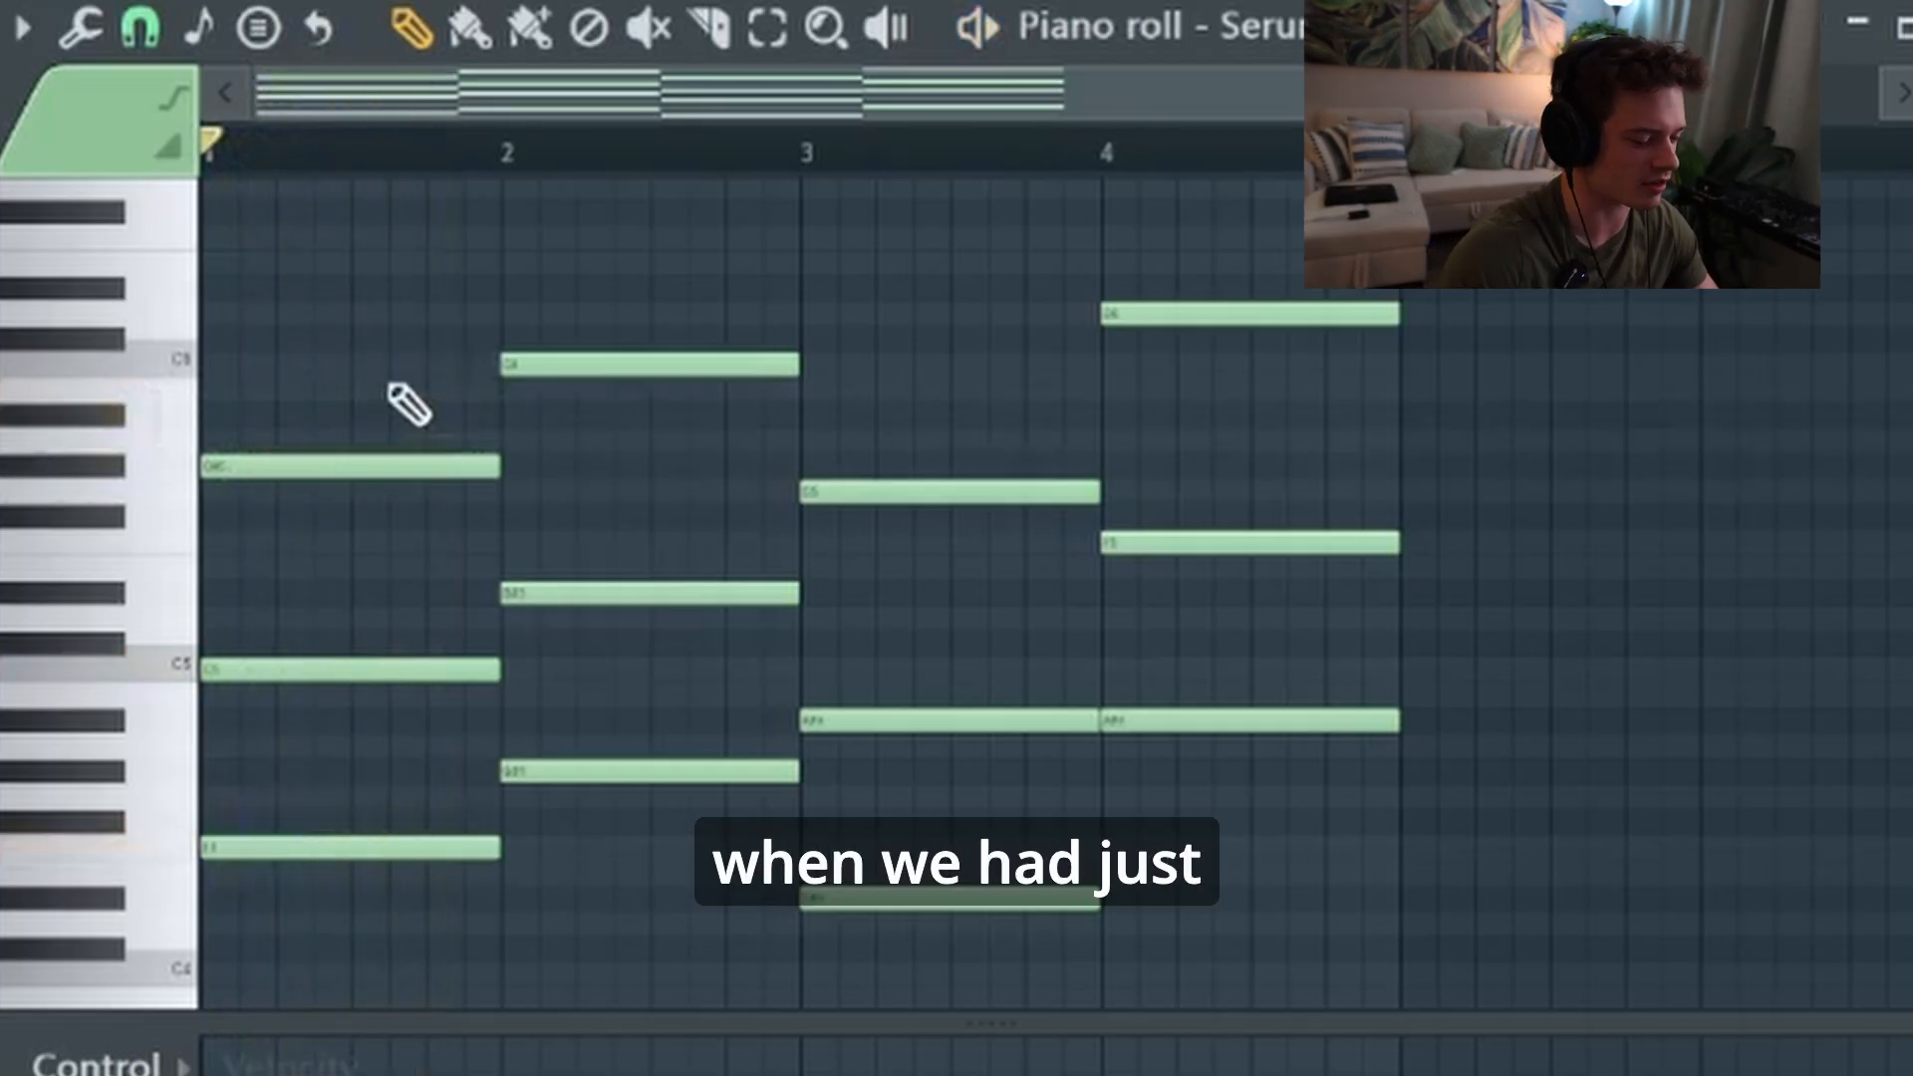
Compare the bar 1 chord without and with A#5, putting the note back in
key("space")
key("space")
left_click(290, 418)
key("space")
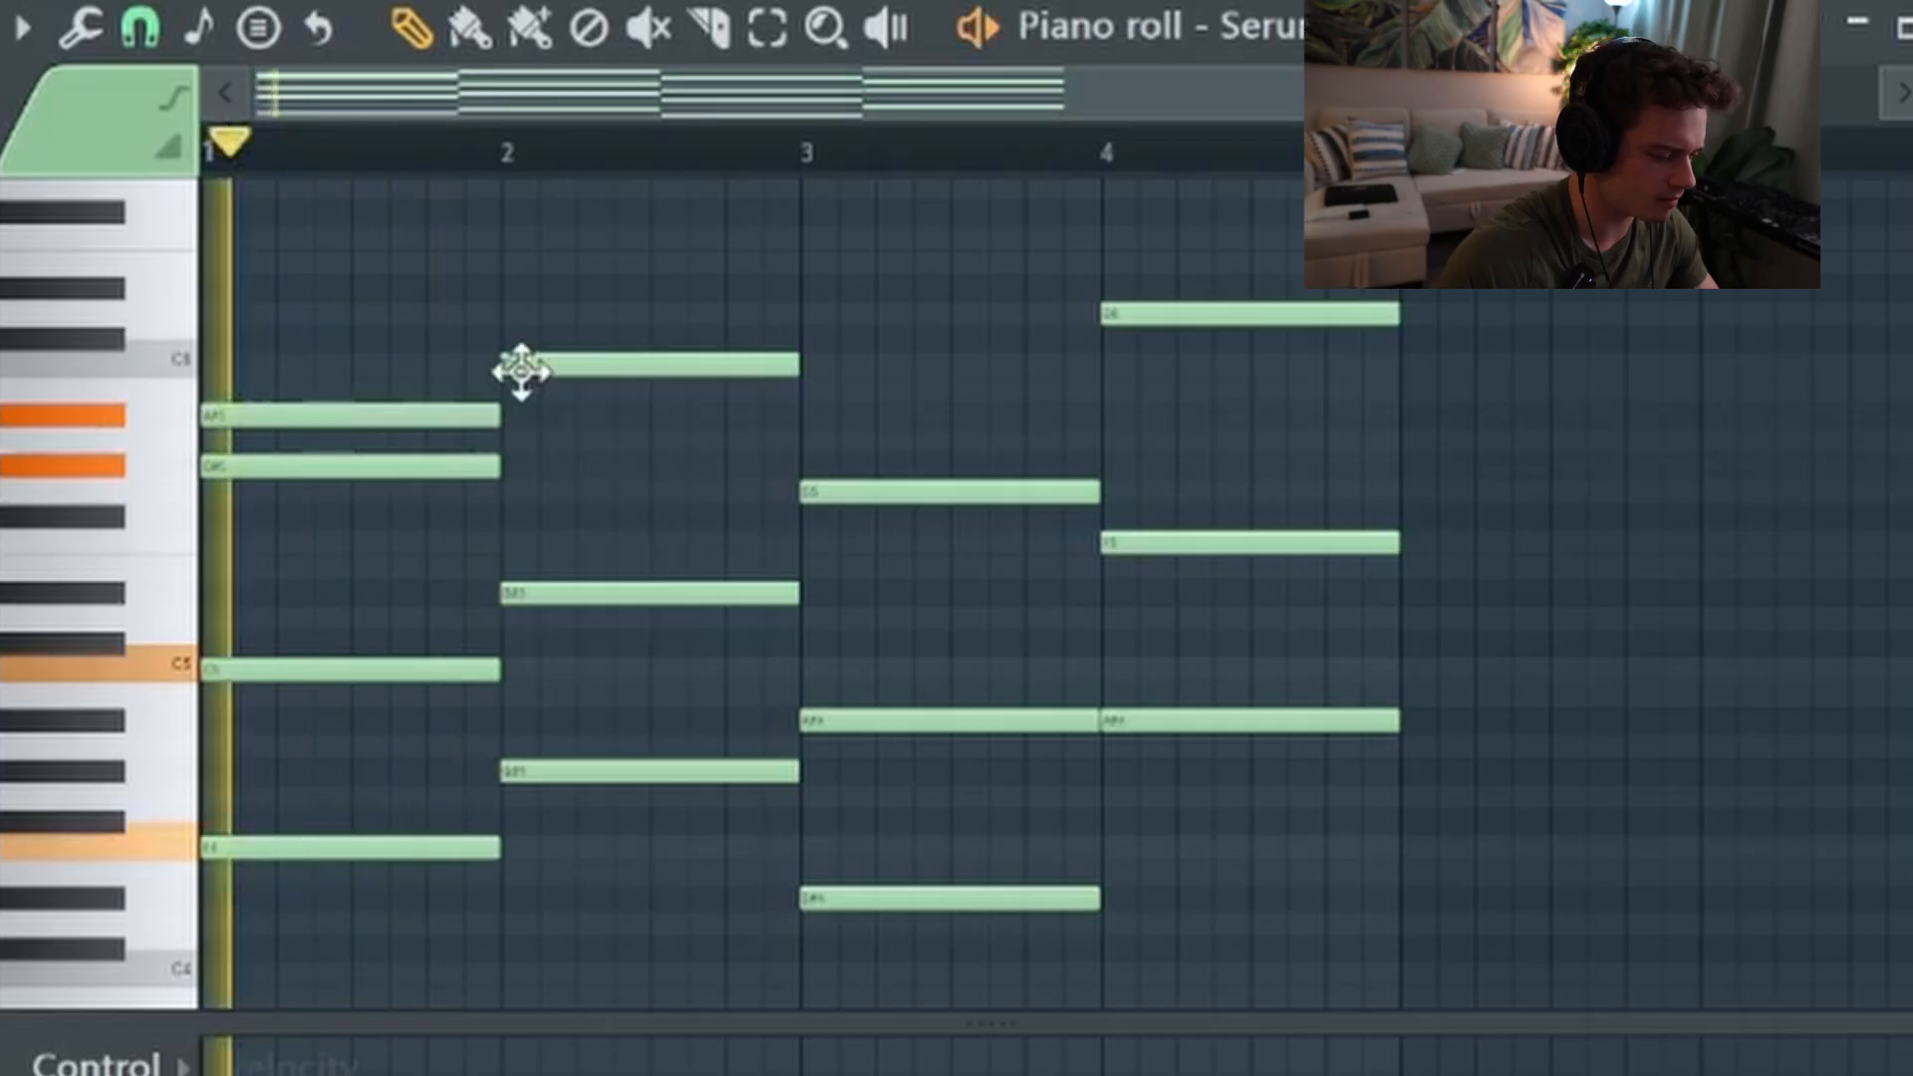
key("space")
Discard a trial note above C6 in bar 2 and play the chord from the start of bar 2
left_click(511, 317)
right_click(529, 317)
left_click(518, 363)
left_click(506, 155)
key("space")
key("space")
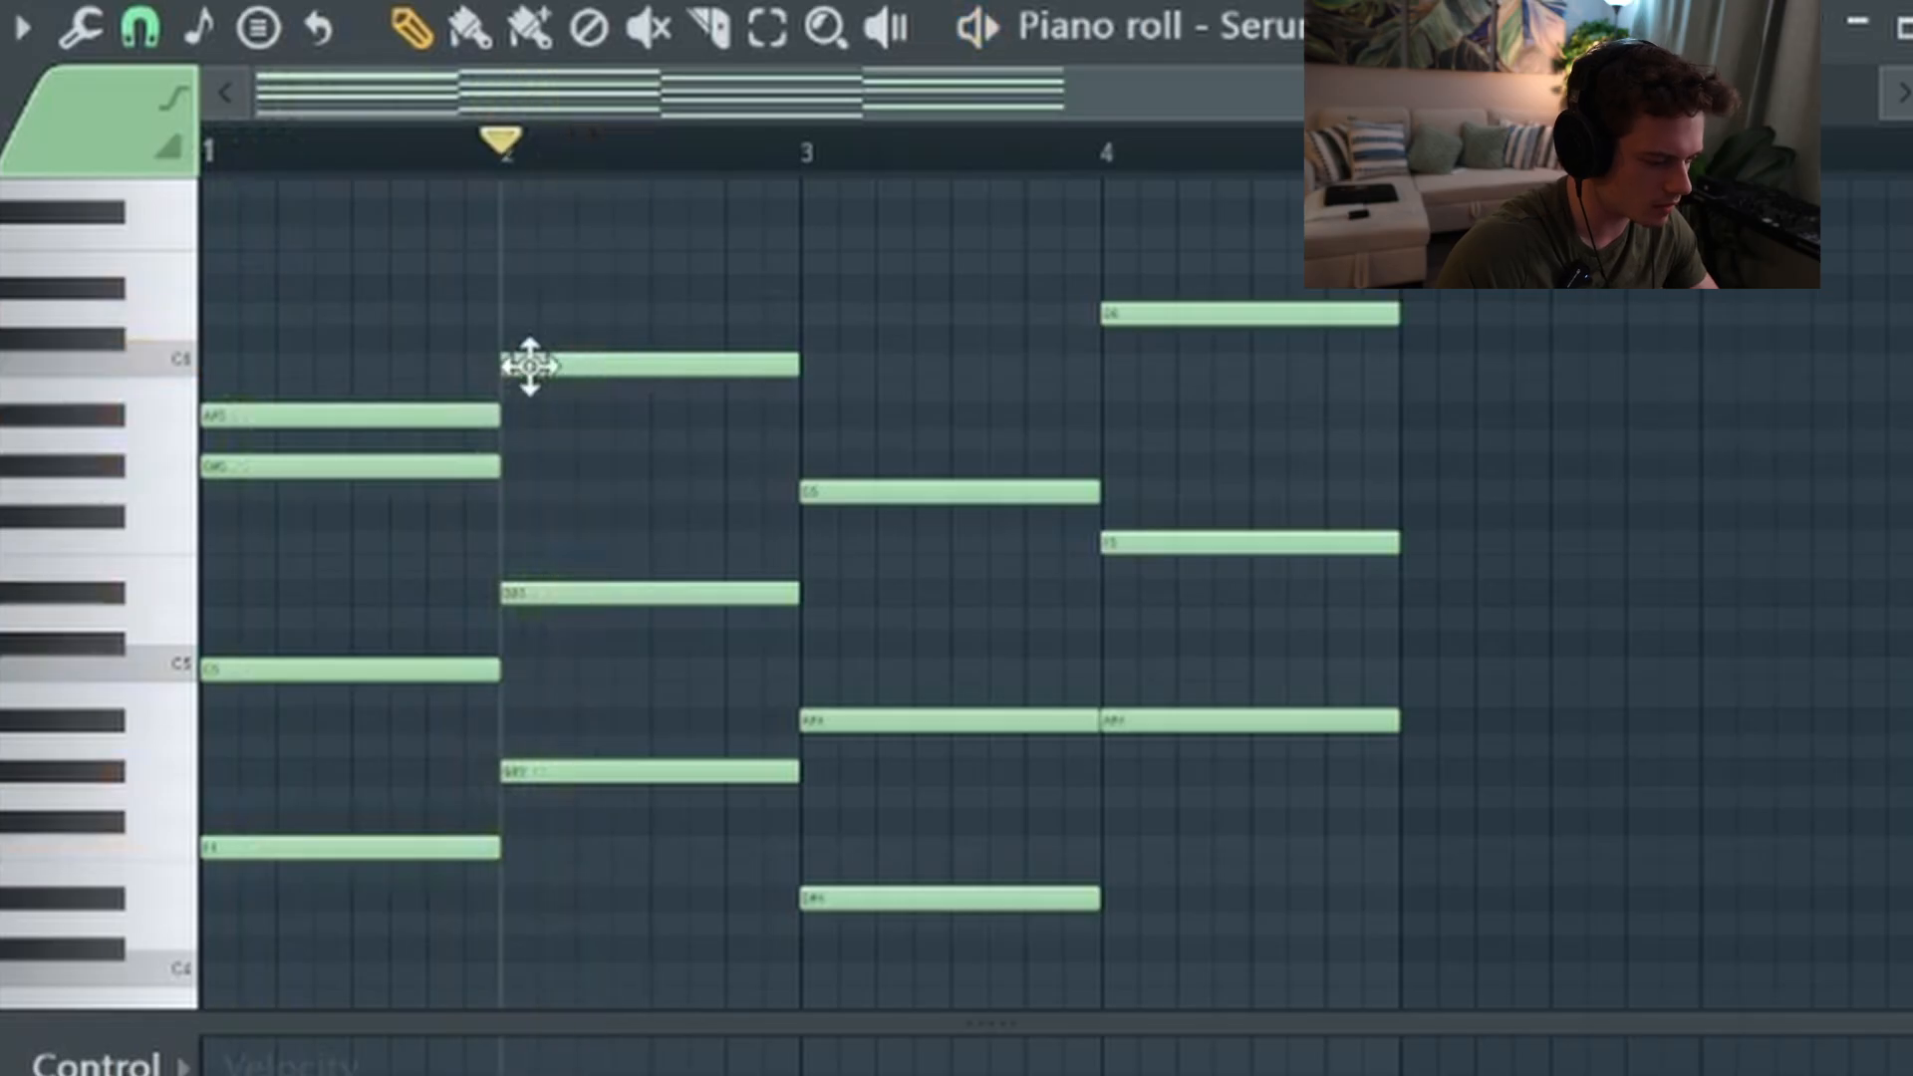
Add a one-bar A#5 note below C6 in the bar 2 chord and play it back
left_click(444, 416)
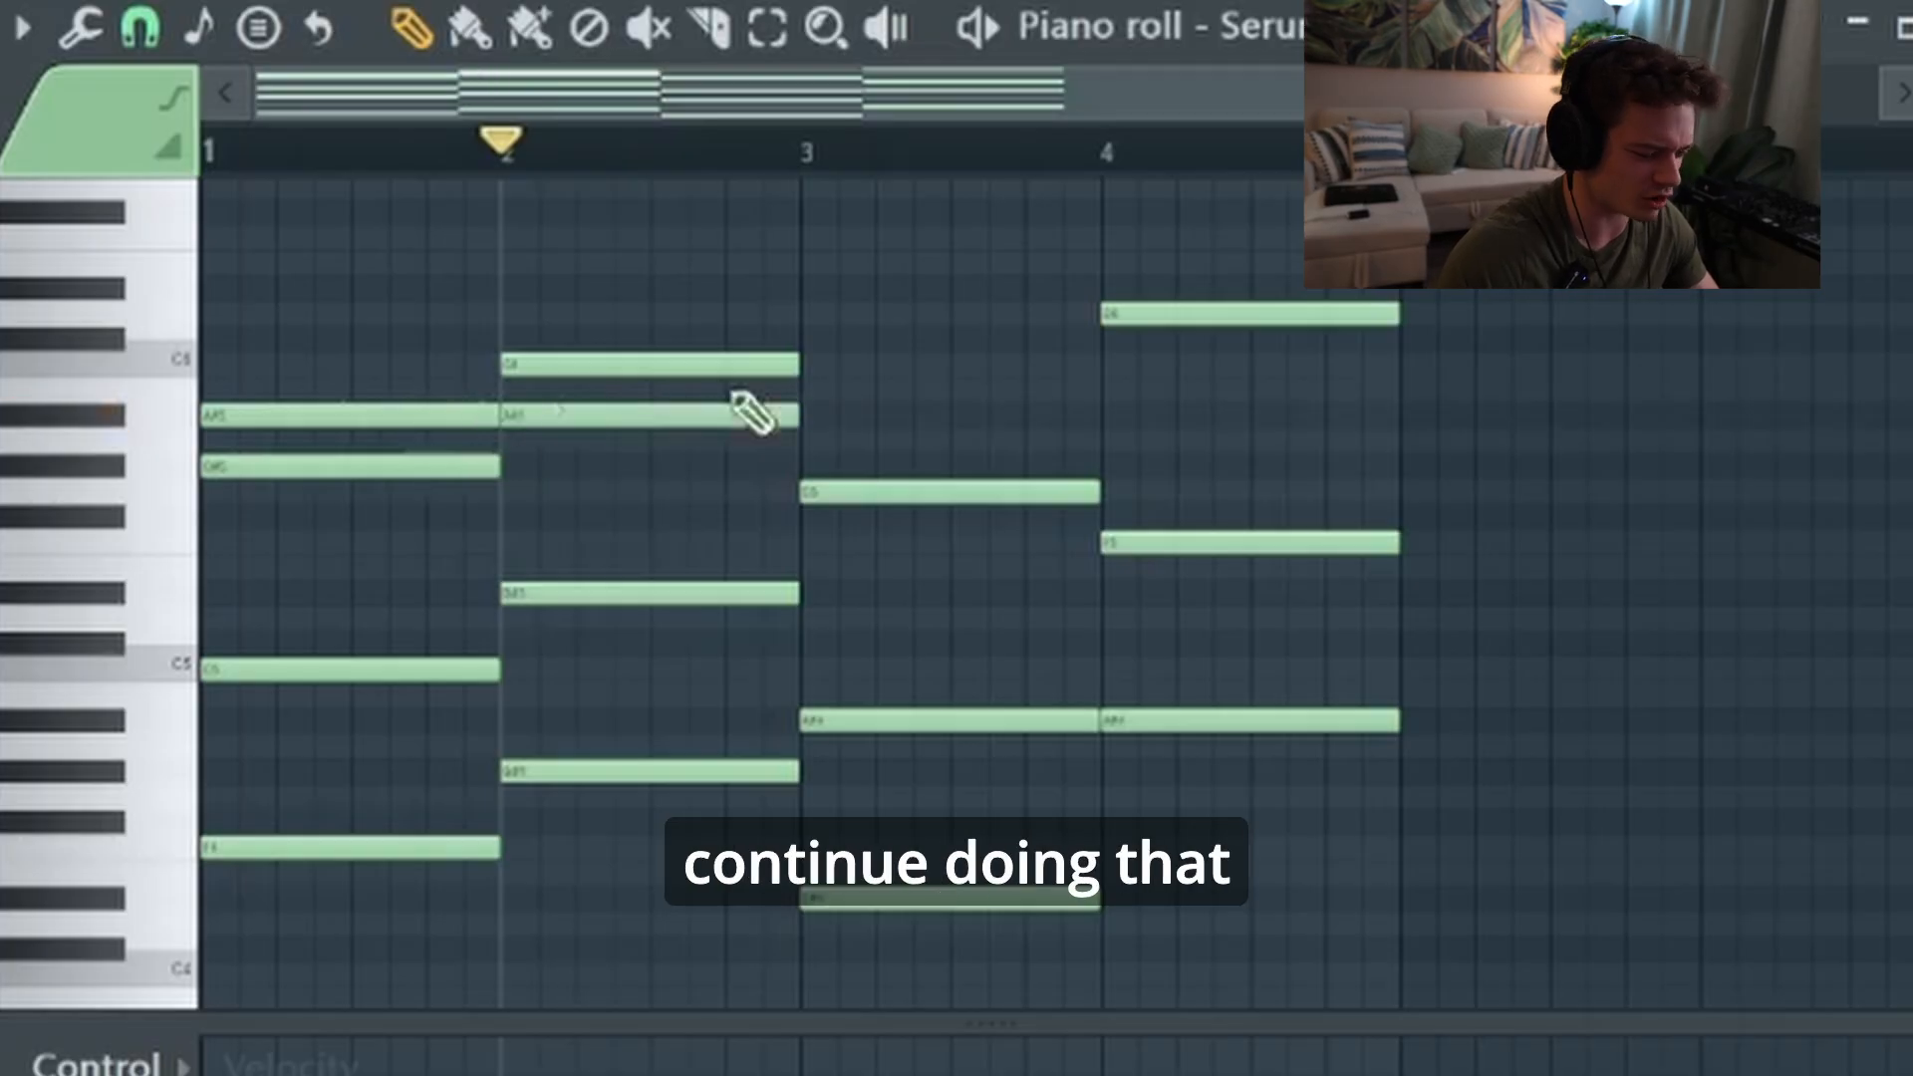
key("space")
key("space")
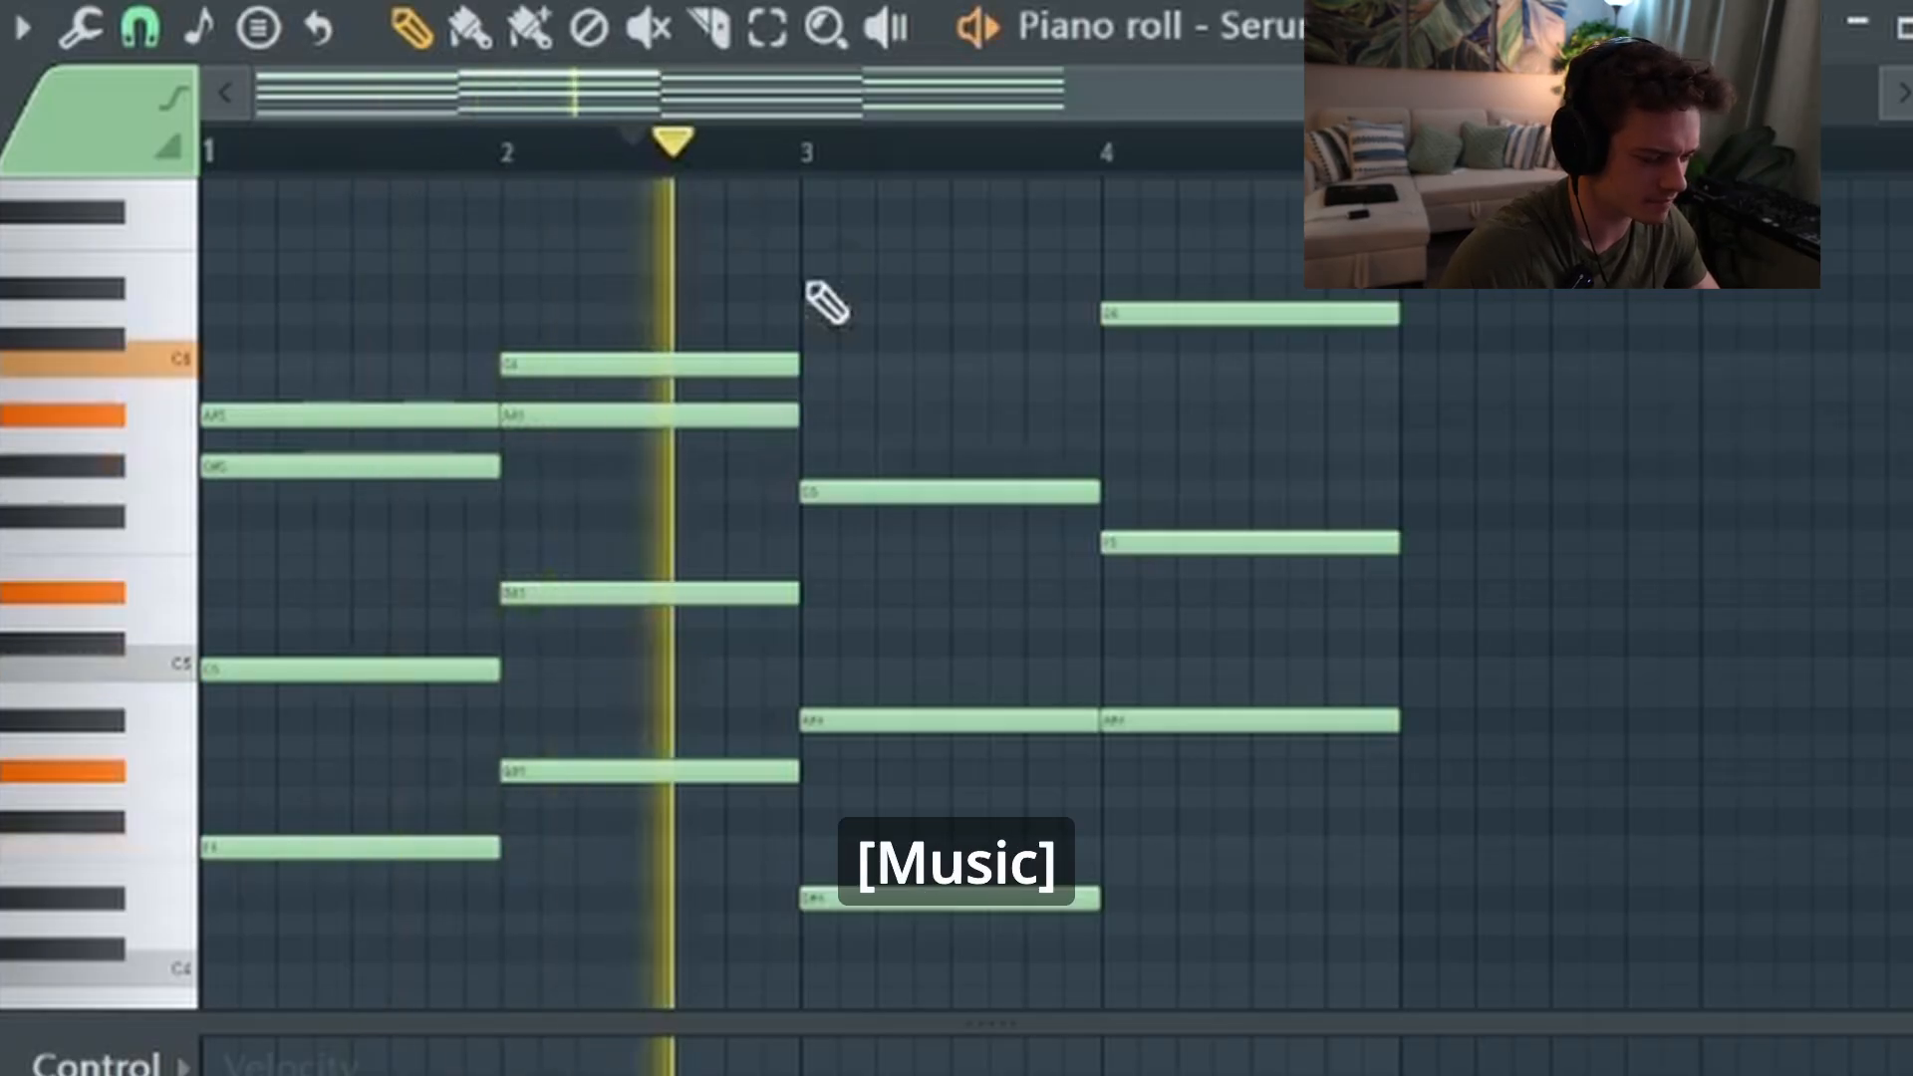
Add a one-bar A#5 note above G5 in the bar 3 chord, lower it to G#5 and play the chord back
left_click(827, 416)
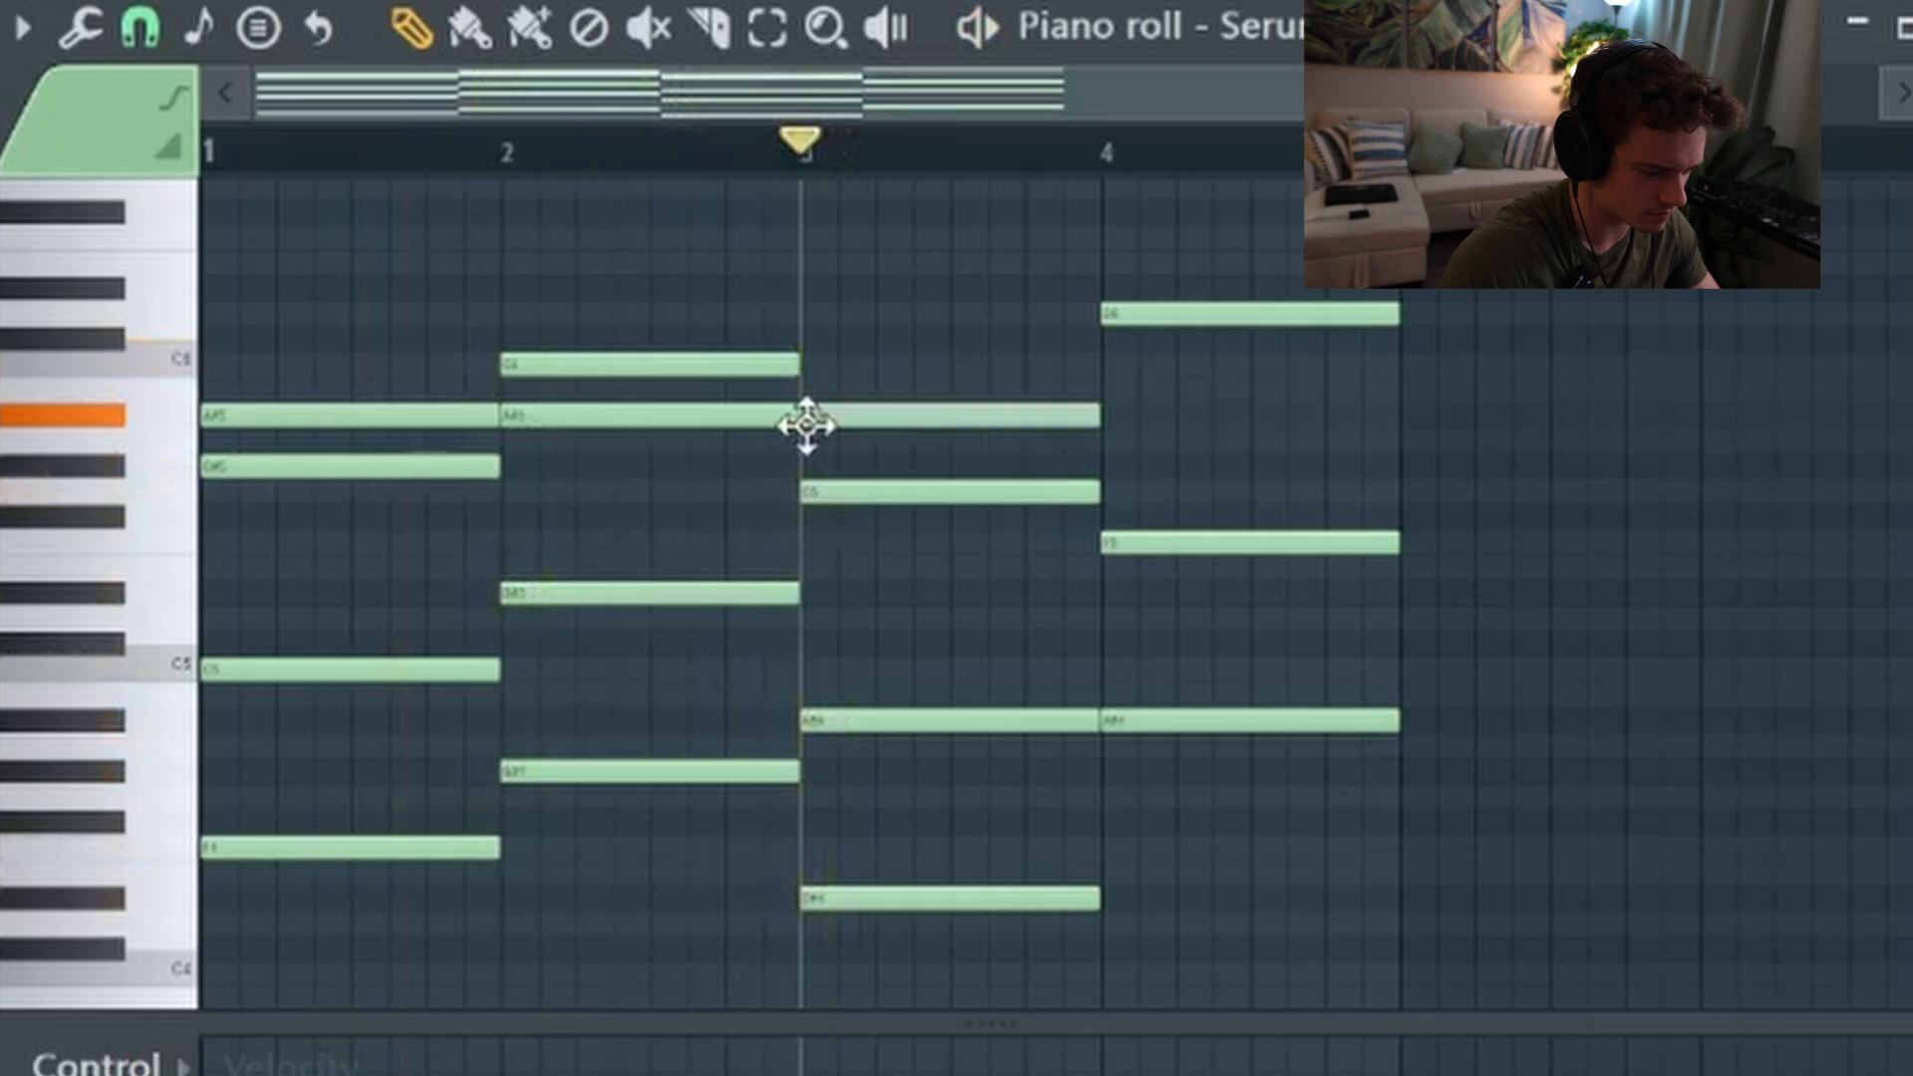
key("space")
key("space")
left_click_drag(812, 416, 808, 461)
key("space")
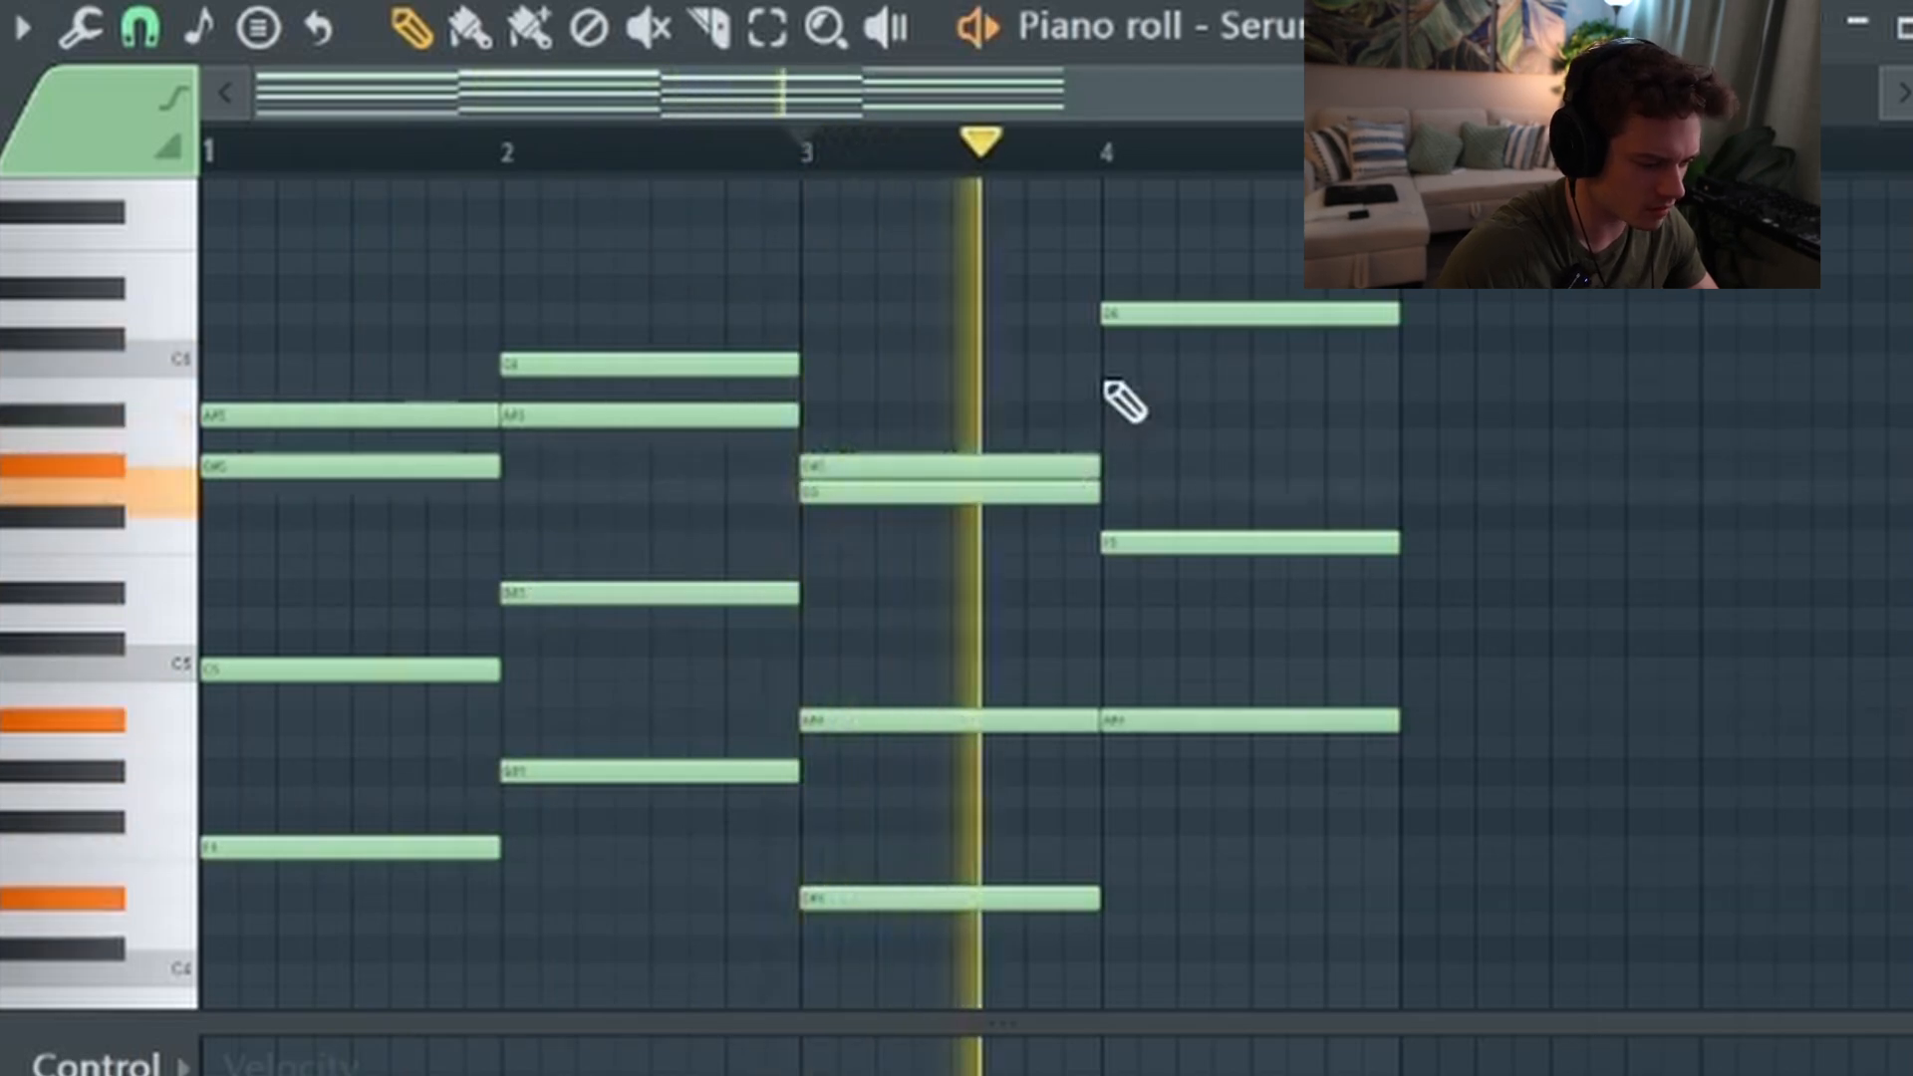
Add a one-bar C6 note below D6 in the bar 4 chord and play back the progression
left_click(1239, 363)
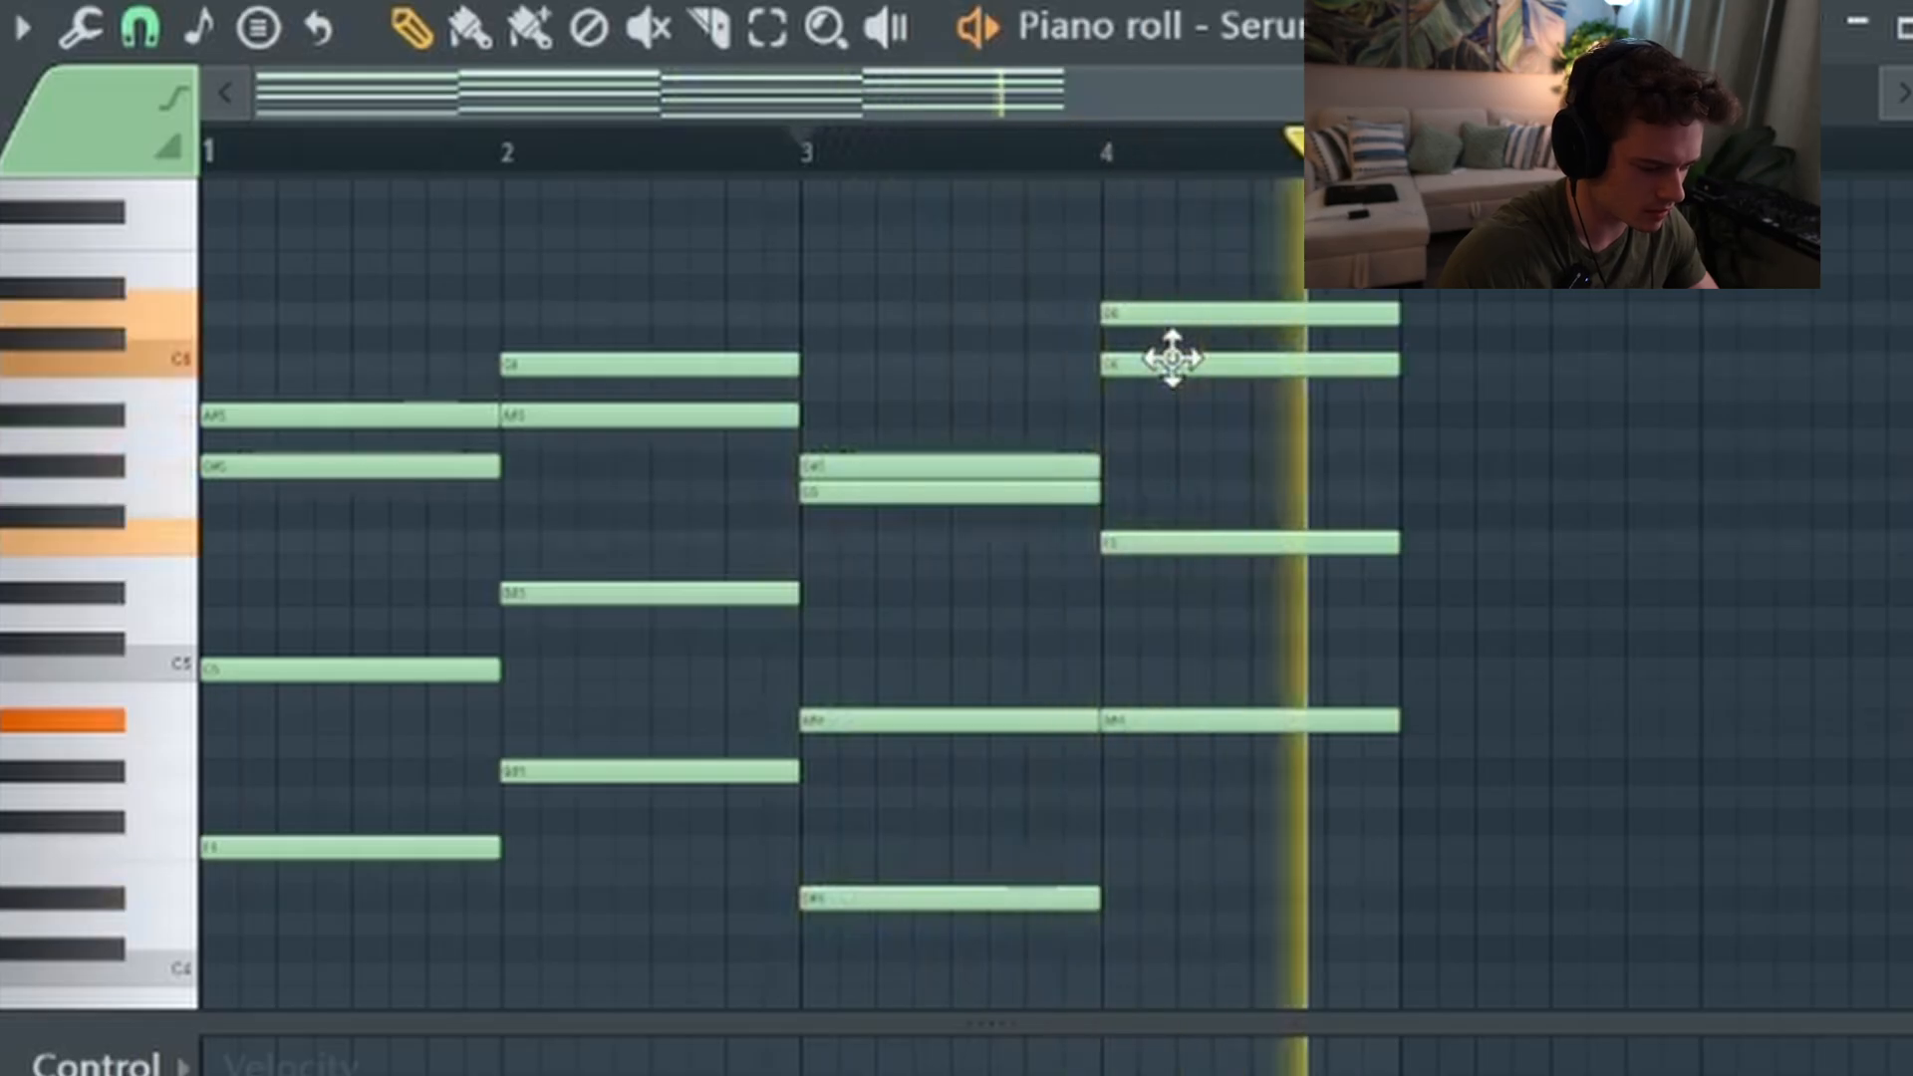
key("space")
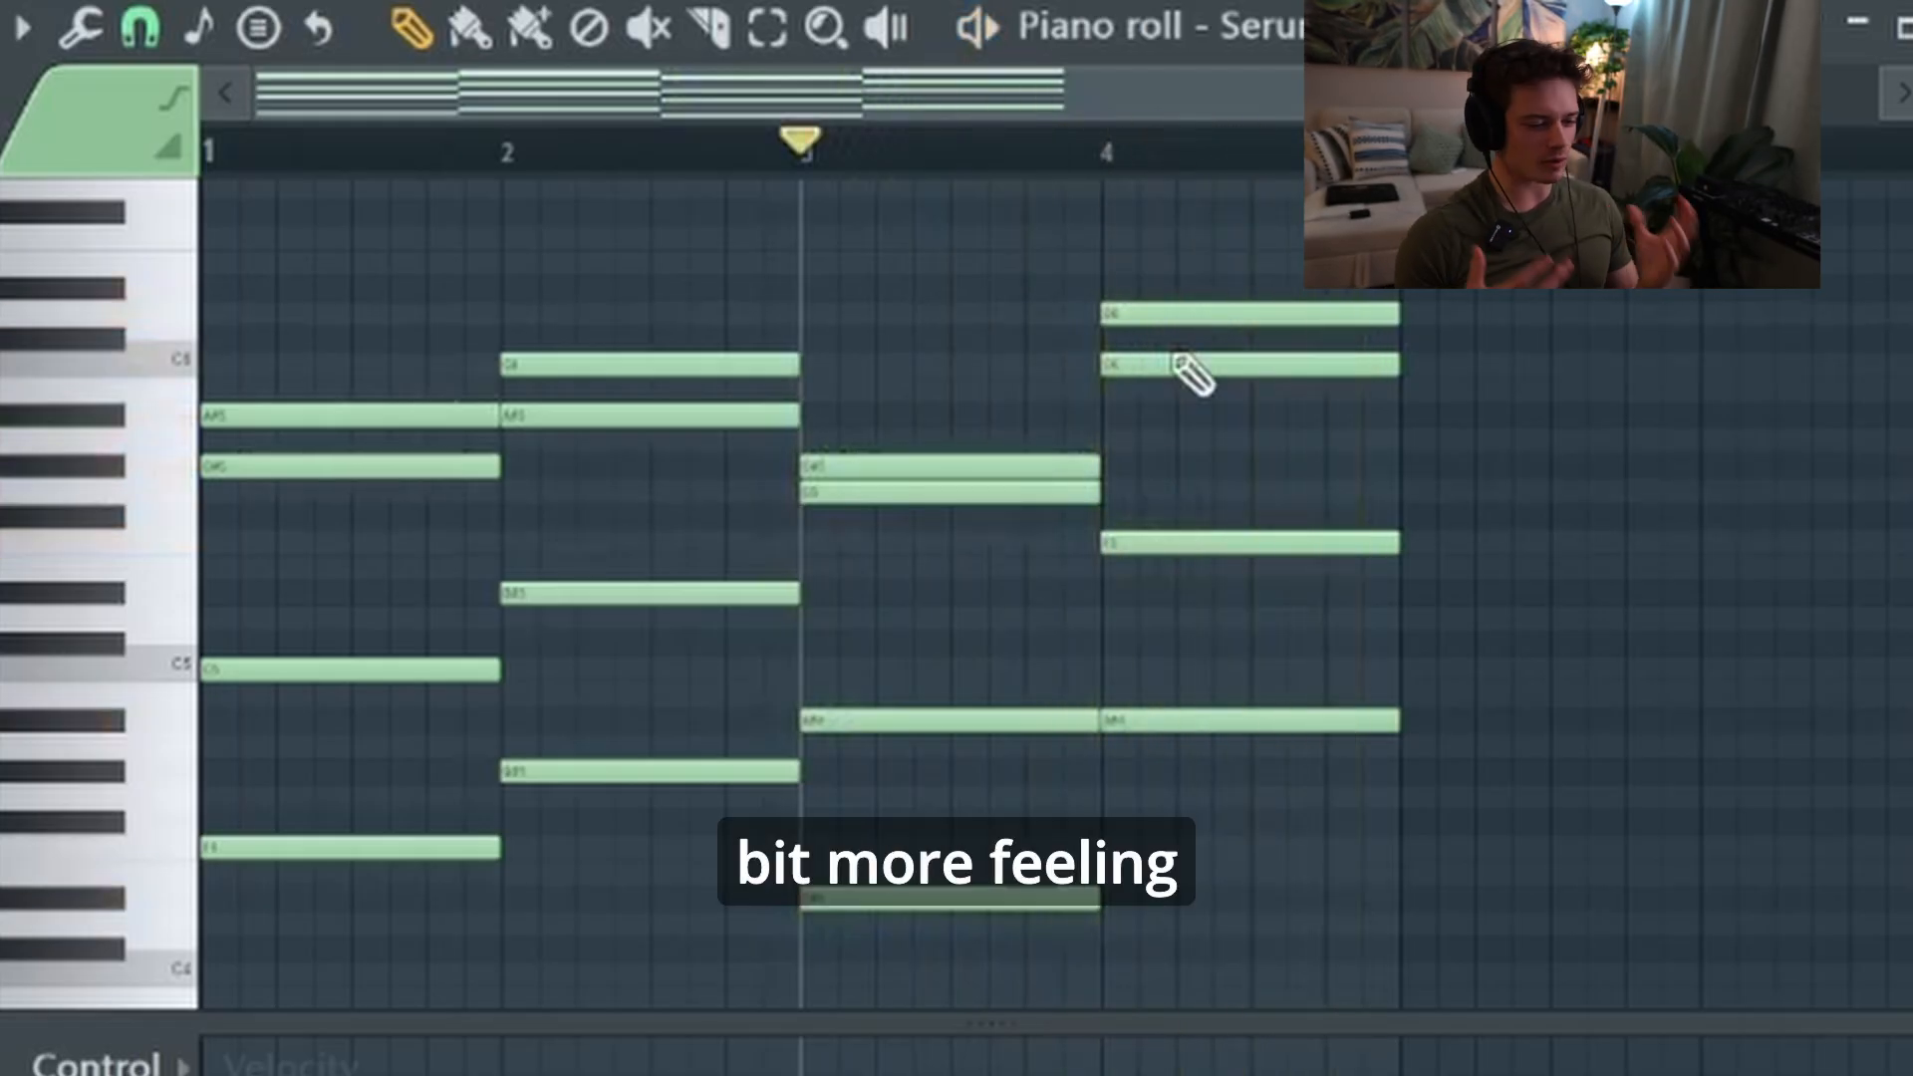
left_click(206, 155)
left_click(660, 160)
left_click(949, 146)
key("space")
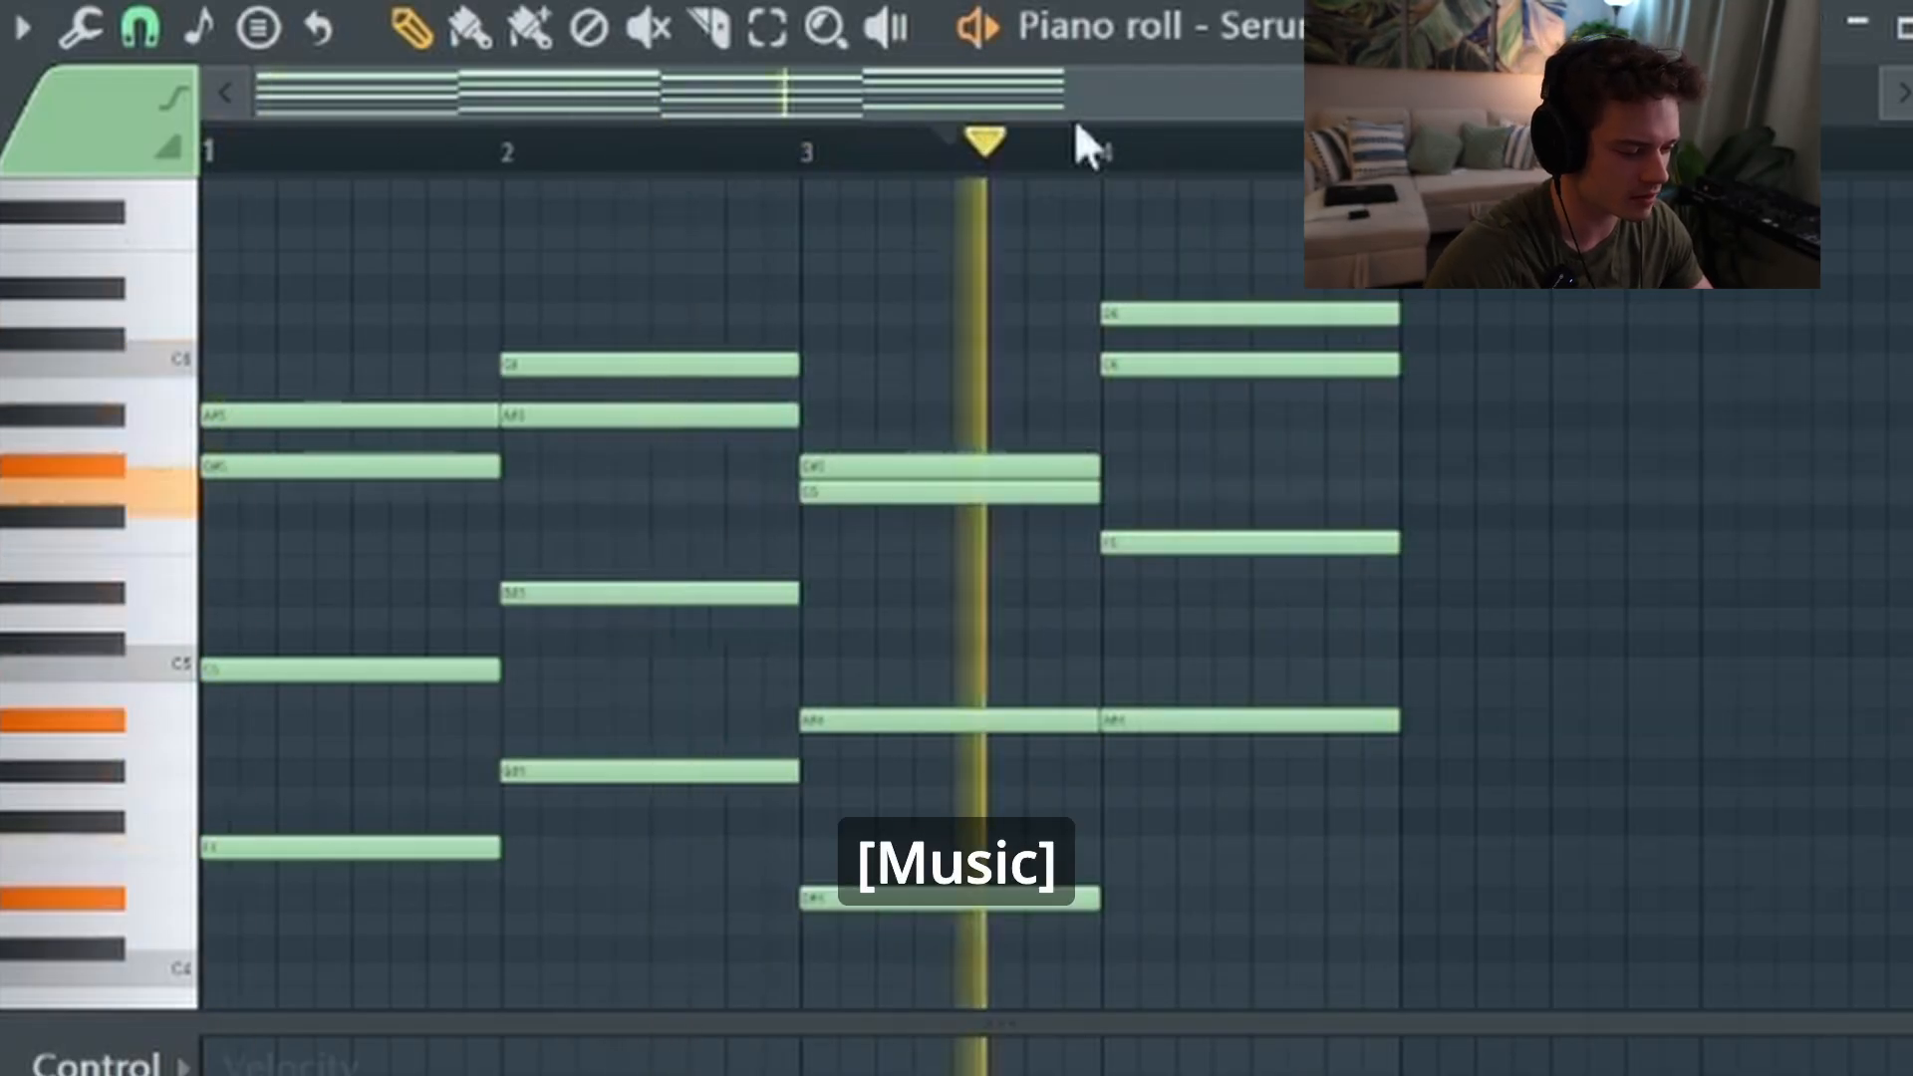
key("space")
left_click(889, 30)
left_click(1159, 236)
key("p")
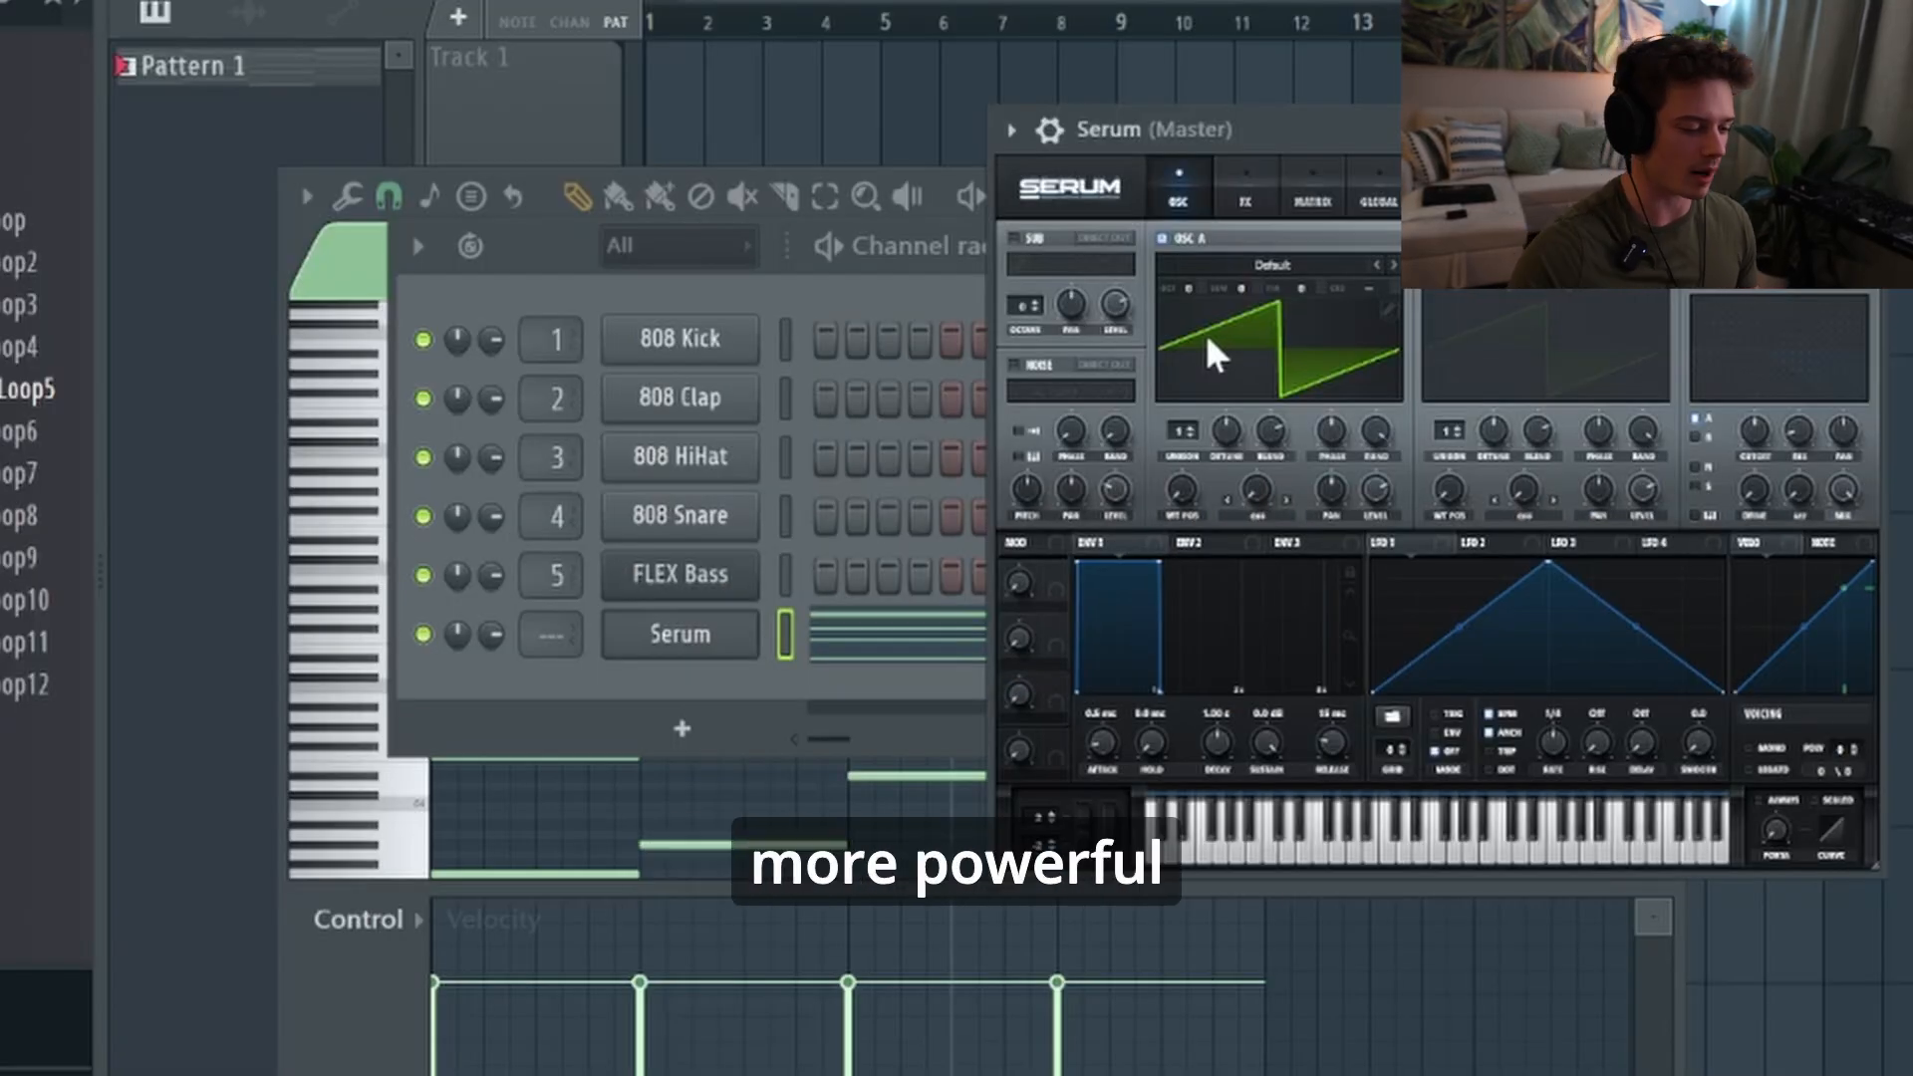
Set oscillator A's unison in Serum to 5 voices
left_click_drag(1186, 429, 1190, 395)
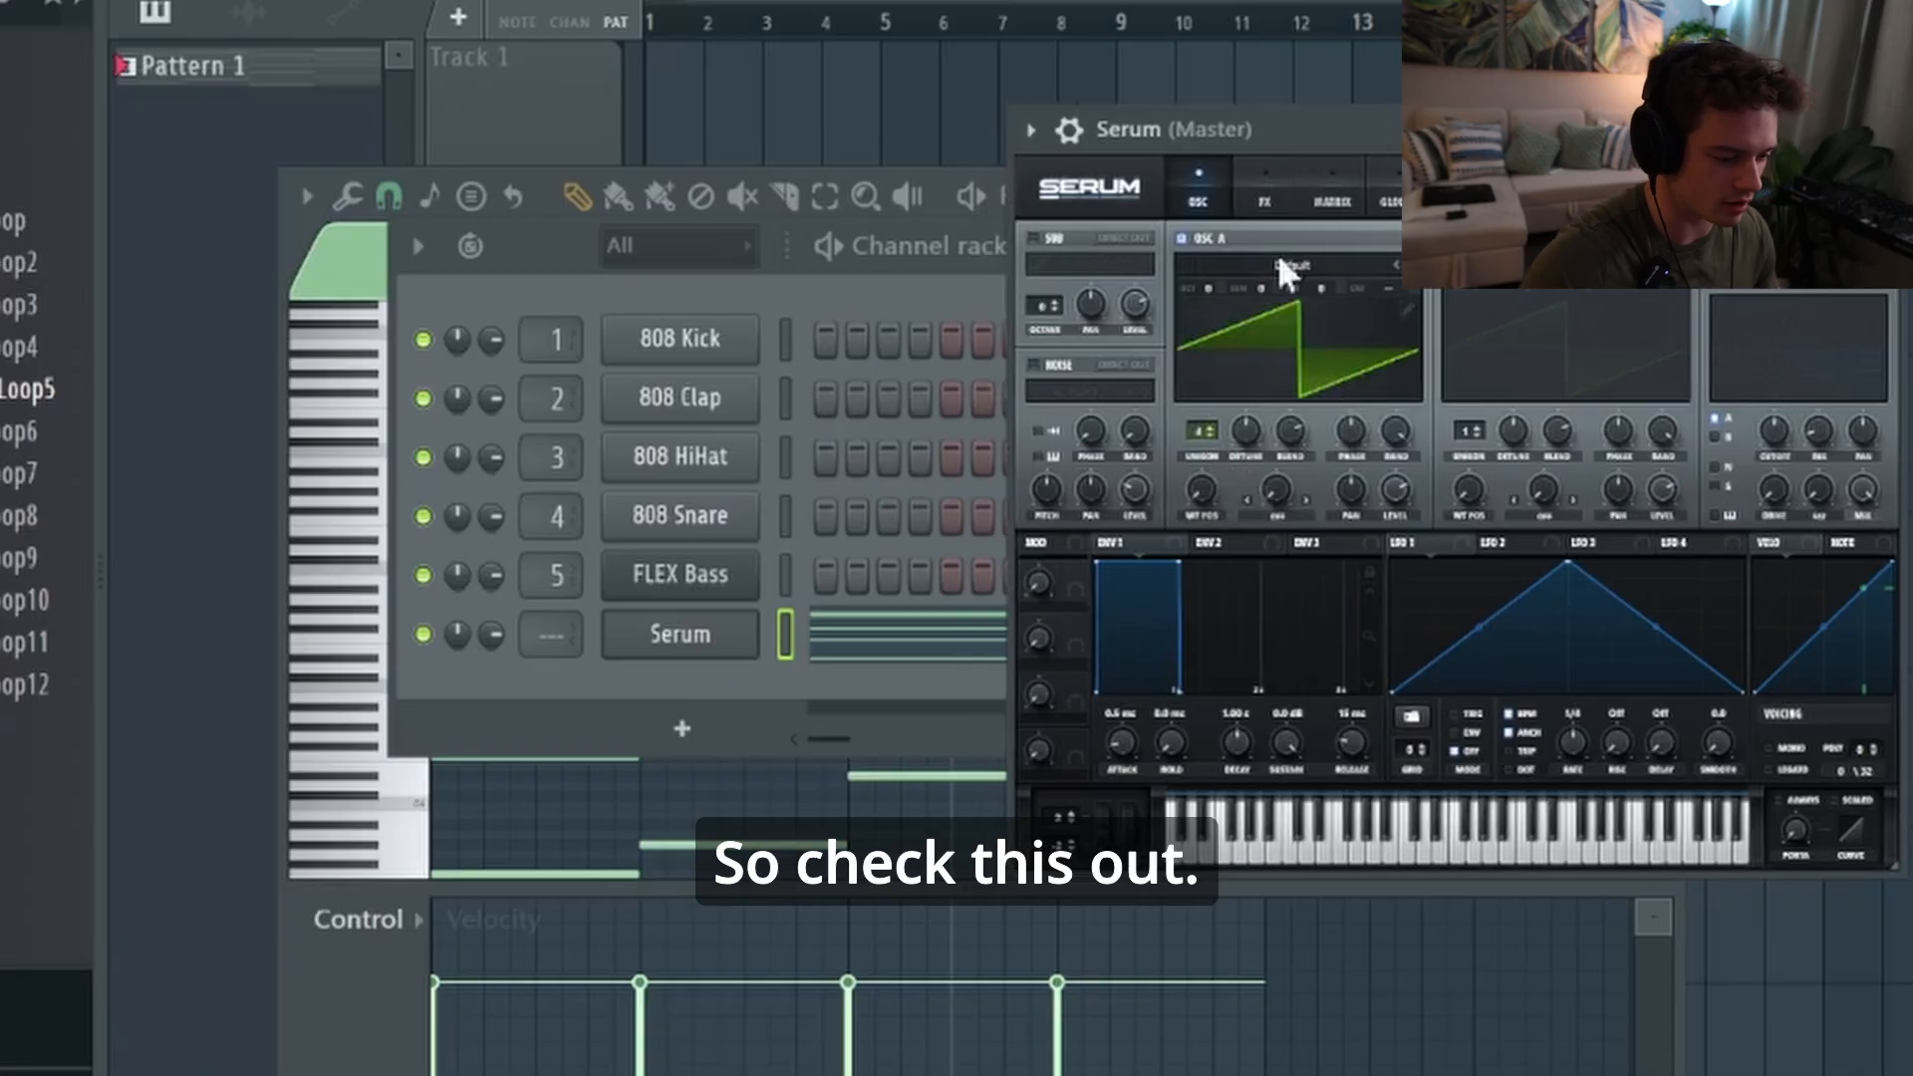
left_click_drag(1199, 431, 1192, 508)
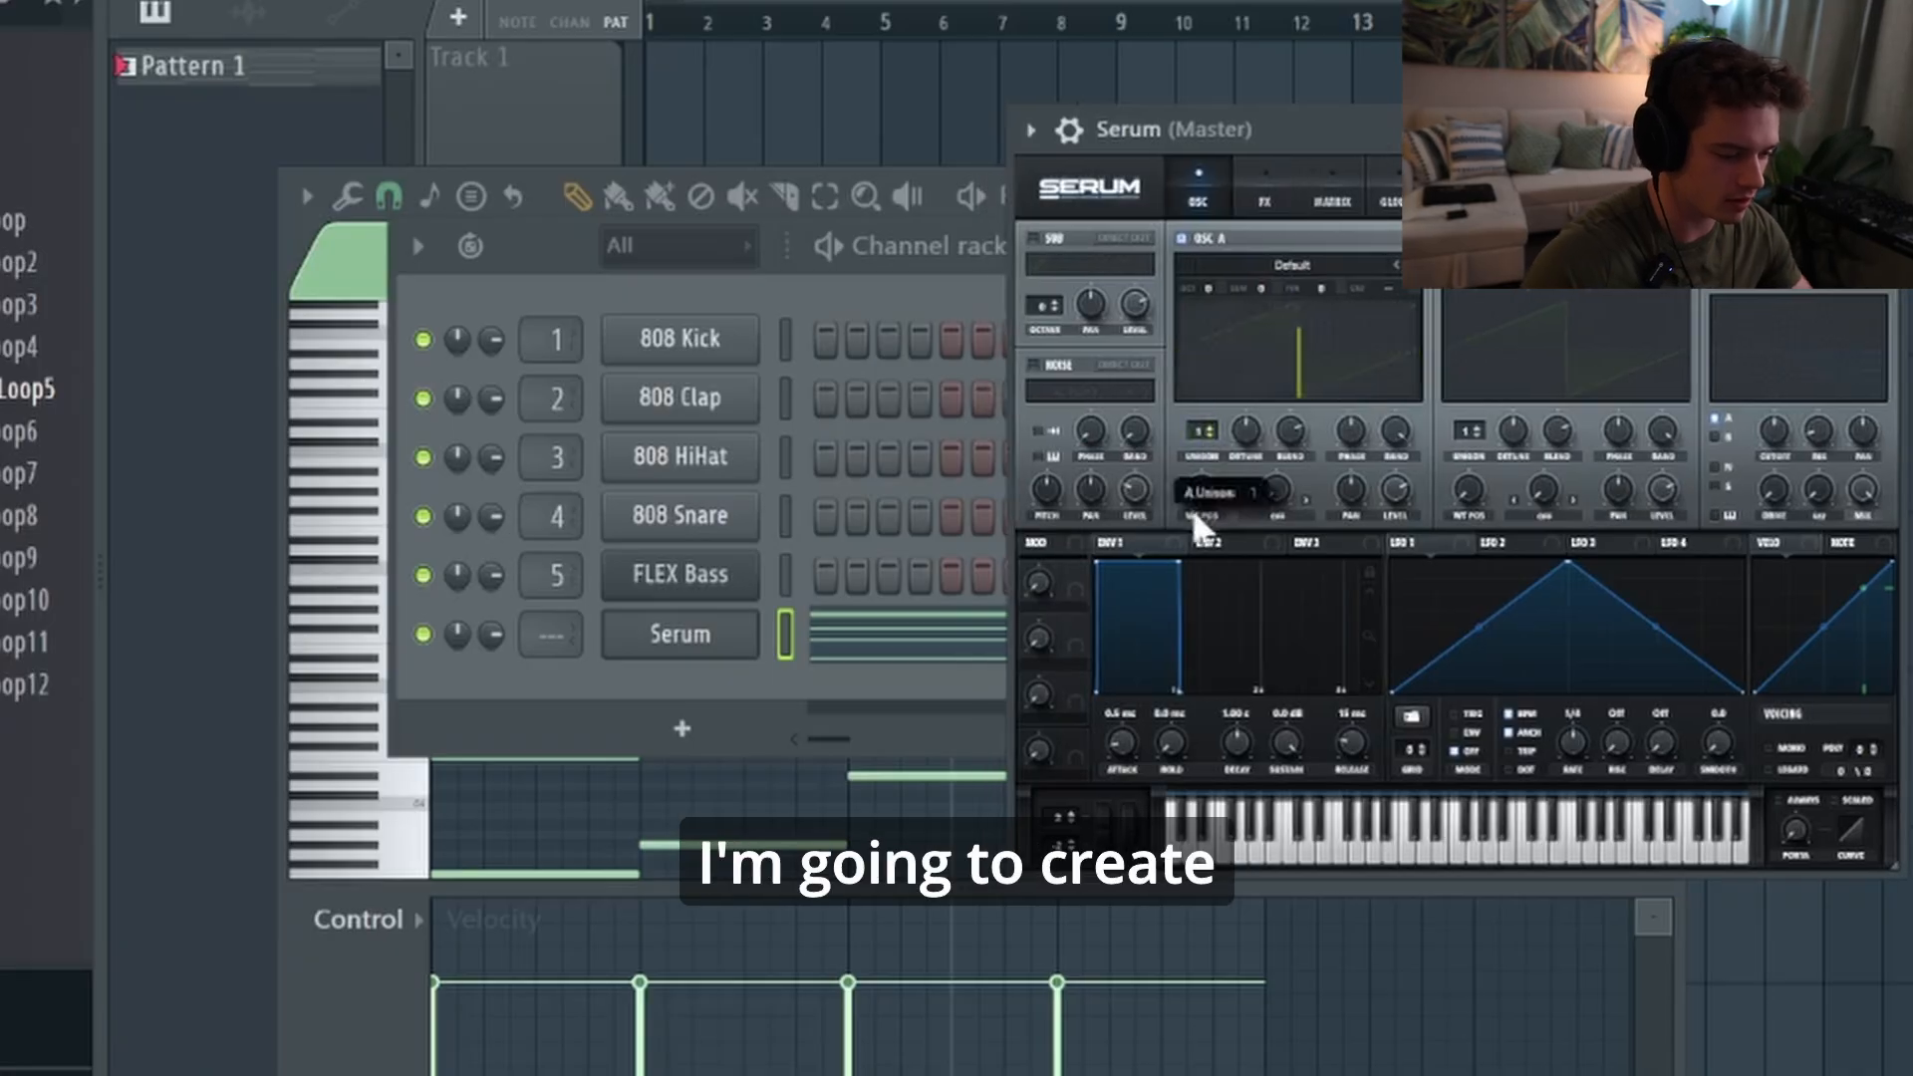
left_click_drag(1212, 434, 1230, 376)
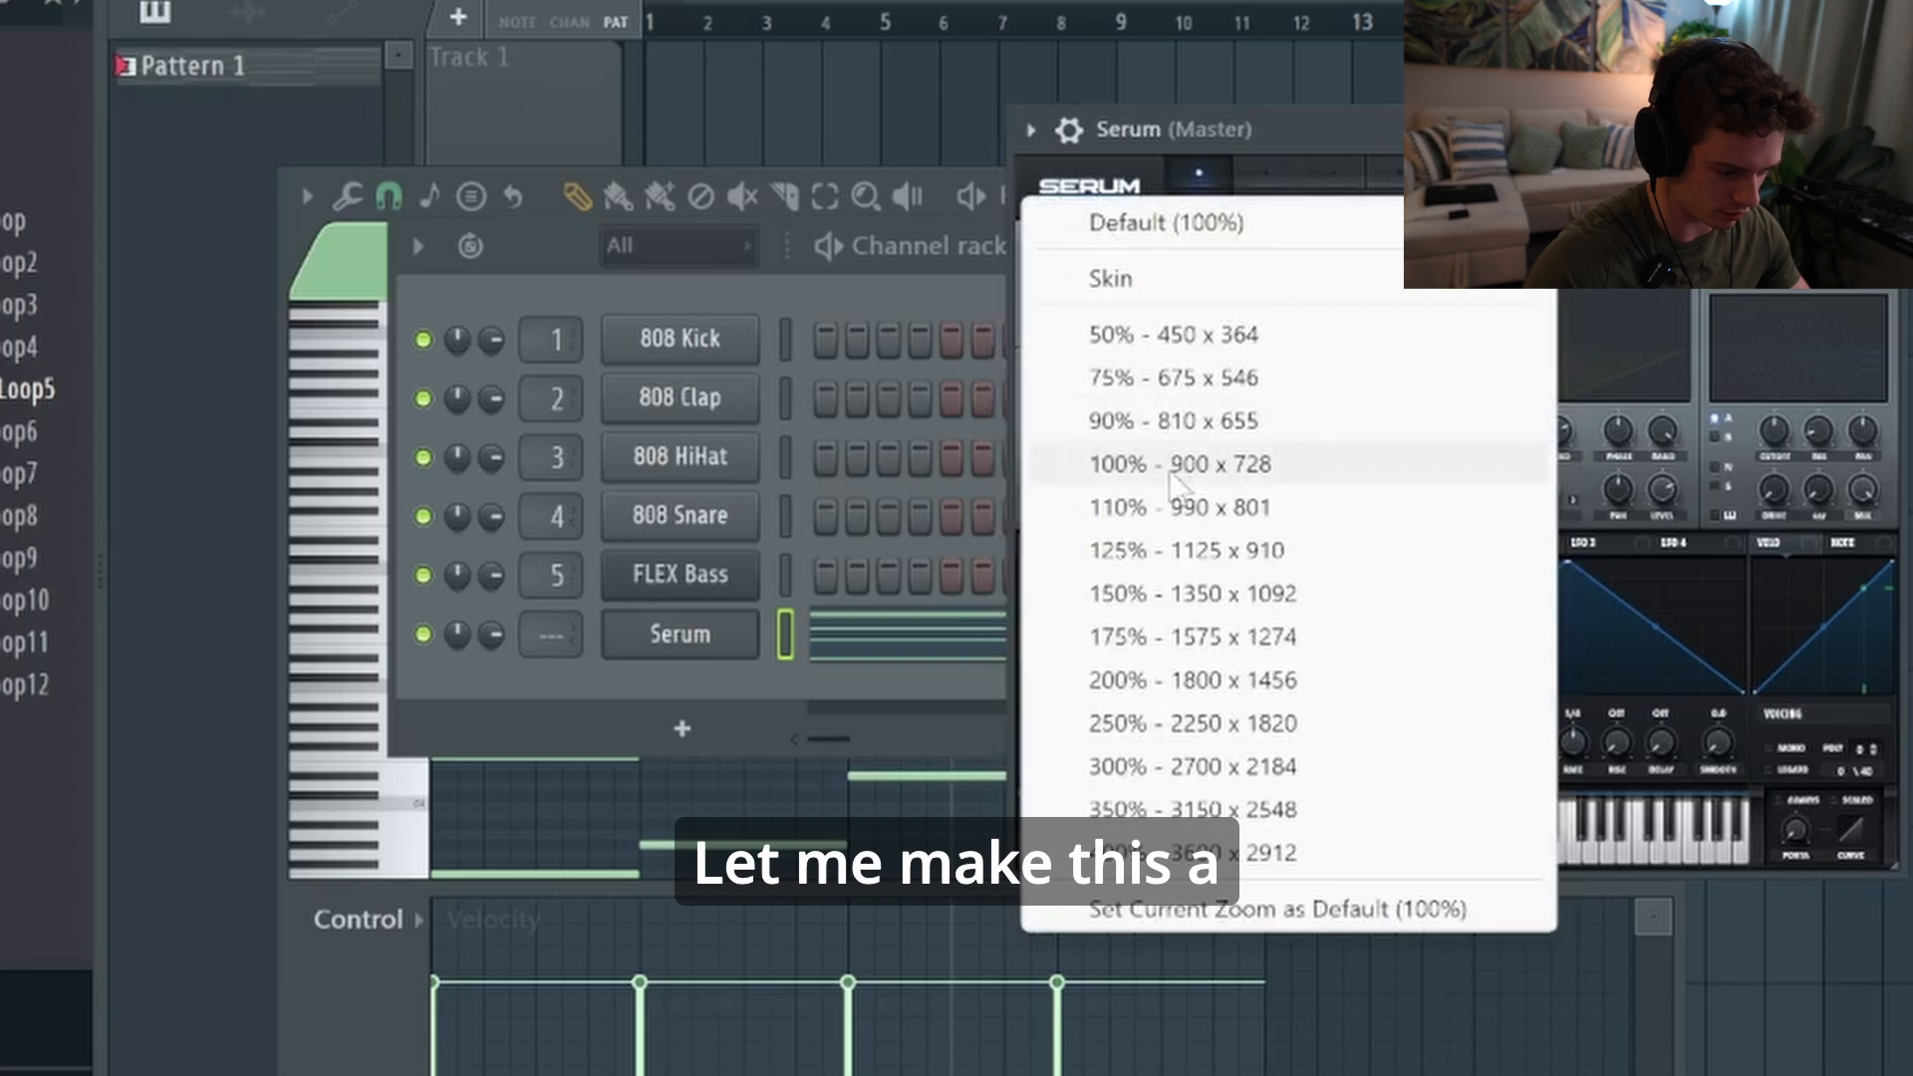
Enlarge the Serum interface to 125% and set oscillator A's unison detune to about 0.11 while the chords play
left_click(1160, 553)
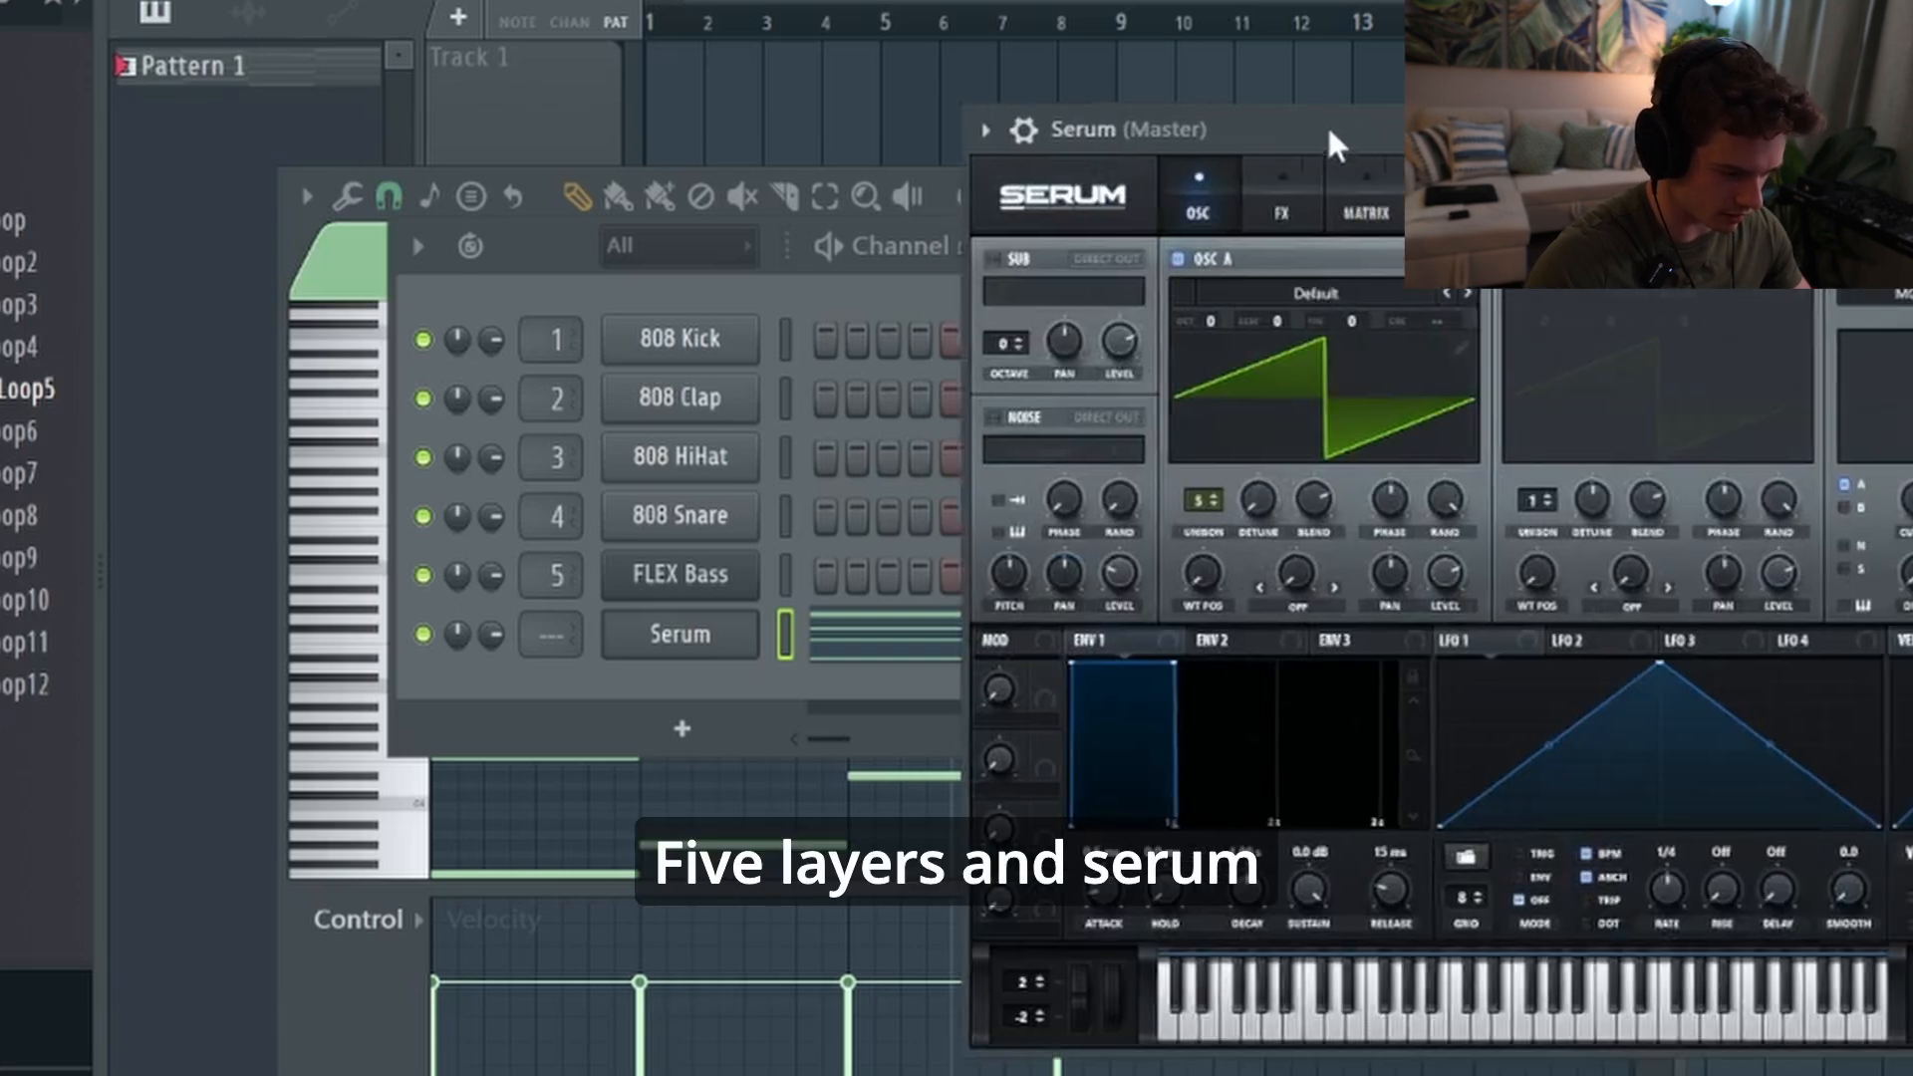
left_click_drag(1353, 128, 1080, 107)
left_click_drag(1014, 458, 1001, 359)
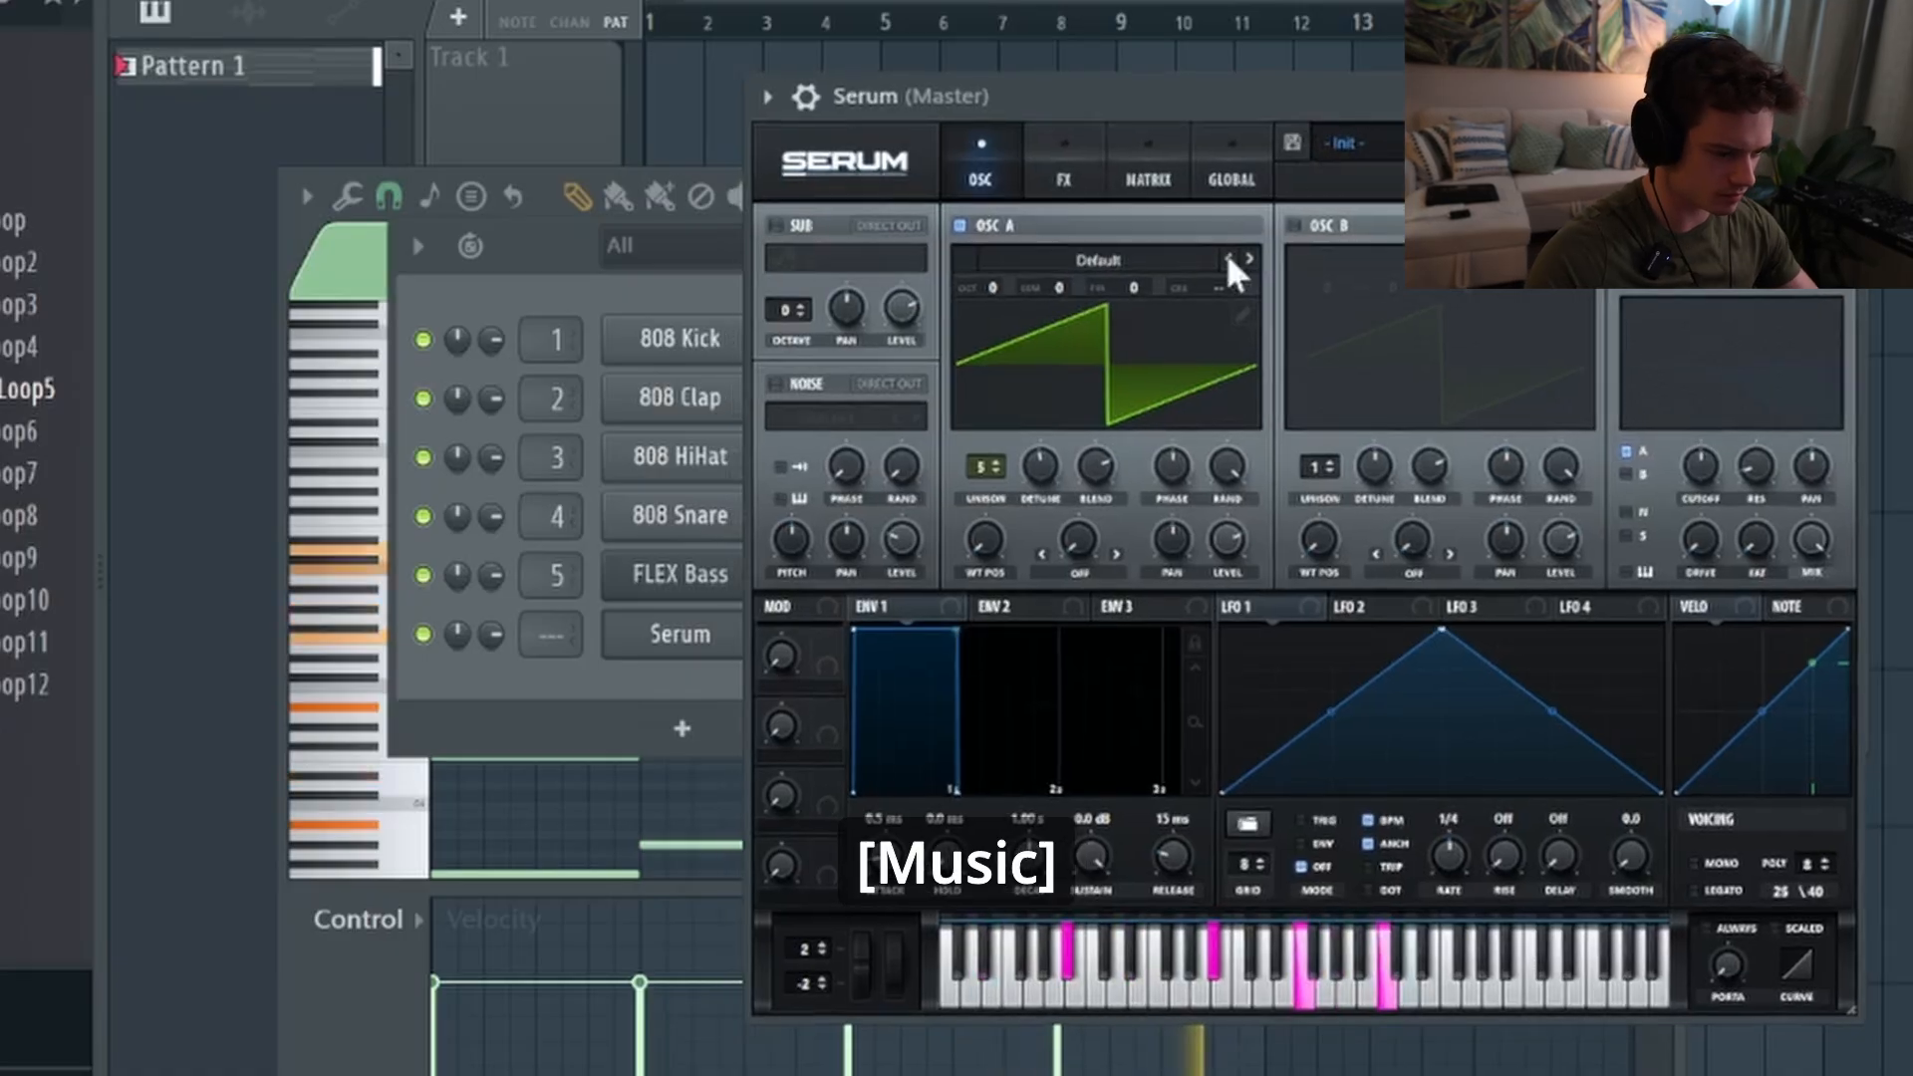
left_click(1036, 474)
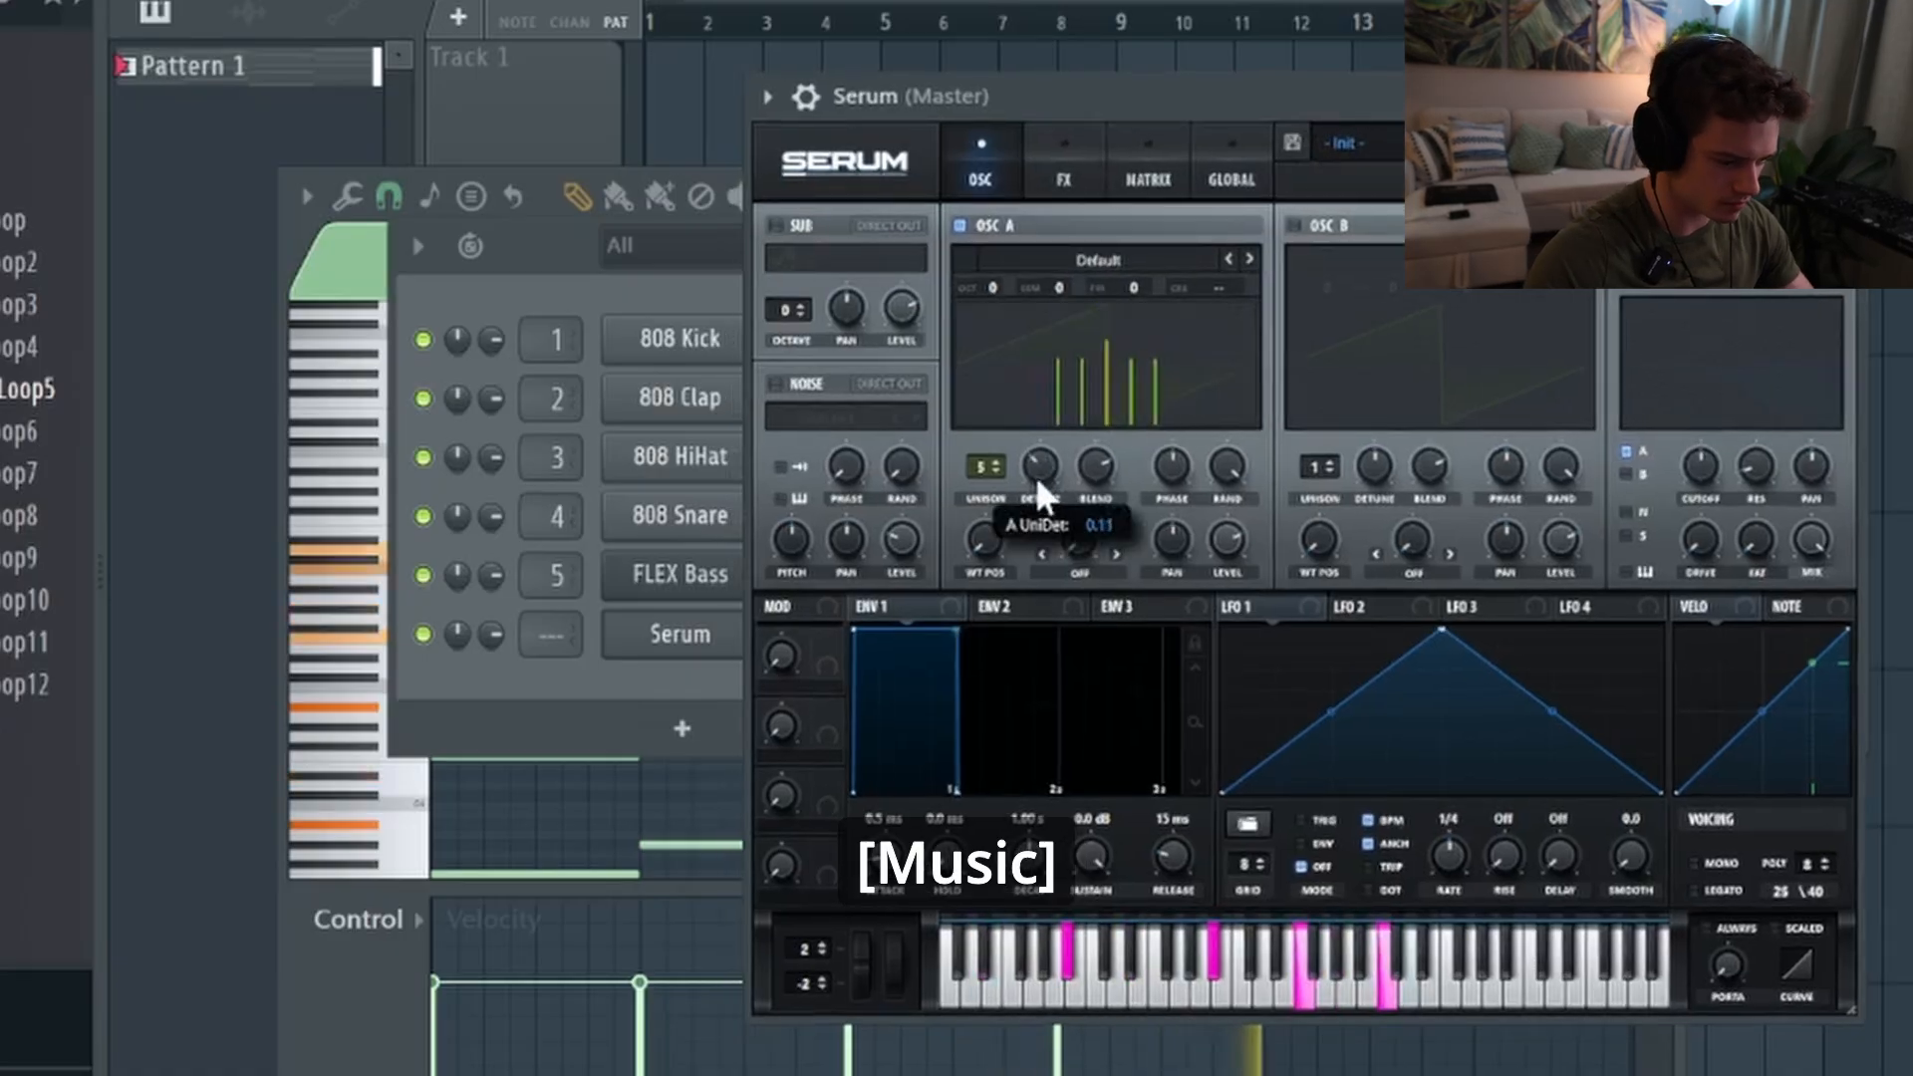
Enable Serum's compressor effect and raise its gain to about 3.9 dB
left_click(1073, 167)
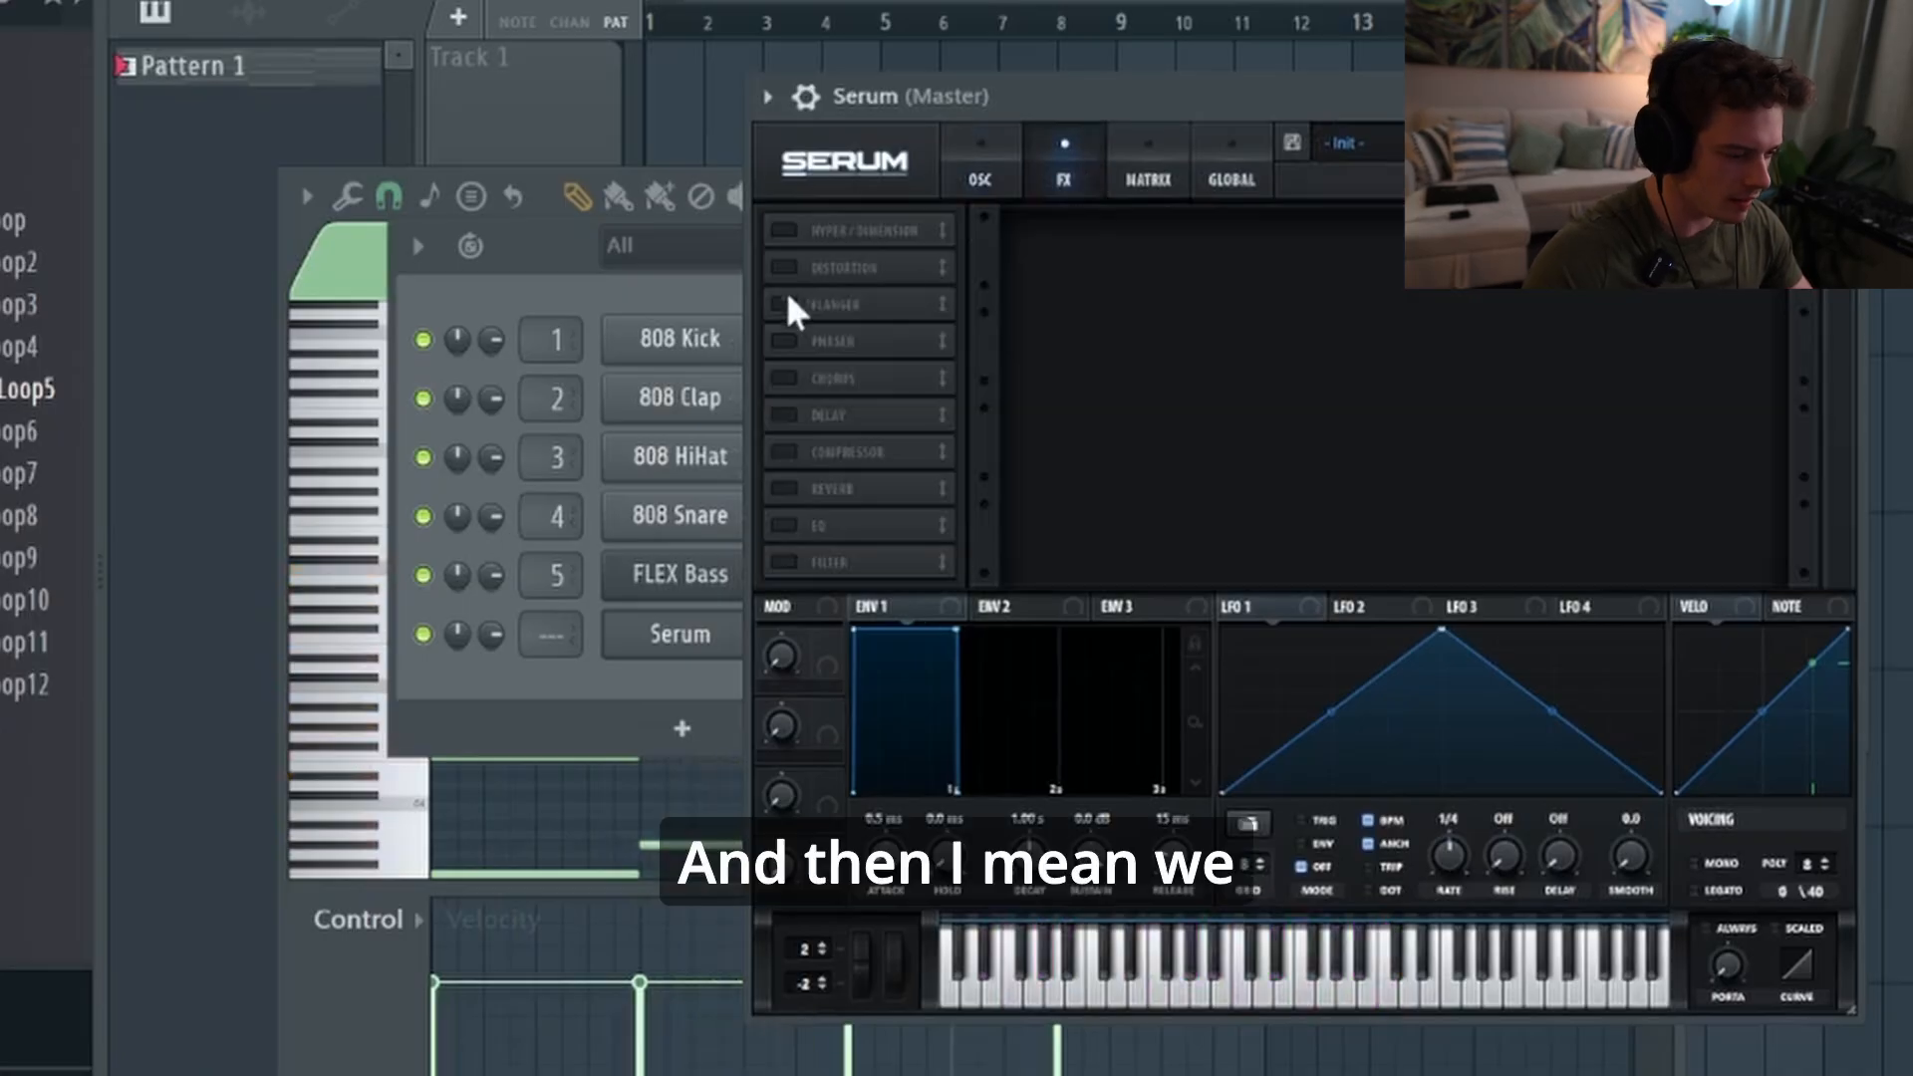
left_click(803, 453)
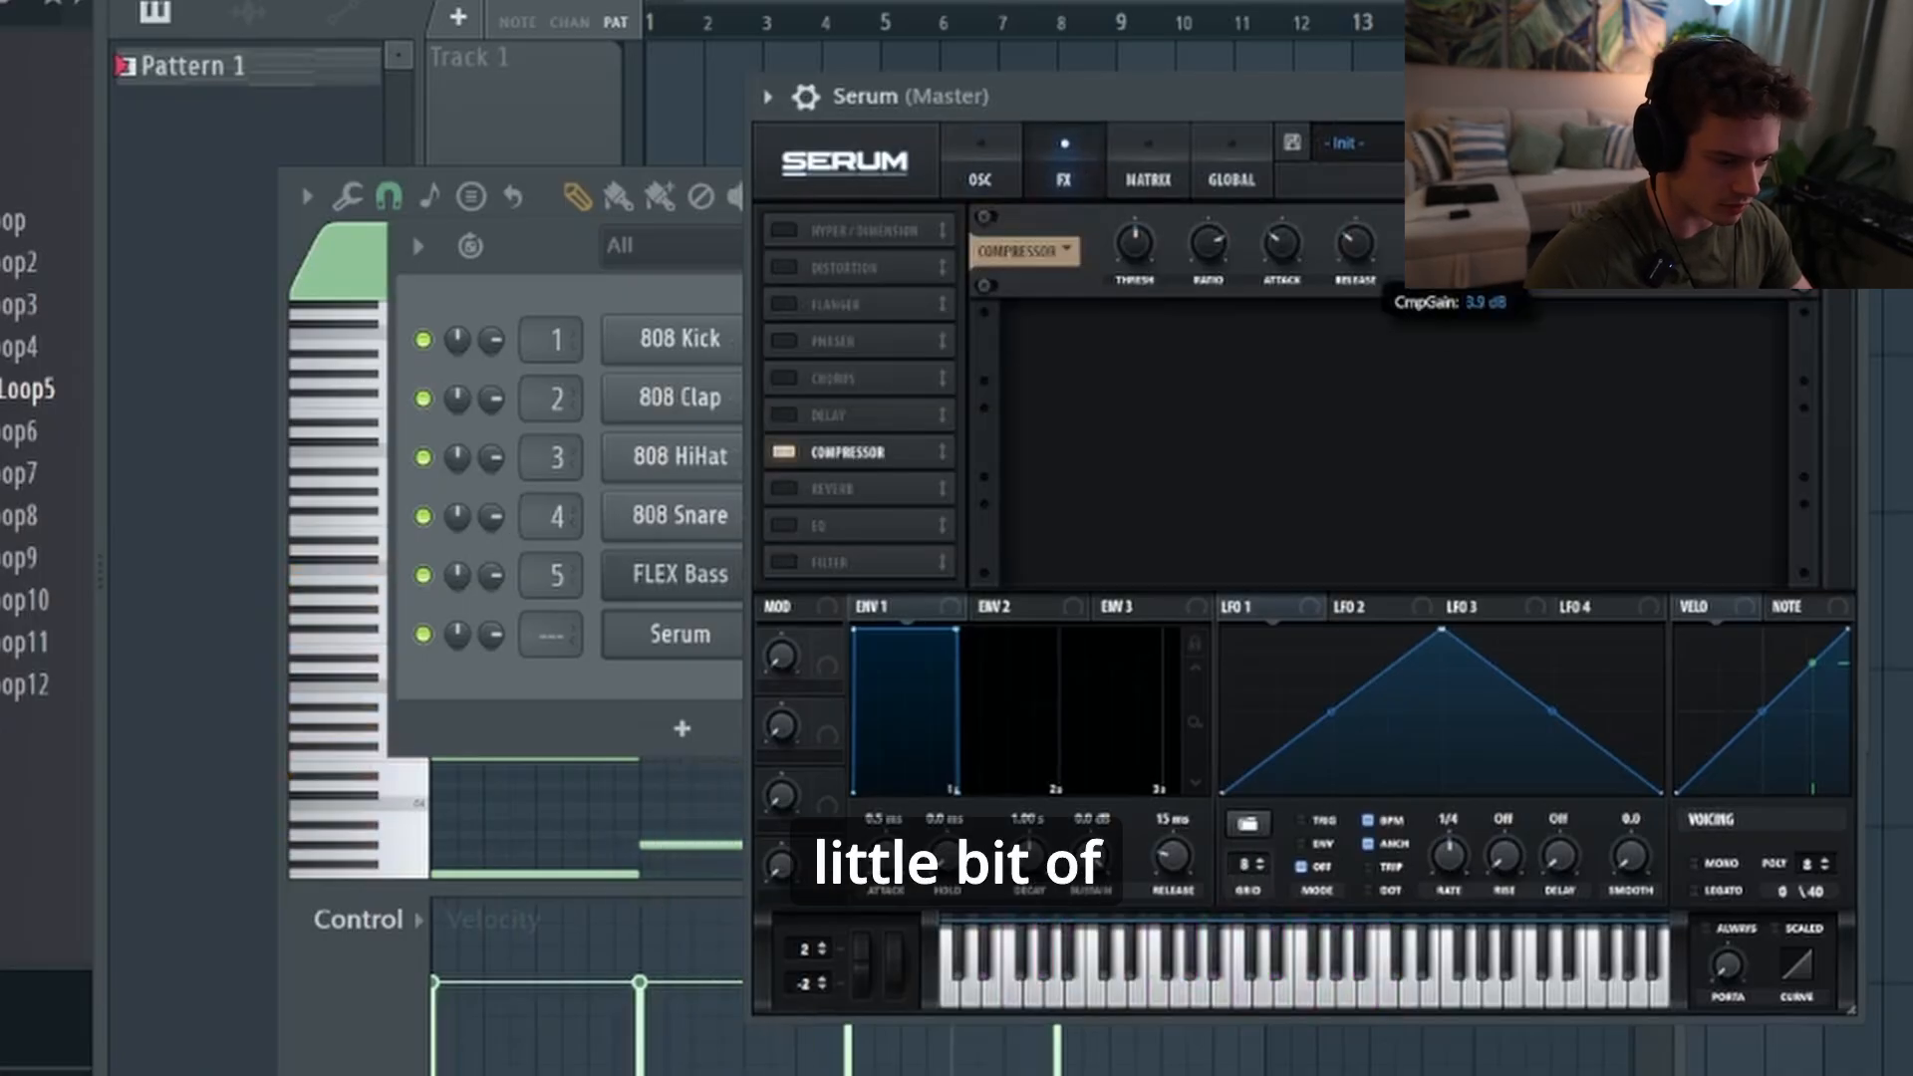
left_click(1003, 160)
left_click_drag(1134, 96, 1170, 94)
Enable Serum's reverb and delay effects and place the delay after the compressor in the effects chain
left_click(1073, 148)
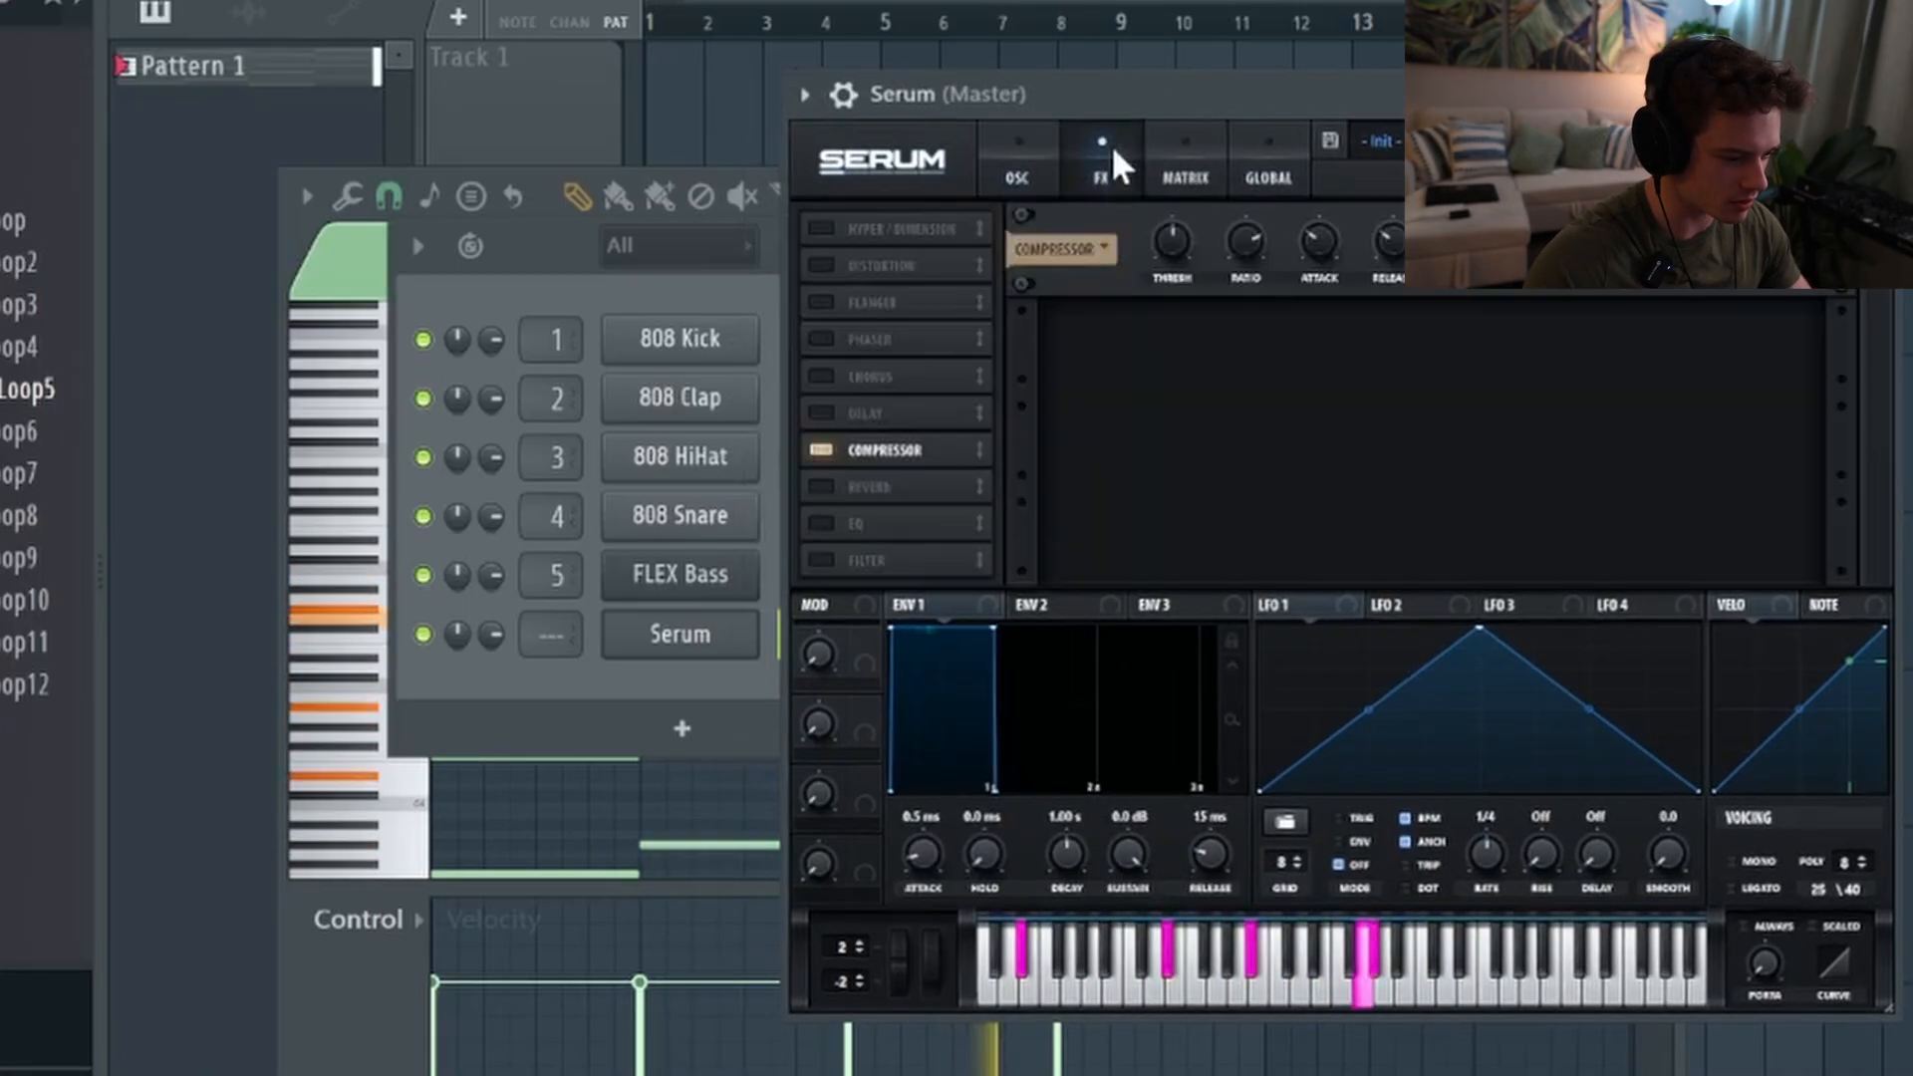
left_click(821, 484)
left_click(823, 411)
left_click_drag(875, 411, 884, 454)
Set the delay to ping-pong, move its filter frequency to about 4152 and play the chords
left_click(1610, 349)
left_click_drag(1521, 327, 1546, 345)
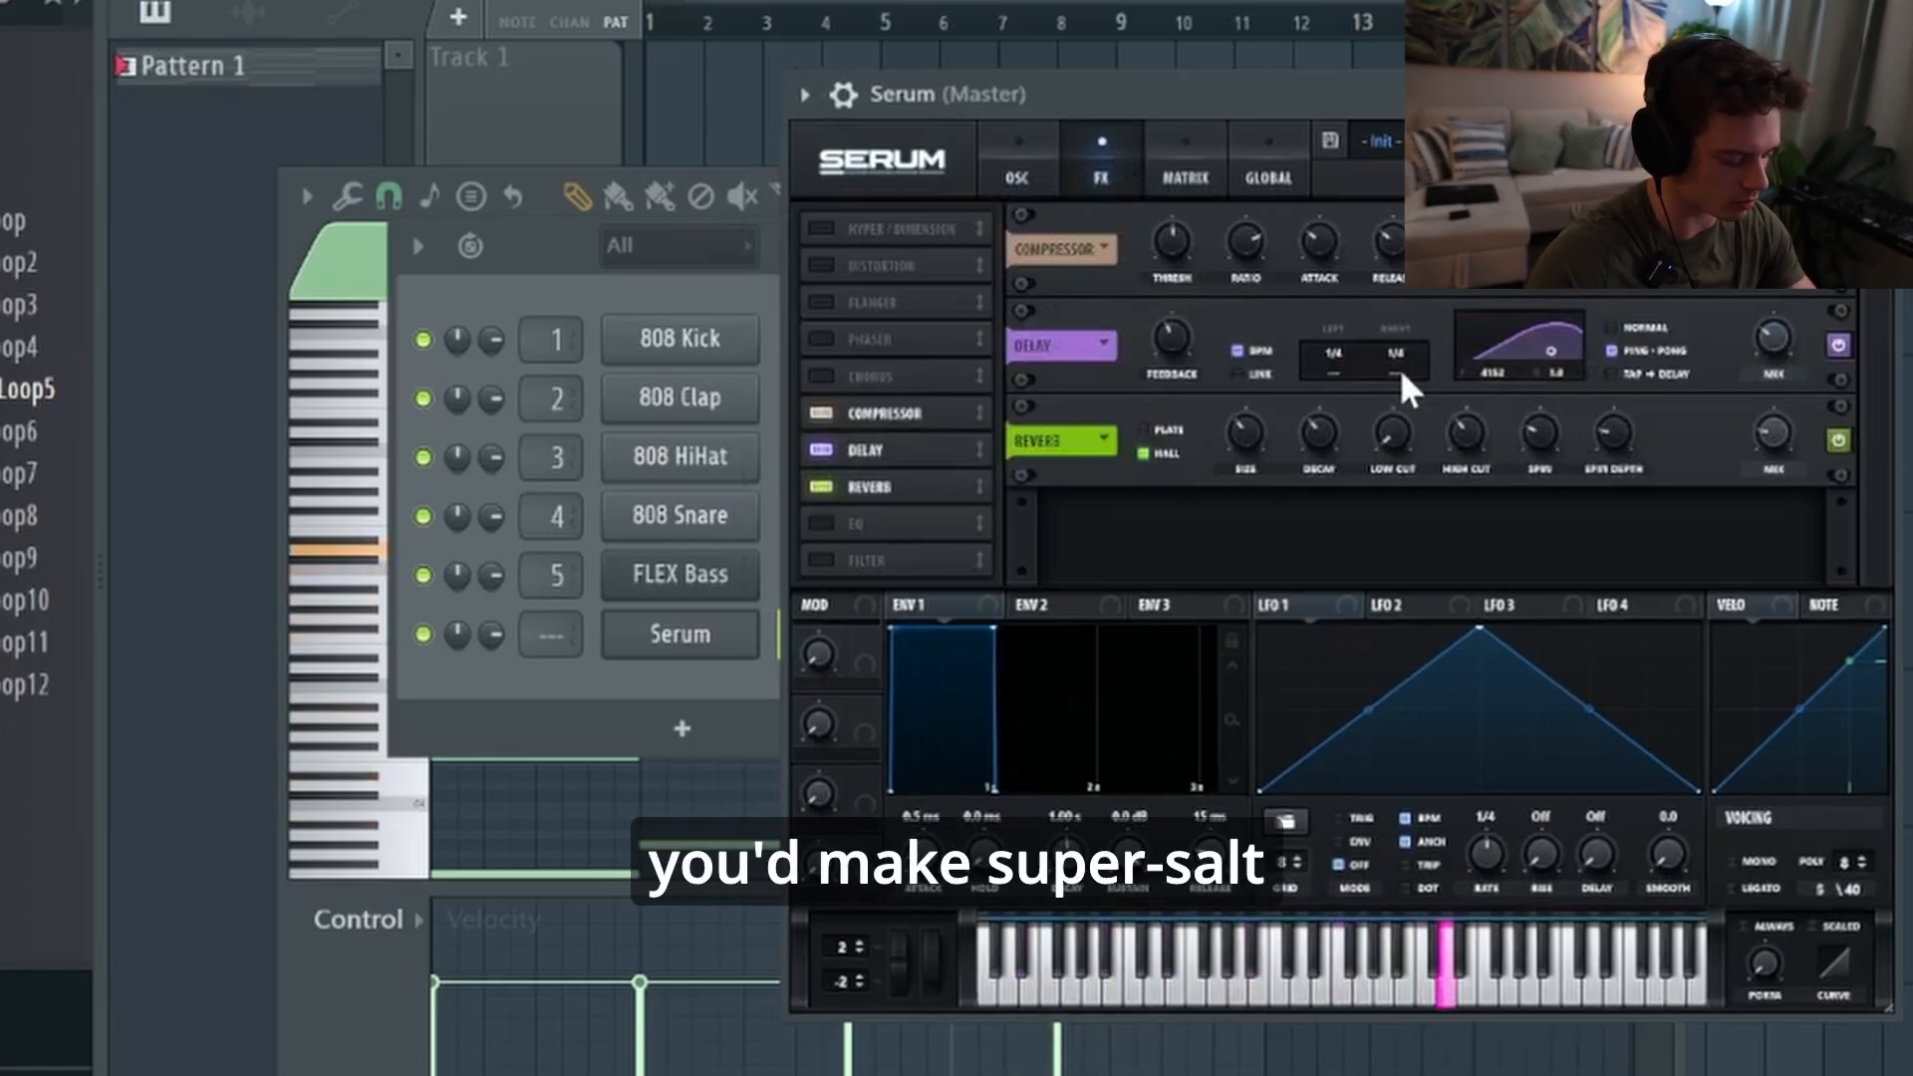
key("space")
Return to Serum's oscillator page and reduce oscillator A's unison detune slightly during playback
left_click(1021, 160)
left_click_drag(1116, 115, 1140, 108)
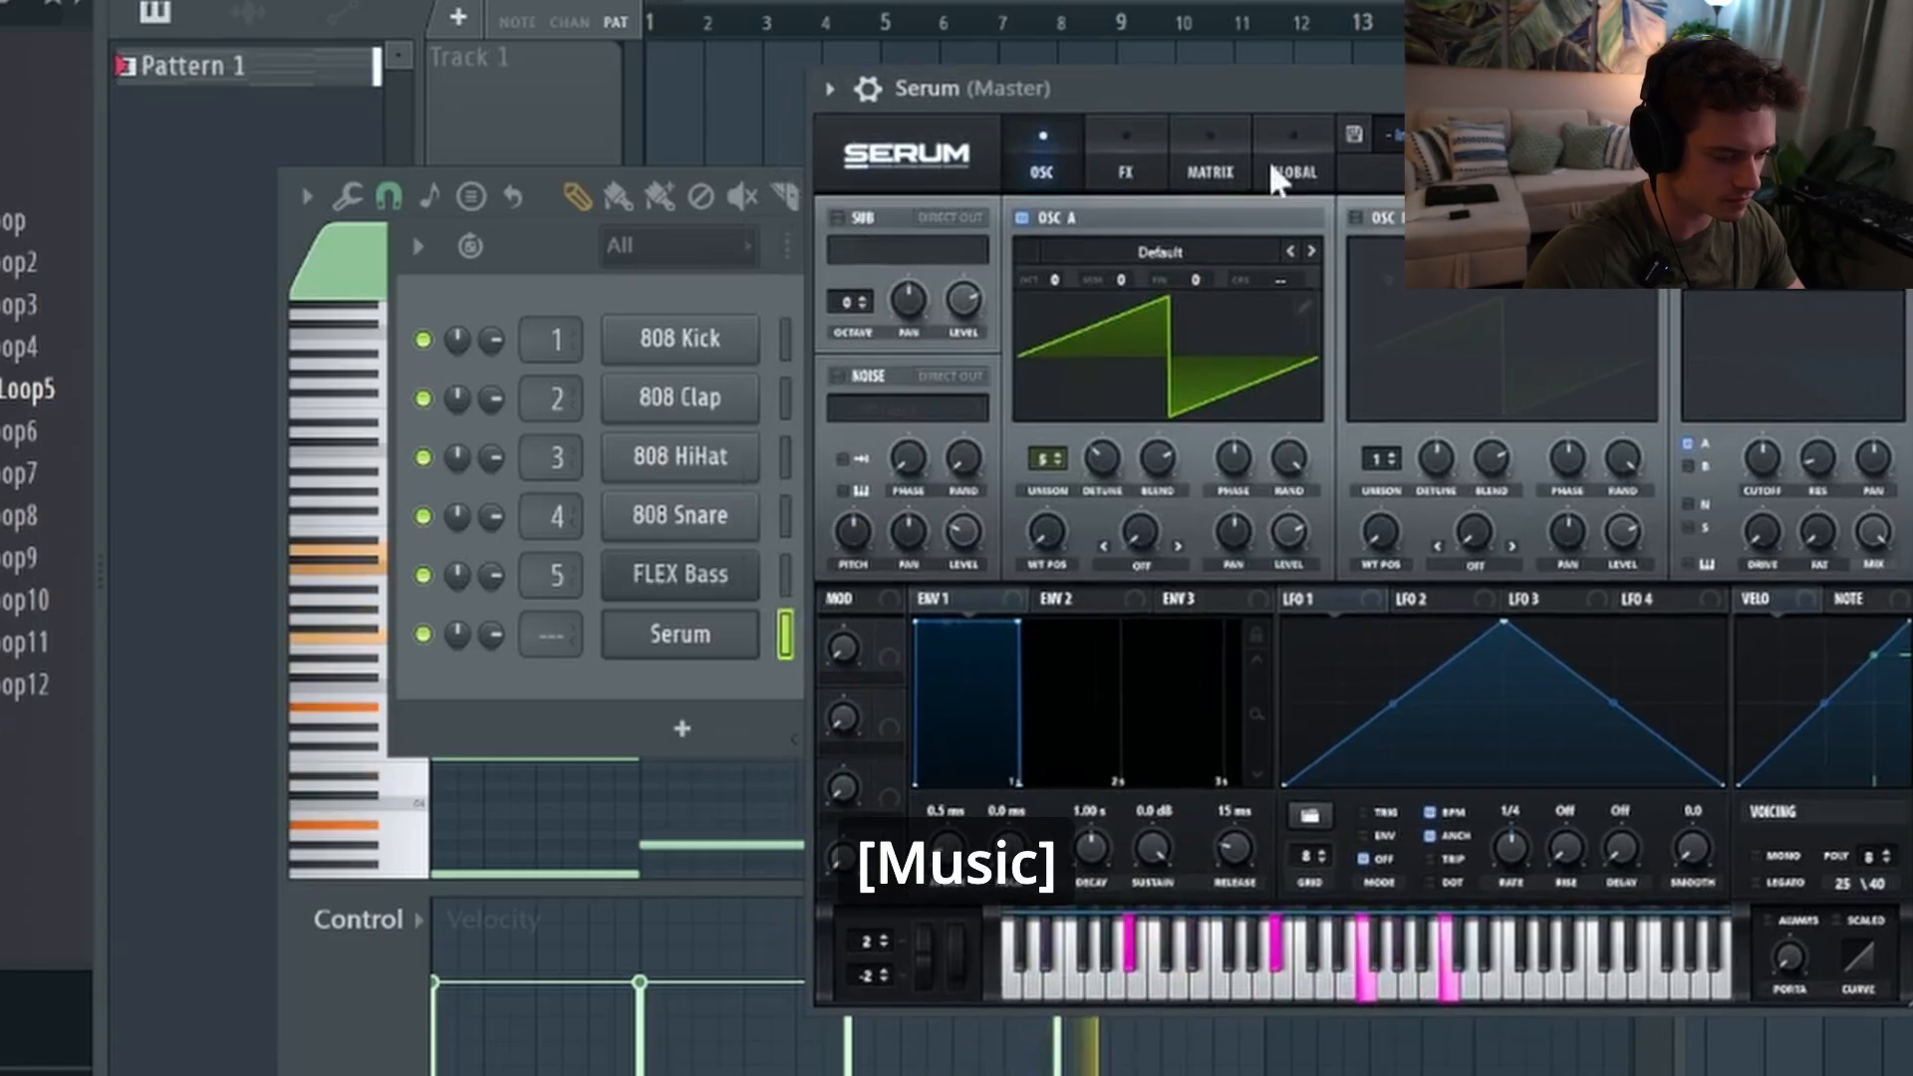
left_click_drag(1475, 89, 1409, 97)
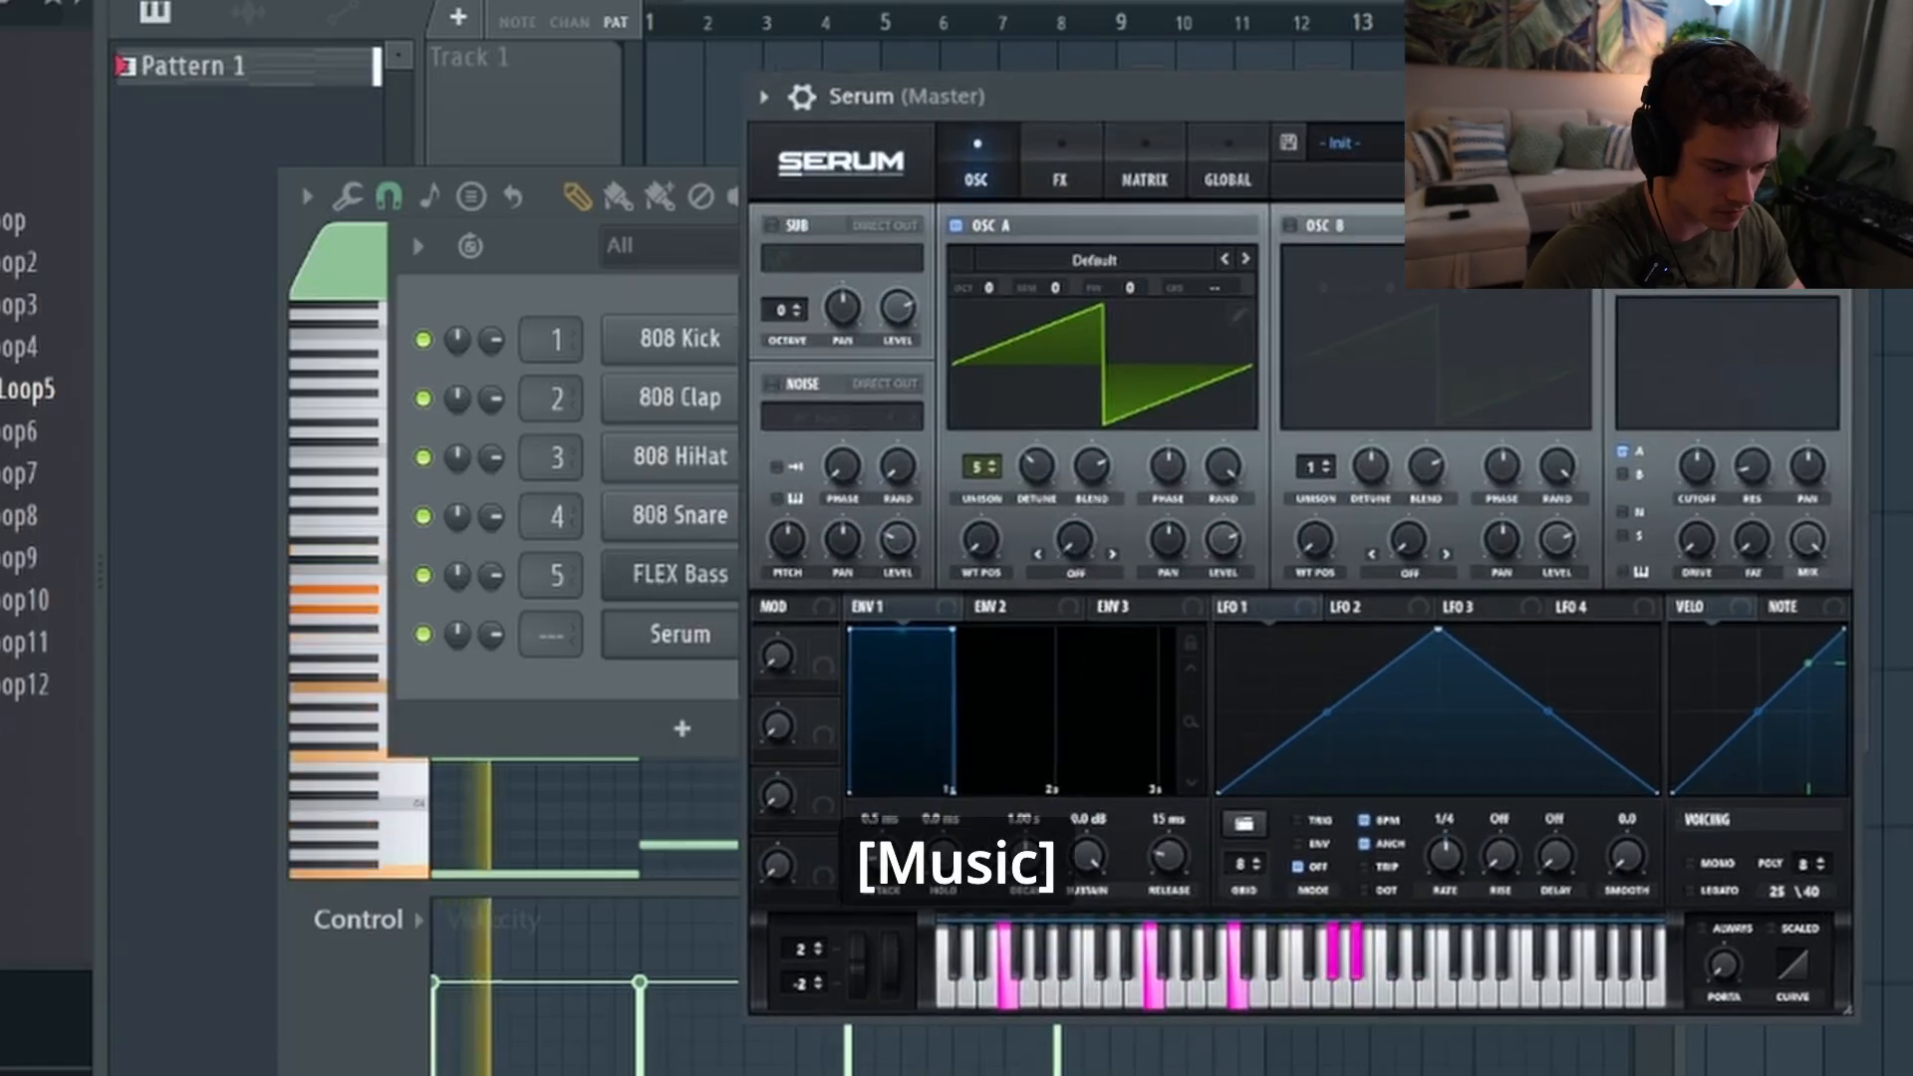
mouse_move(1036, 466)
left_mouse_down()
mouse_move(1054, 426)
mouse_move(1041, 481)
left_mouse_up()
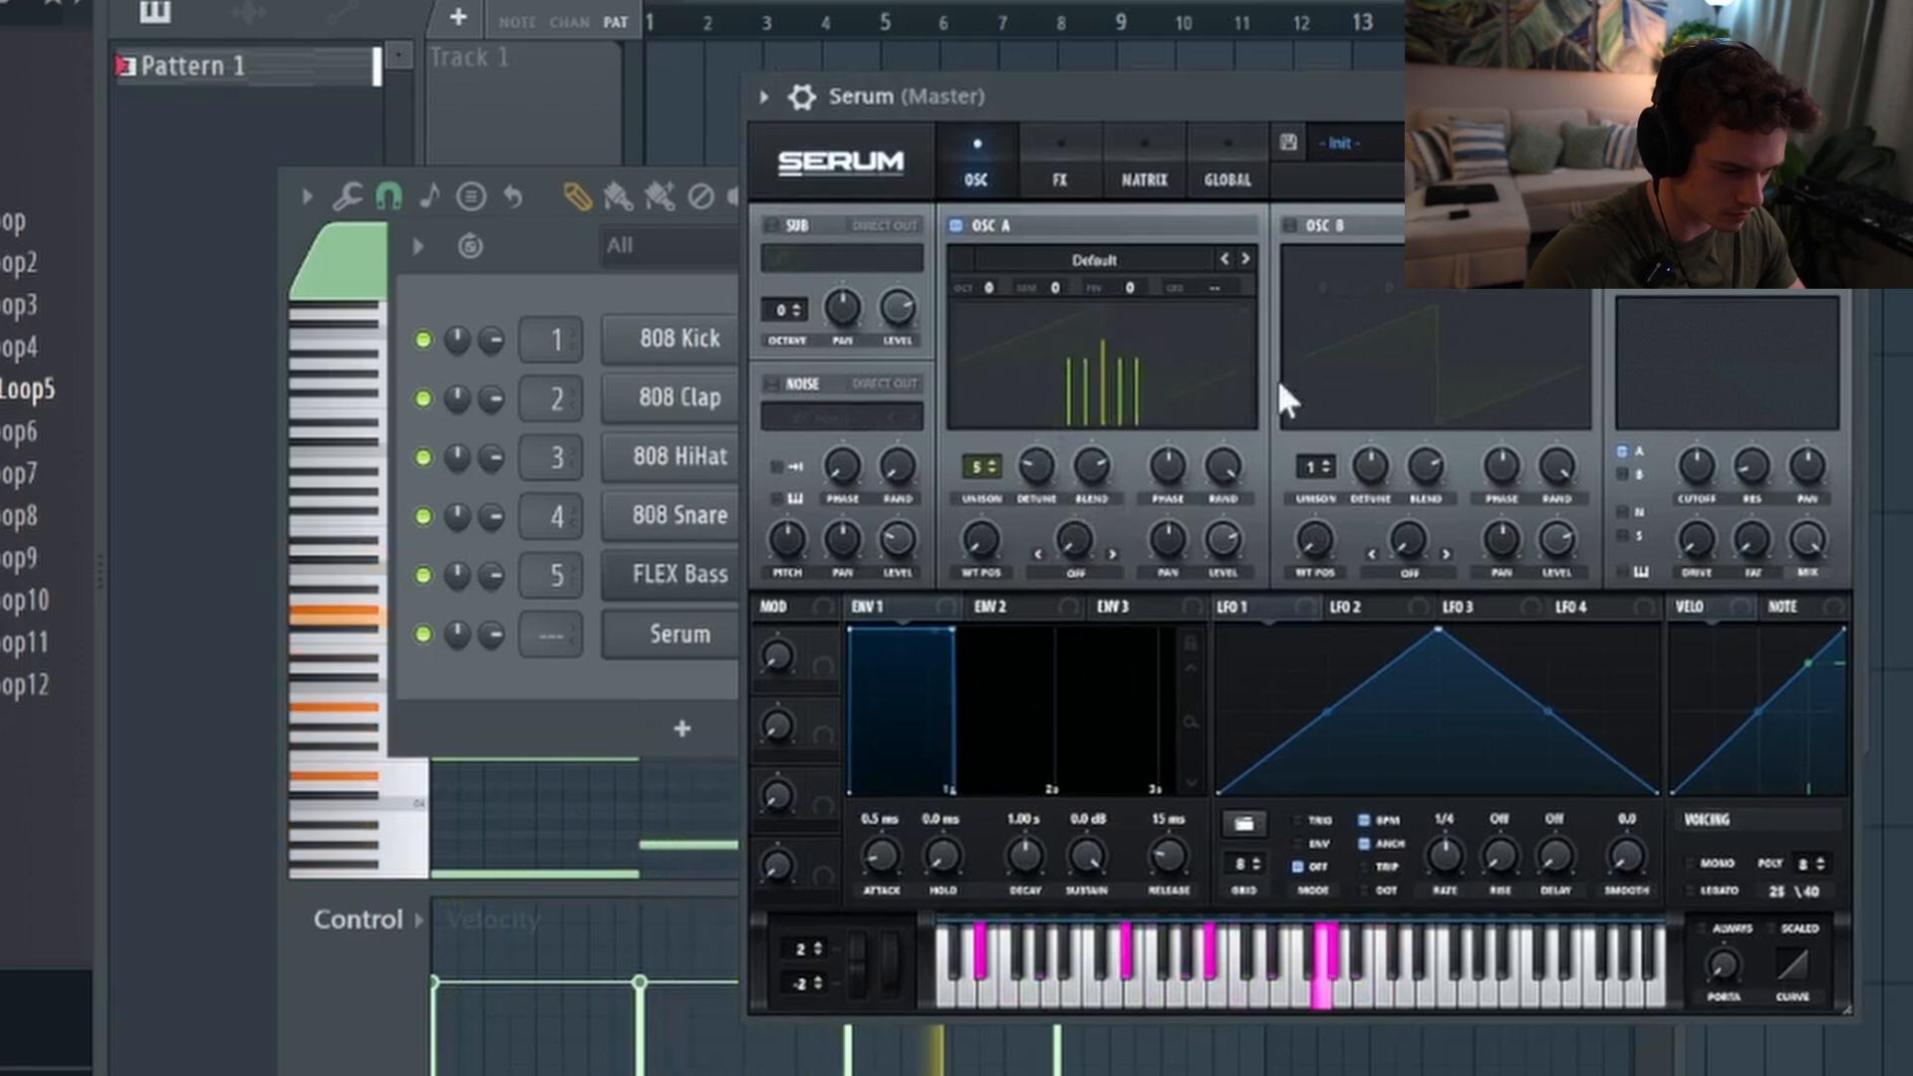
Enable Serum's filter and sweep the low-pass cutoff while the chords play
left_click(1624, 225)
left_click_drag(1694, 450, 1716, 341)
key("space")
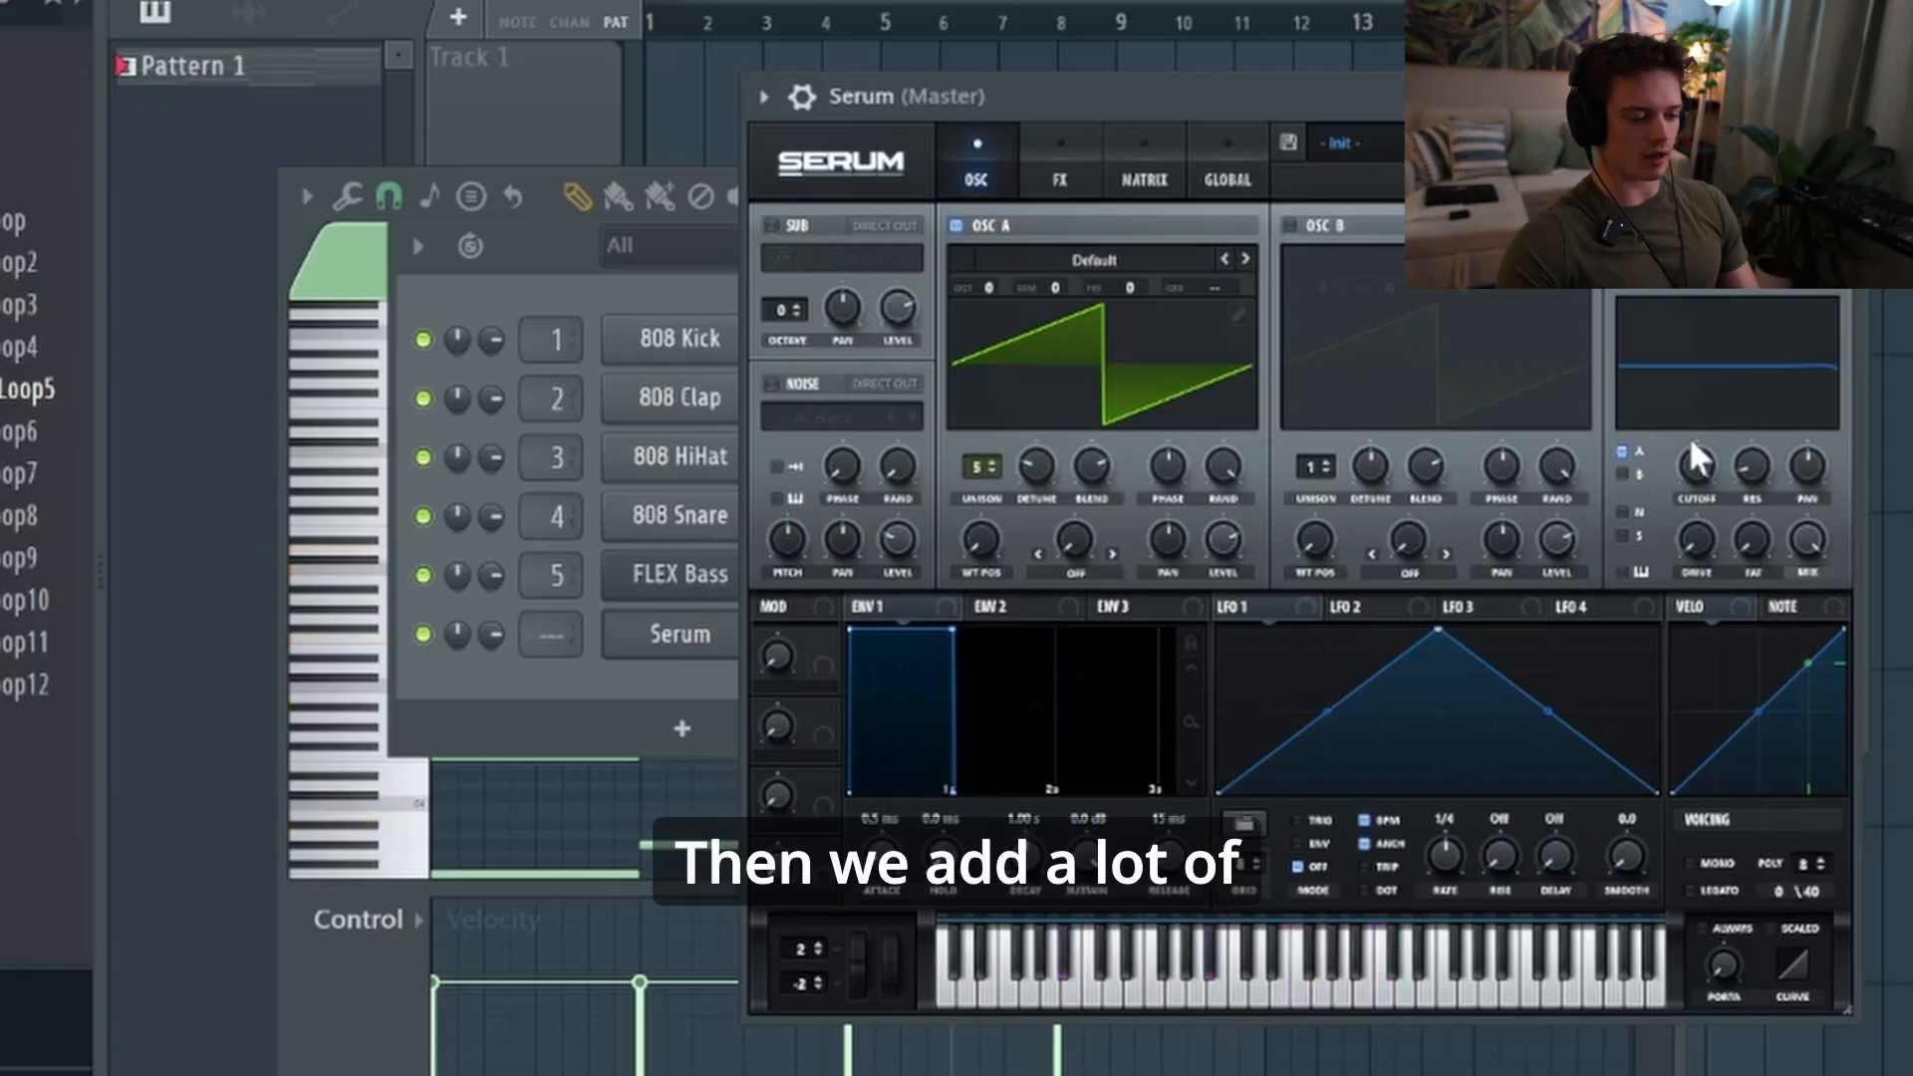
left_click_drag(1695, 96, 1705, 94)
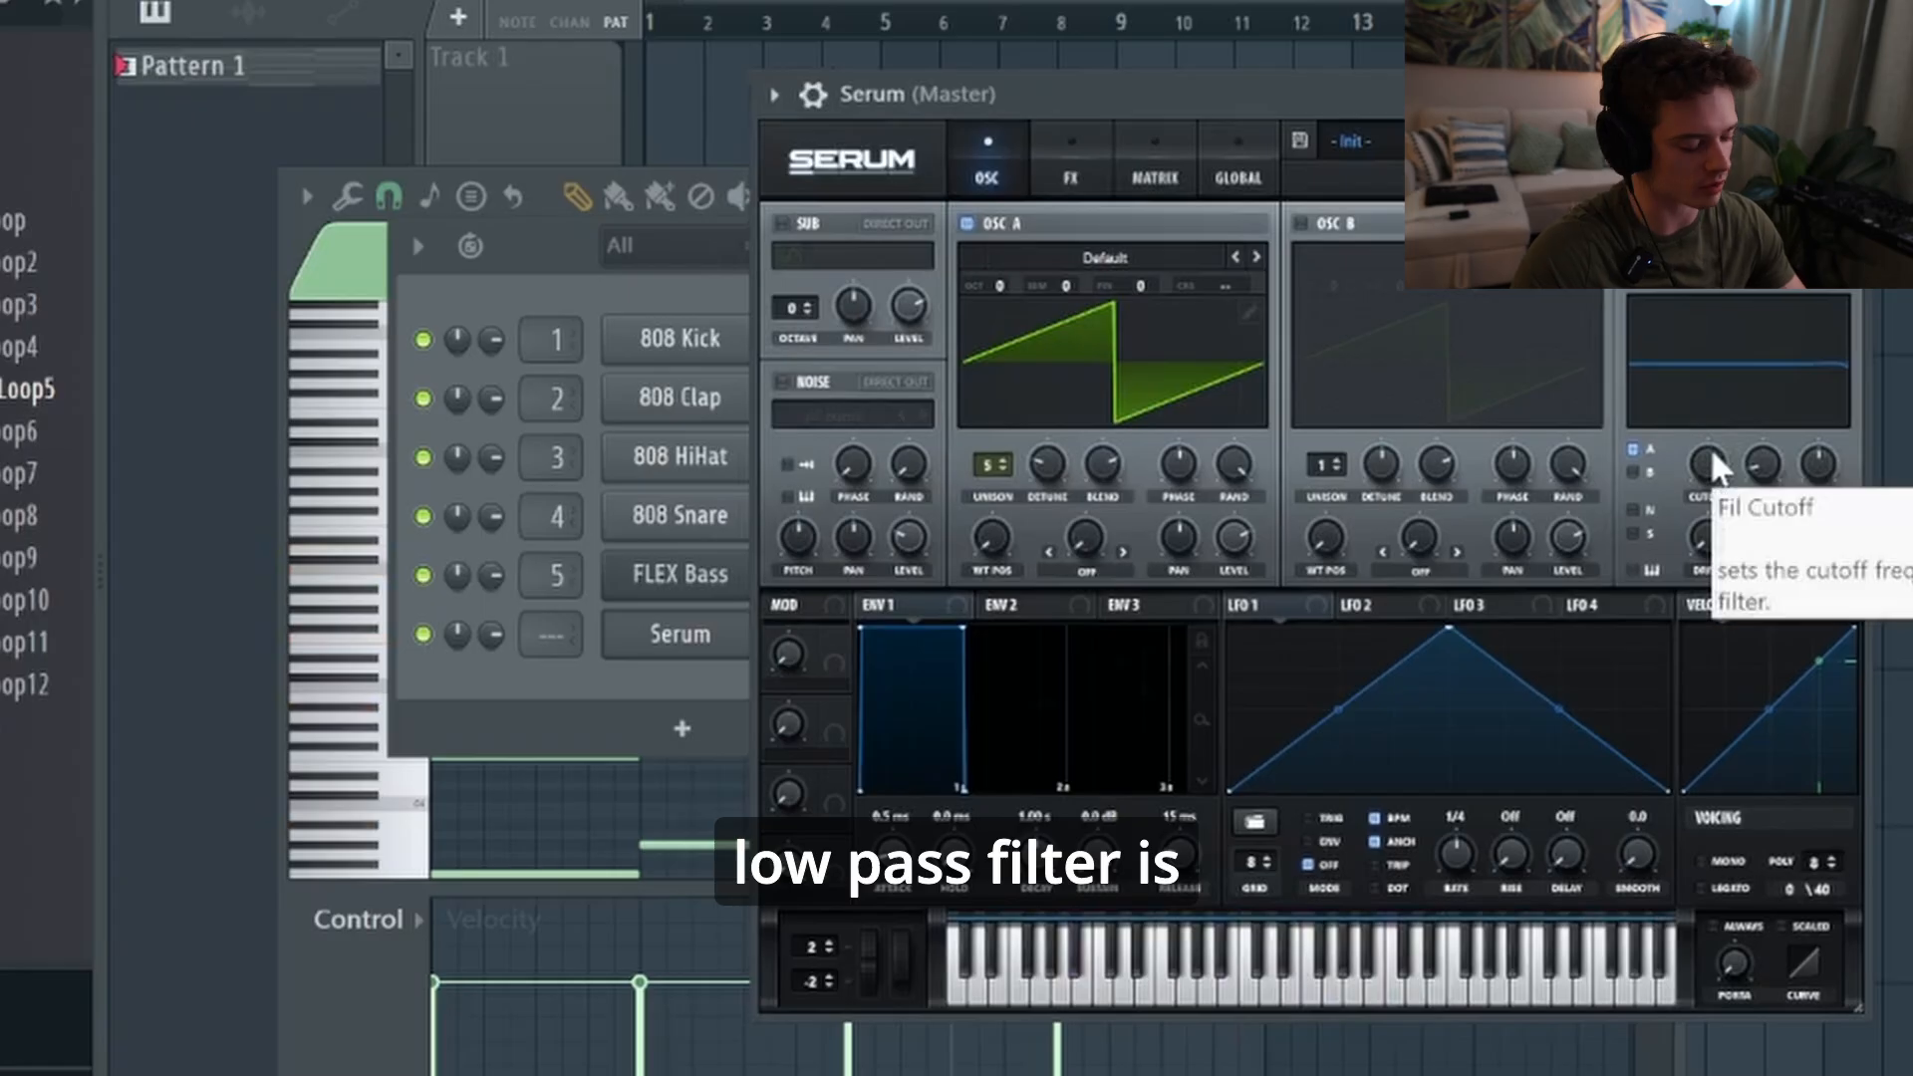
key("space")
left_click_drag(1714, 477, 1676, 395)
key("space")
Switch the filter type to High 12 and sweep the high-pass cutoff while the chords play
left_click(1838, 257)
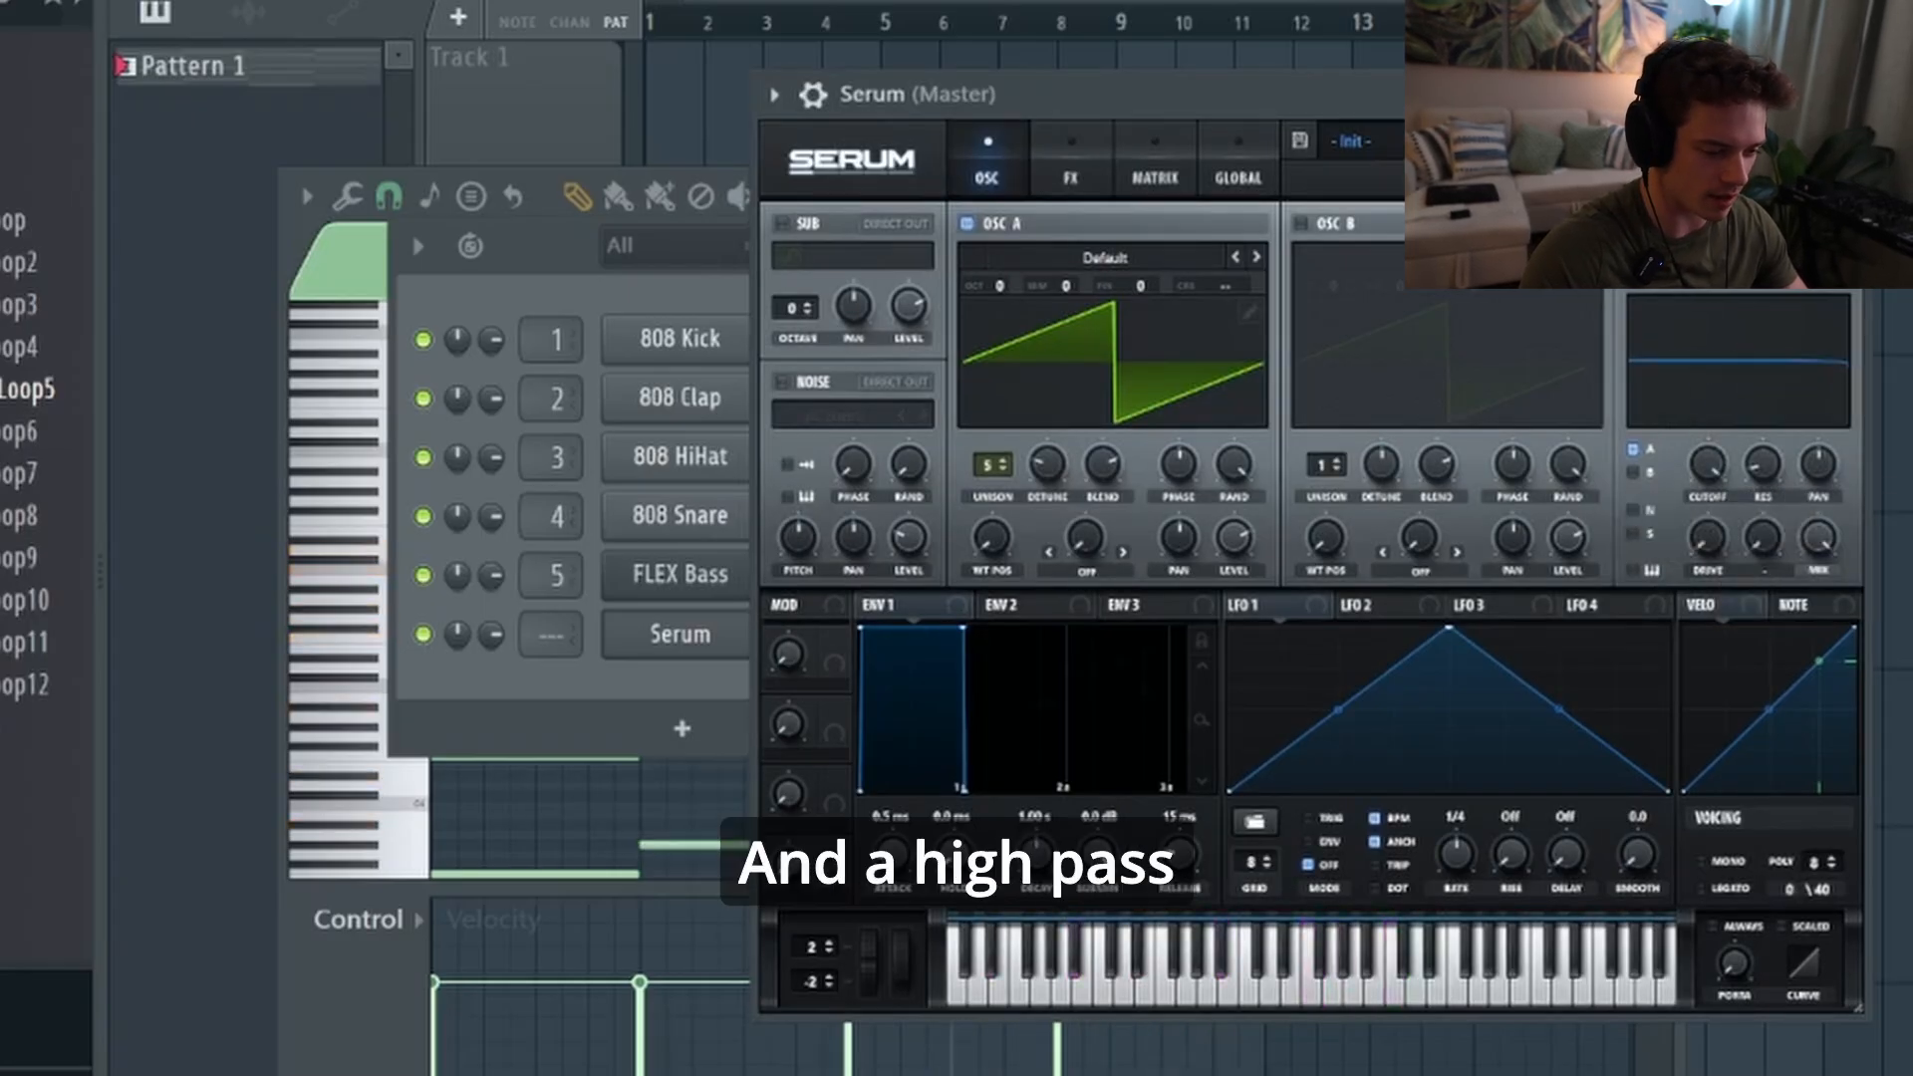
left_click(1838, 257)
left_click(1839, 257)
left_click(1839, 257)
left_click_drag(1691, 483, 1701, 480)
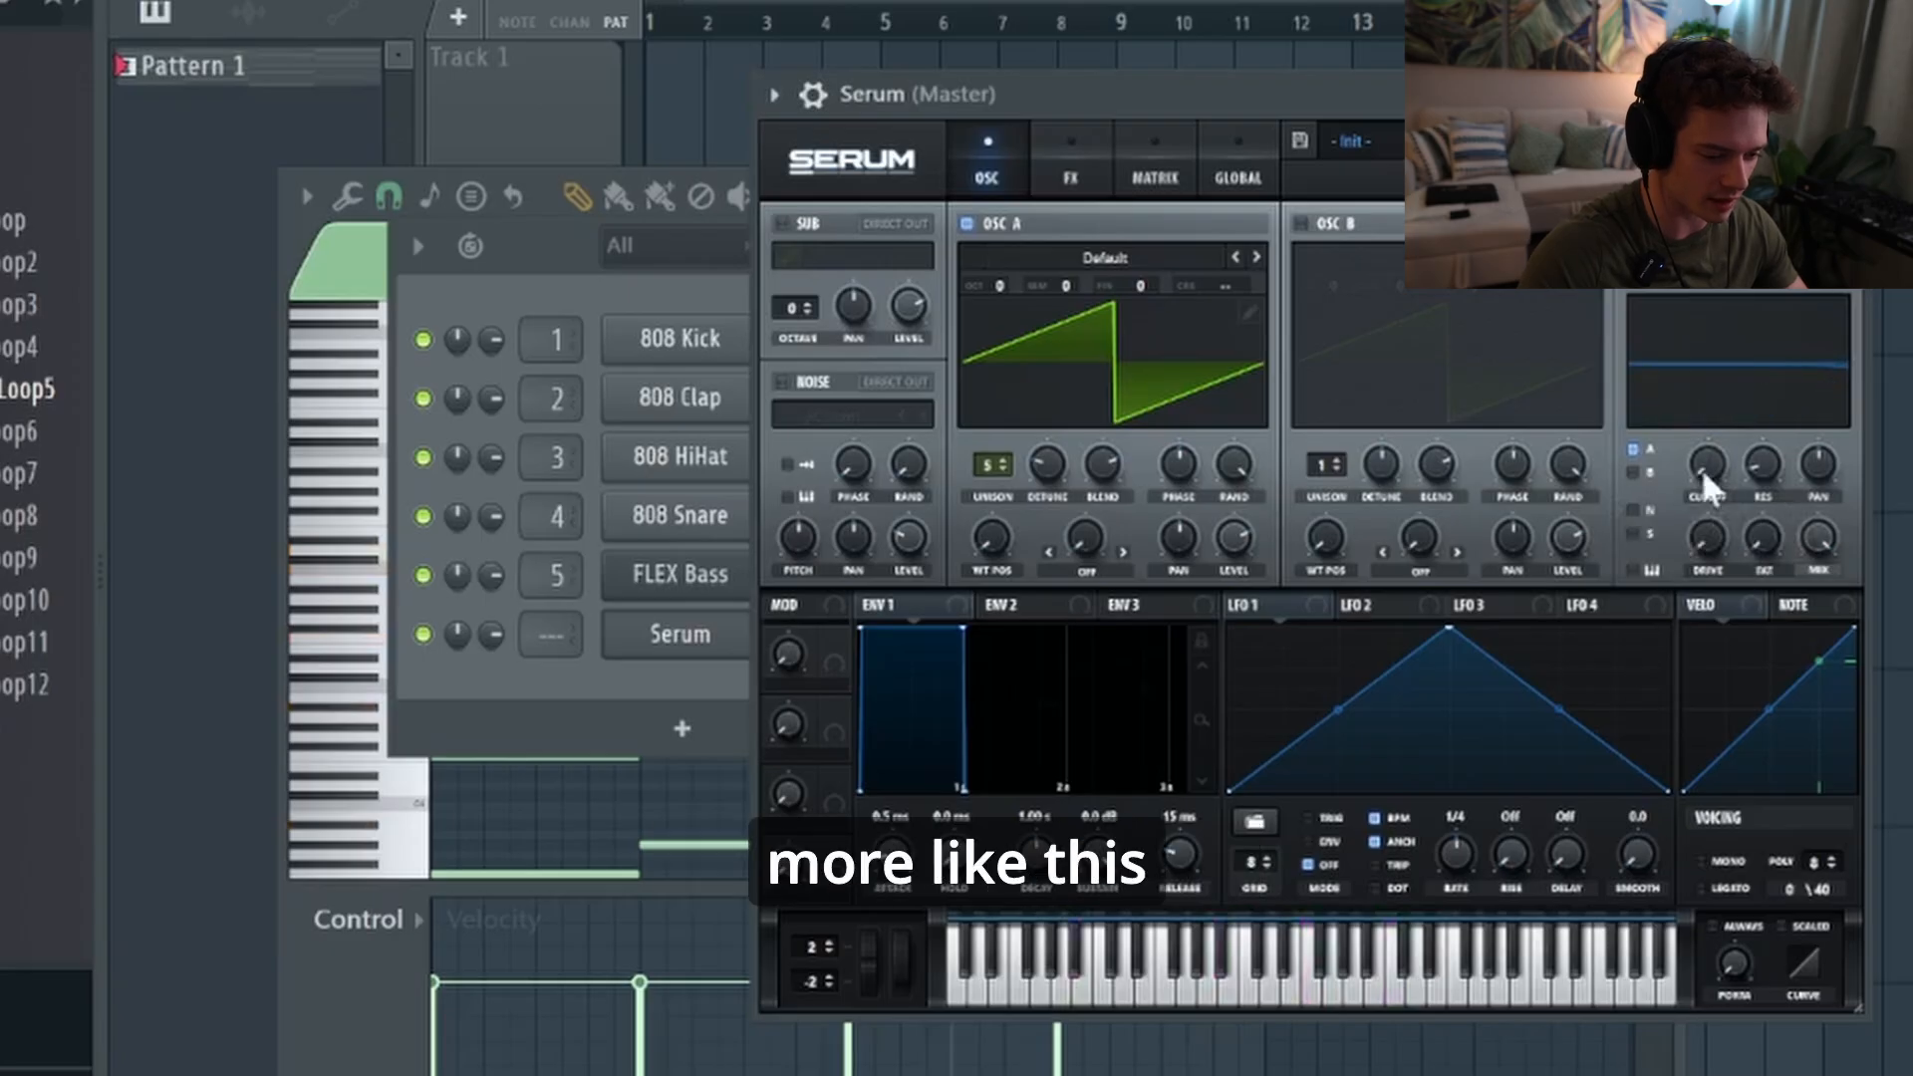
key("space")
left_click_drag(1715, 353, 1684, 458)
key("space")
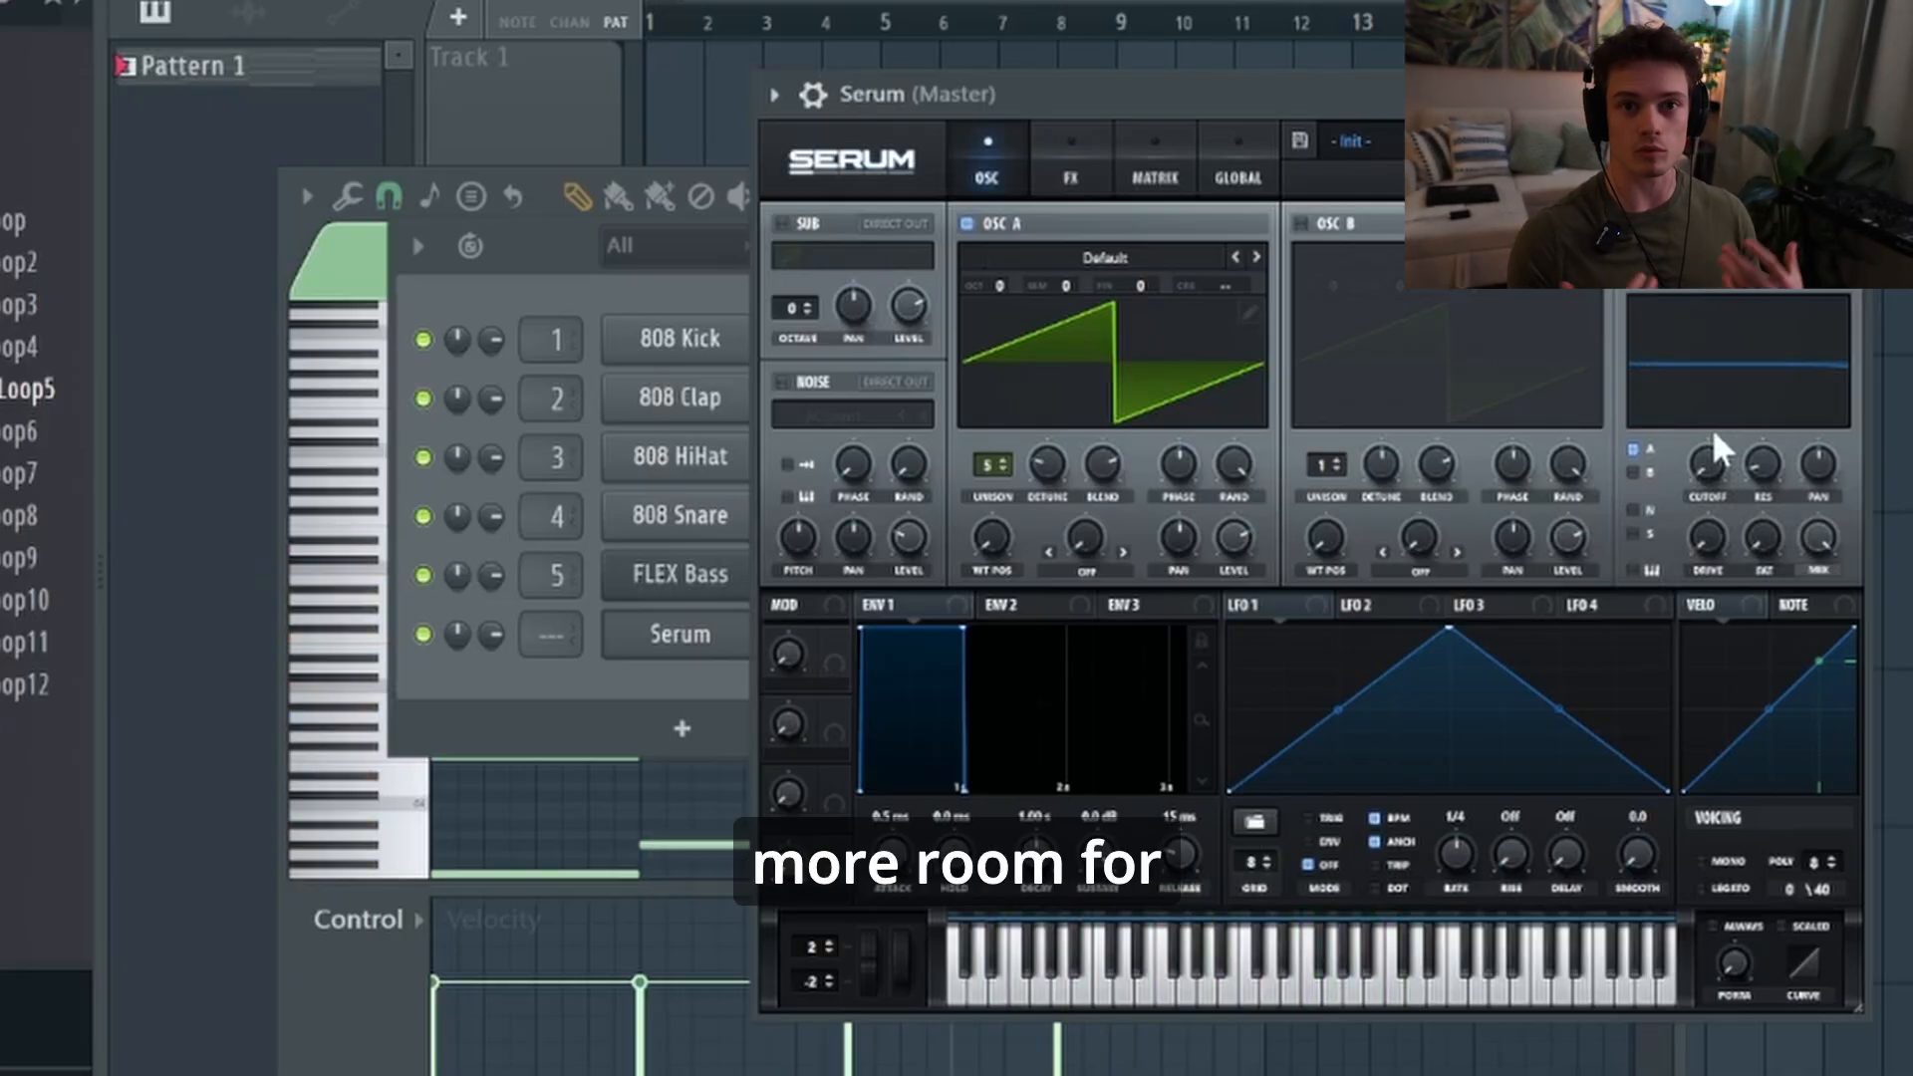
Reset Serum to its initial preset, check the effects page and return to the oscillators
left_click_drag(1416, 100, 1323, 134)
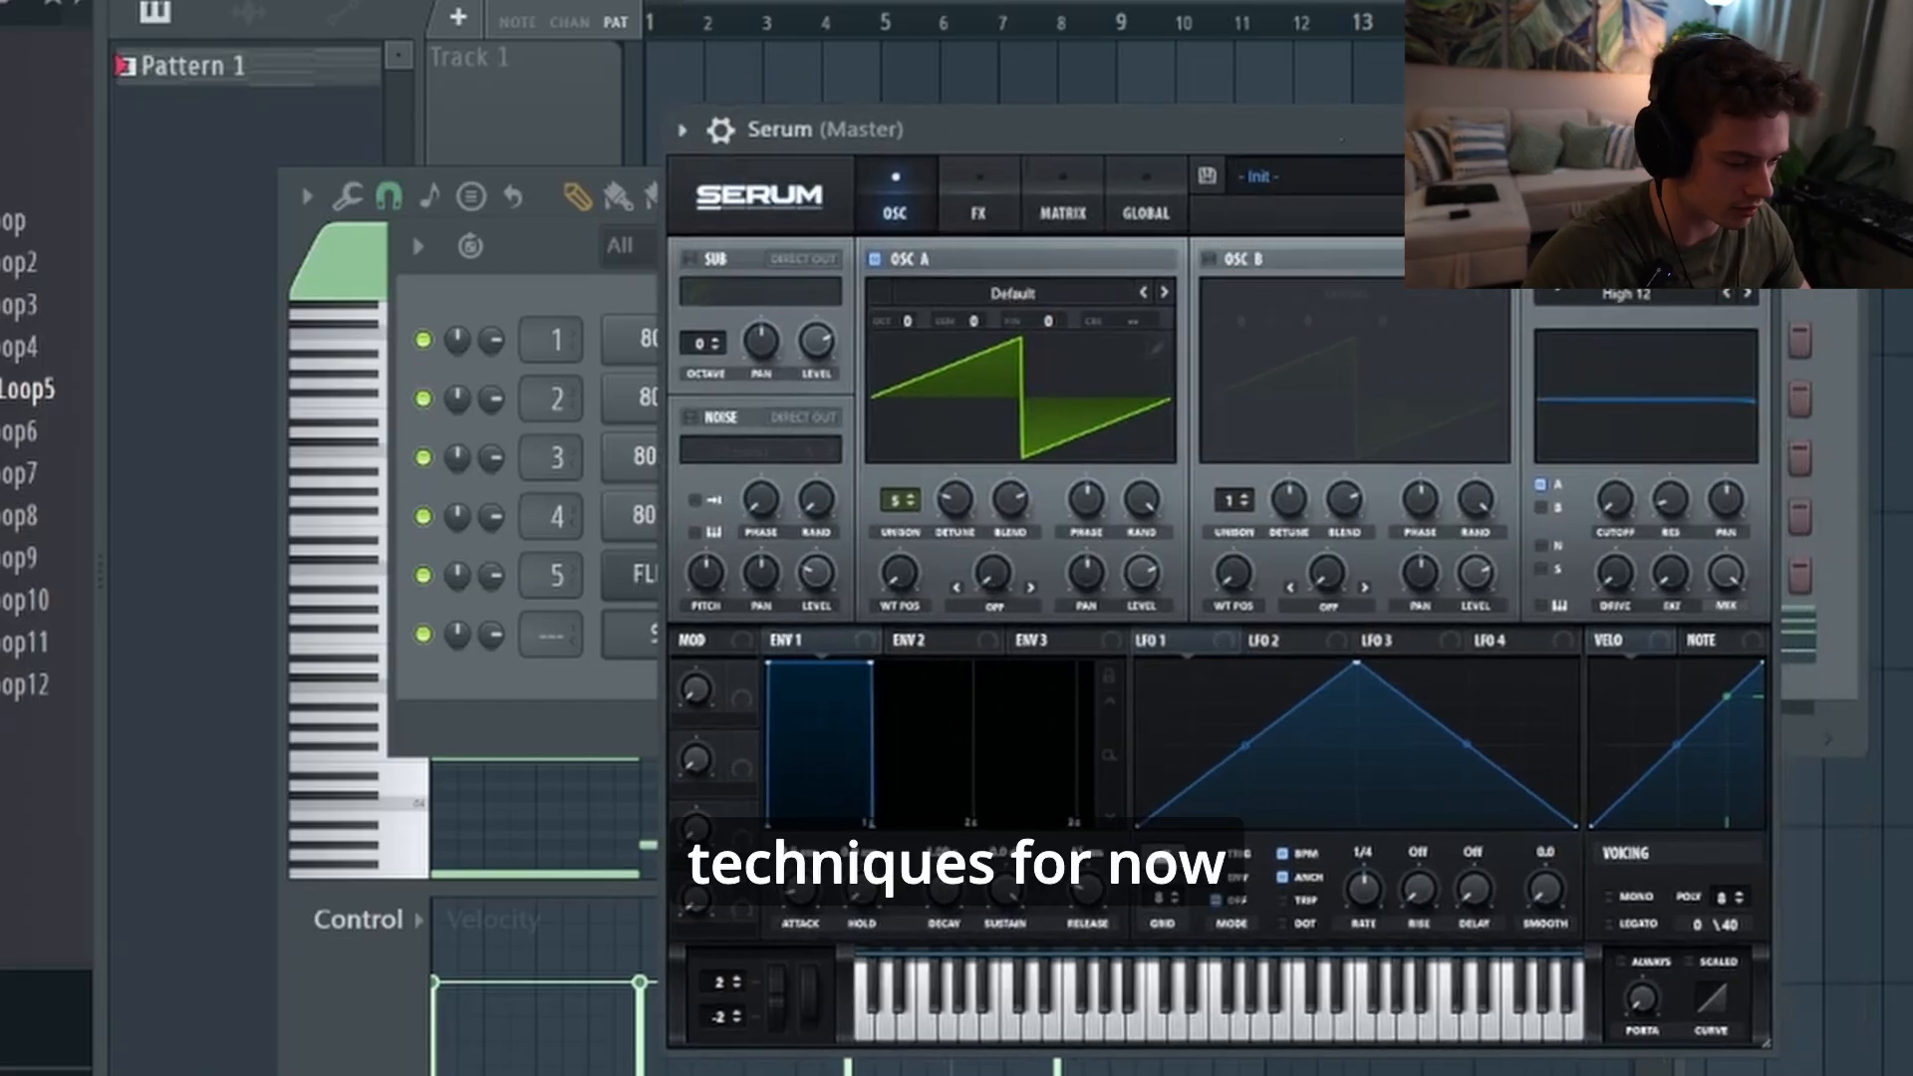
left_click_drag(1321, 130, 1375, 112)
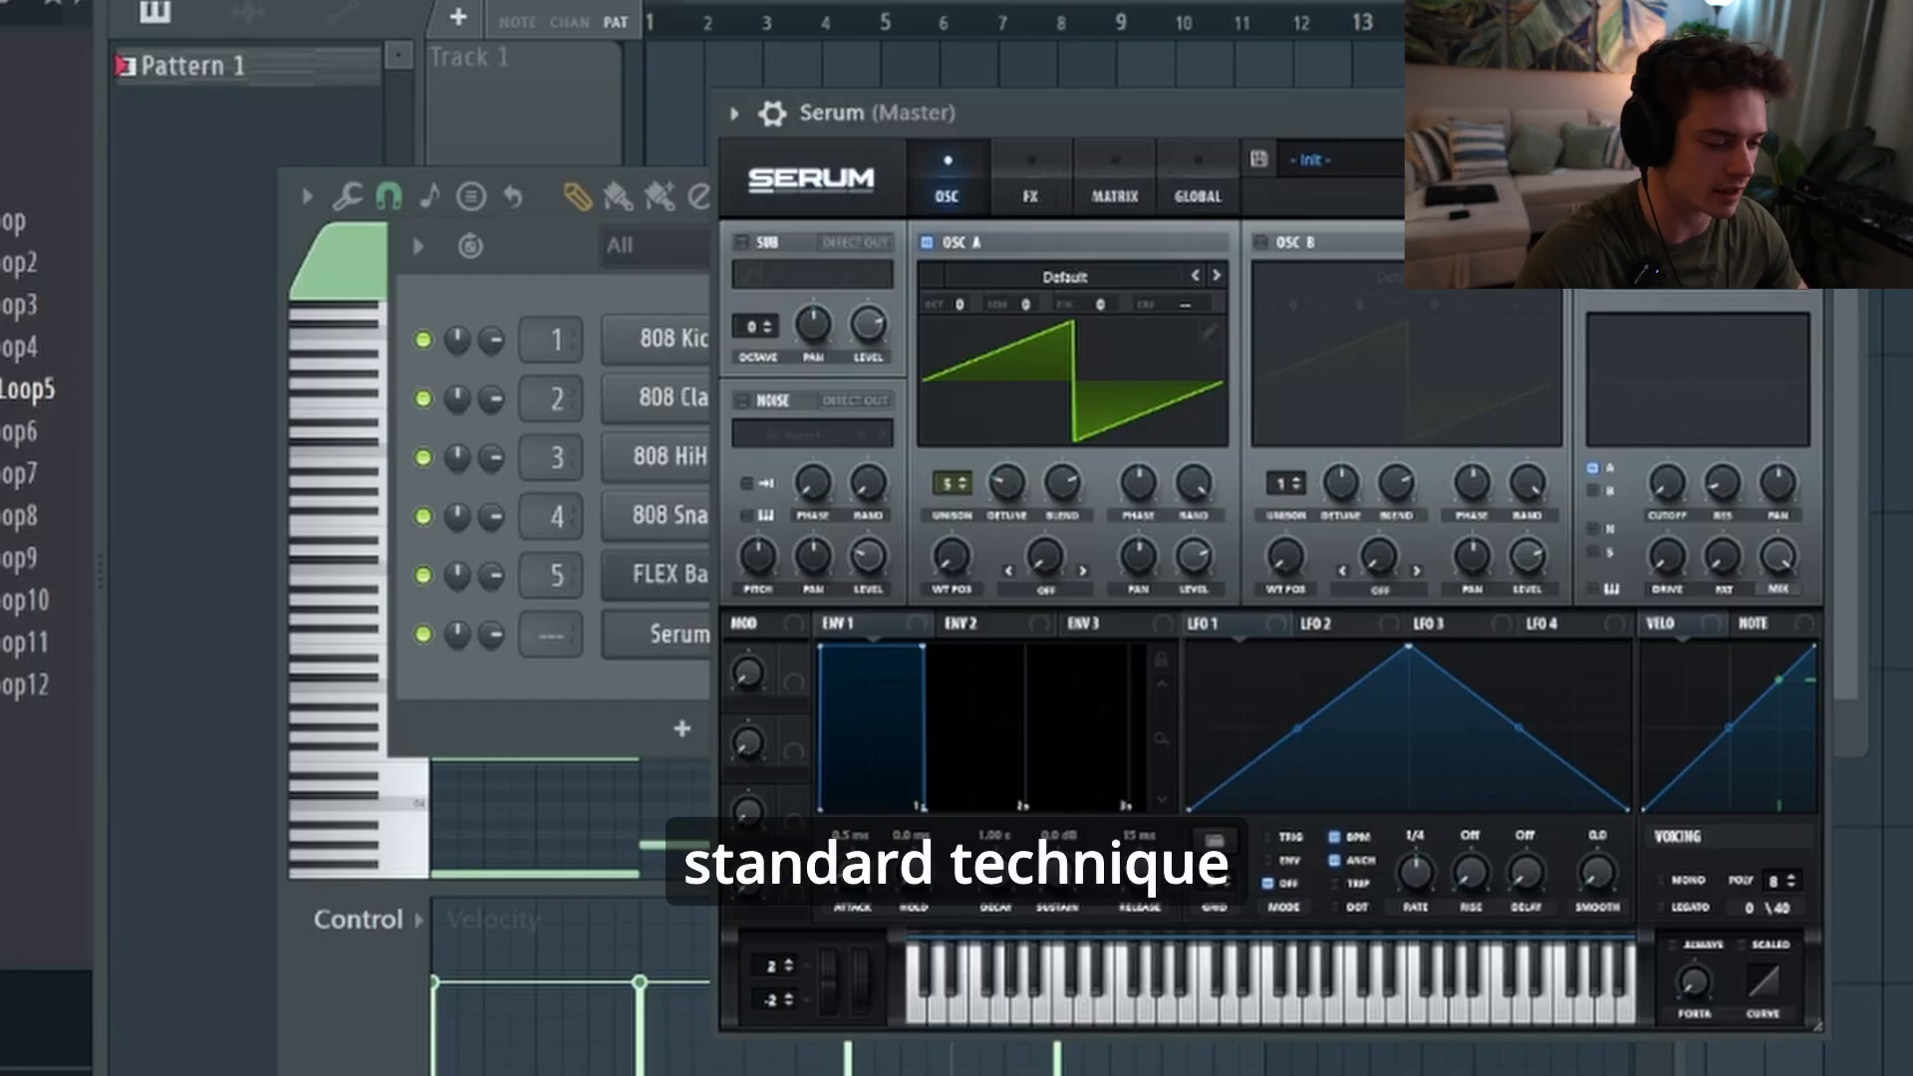
left_click(1669, 159)
left_click(1694, 187)
left_click_drag(1266, 112, 1134, 129)
left_click(873, 196)
left_click(835, 199)
left_click_drag(912, 130, 999, 130)
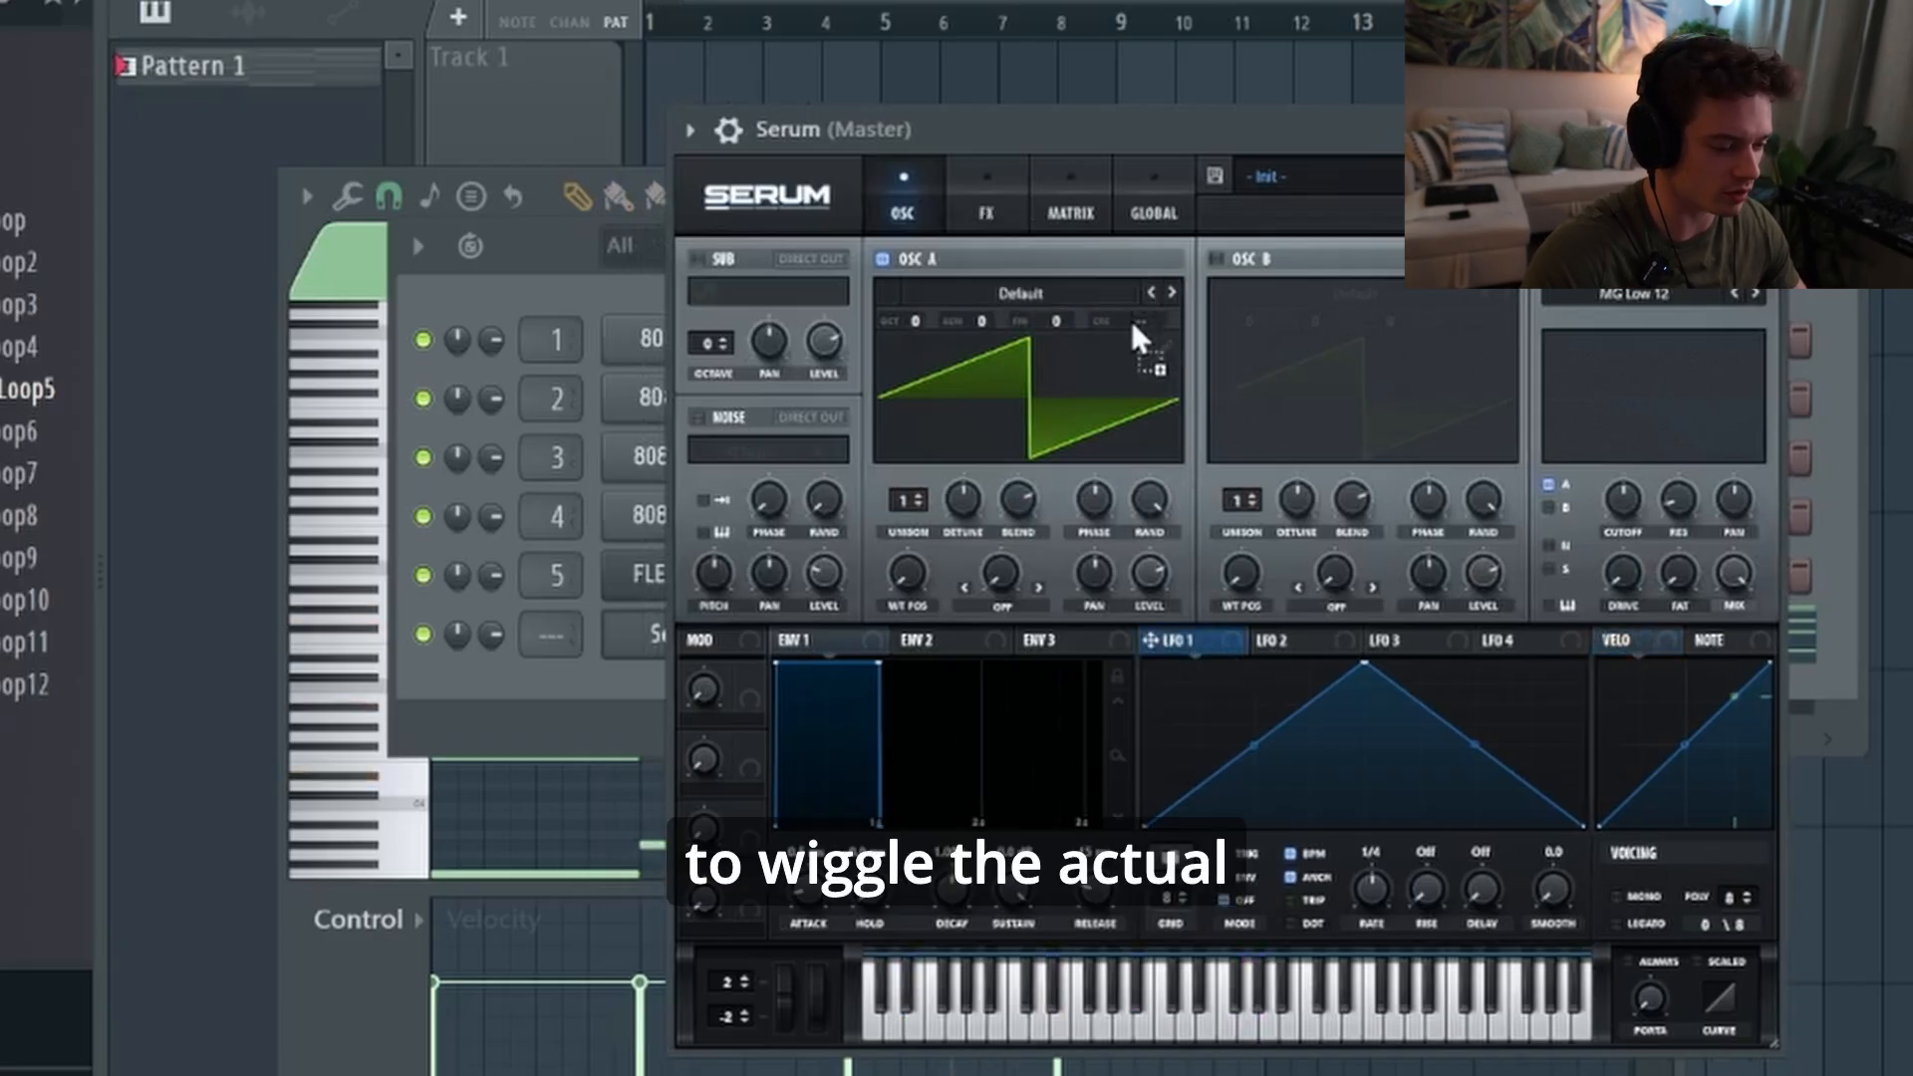
Assign LFO 1 to oscillator A's fine pitch and shape it from mid-level to a peak, a low point and back
left_click_drag(1057, 331, 1053, 326)
left_click_drag(1146, 823, 1146, 748)
left_click_drag(1319, 663, 1250, 662)
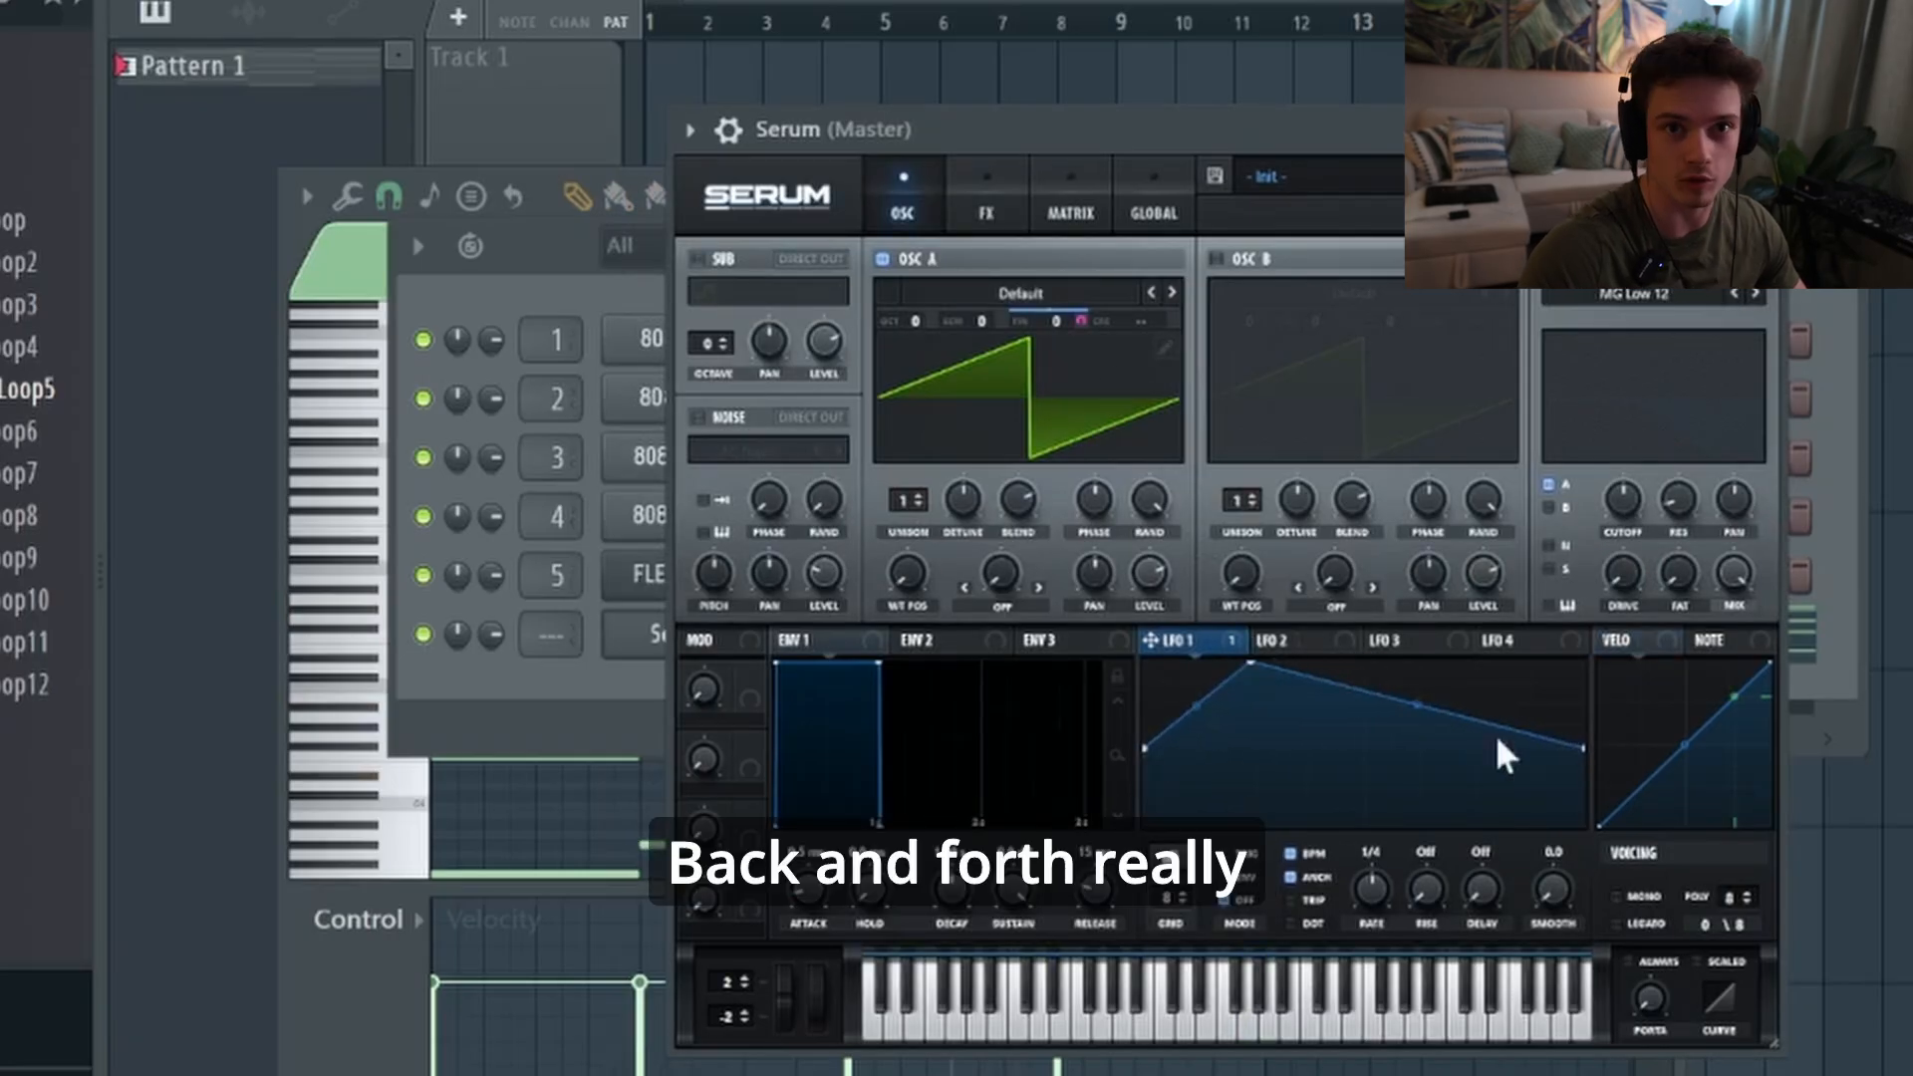
double_click(1470, 789)
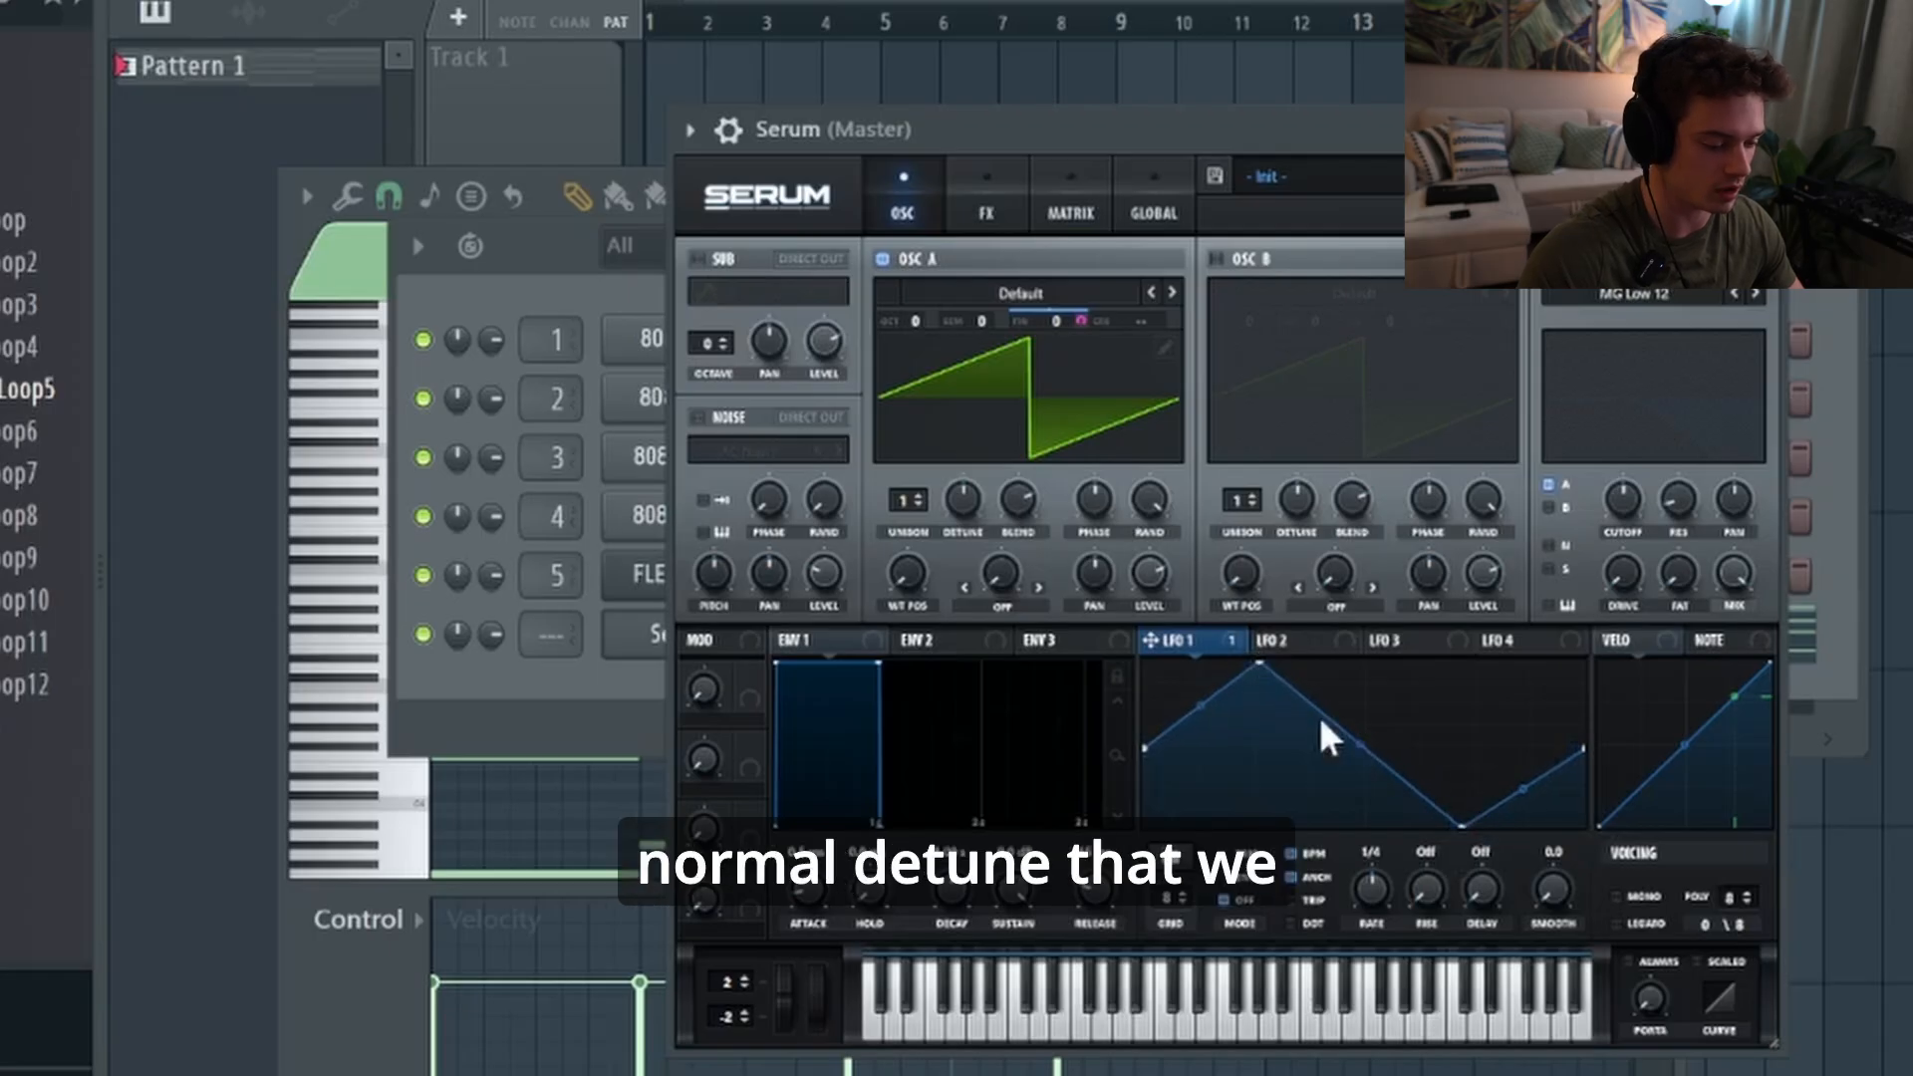
Set LFO 1 to trigger mode with BPM sync off and its rate at 100 Hz while the chords play
left_click_drag(1222, 146, 1234, 145)
key("space")
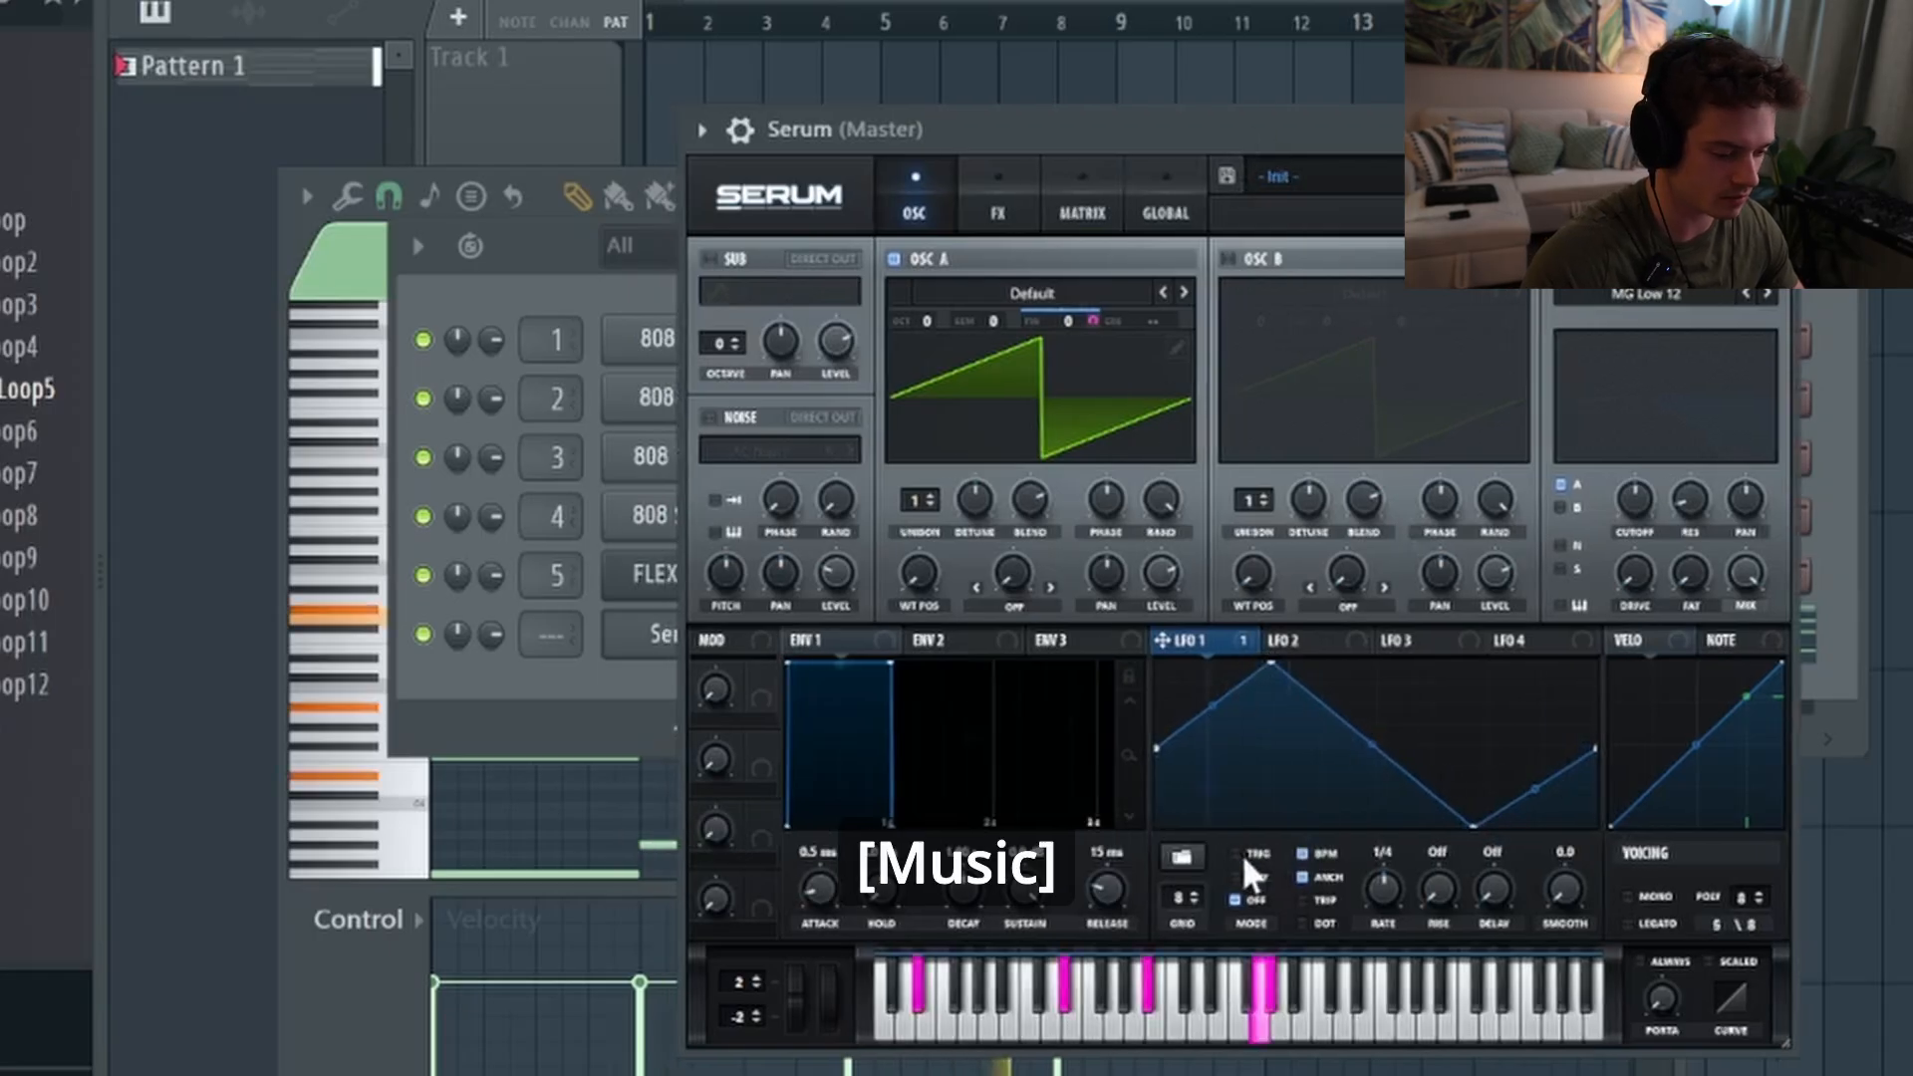
left_click(1241, 853)
left_click(1302, 853)
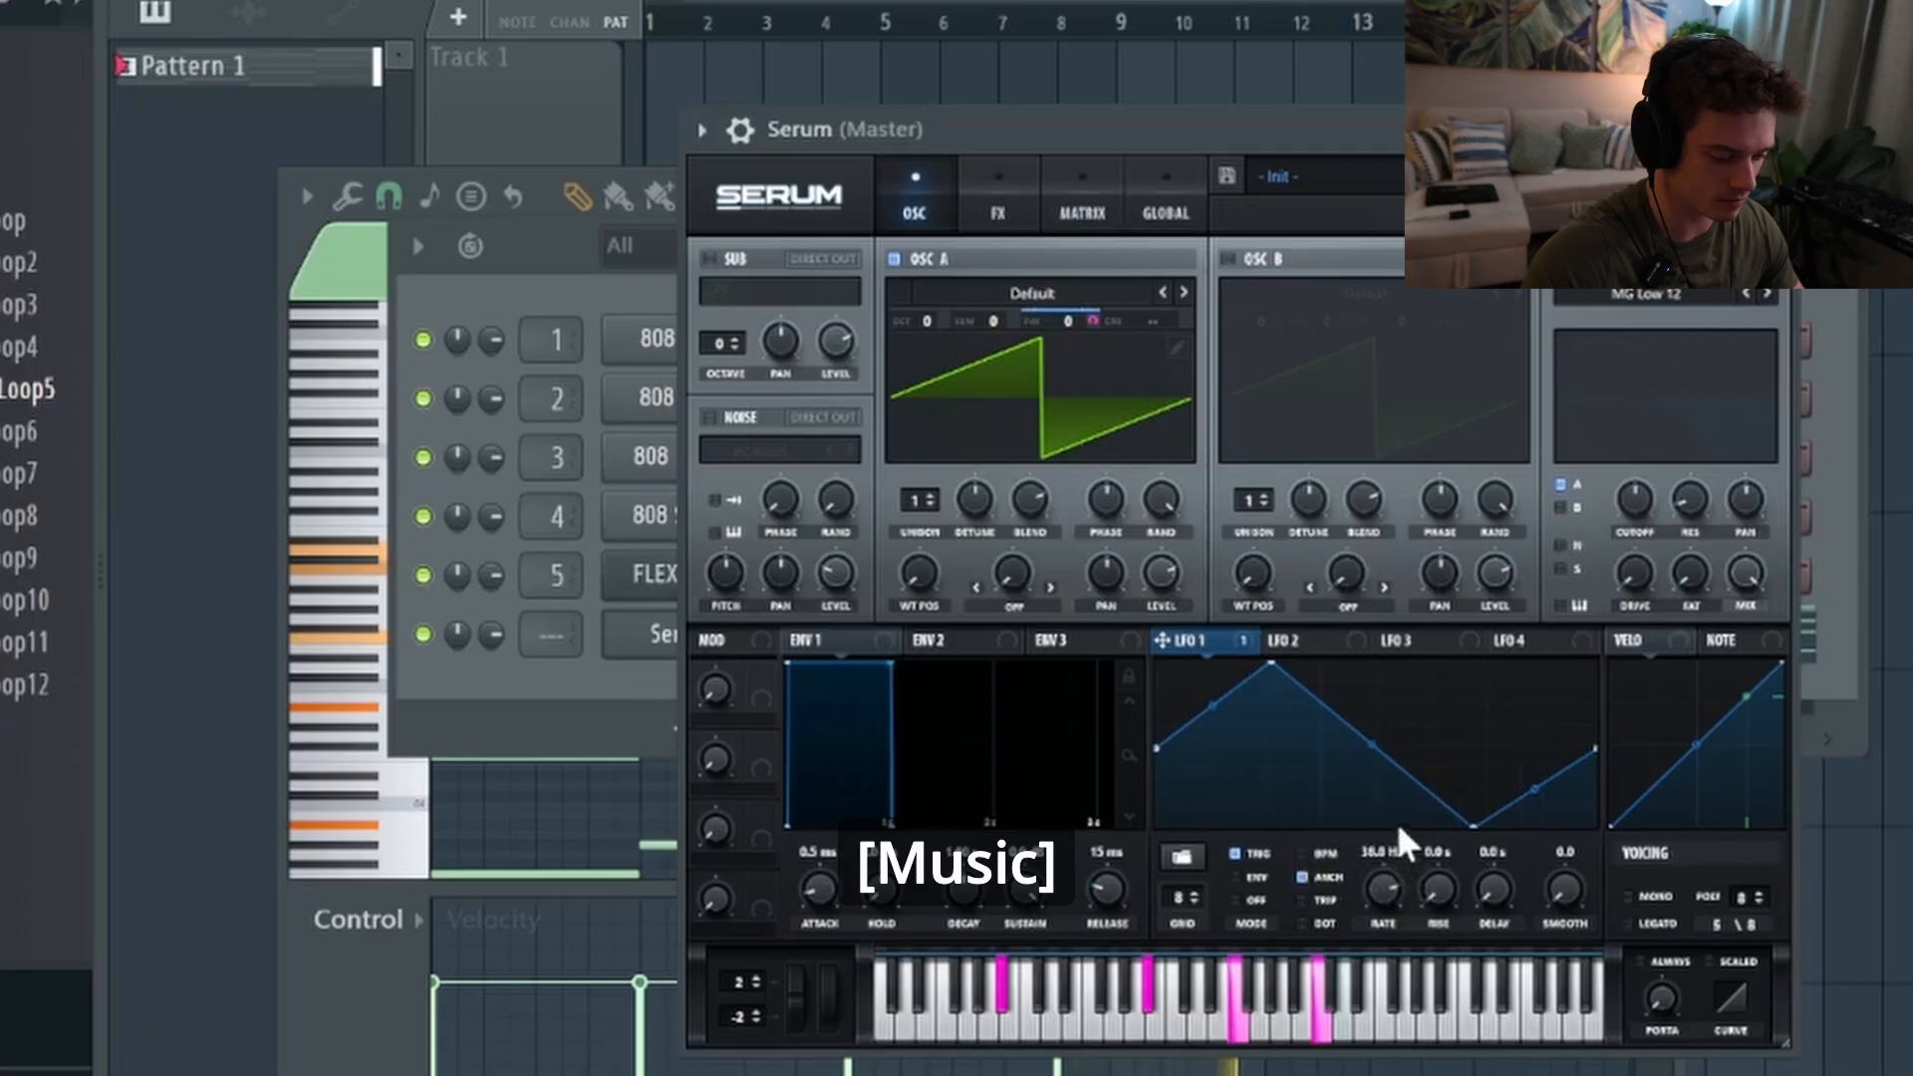
left_click_drag(1389, 129, 1415, 128)
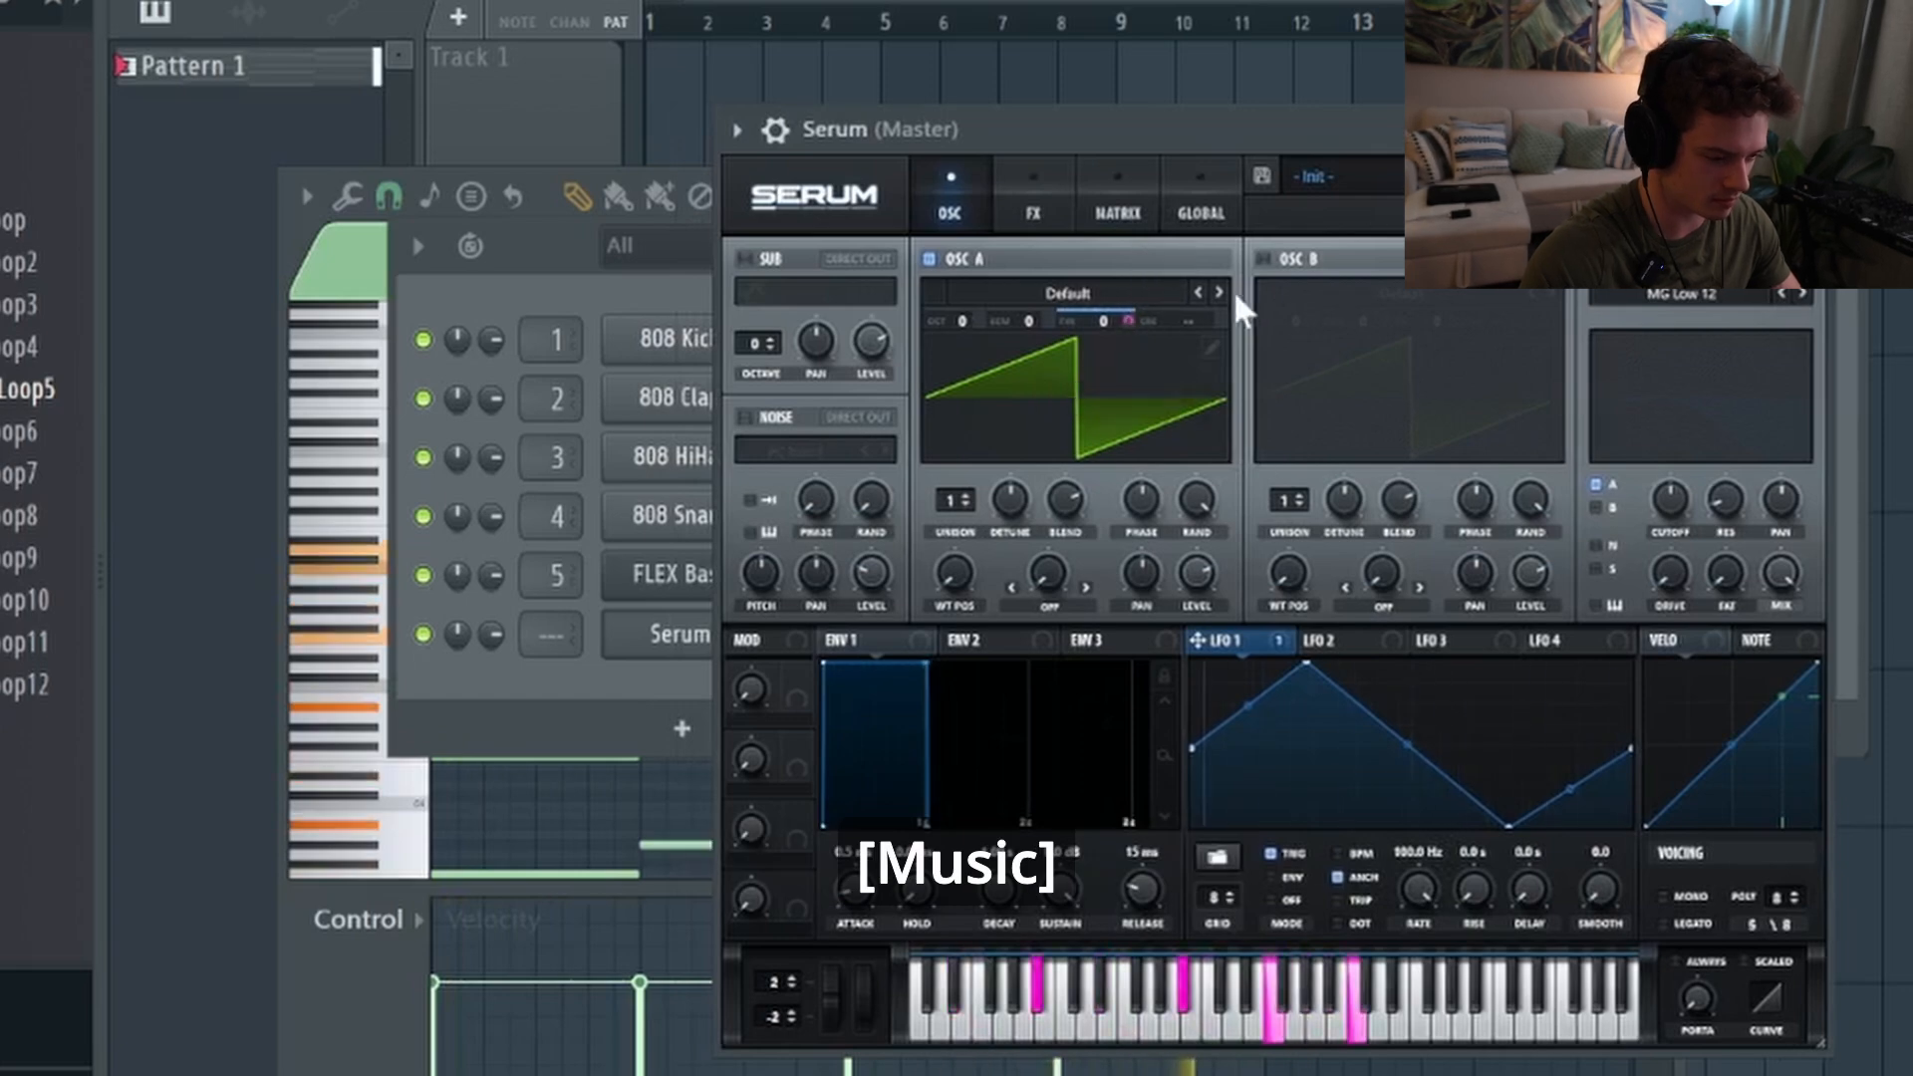
Move LFO 1's modulation from oscillator A's fine pitch to its coarse pitch, adjusting the amount during playback
right_click(1123, 321)
left_click(1266, 423)
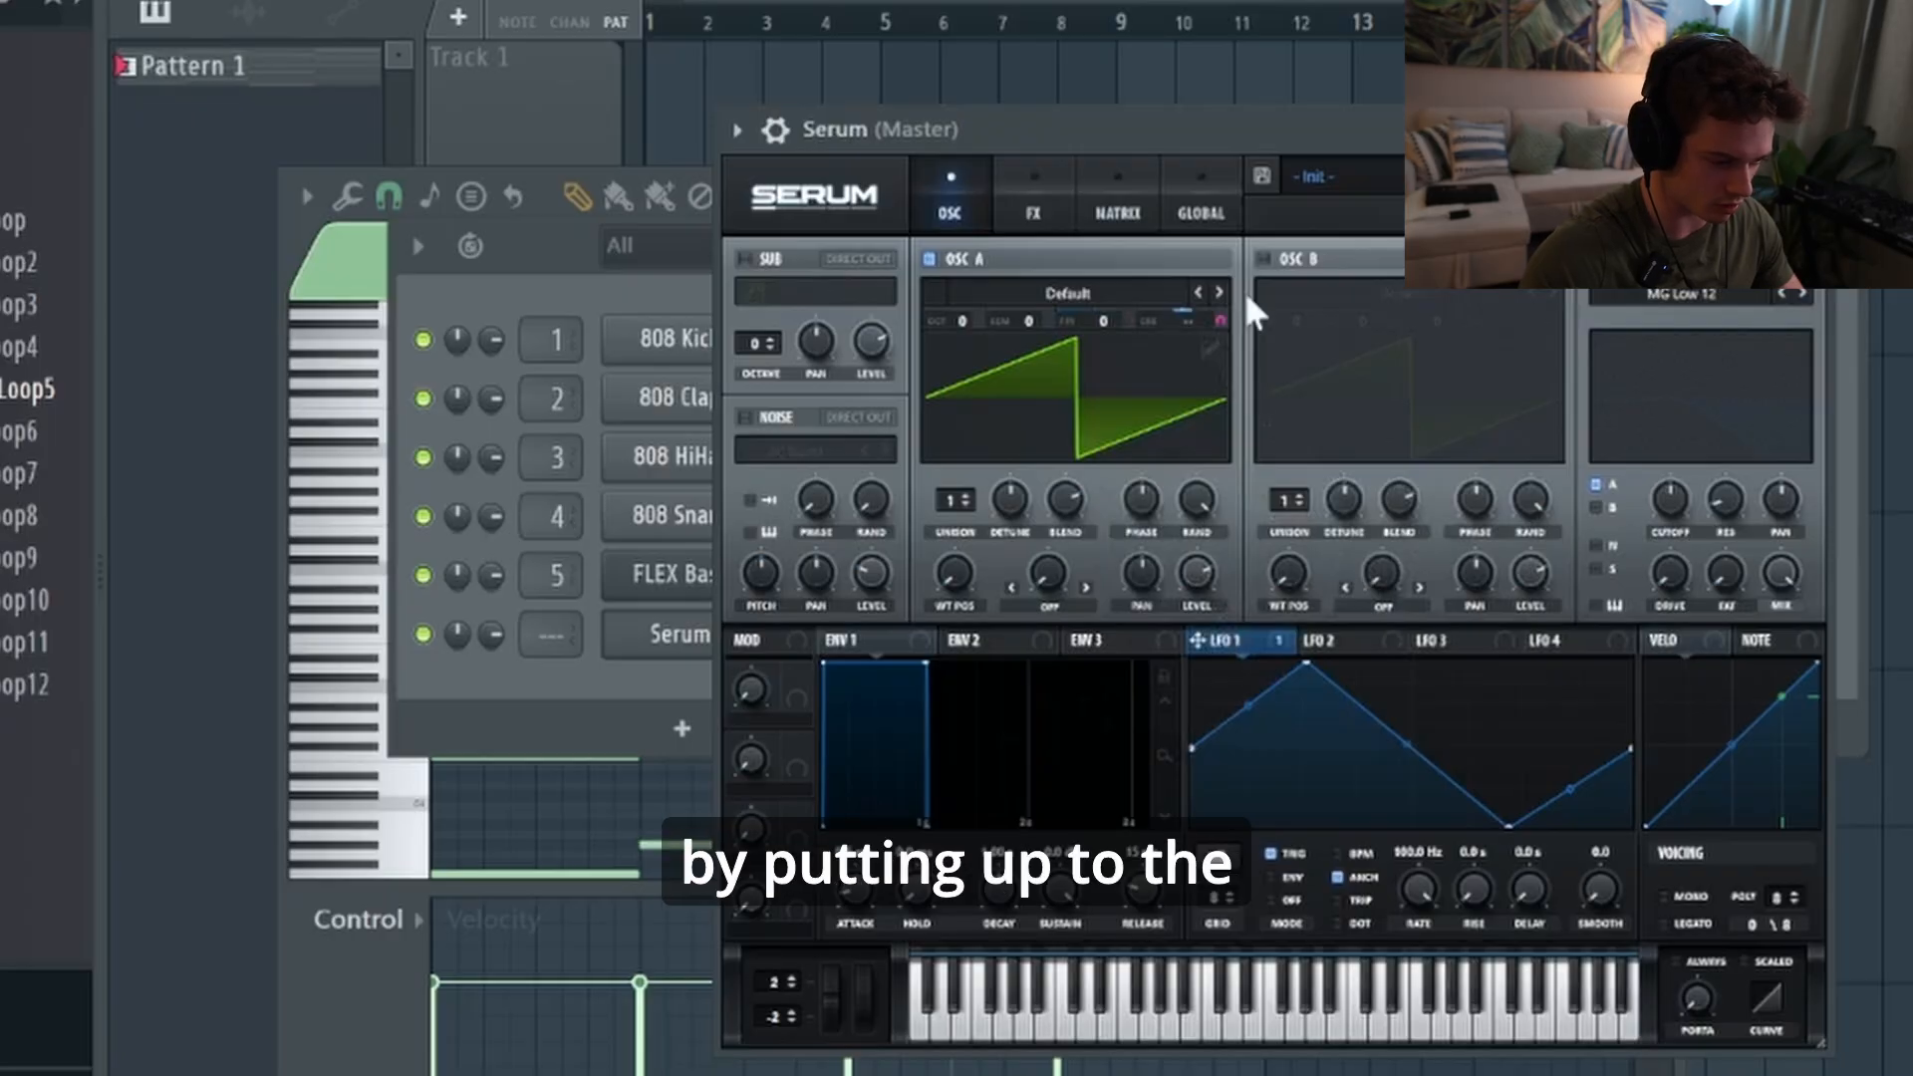
left_click_drag(1221, 317, 1215, 344)
key("space")
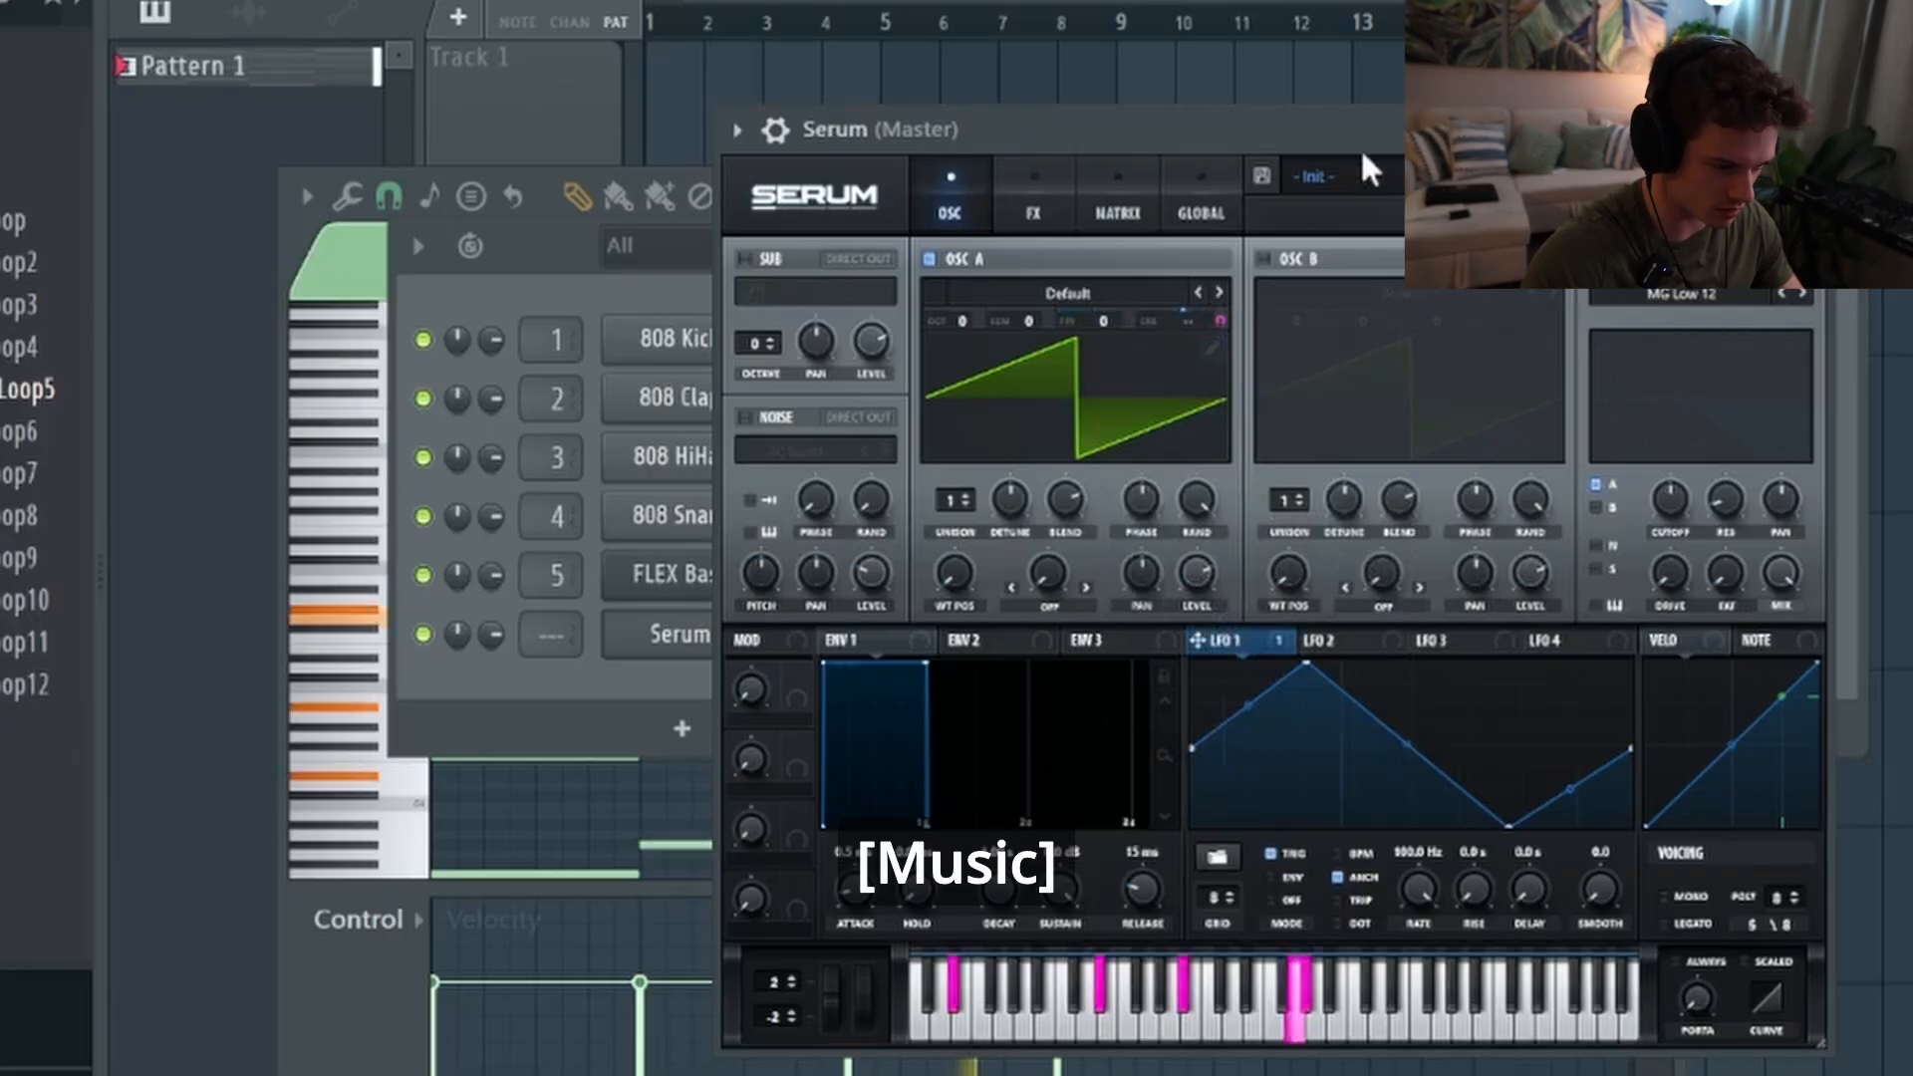
left_click_drag(1227, 316, 1226, 316)
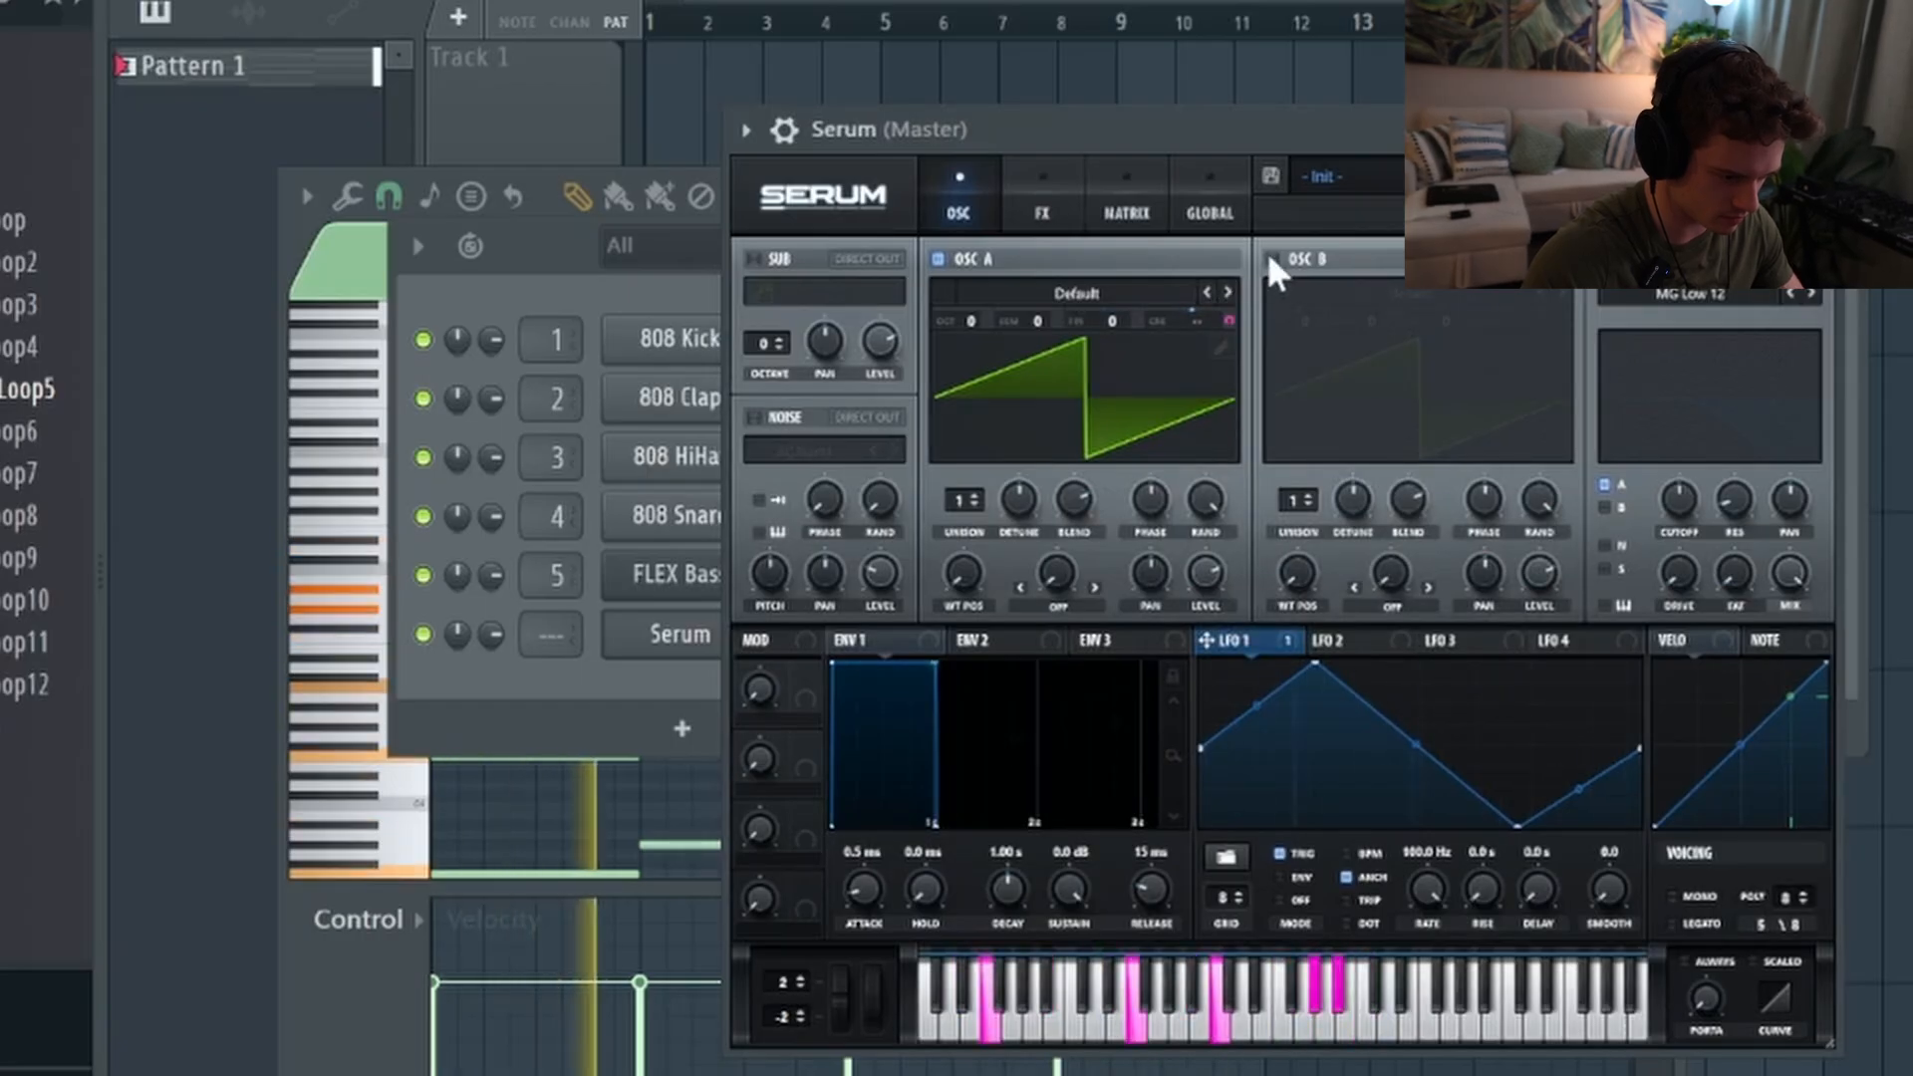
Load the Supersaw preset from DECEPTION VOL1's 1.DECEPTIVE SIGNATURES folder into Serum and check its effects page
left_click_drag(1415, 120, 1252, 140)
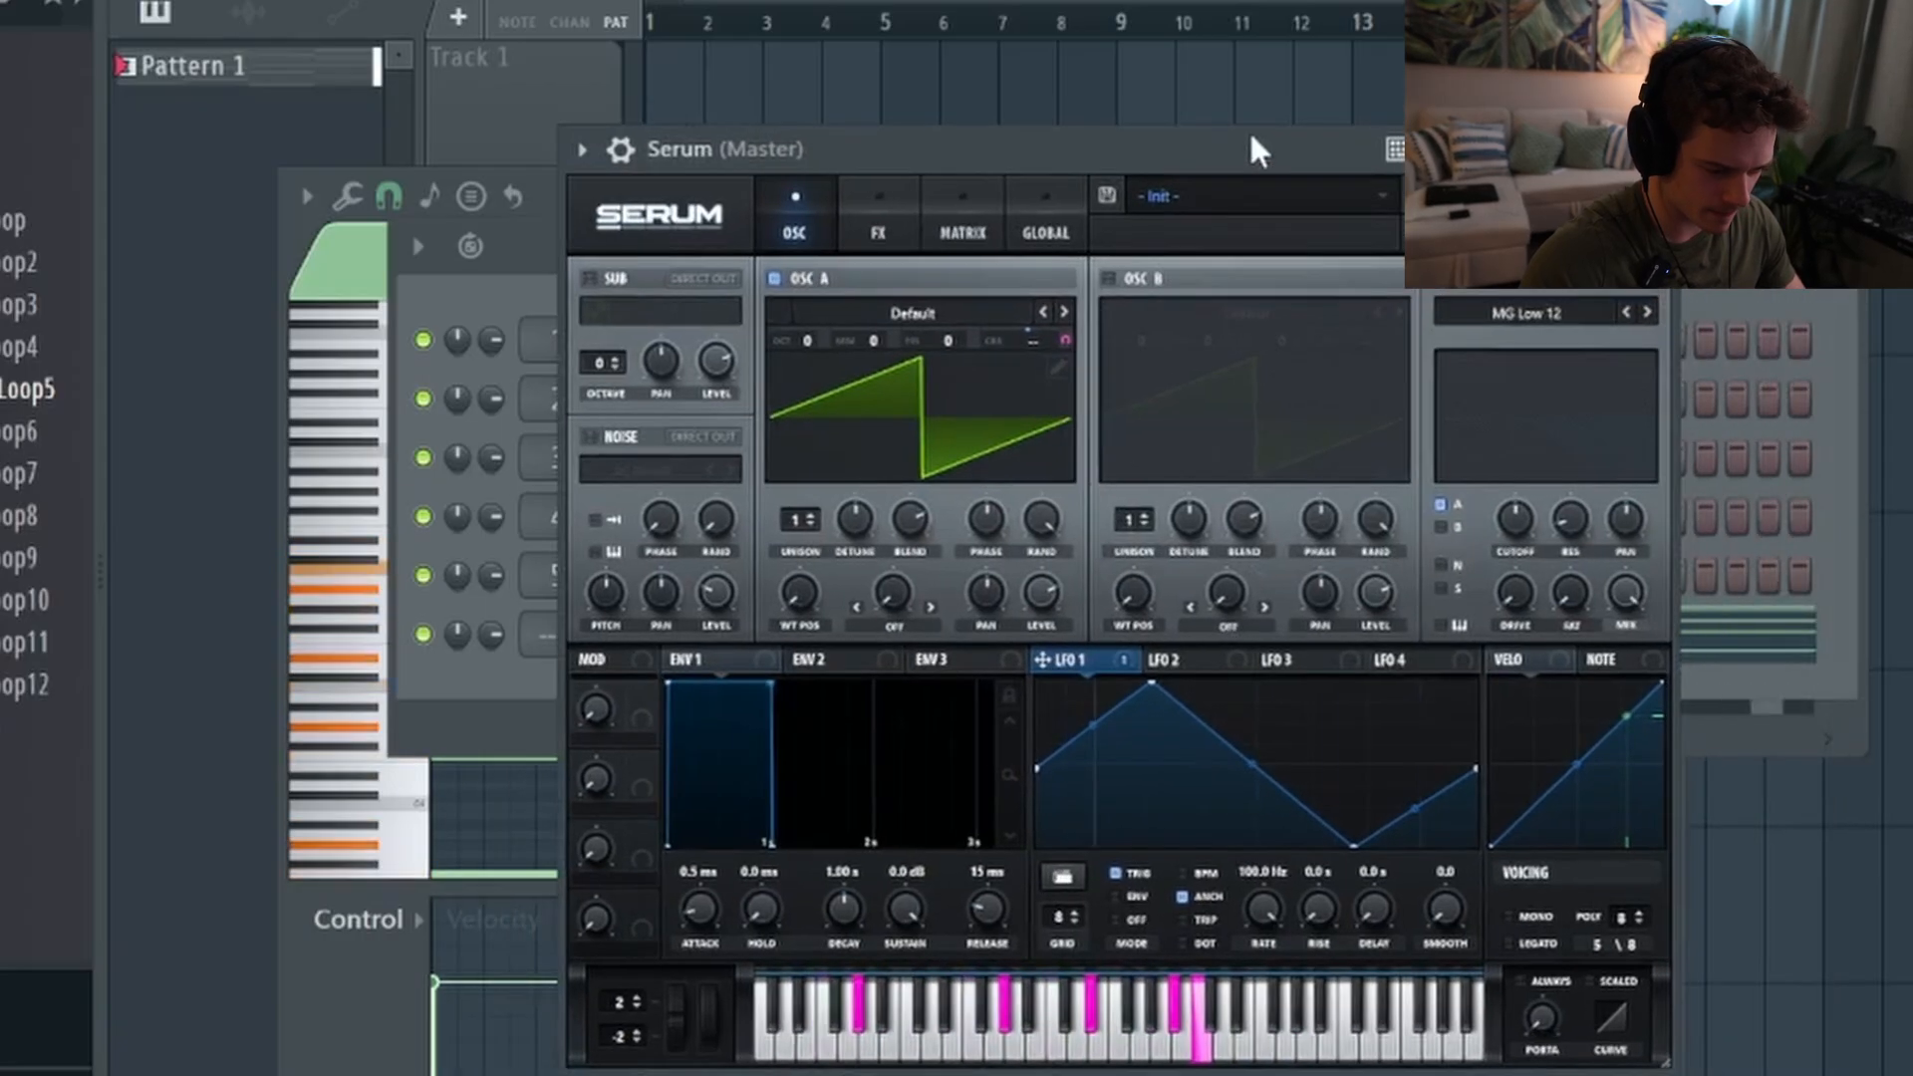
left_click(1295, 192)
mouse_move(1611, 419)
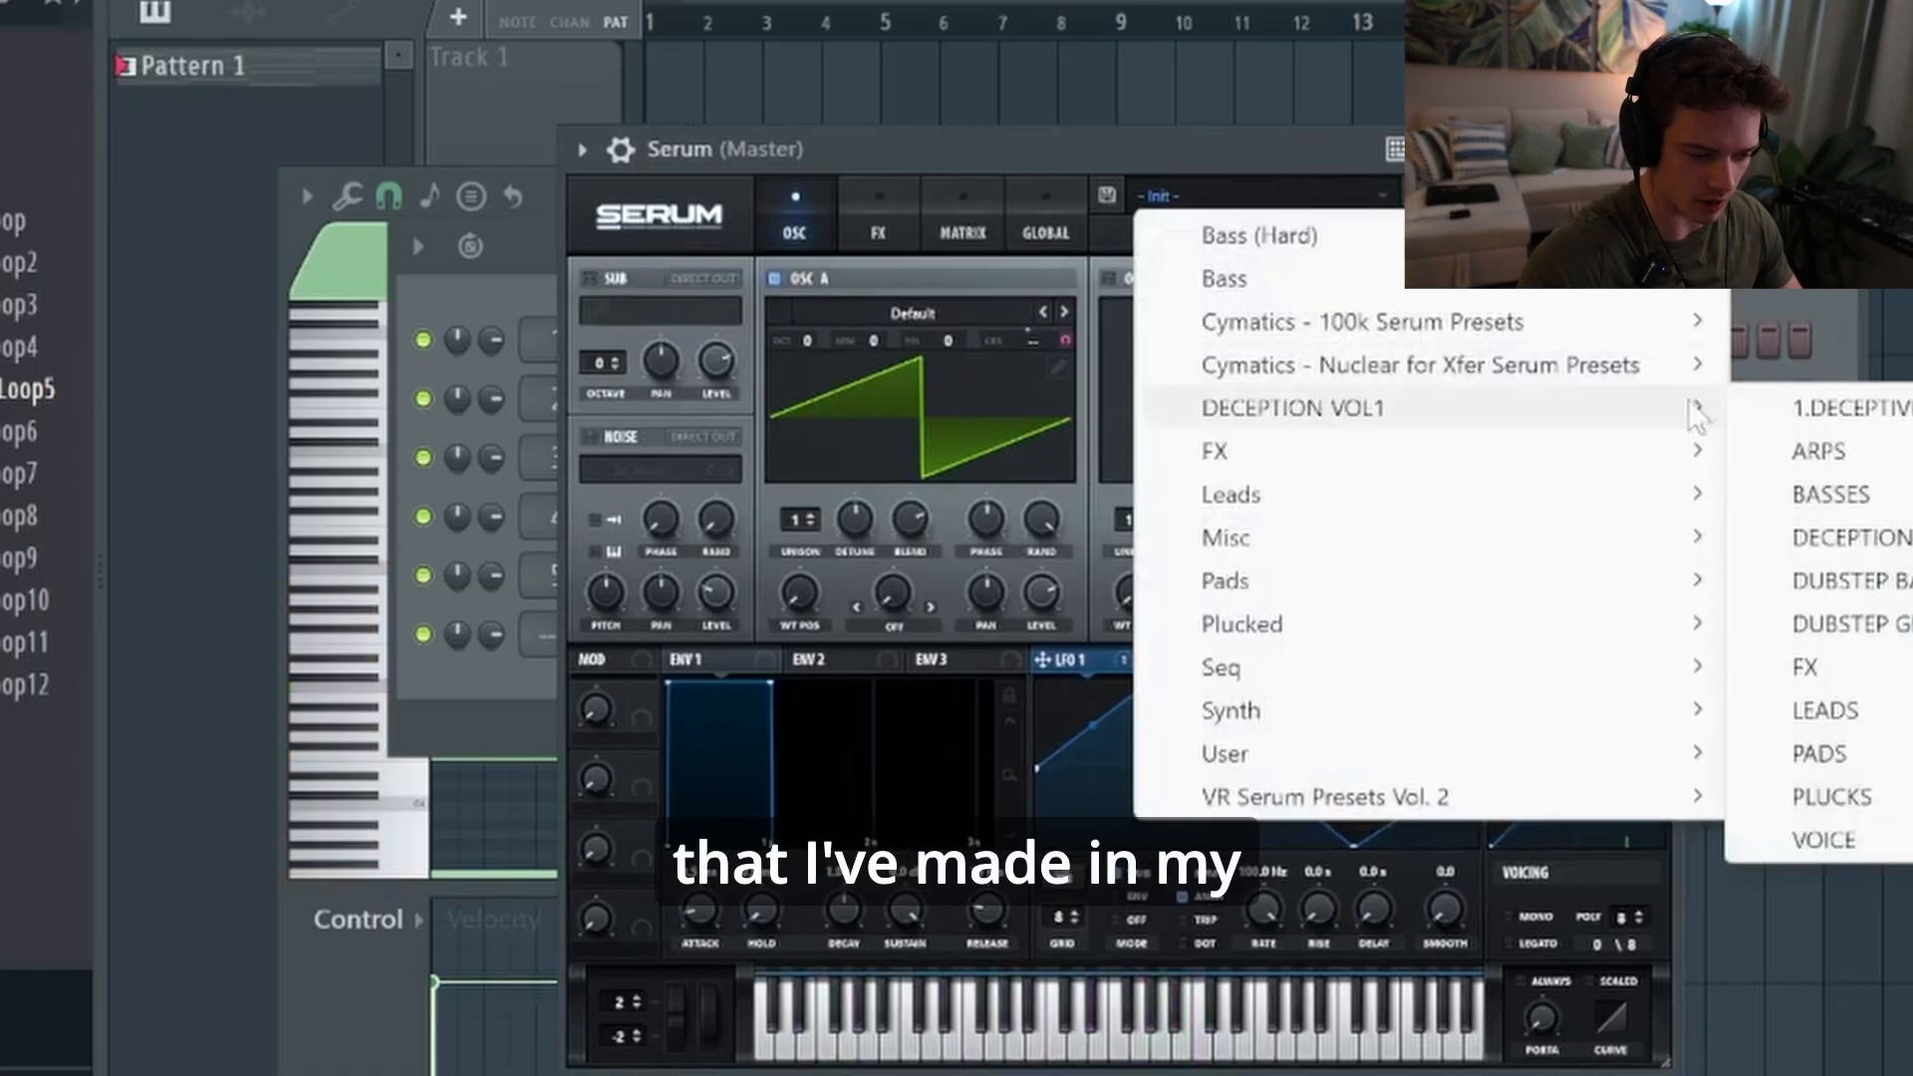
mouse_move(1901, 419)
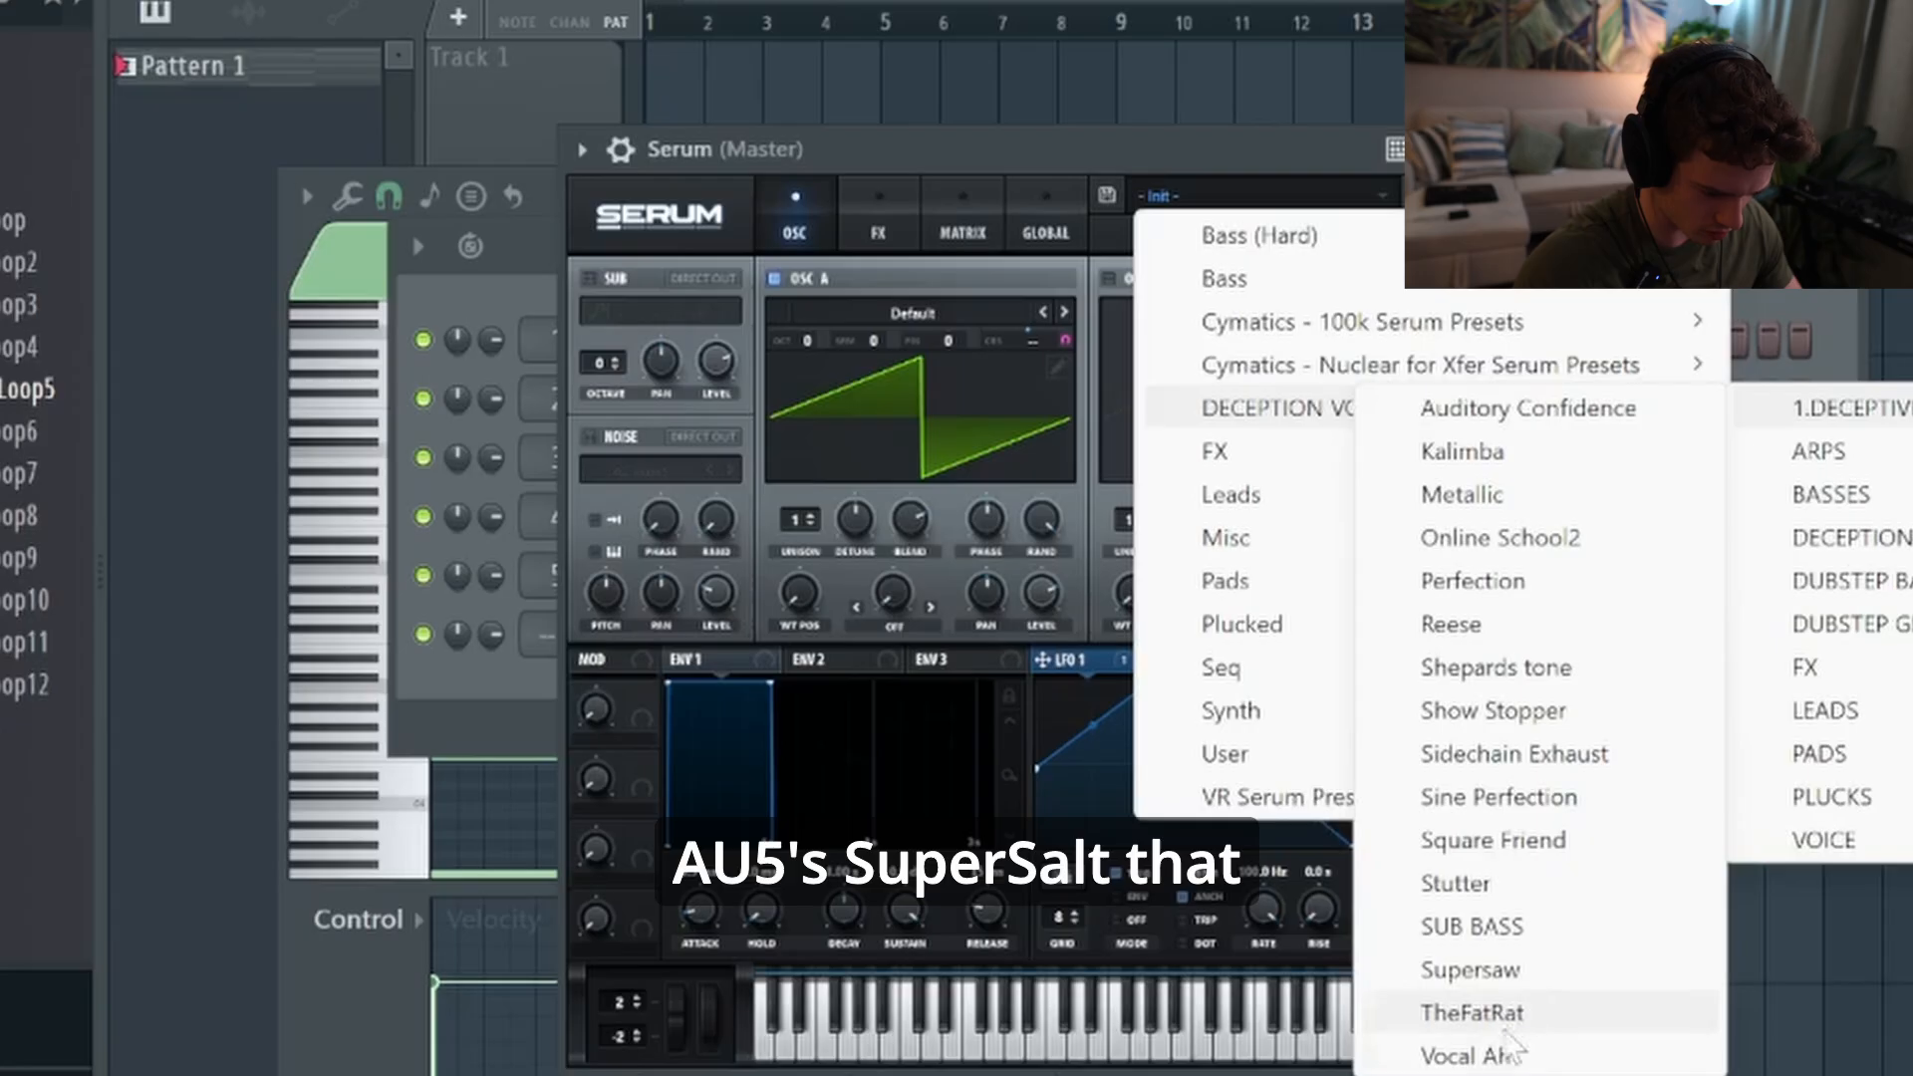
left_click(1527, 981)
left_click(865, 232)
left_click(809, 205)
Play the chord progression while adjusting the Supersaw preset's Detune macro to hear its effect
left_click_drag(887, 136, 1049, 116)
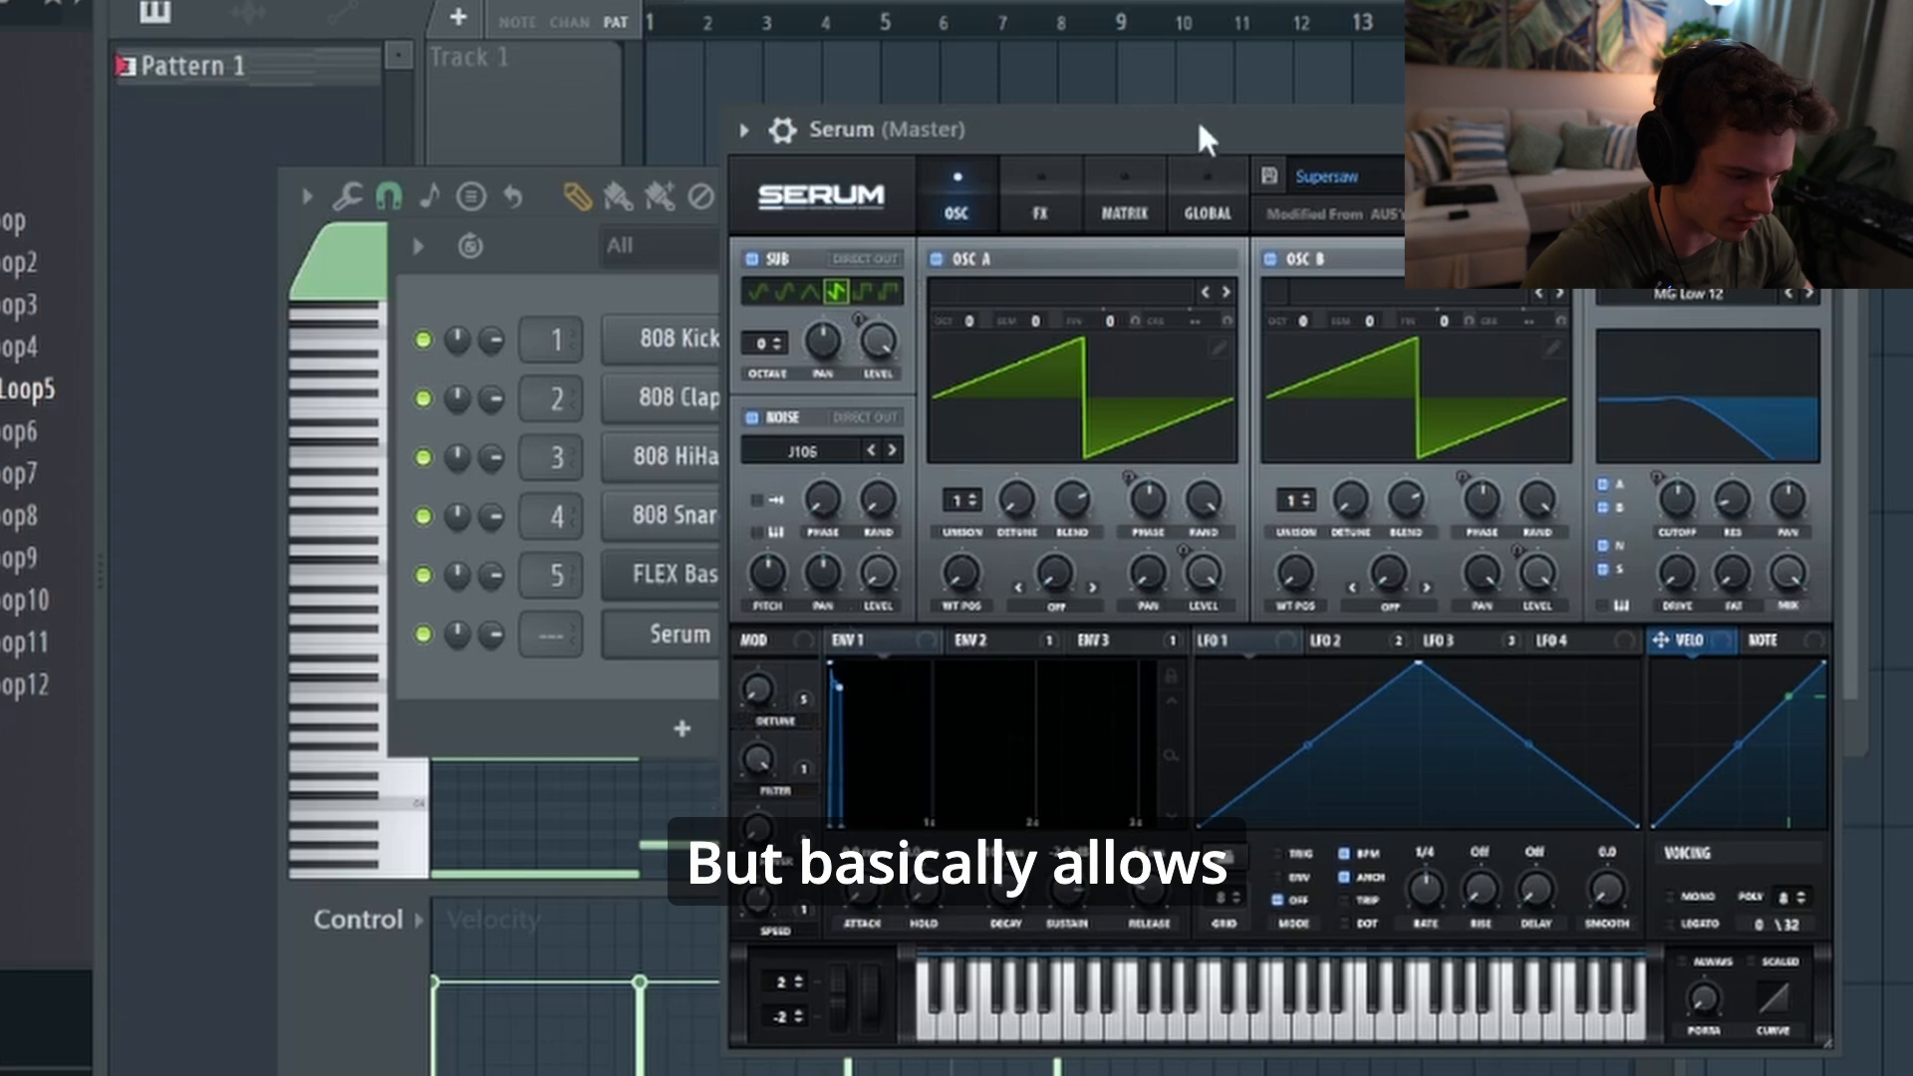
left_click_drag(1200, 129, 1259, 127)
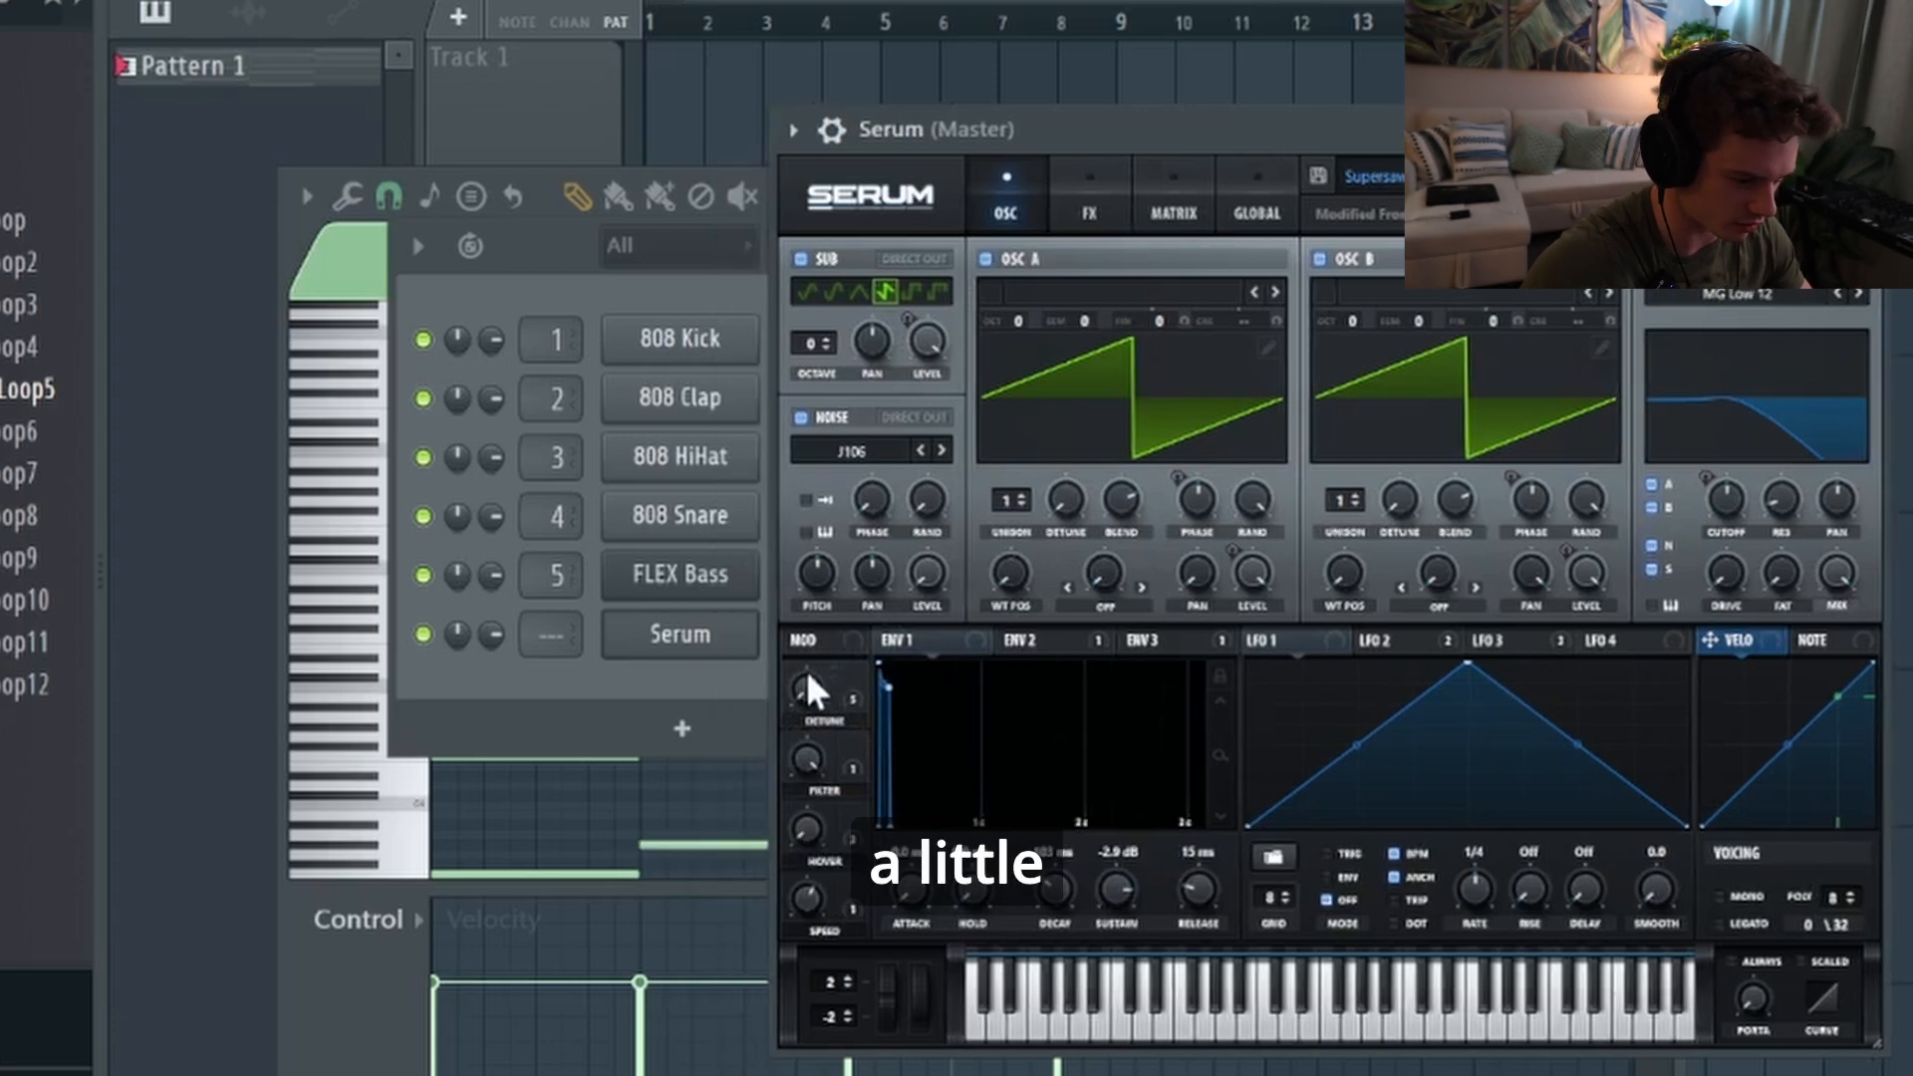
key("space")
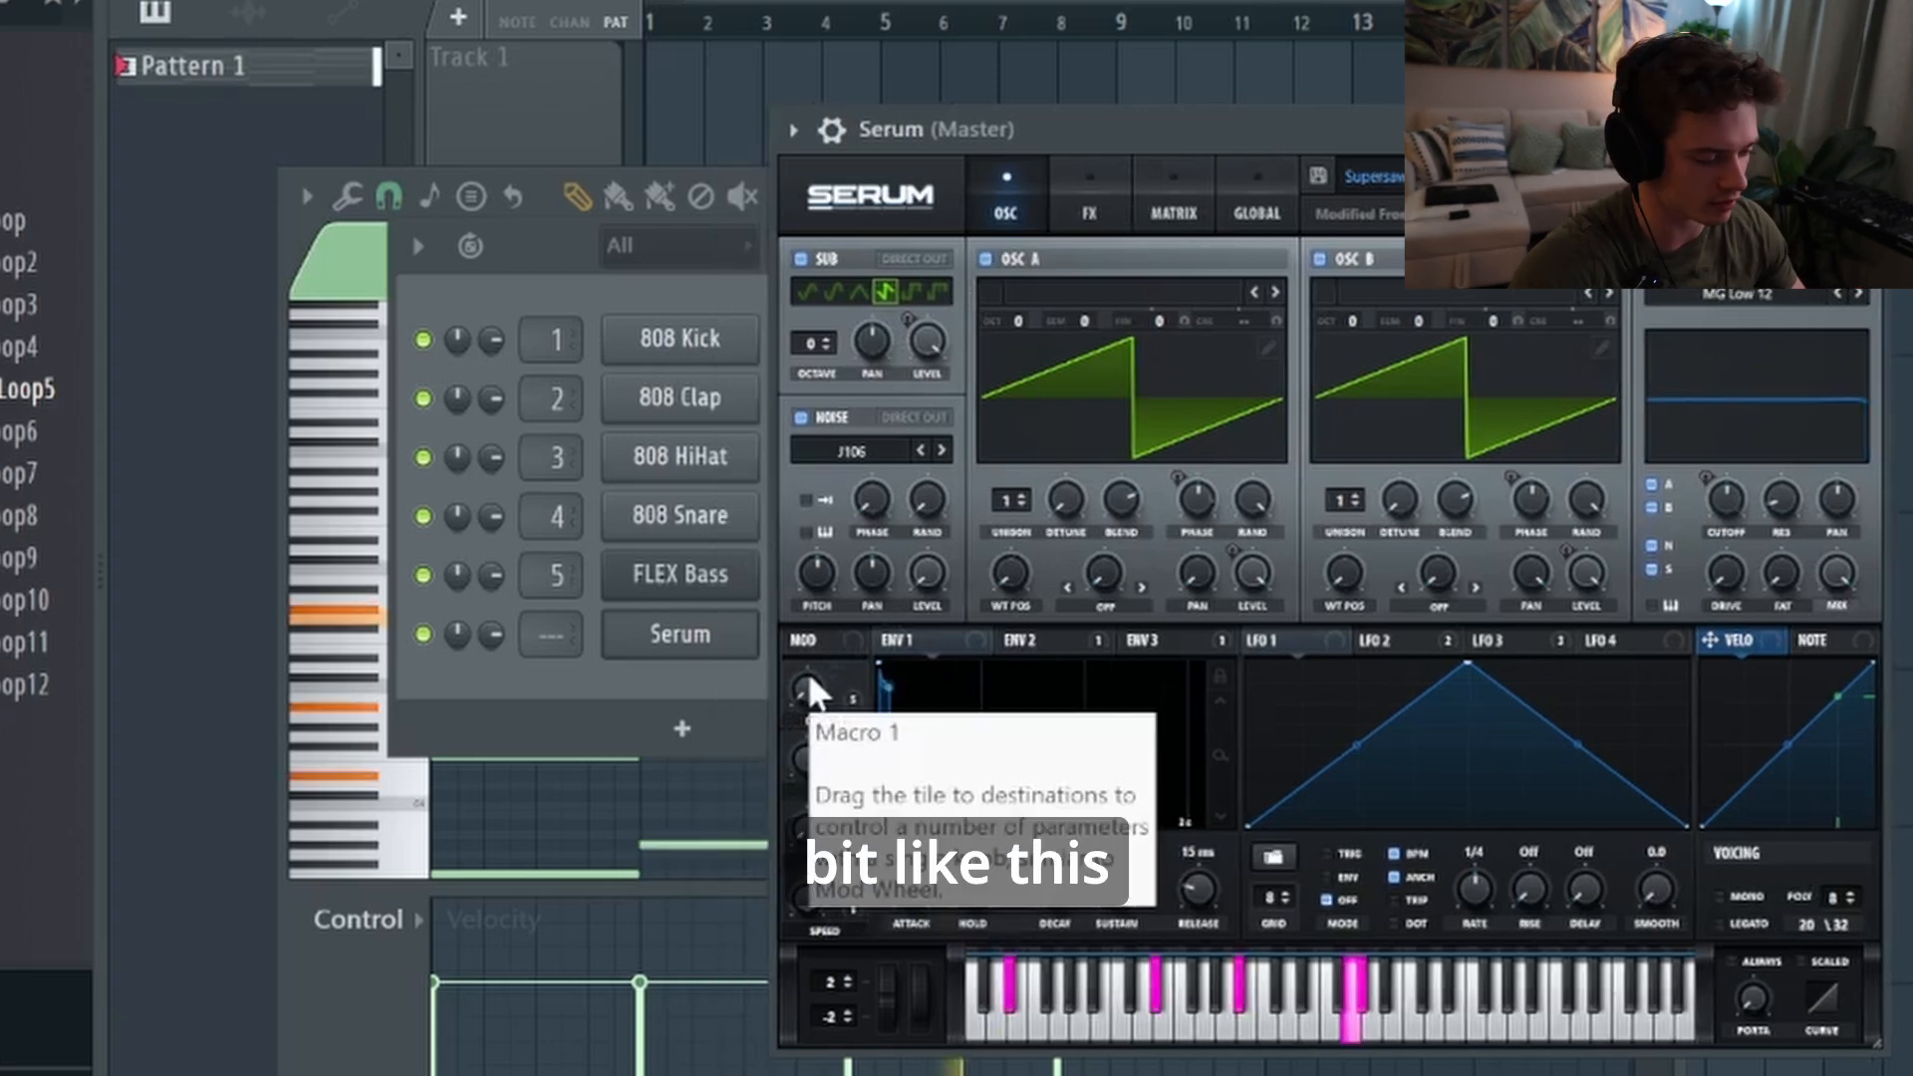
left_click_drag(809, 677, 800, 632)
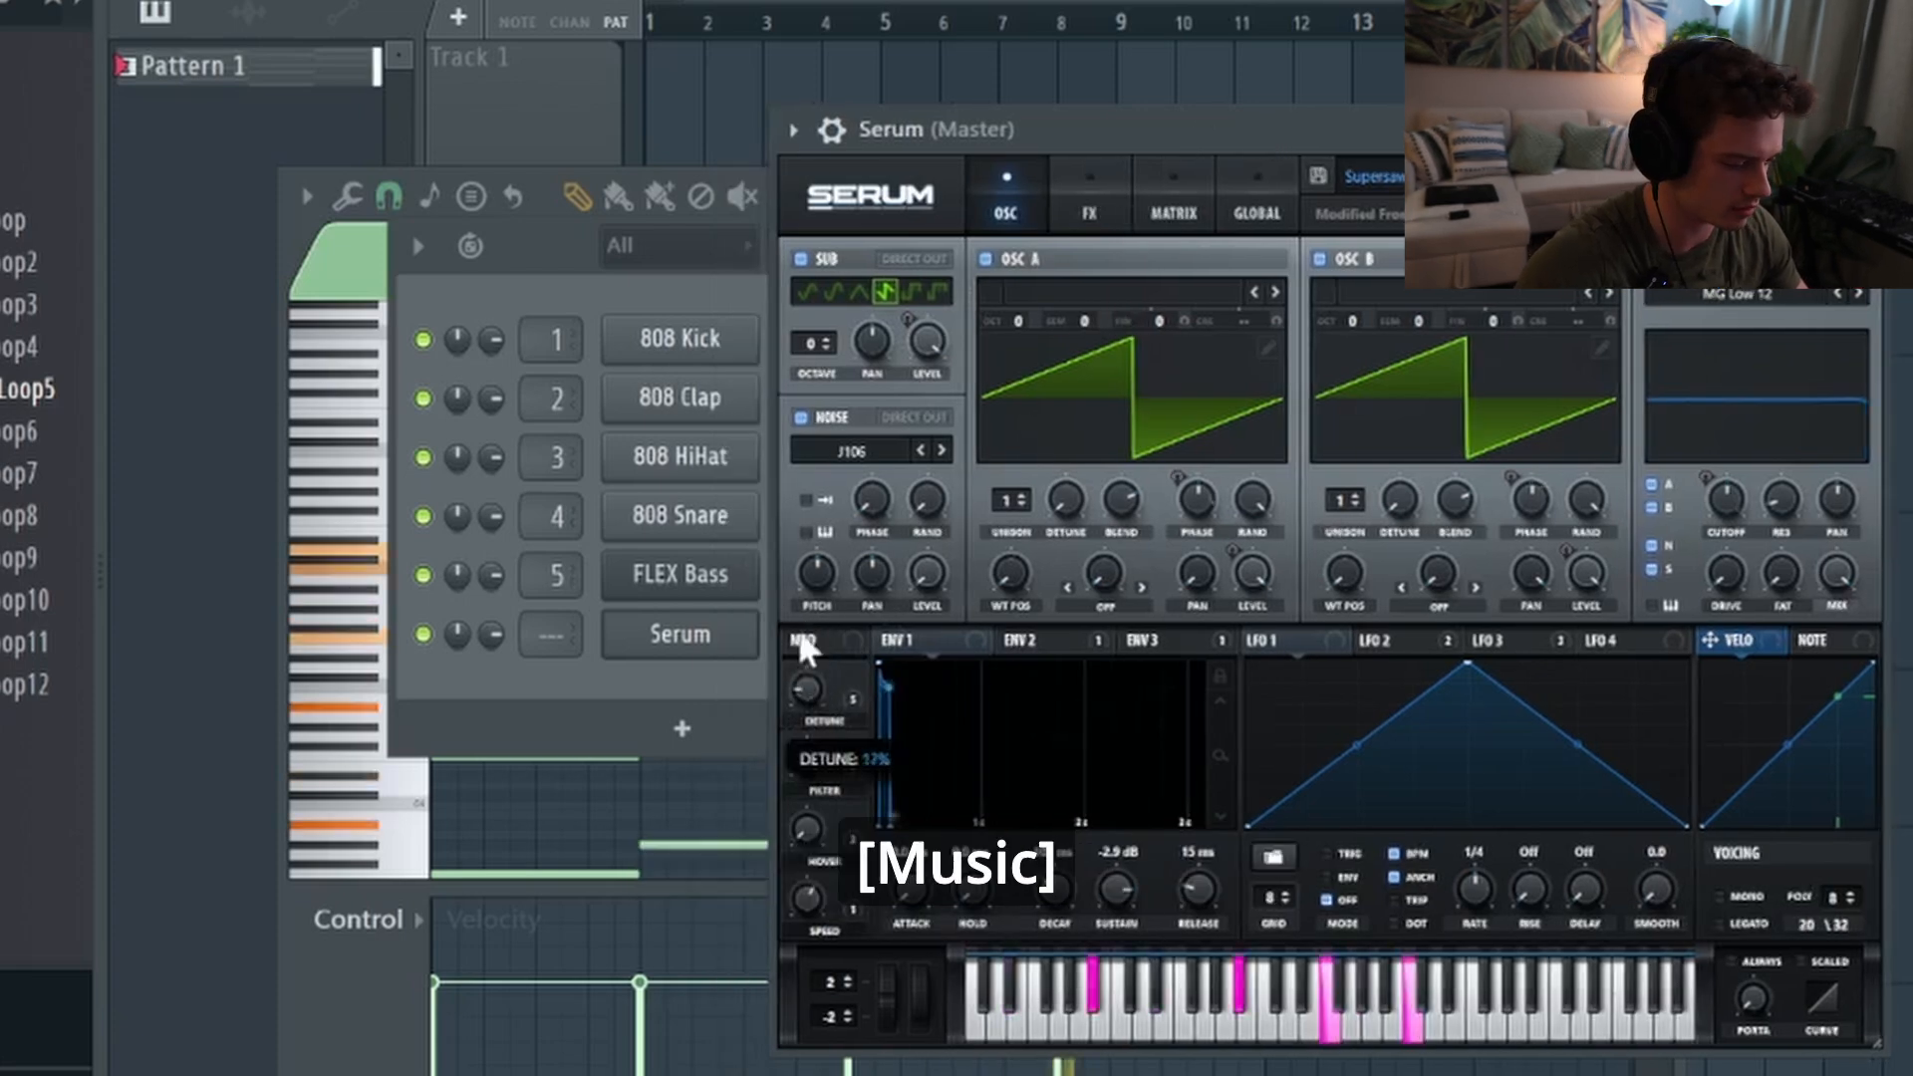
key("space")
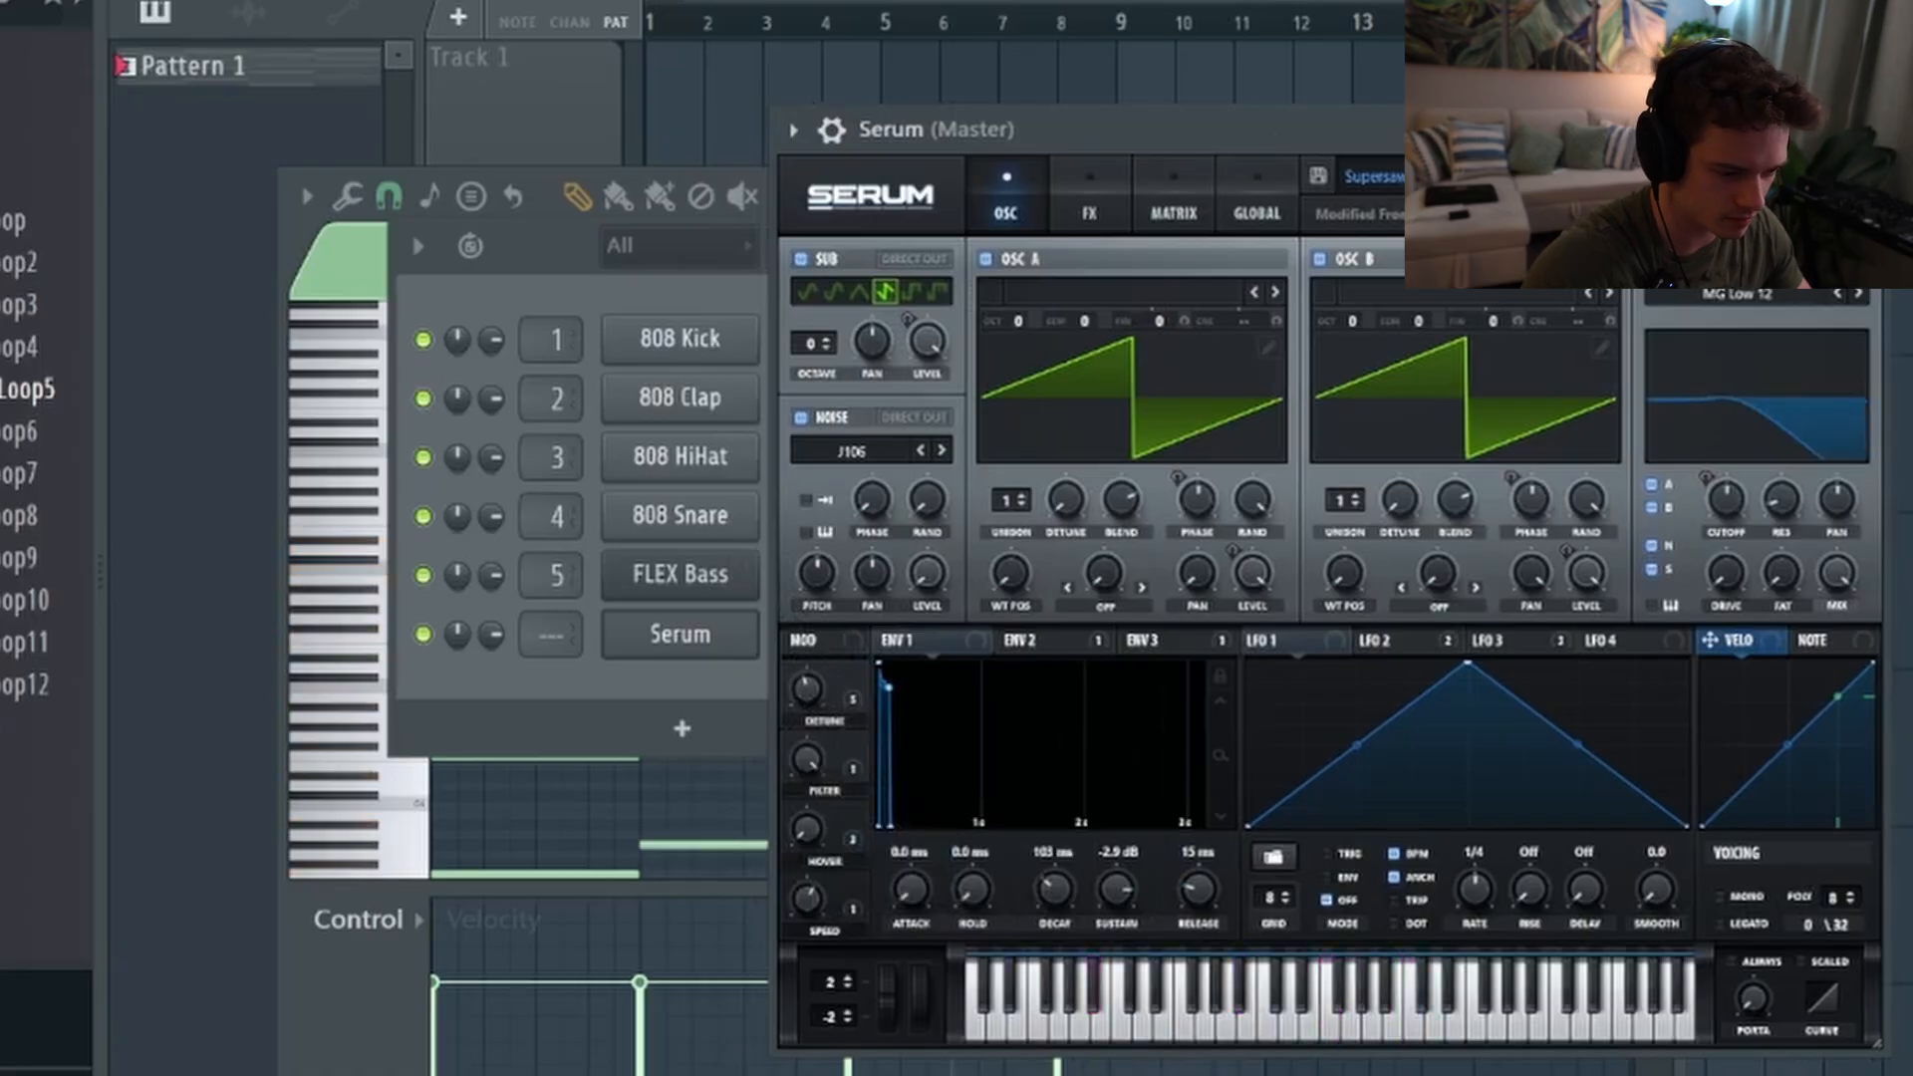
mouse_move(803, 677)
left_click_drag(1371, 126, 1318, 125)
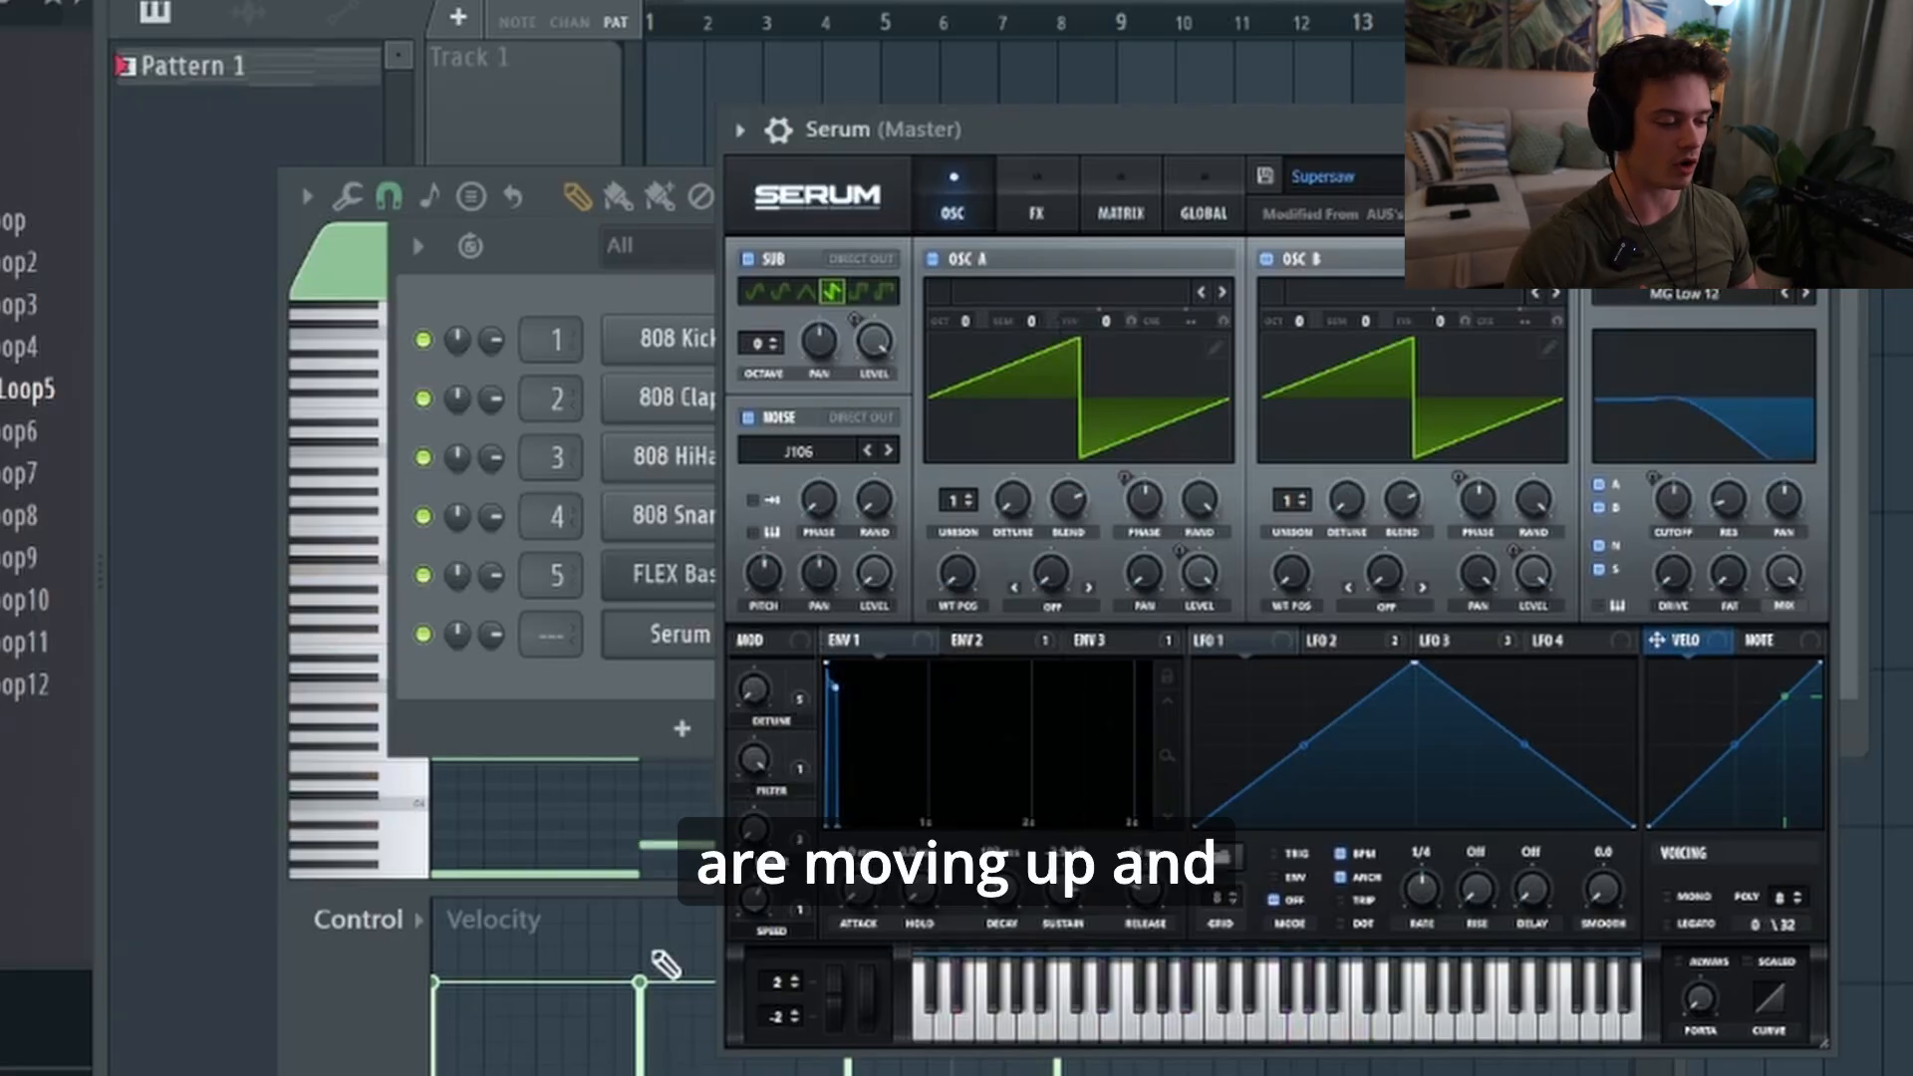
key("space")
left_click_drag(753, 687, 769, 598)
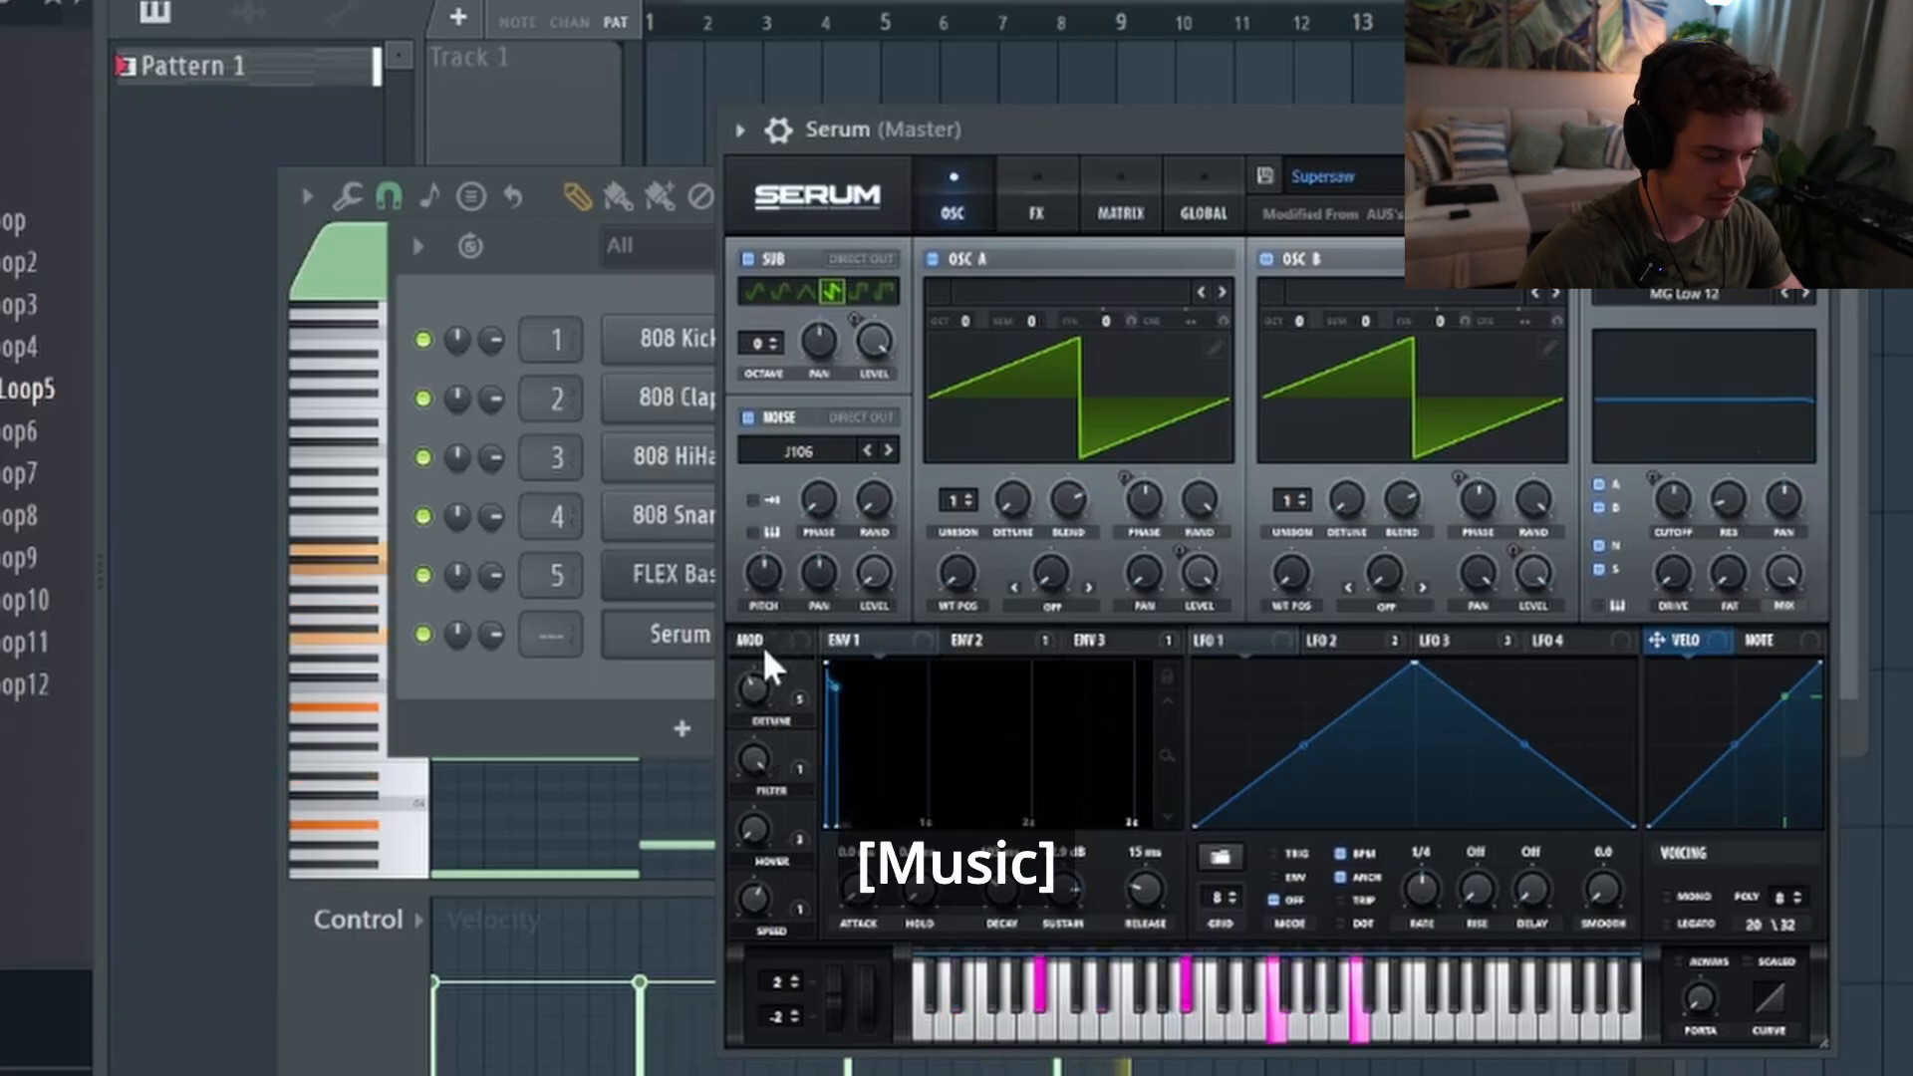
Clone the Serum channel and clone its copy, giving two additional Serum channels in the channel rack
left_click_drag(1176, 129, 1515, 130)
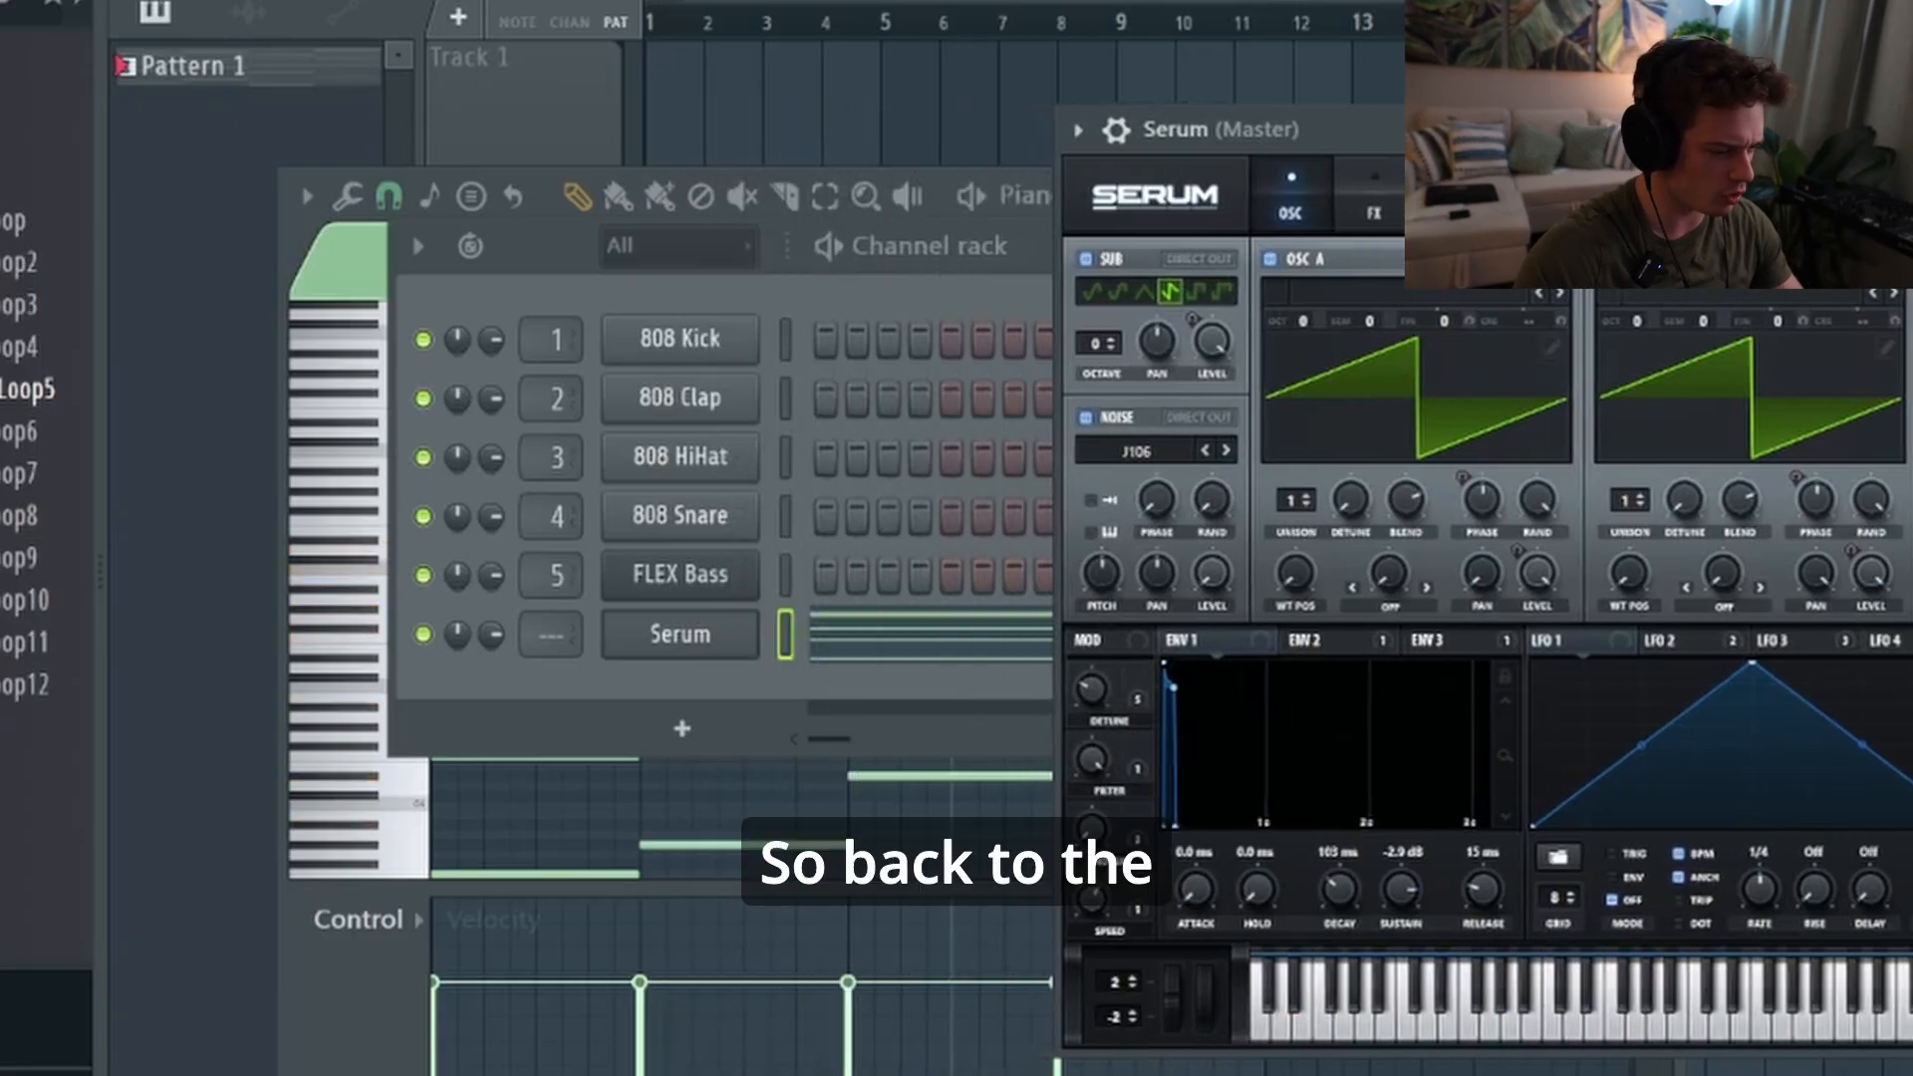
left_click_drag(1016, 259, 947, 226)
left_click_drag(1349, 140, 1374, 167)
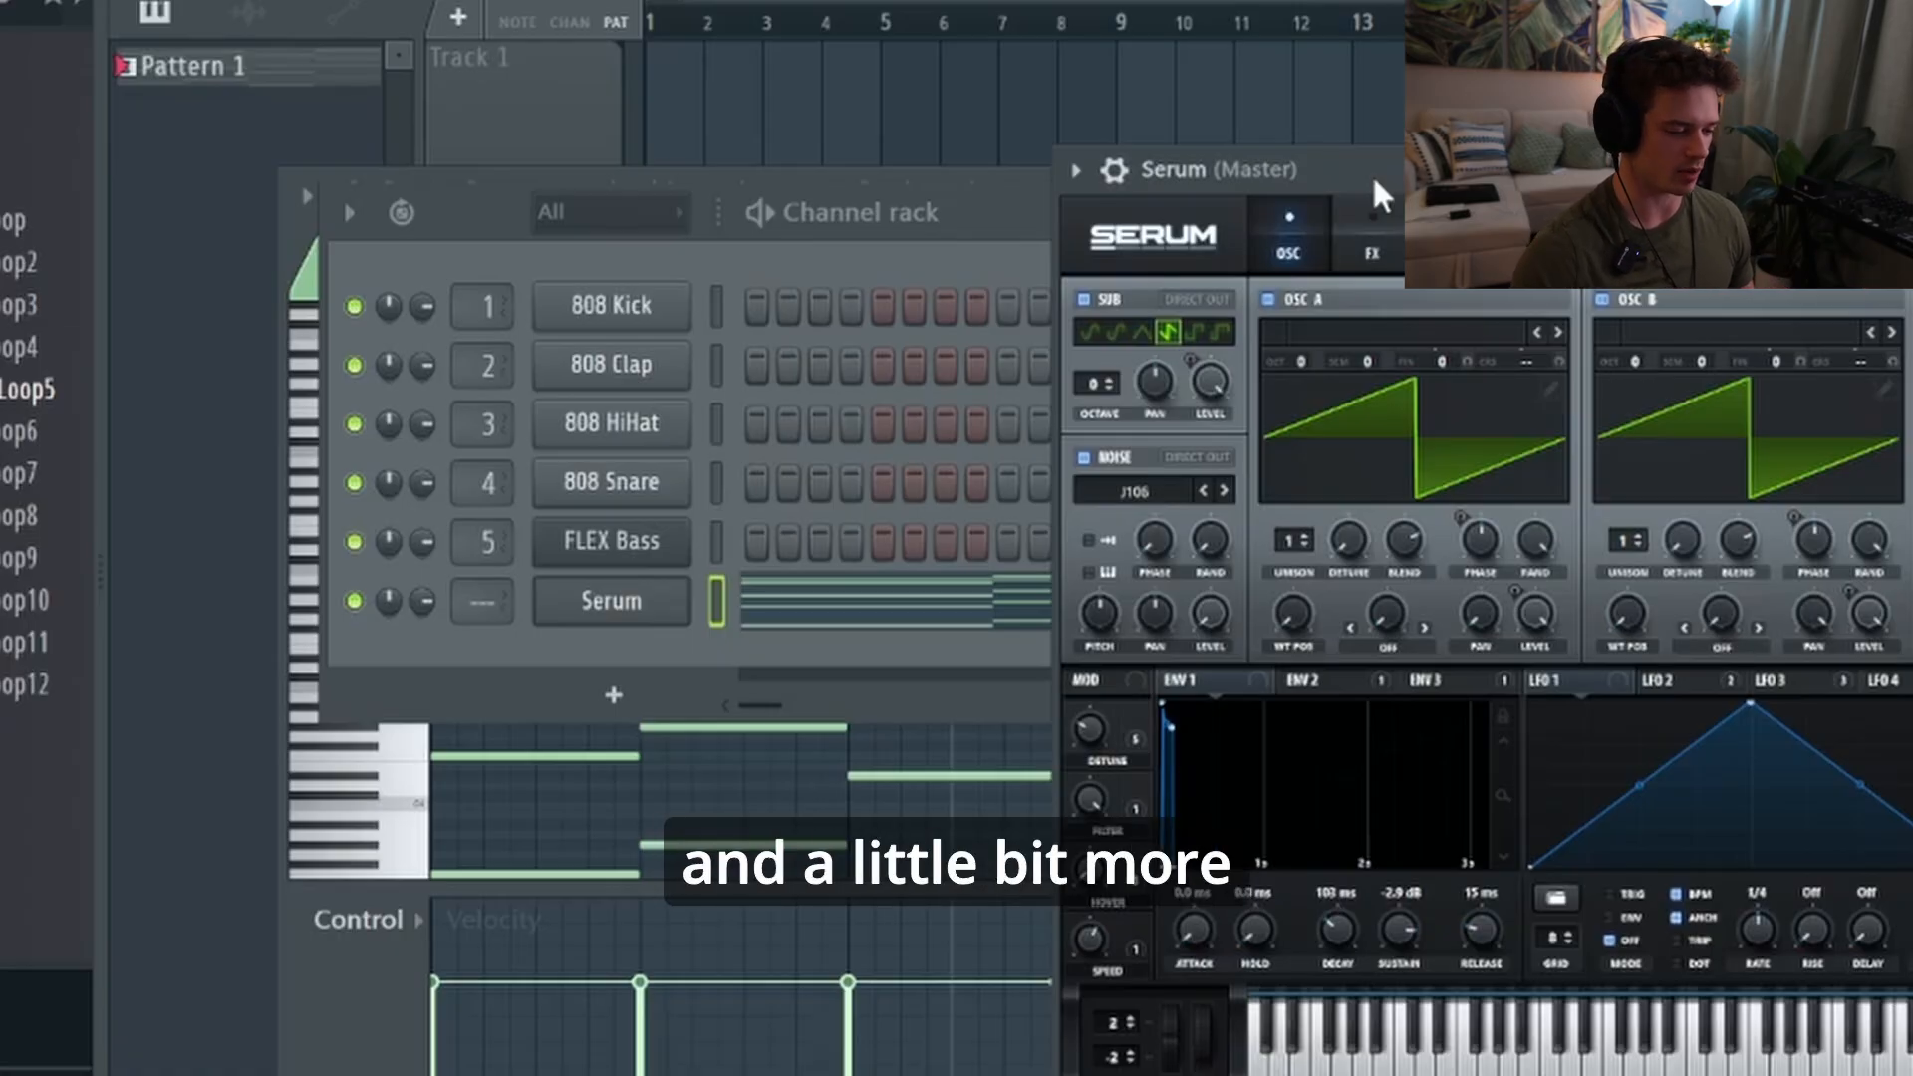
right_click(683, 593)
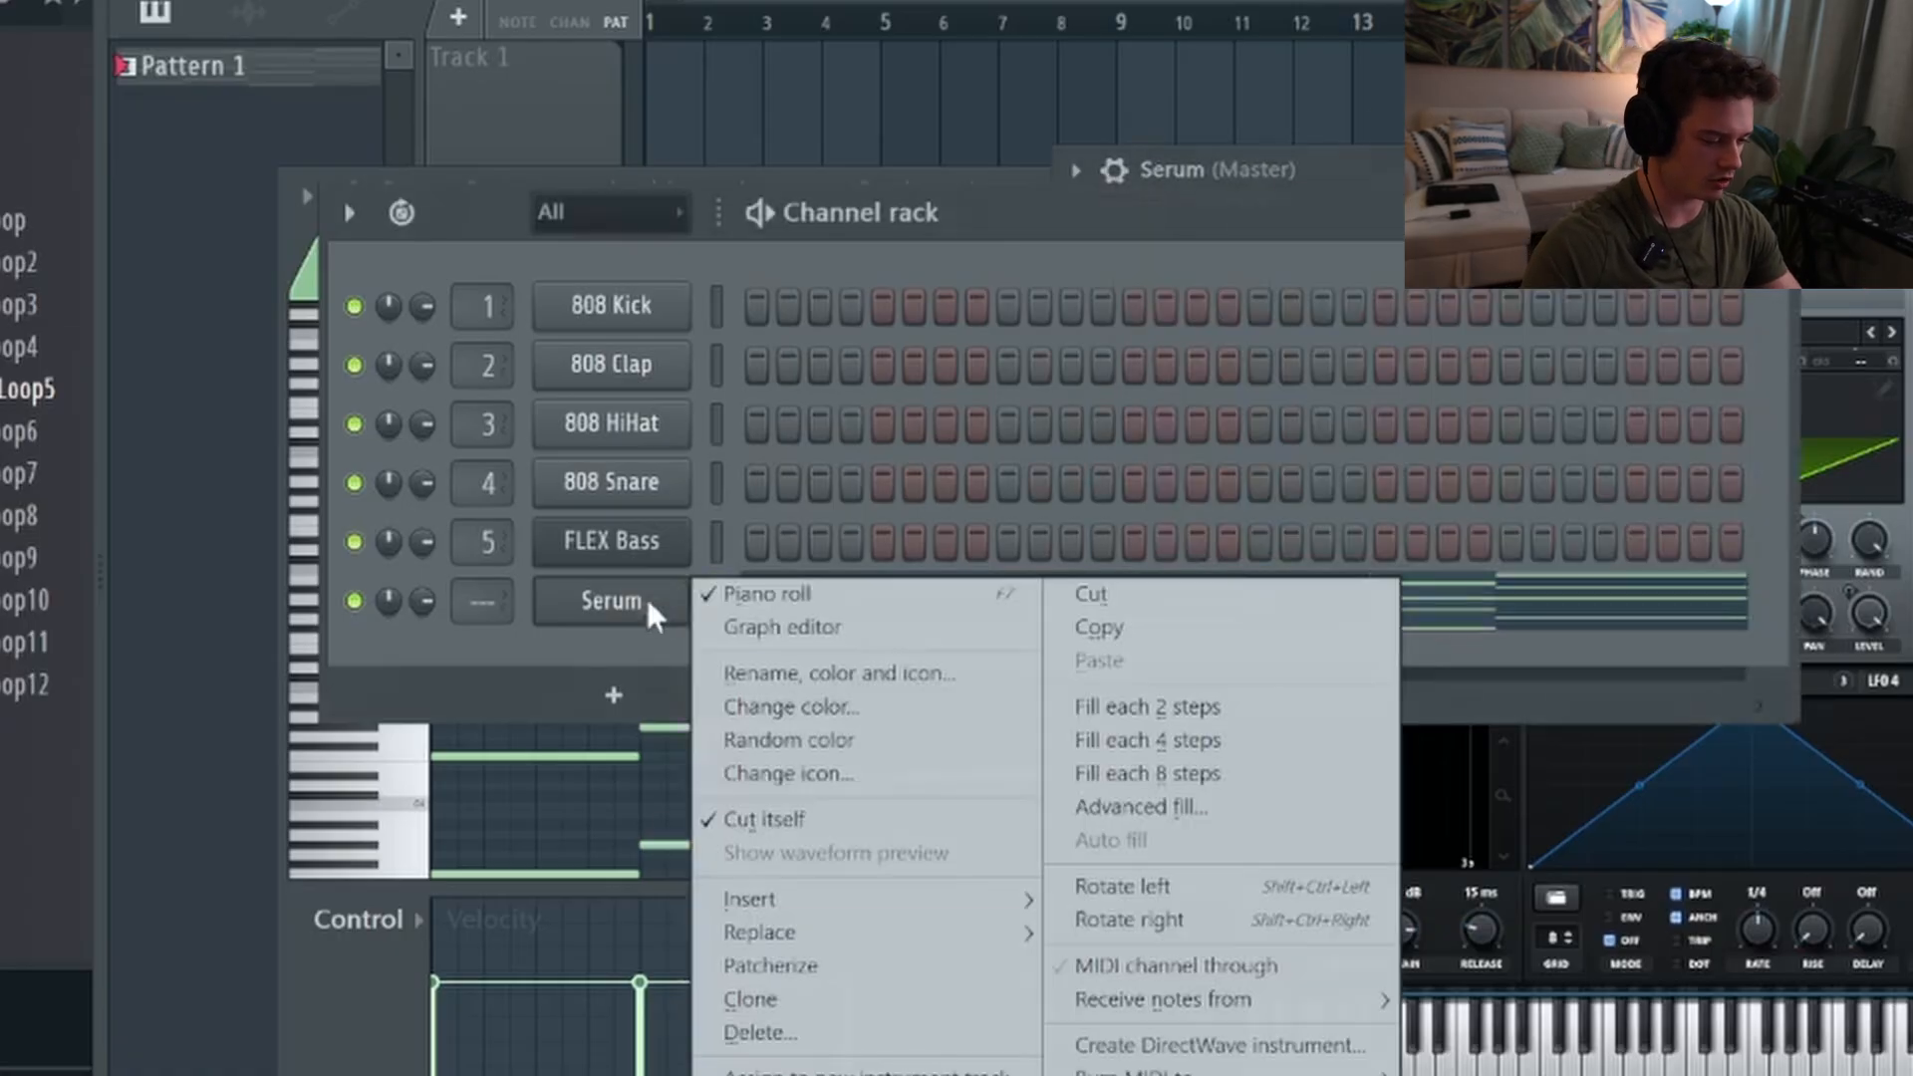
left_click(754, 998)
right_click(634, 664)
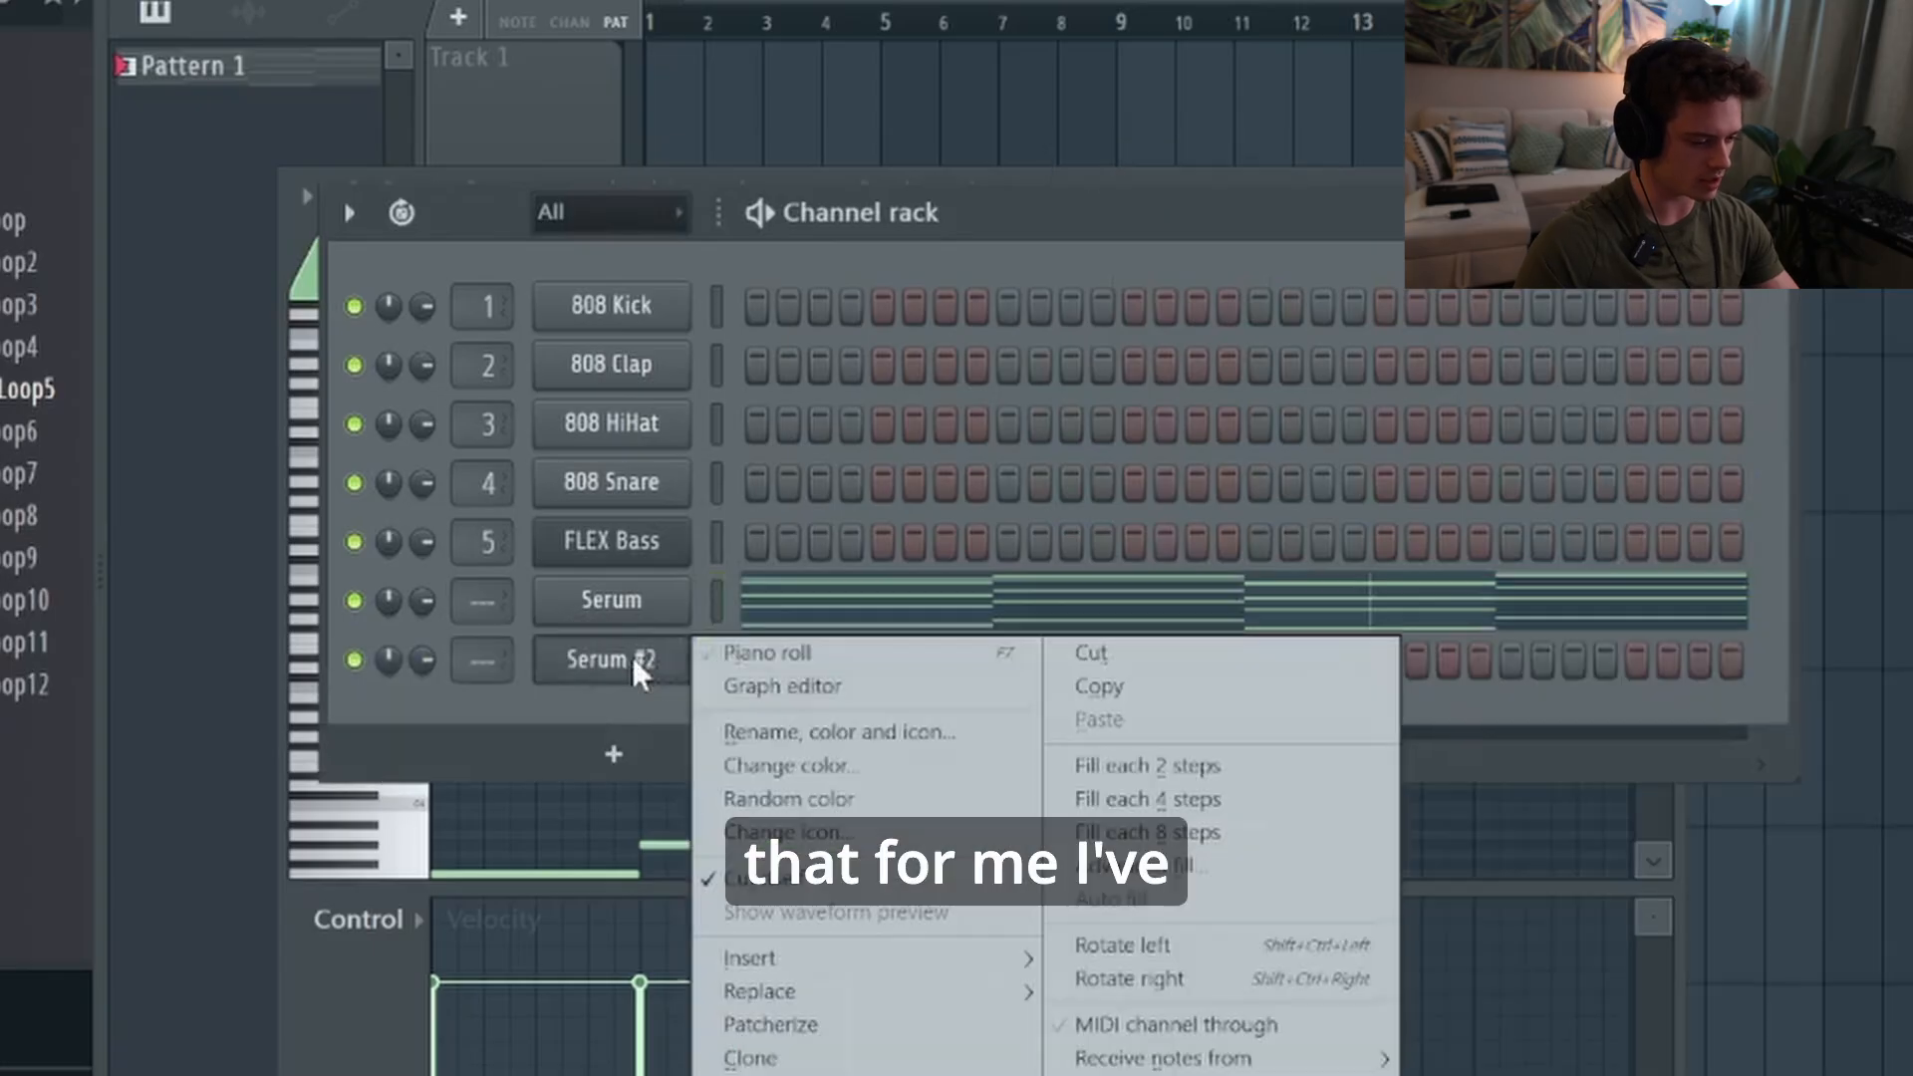
left_click(795, 1059)
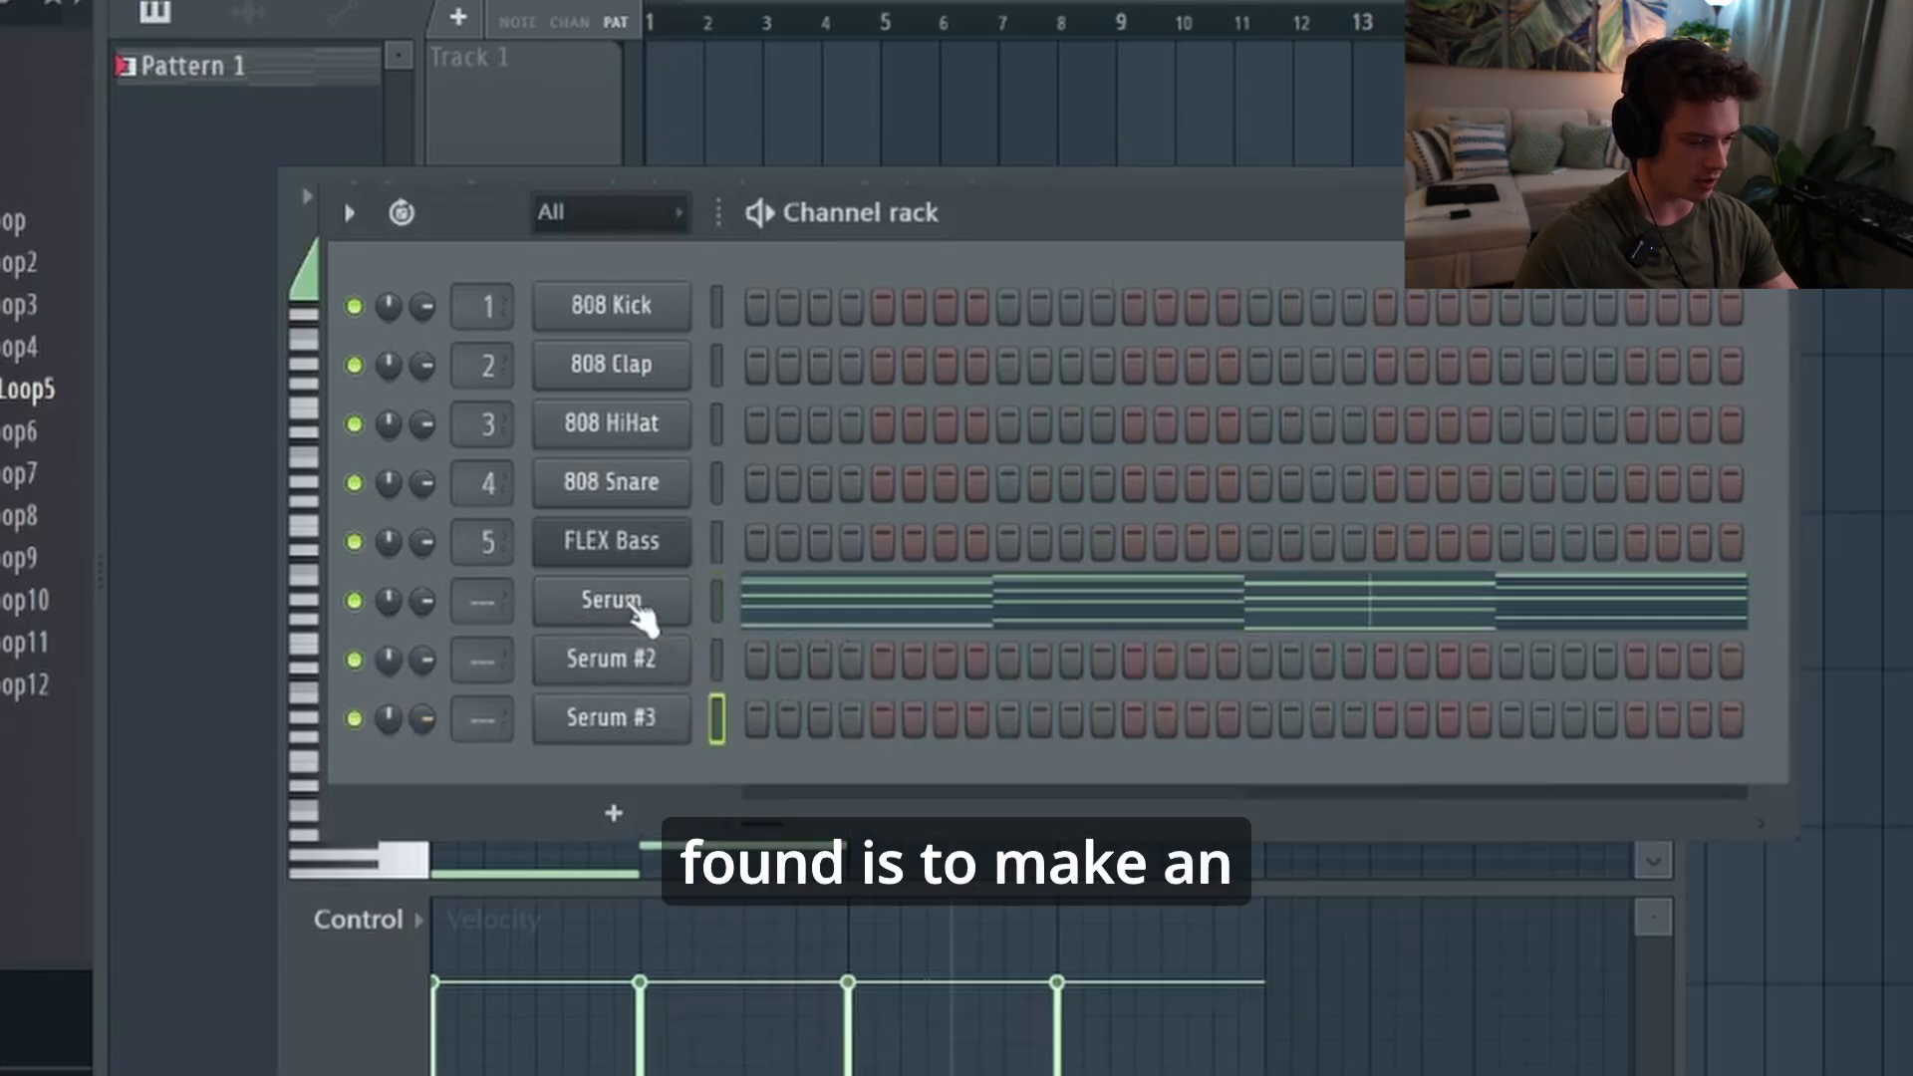
Copy all chord notes from the original Serum channel into the piano roll of Serum #2
right_click(698, 598)
left_click(775, 595)
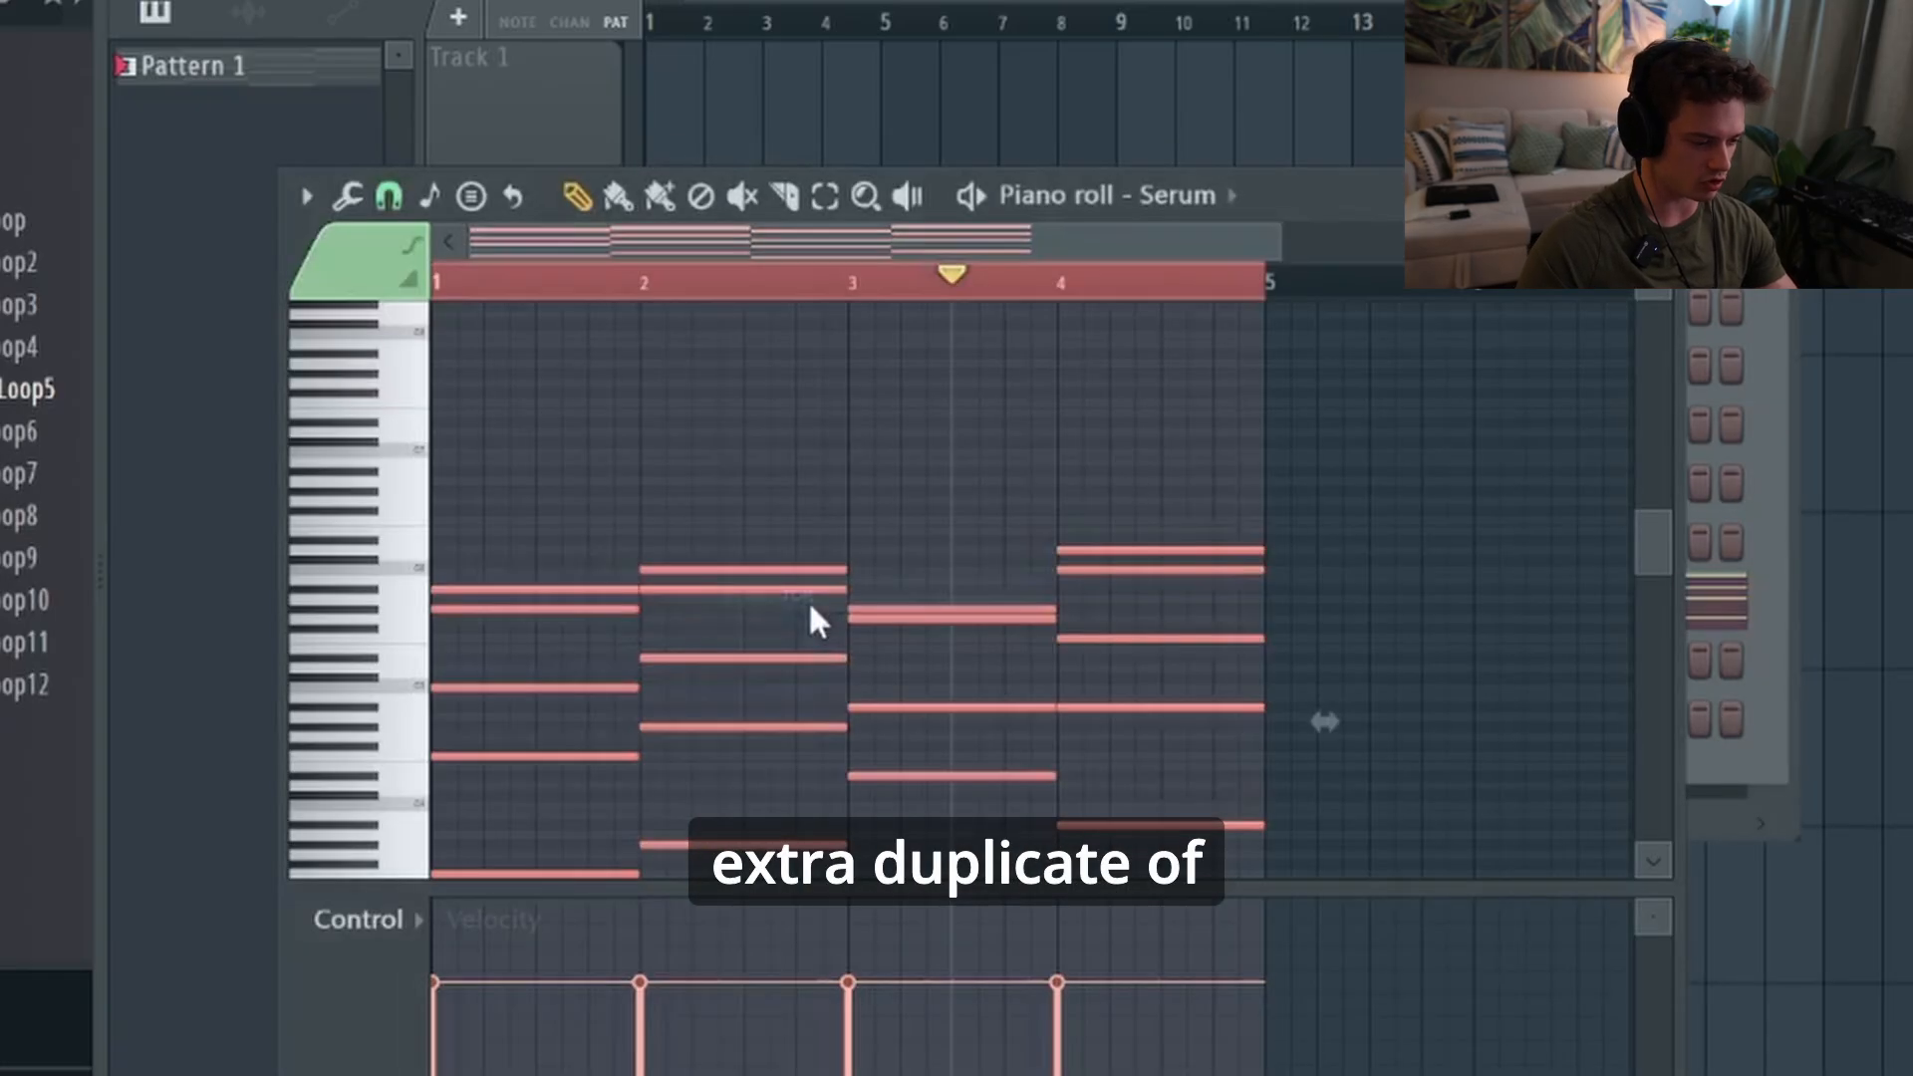
left_click(1708, 302)
right_click(657, 669)
left_click(761, 646)
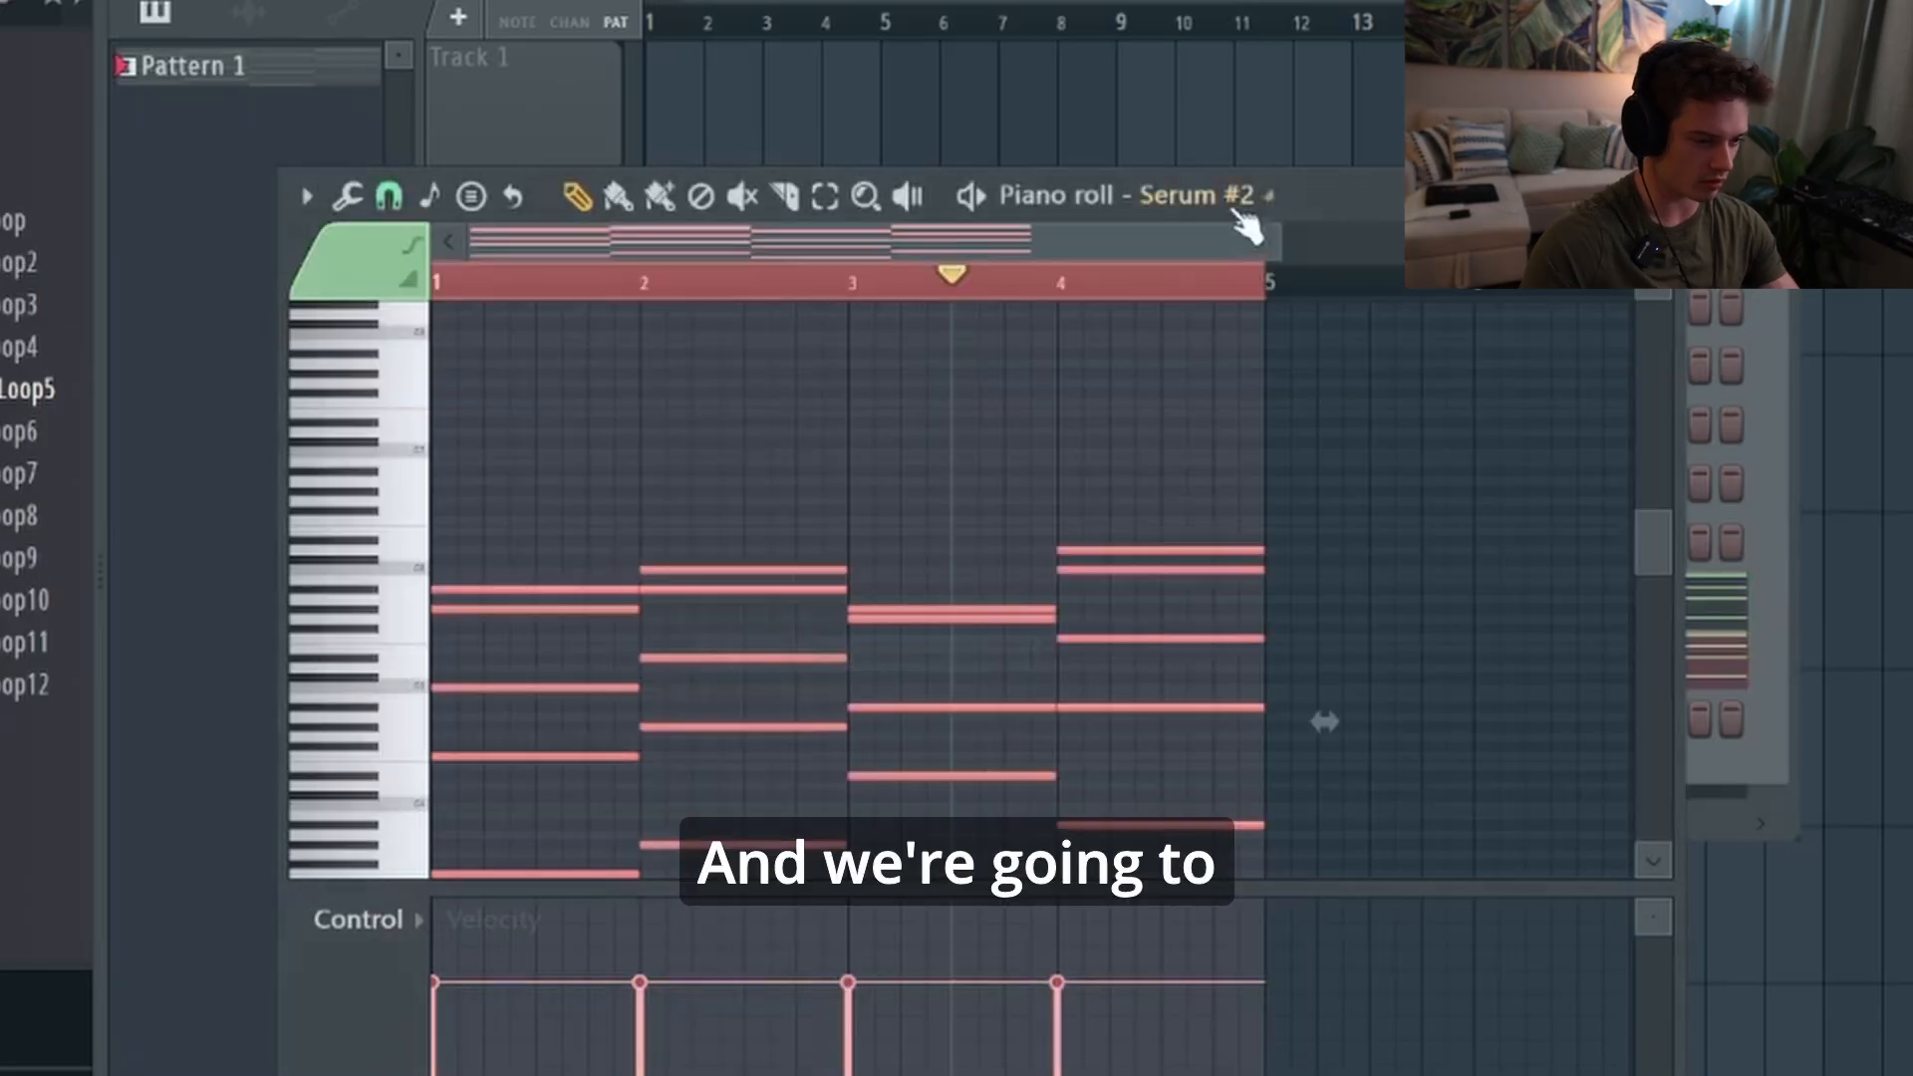
left_click_drag(1232, 211, 1194, 317)
left_click(1343, 249)
Mute the original Serum channel and raise the chords of Serum #2 by one octave
left_click(568, 663)
left_click(355, 601)
left_click(644, 666)
left_click(643, 666)
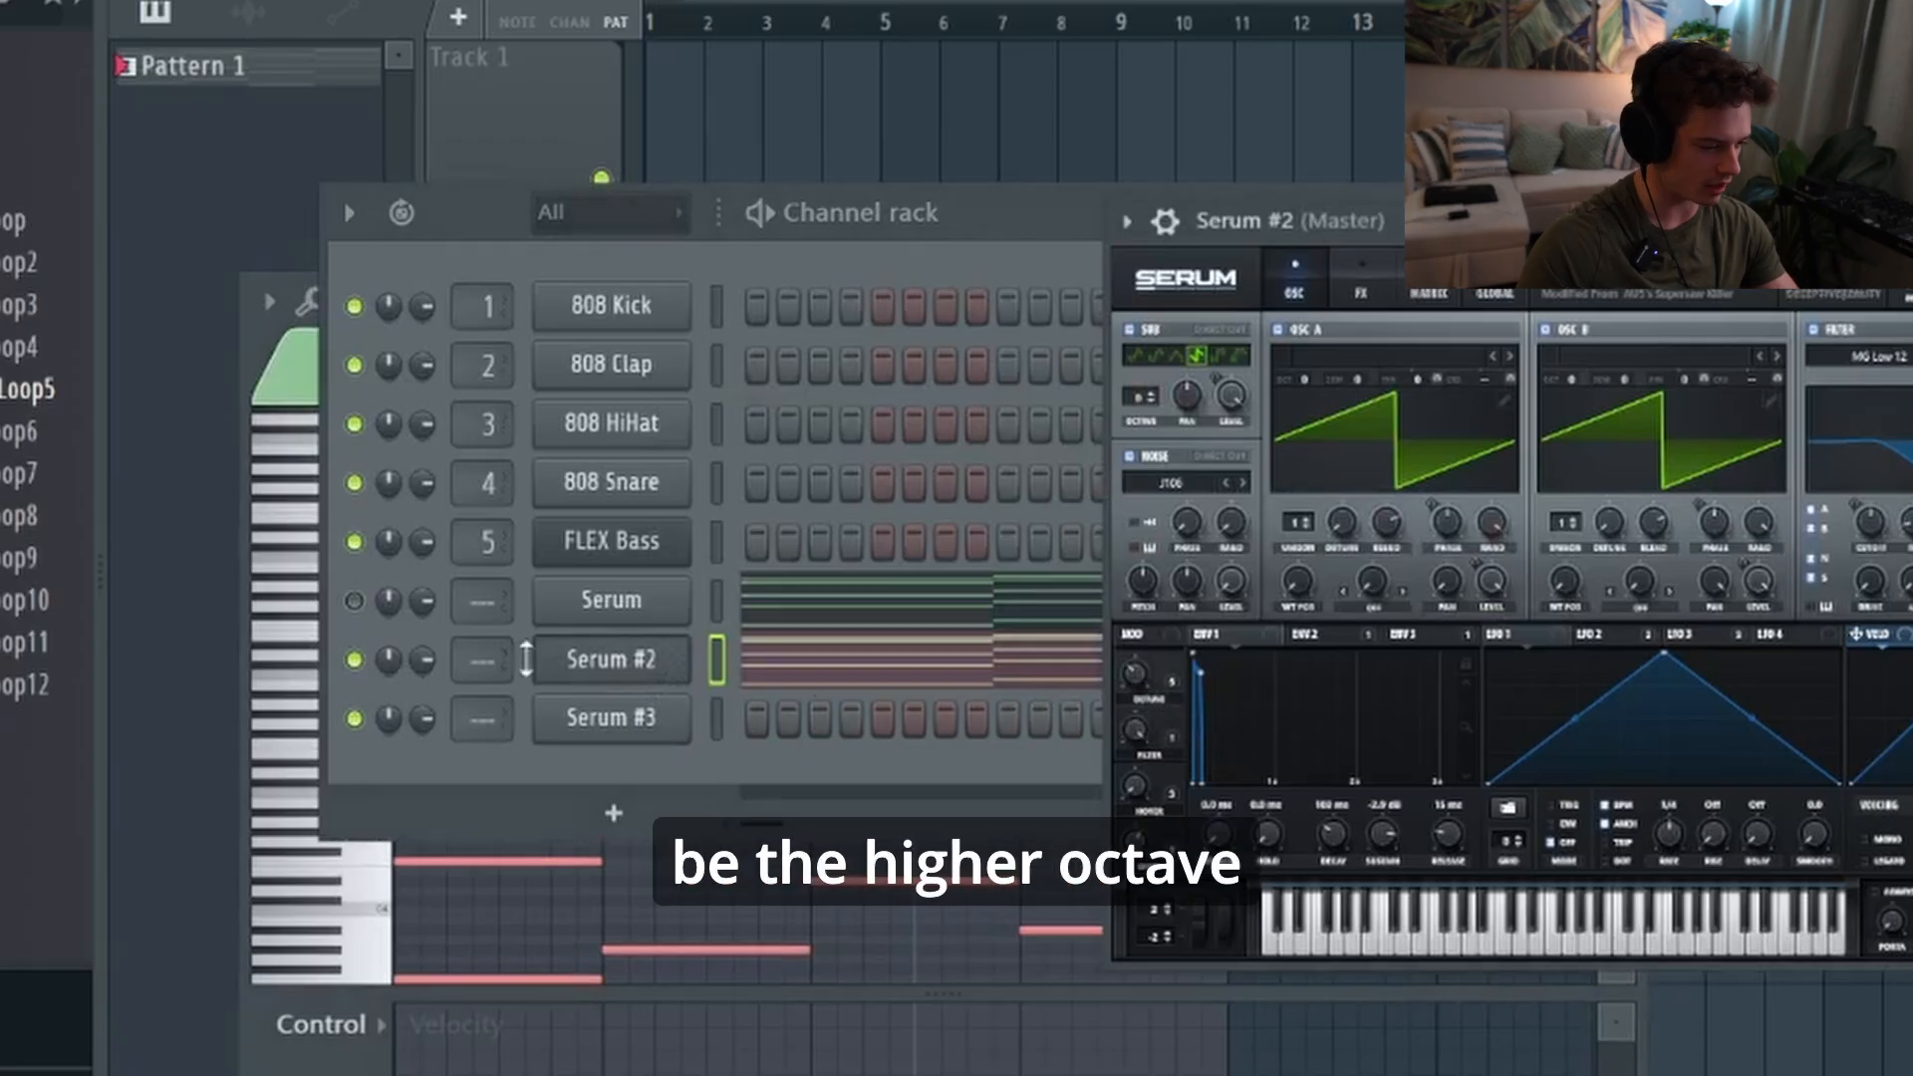
key("space")
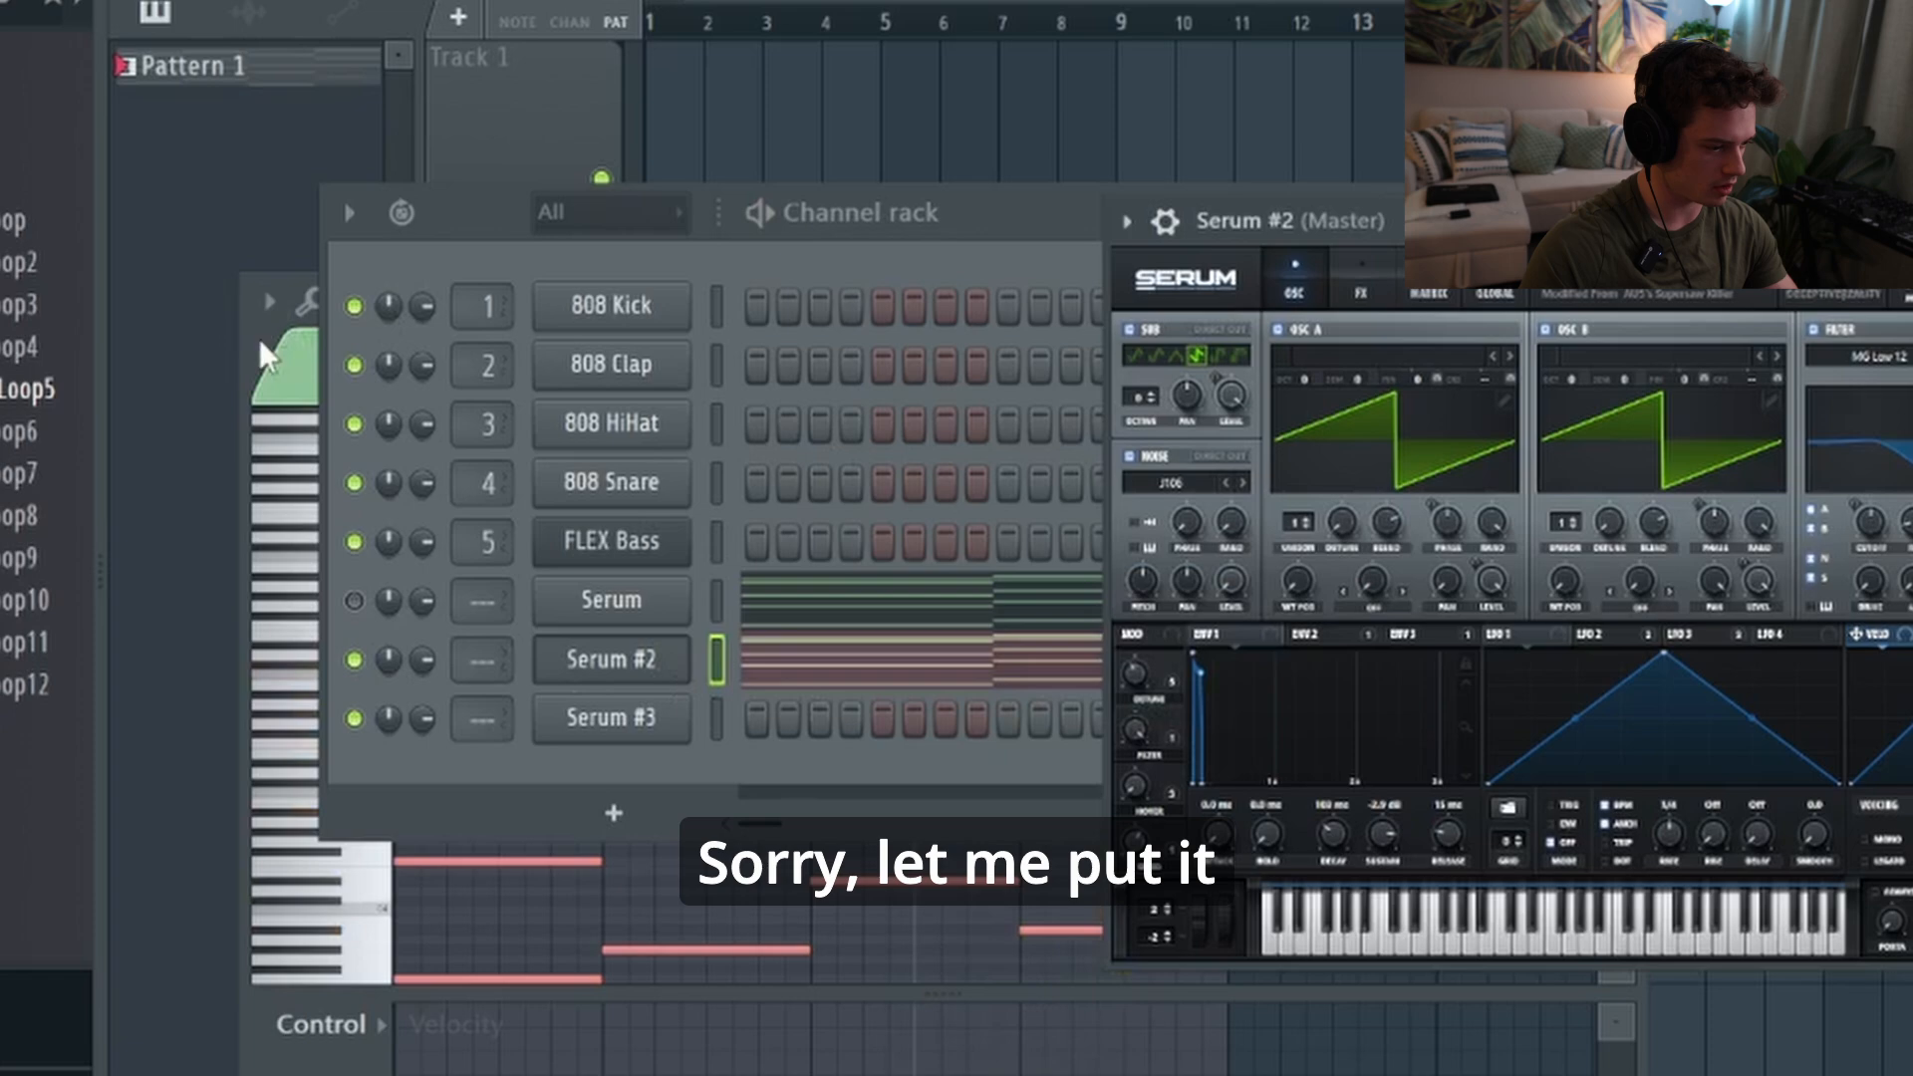
left_click(255, 344)
key("ctrl+Up")
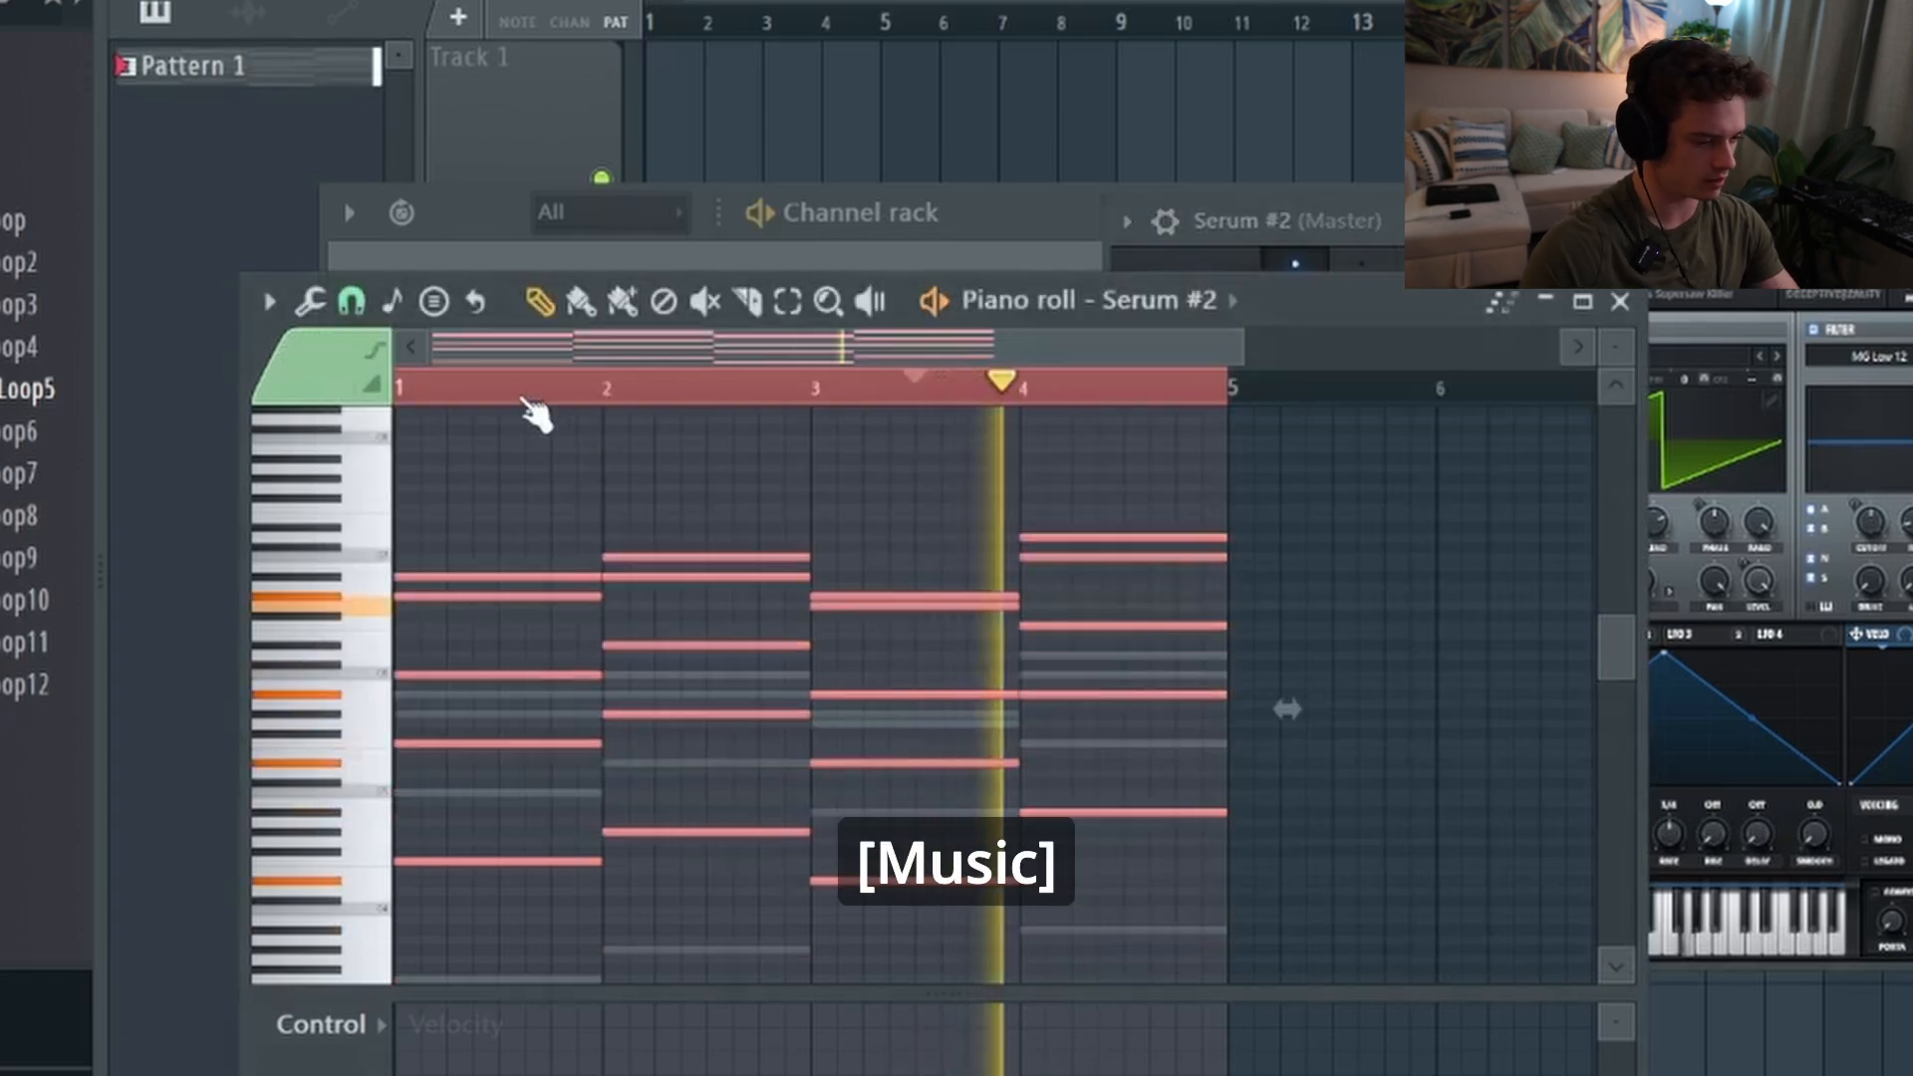
Unmute the original Serum channel, play both octave layers together and bring up the original Serum's settings
left_click(1025, 233)
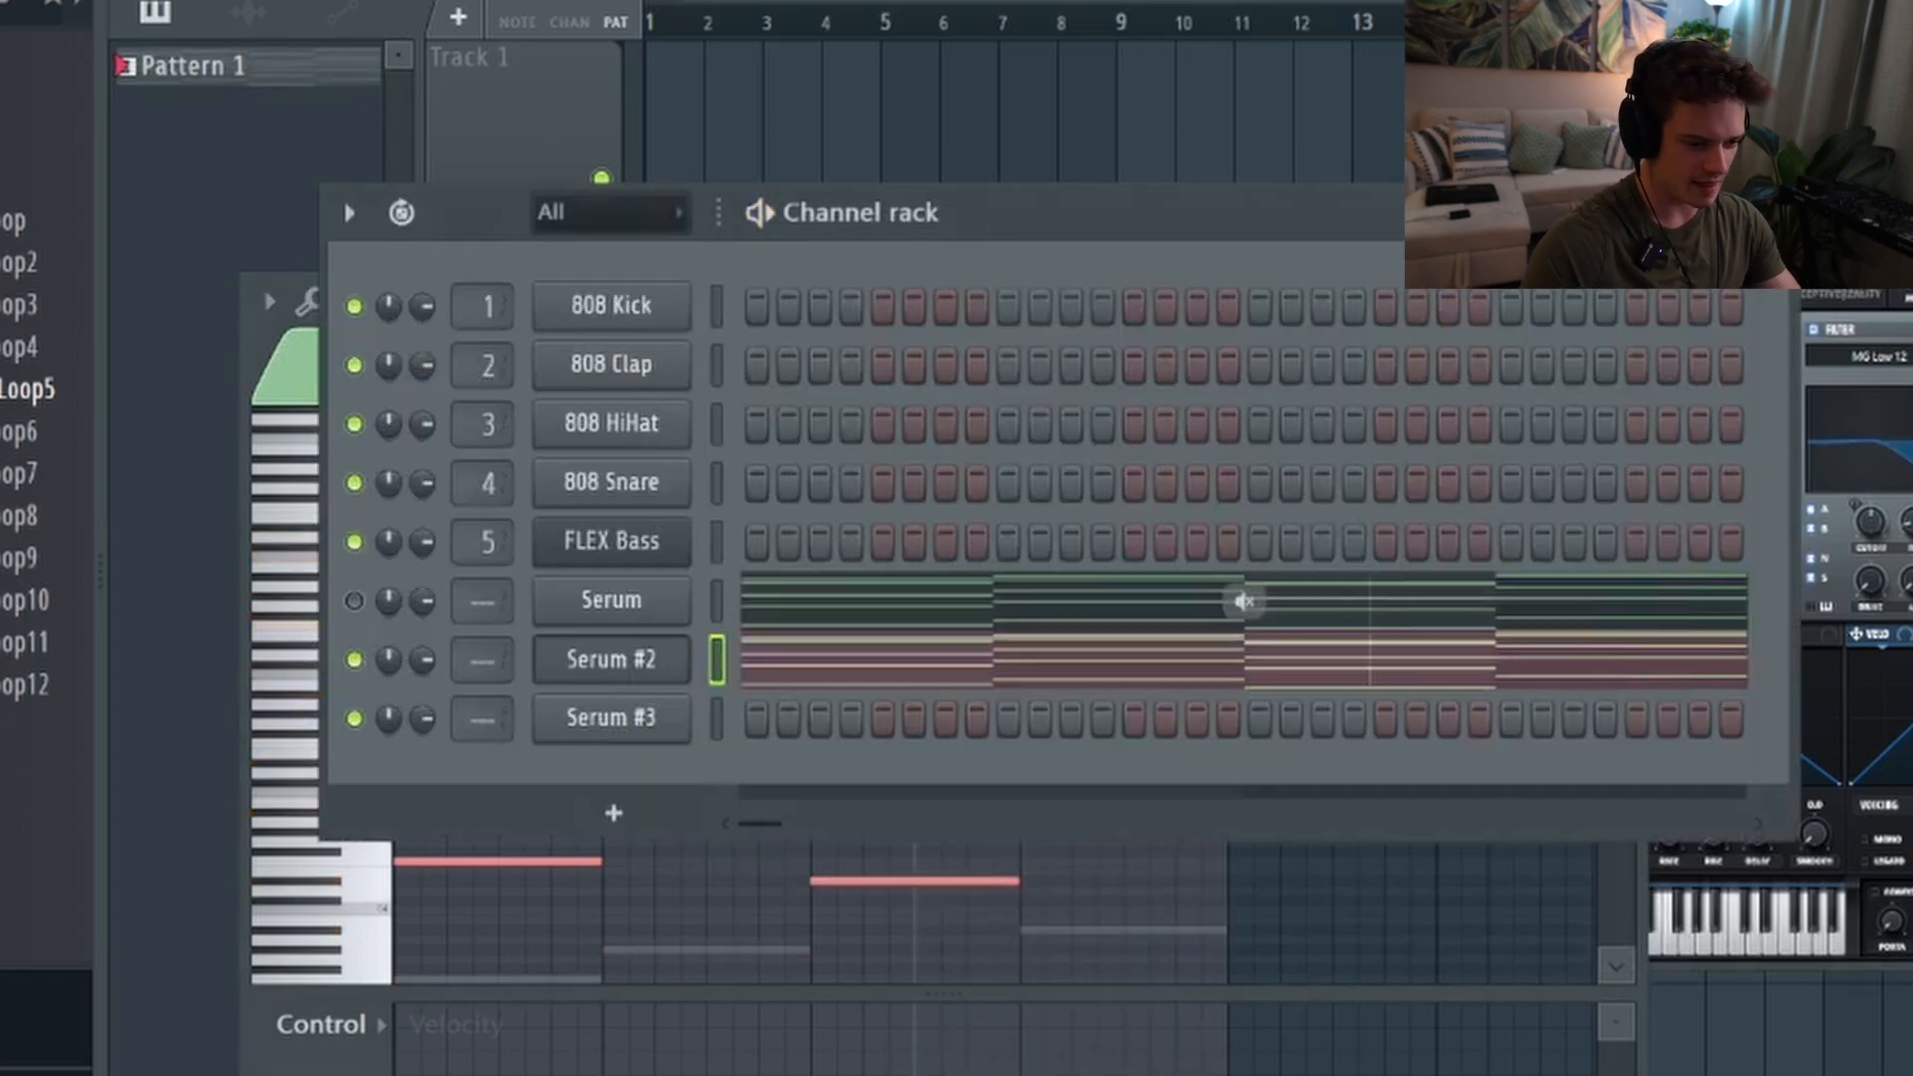
left_click(1905, 327)
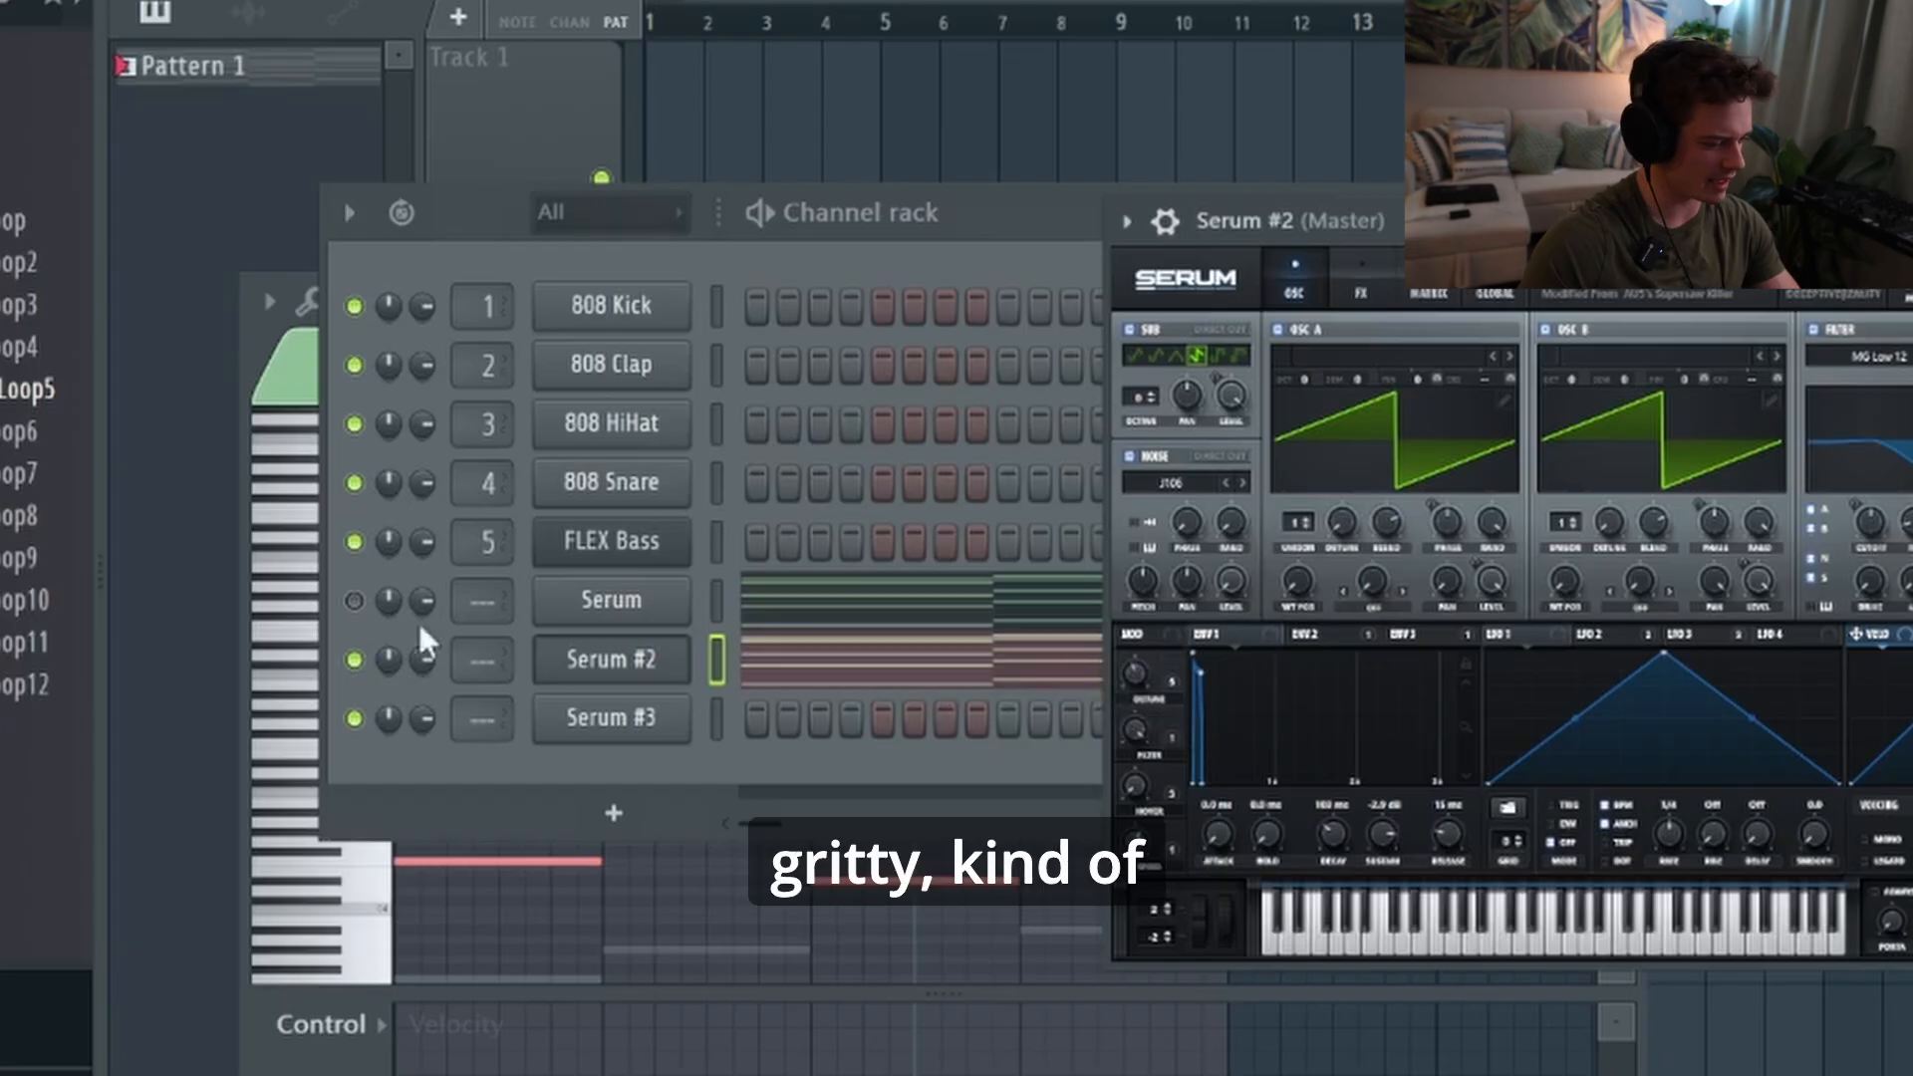
left_click(354, 602)
left_click_drag(1115, 209, 1145, 242)
left_click_drag(1874, 223, 1868, 219)
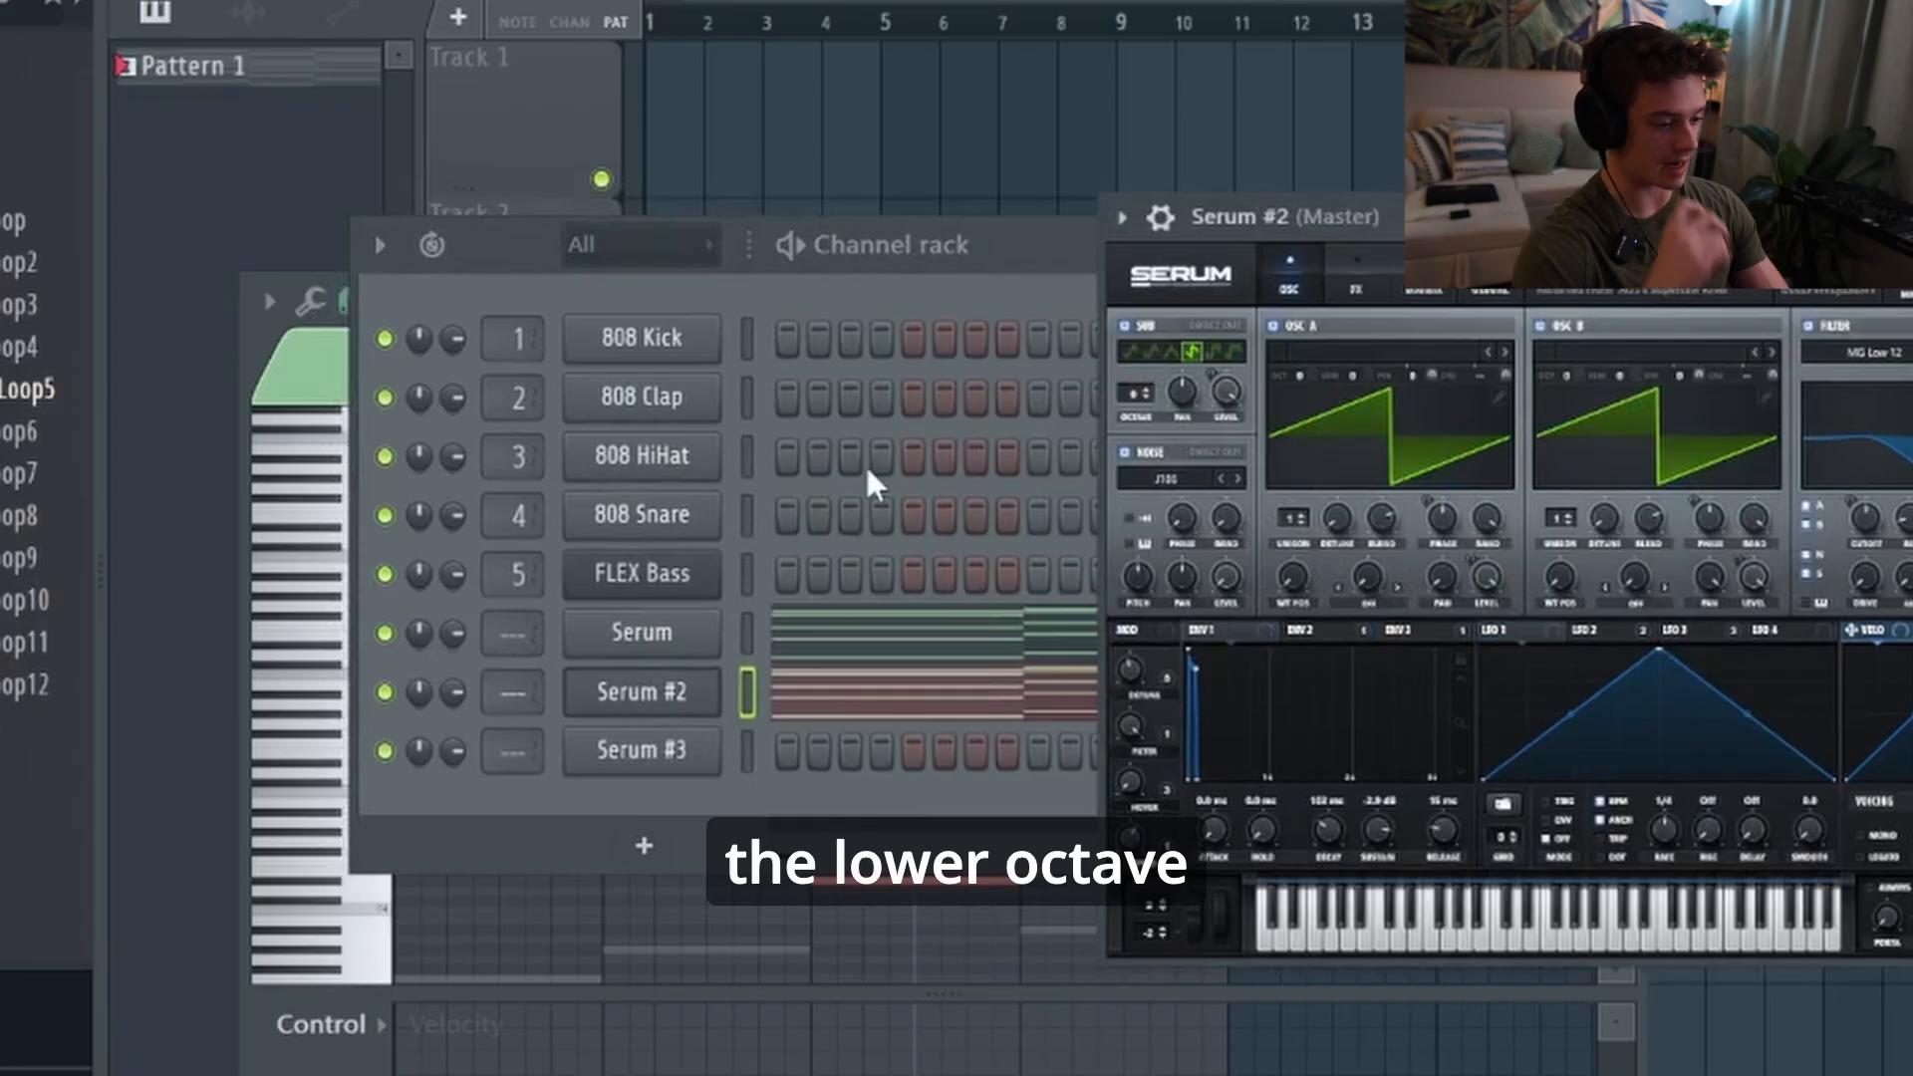
key("space")
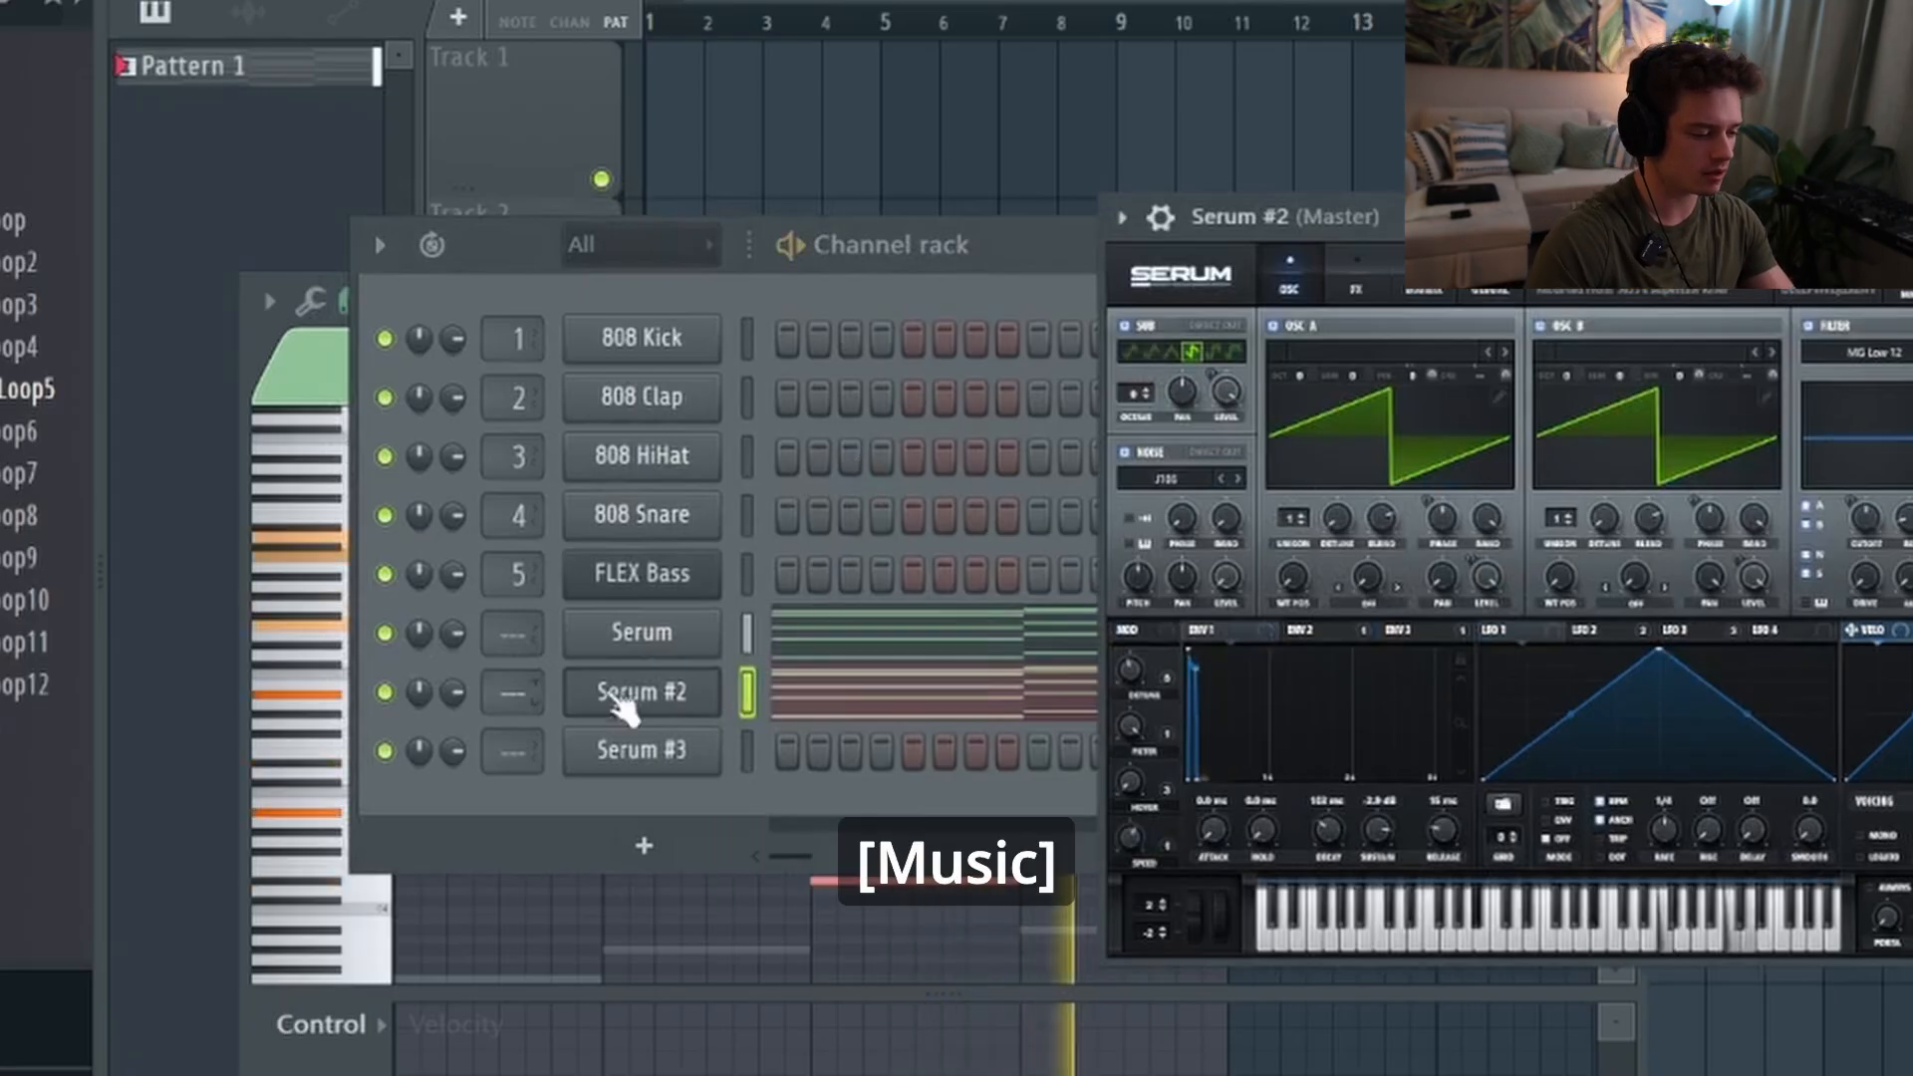
key("space")
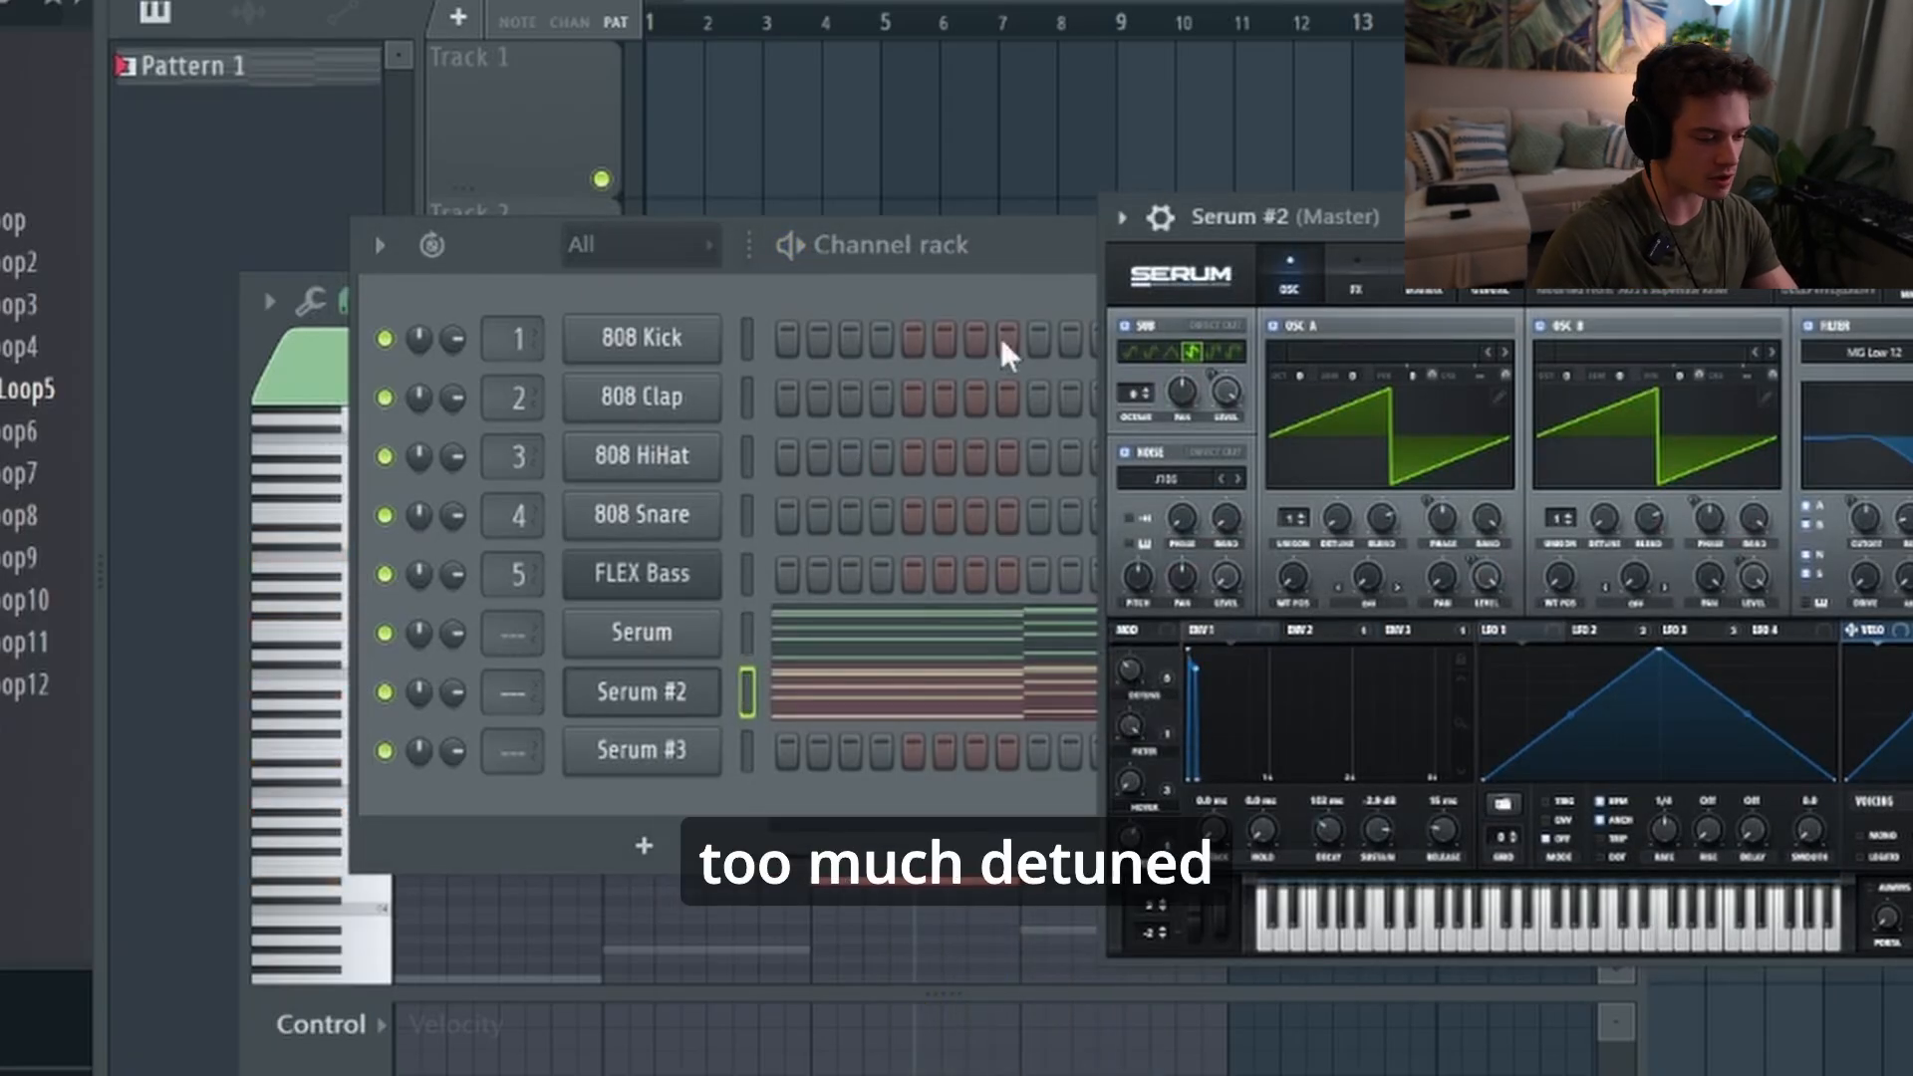
key("space")
left_click(662, 636)
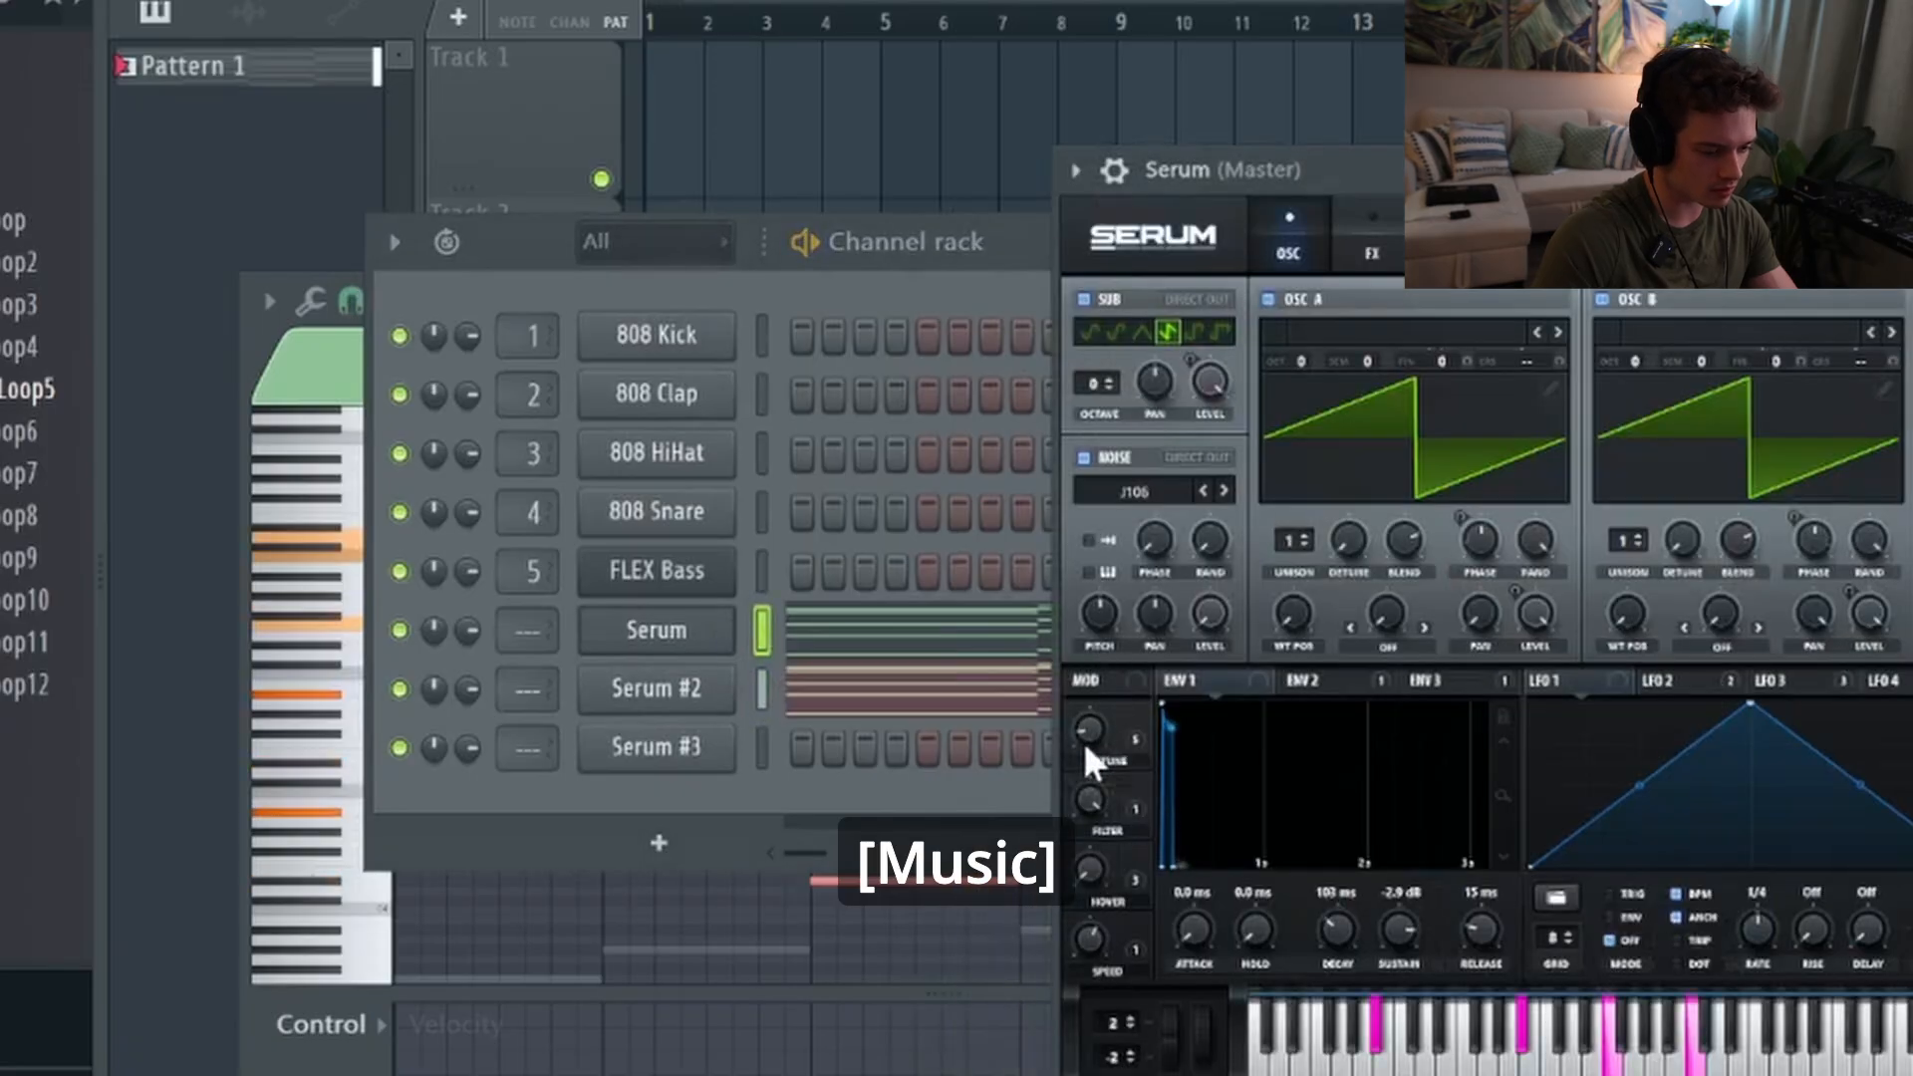
Duplicate the lowest note of each chord in the original Serum channel one octave lower
right_click(685, 626)
left_click(787, 615)
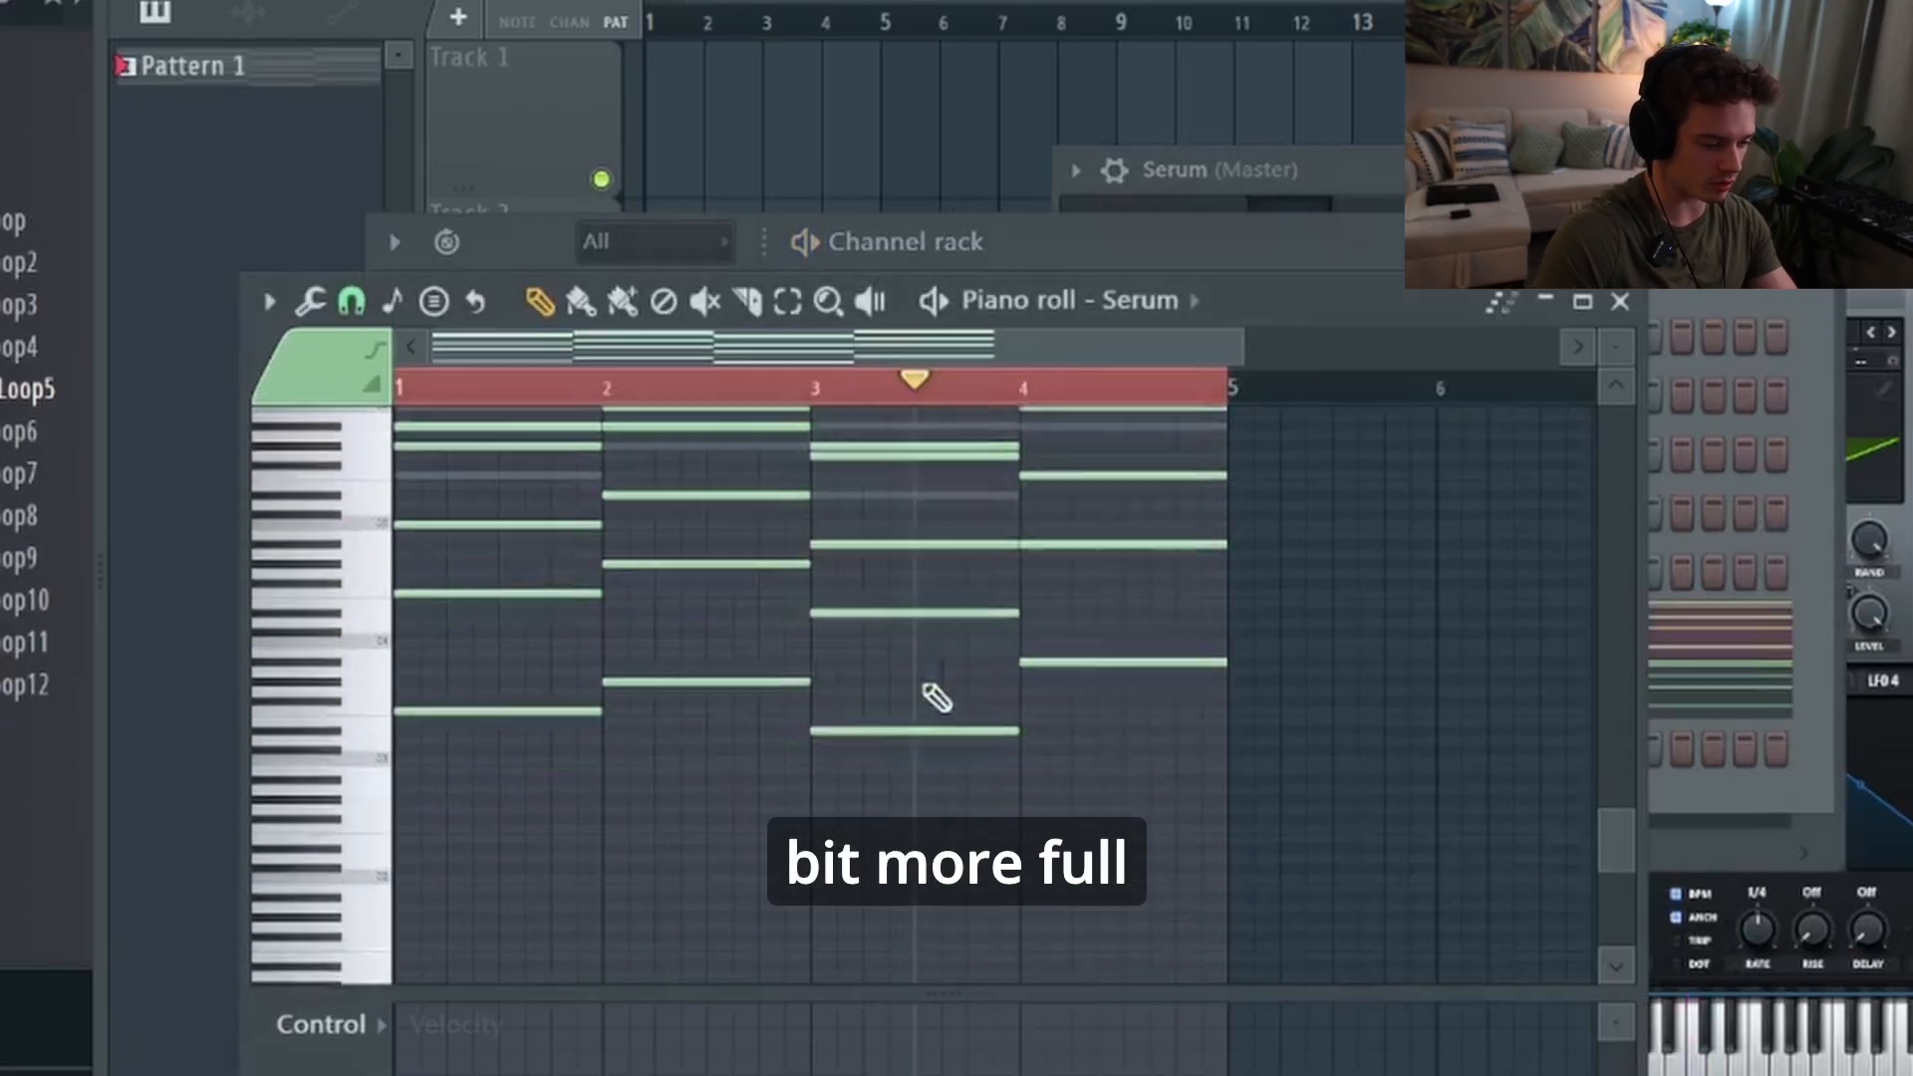
scroll(925, 686, "down", 1)
left_click(543, 685, "ctrl+shift")
left_click(703, 656, "ctrl+shift")
left_click(902, 704, "ctrl+shift")
key("ctrl+c")
key("ctrl+v")
key("ctrl+Down")
left_click(1258, 267)
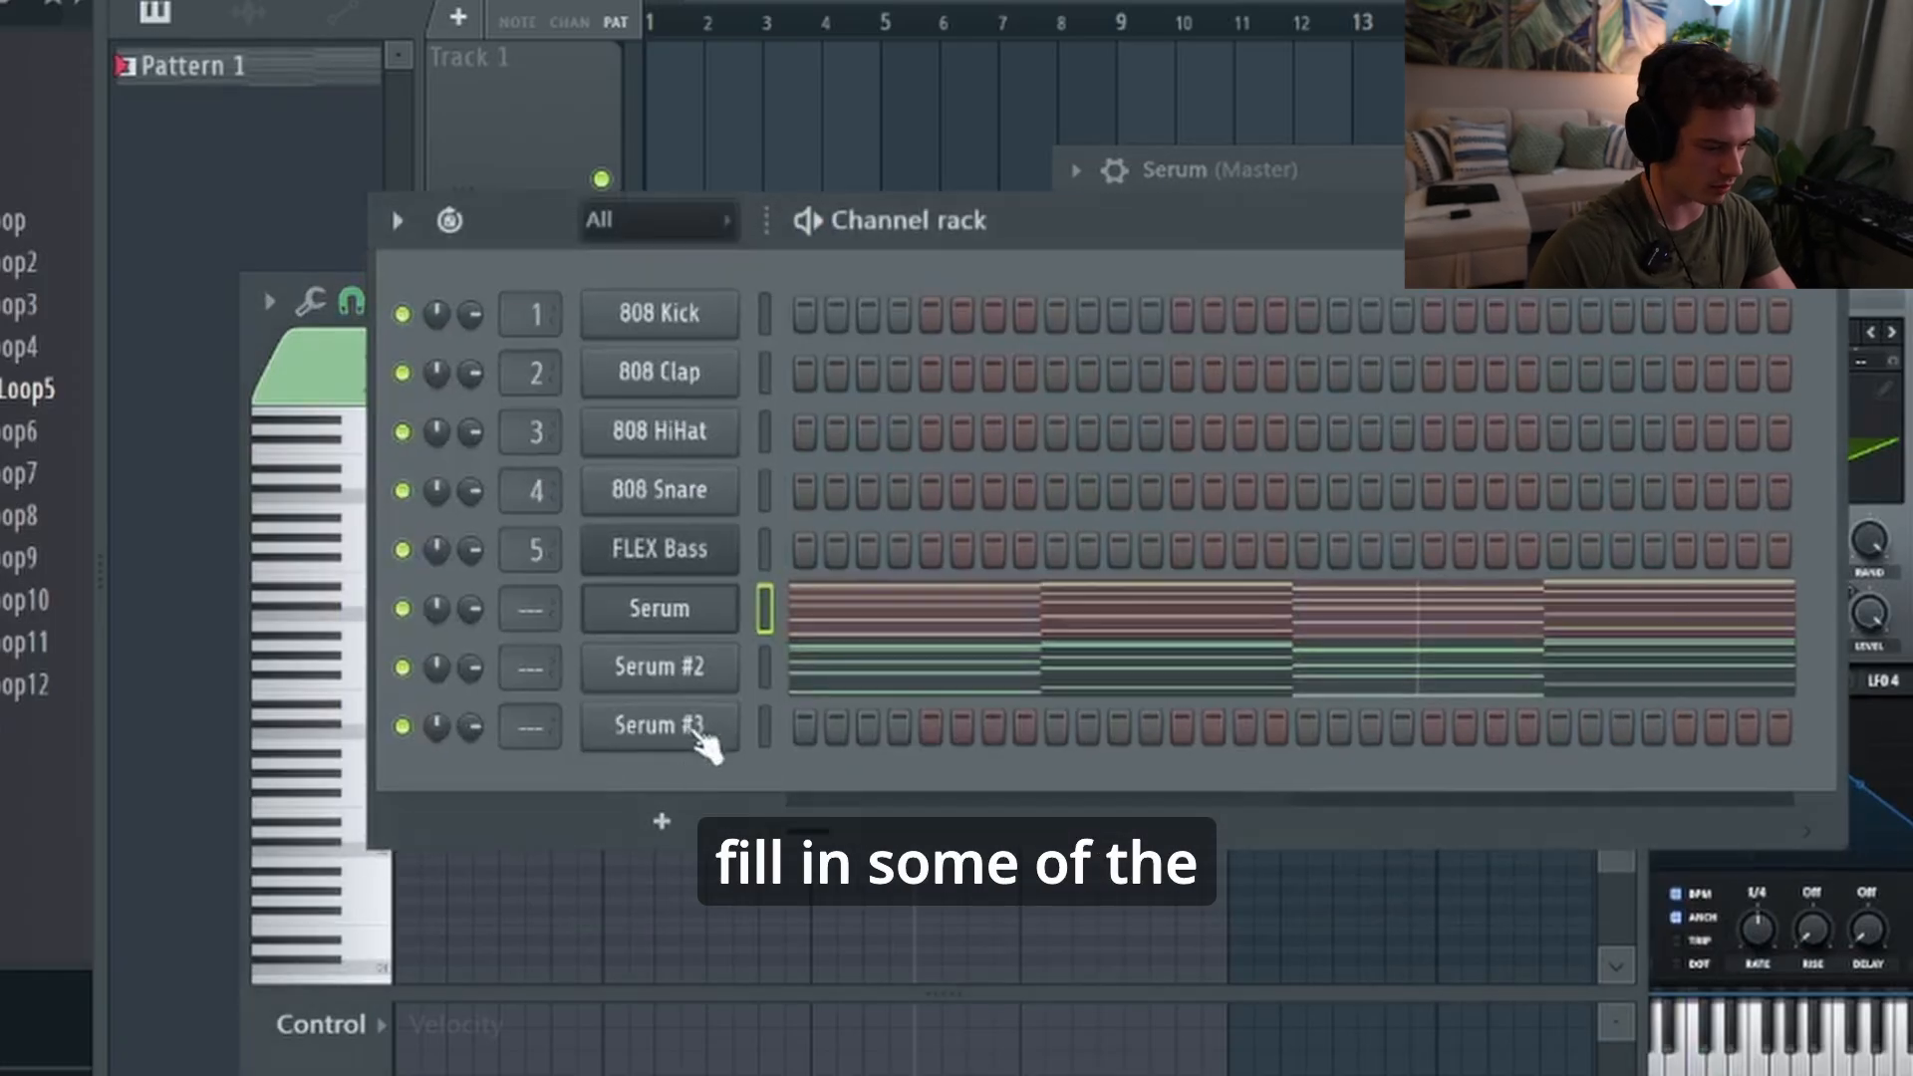
Load the Super Saw Stack Sub preset from the DECEPTION VOL1 collection into Serum #3
left_click(854, 727)
left_click(1398, 248)
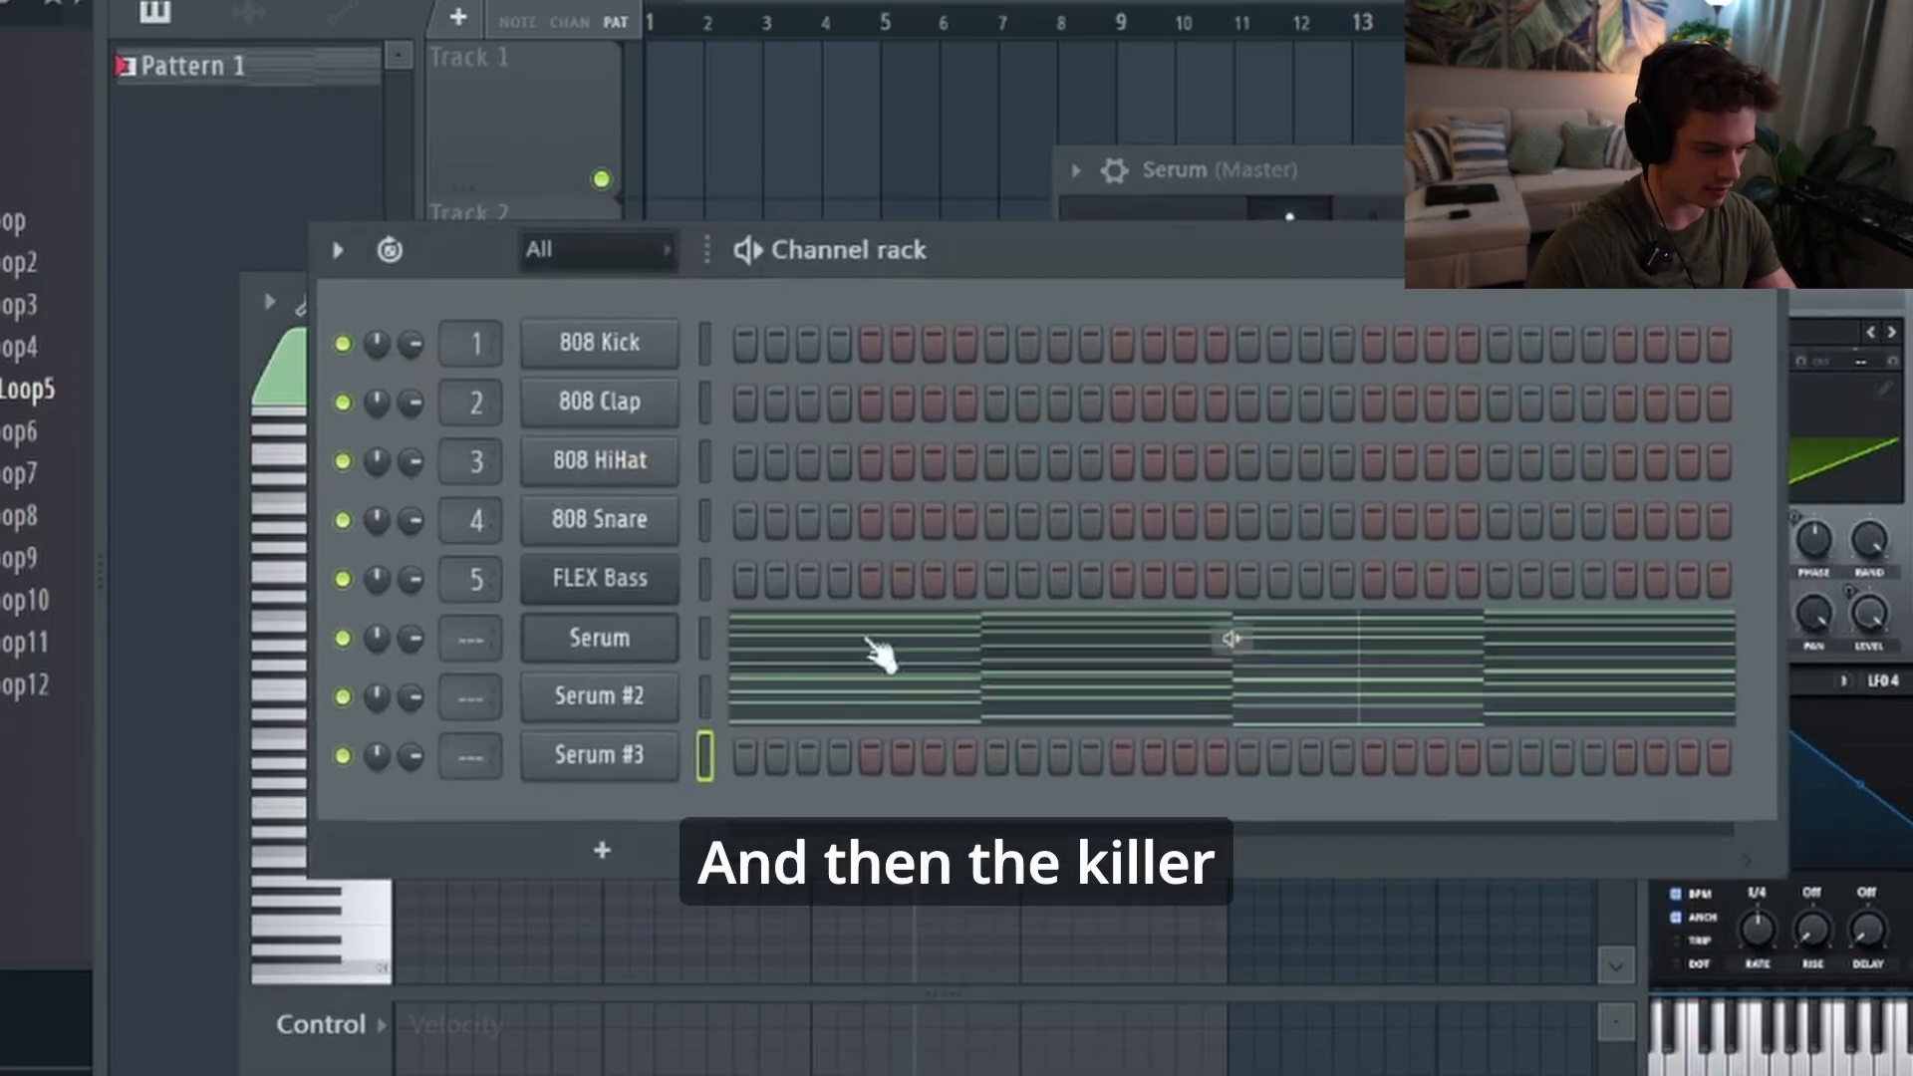
left_click(632, 759)
left_click(1657, 313)
mouse_move(1754, 524)
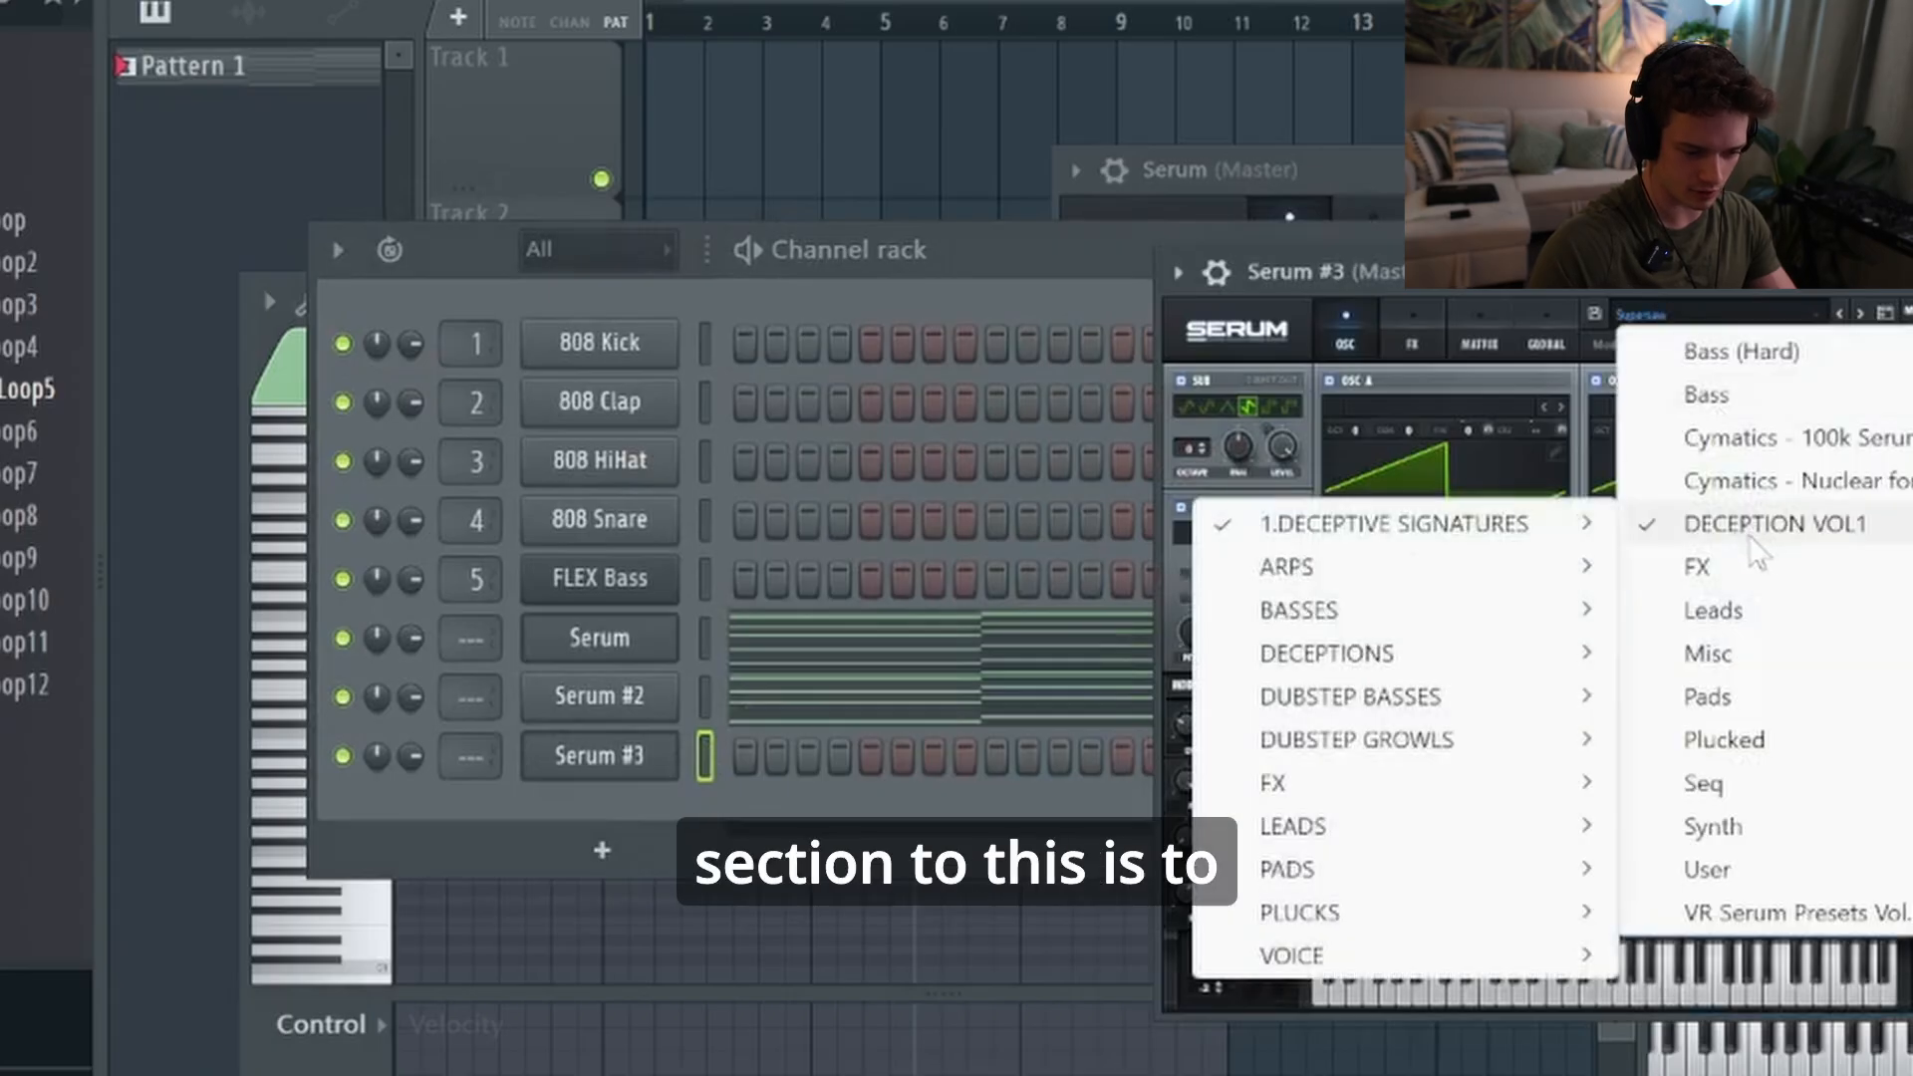
mouse_move(1358, 611)
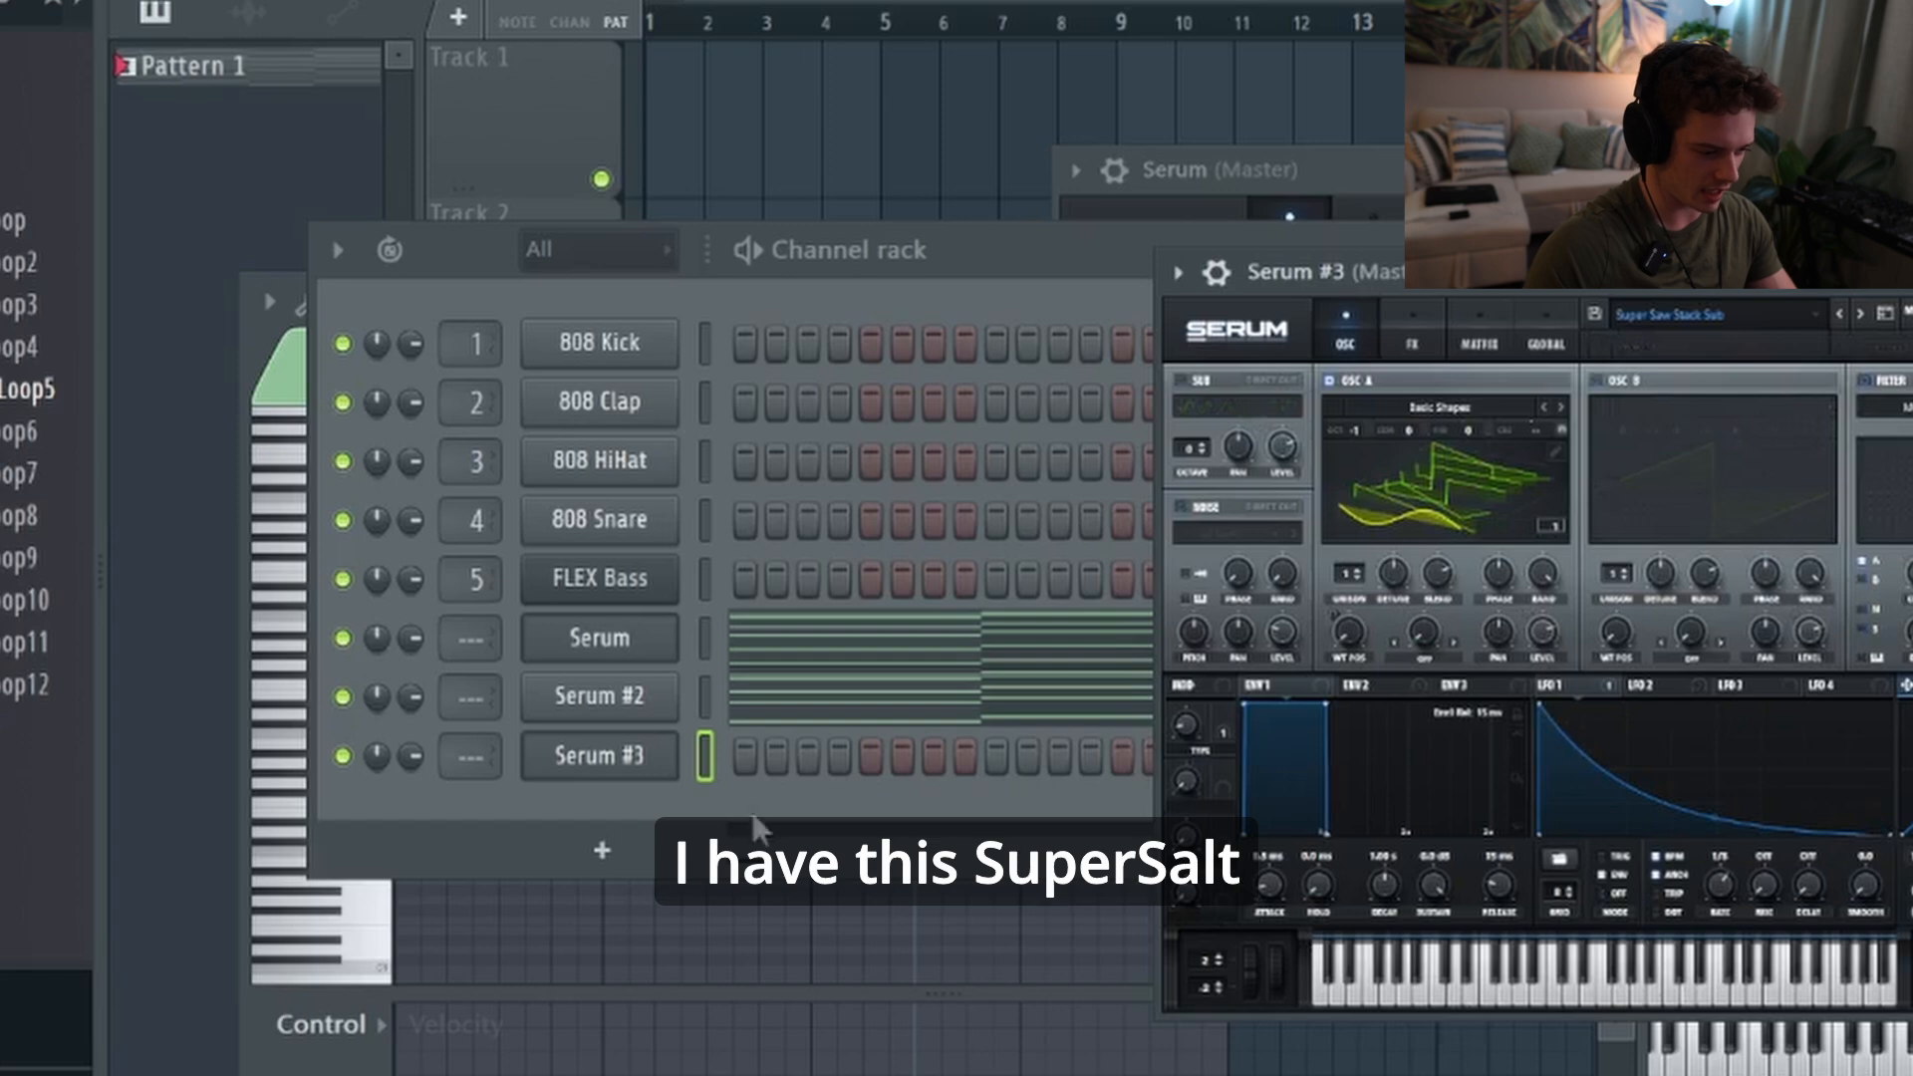
left_click(599, 755)
left_click(599, 755)
left_click_drag(1584, 291, 1489, 291)
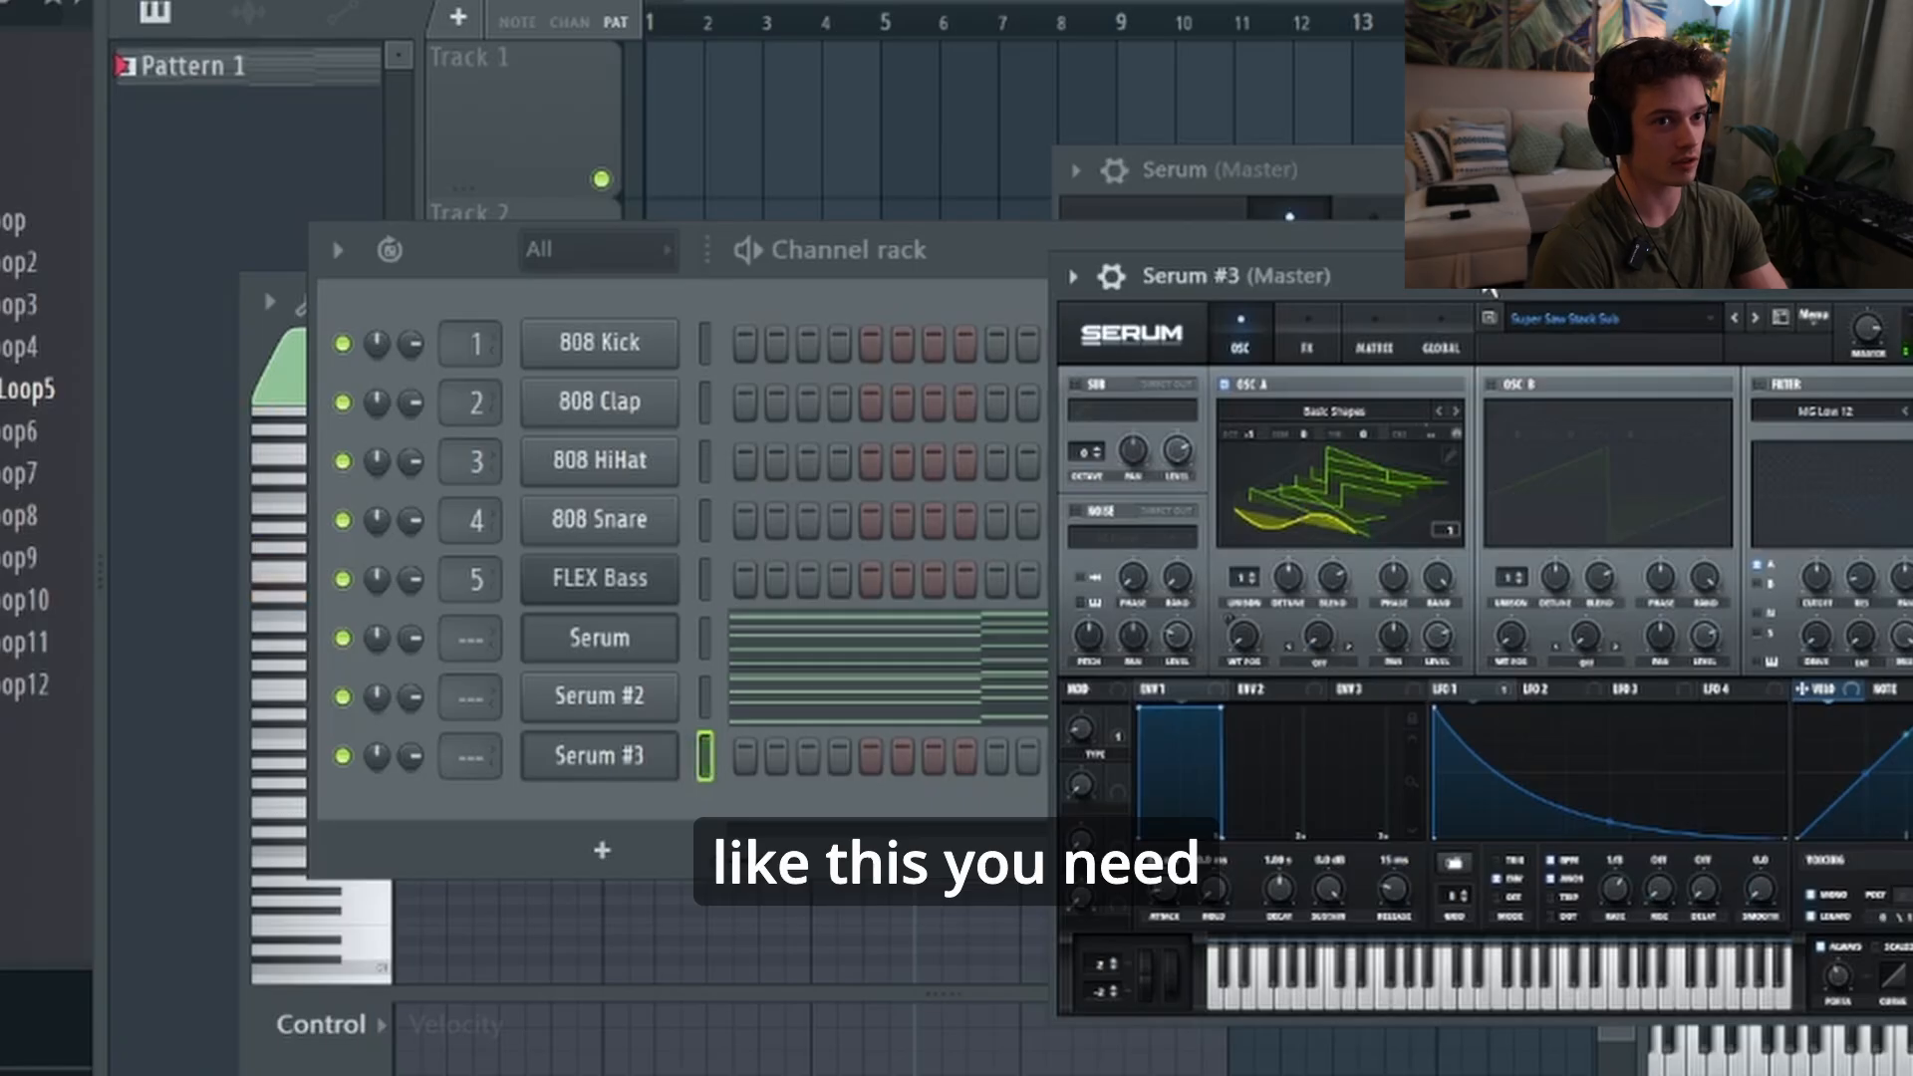
Enter the chord root notes for Serum #3 over bars 1 to 4 in the piano roll and raise them one octave
right_click(639, 760)
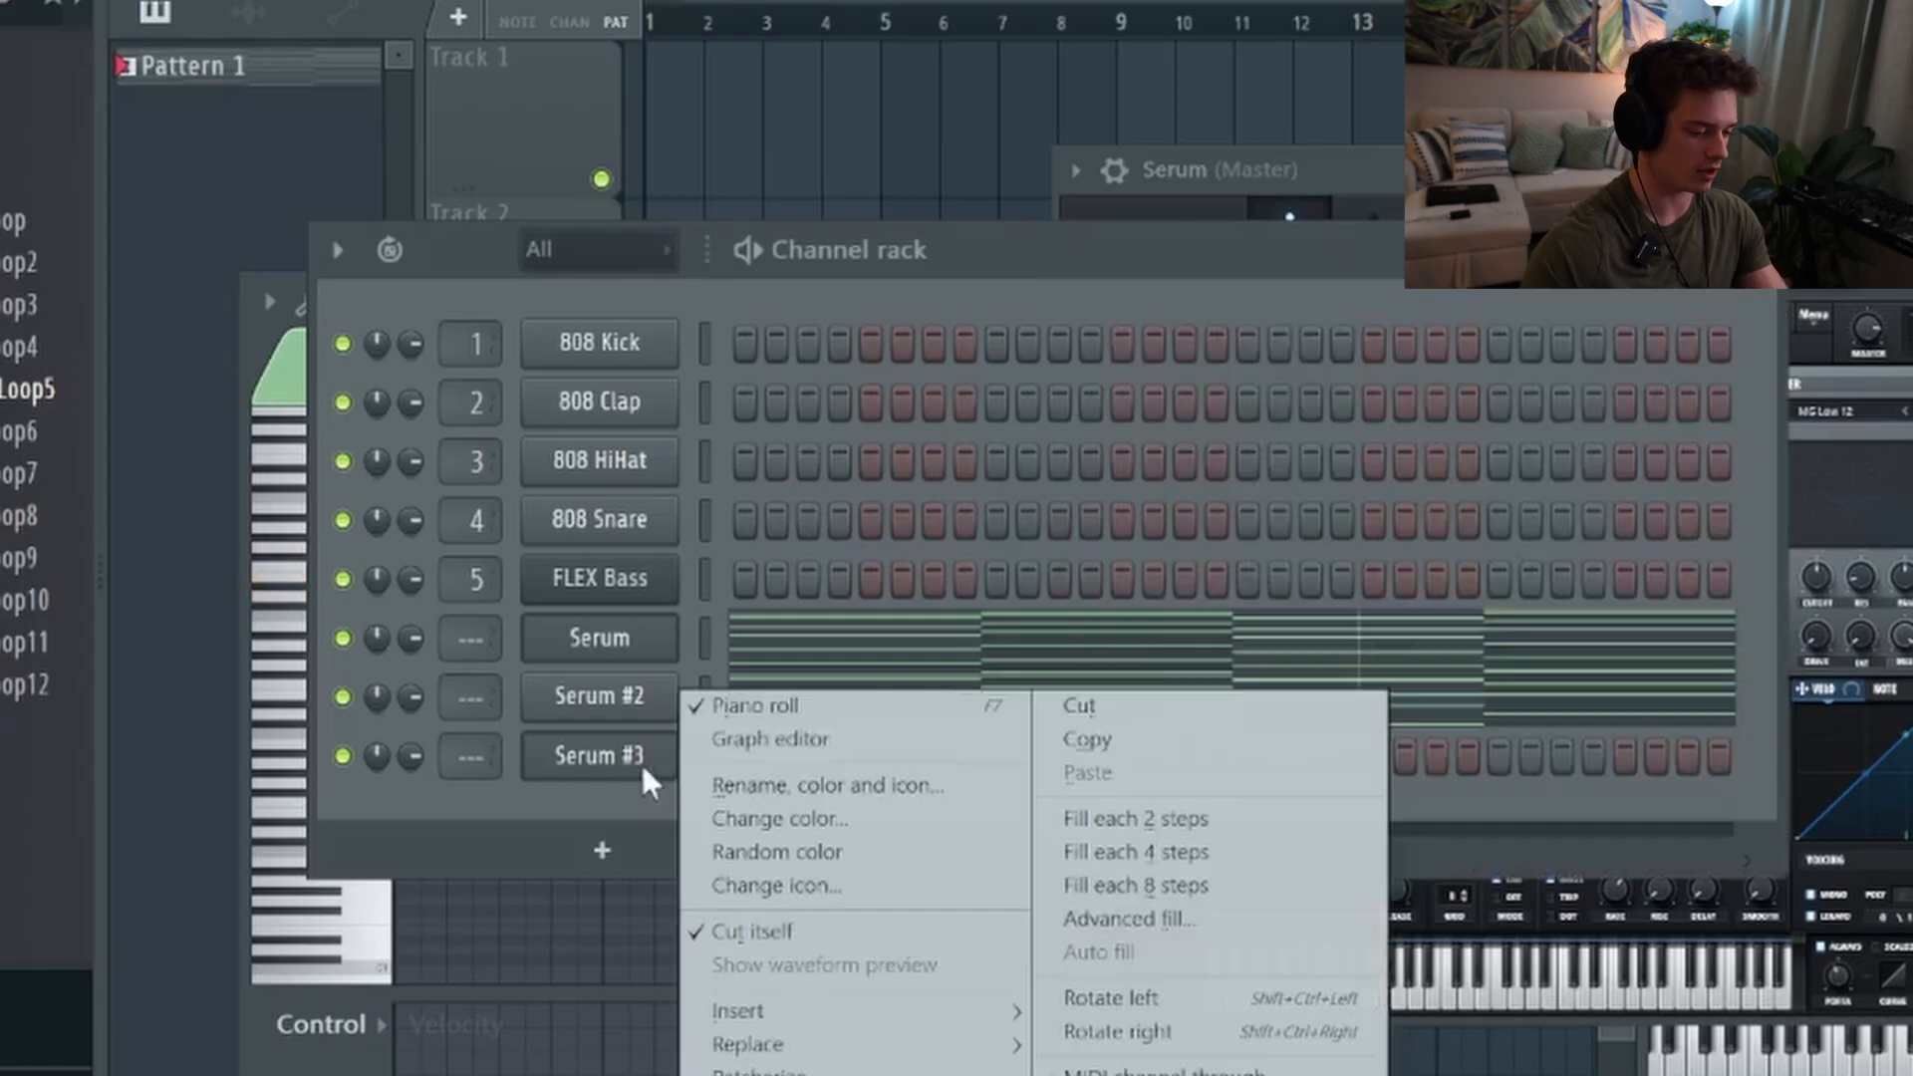
left_click(771, 703)
left_click(458, 803)
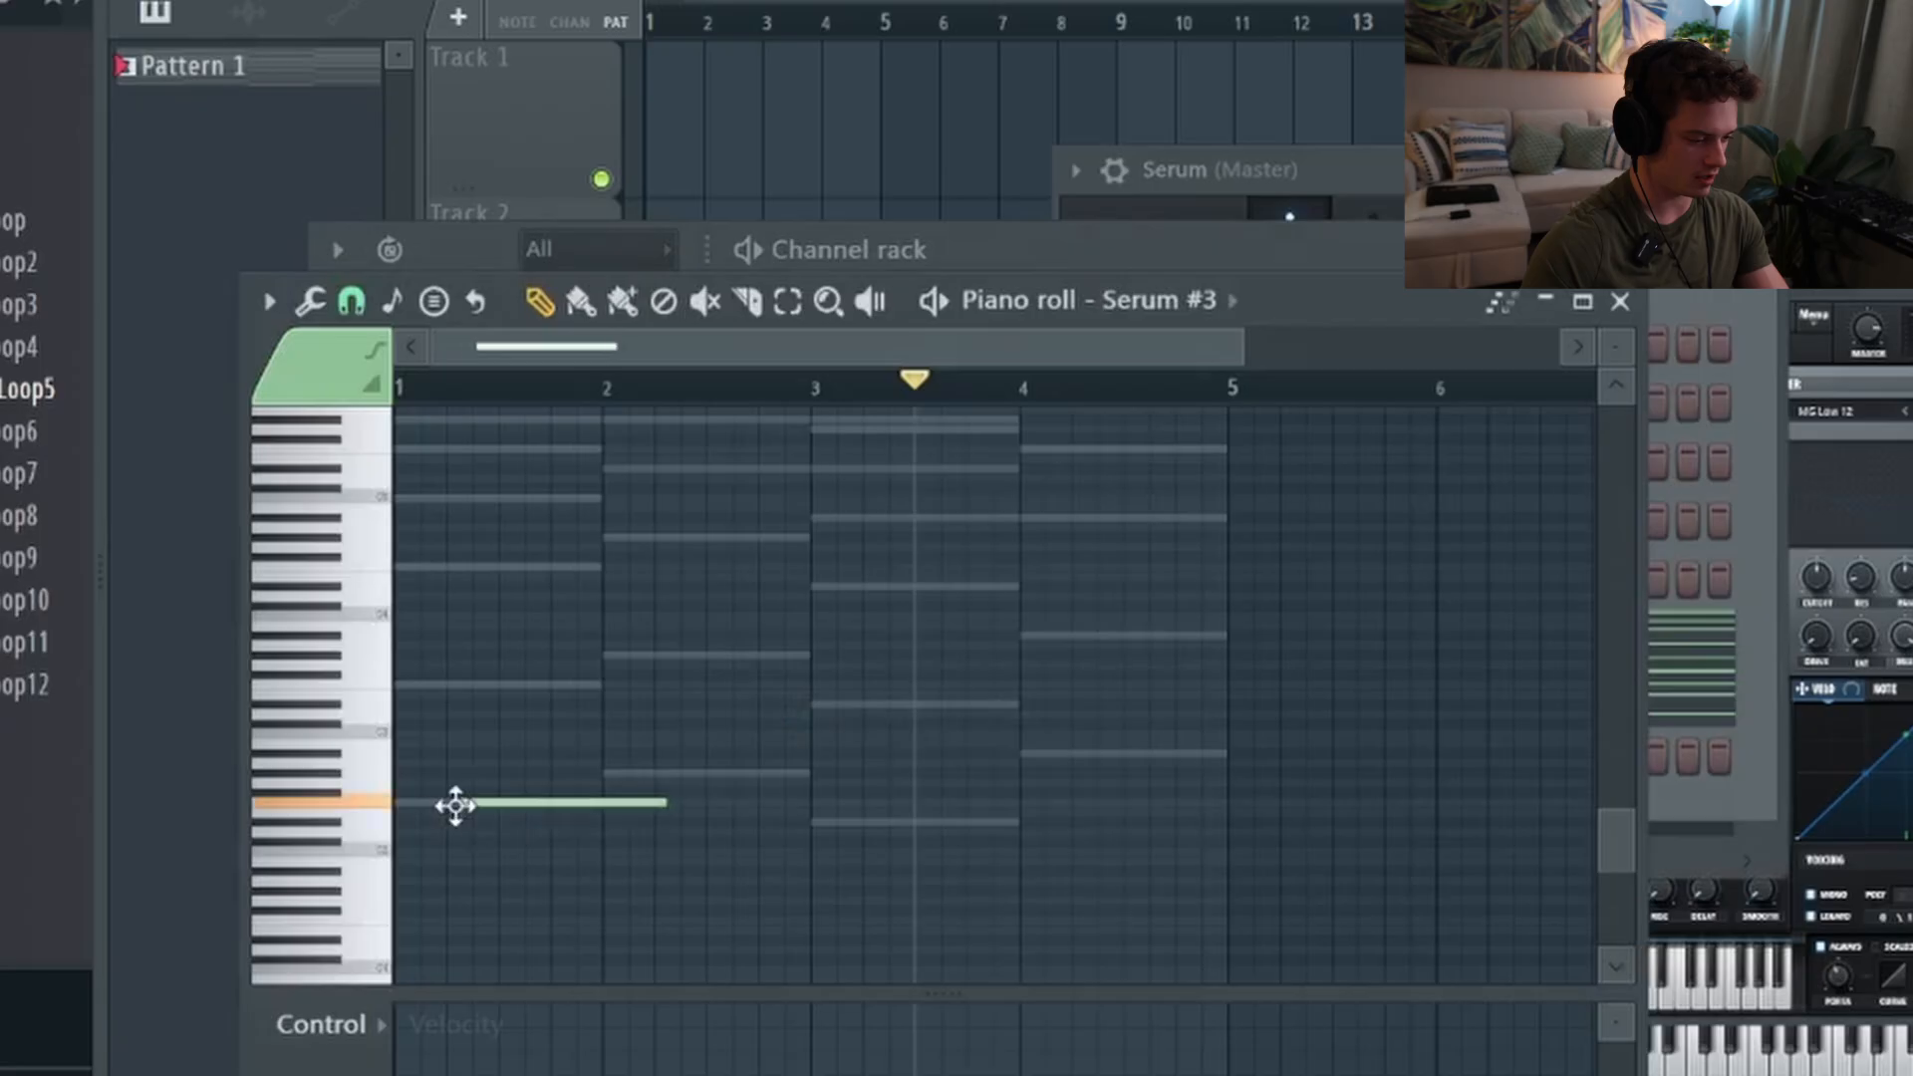
left_click(604, 773)
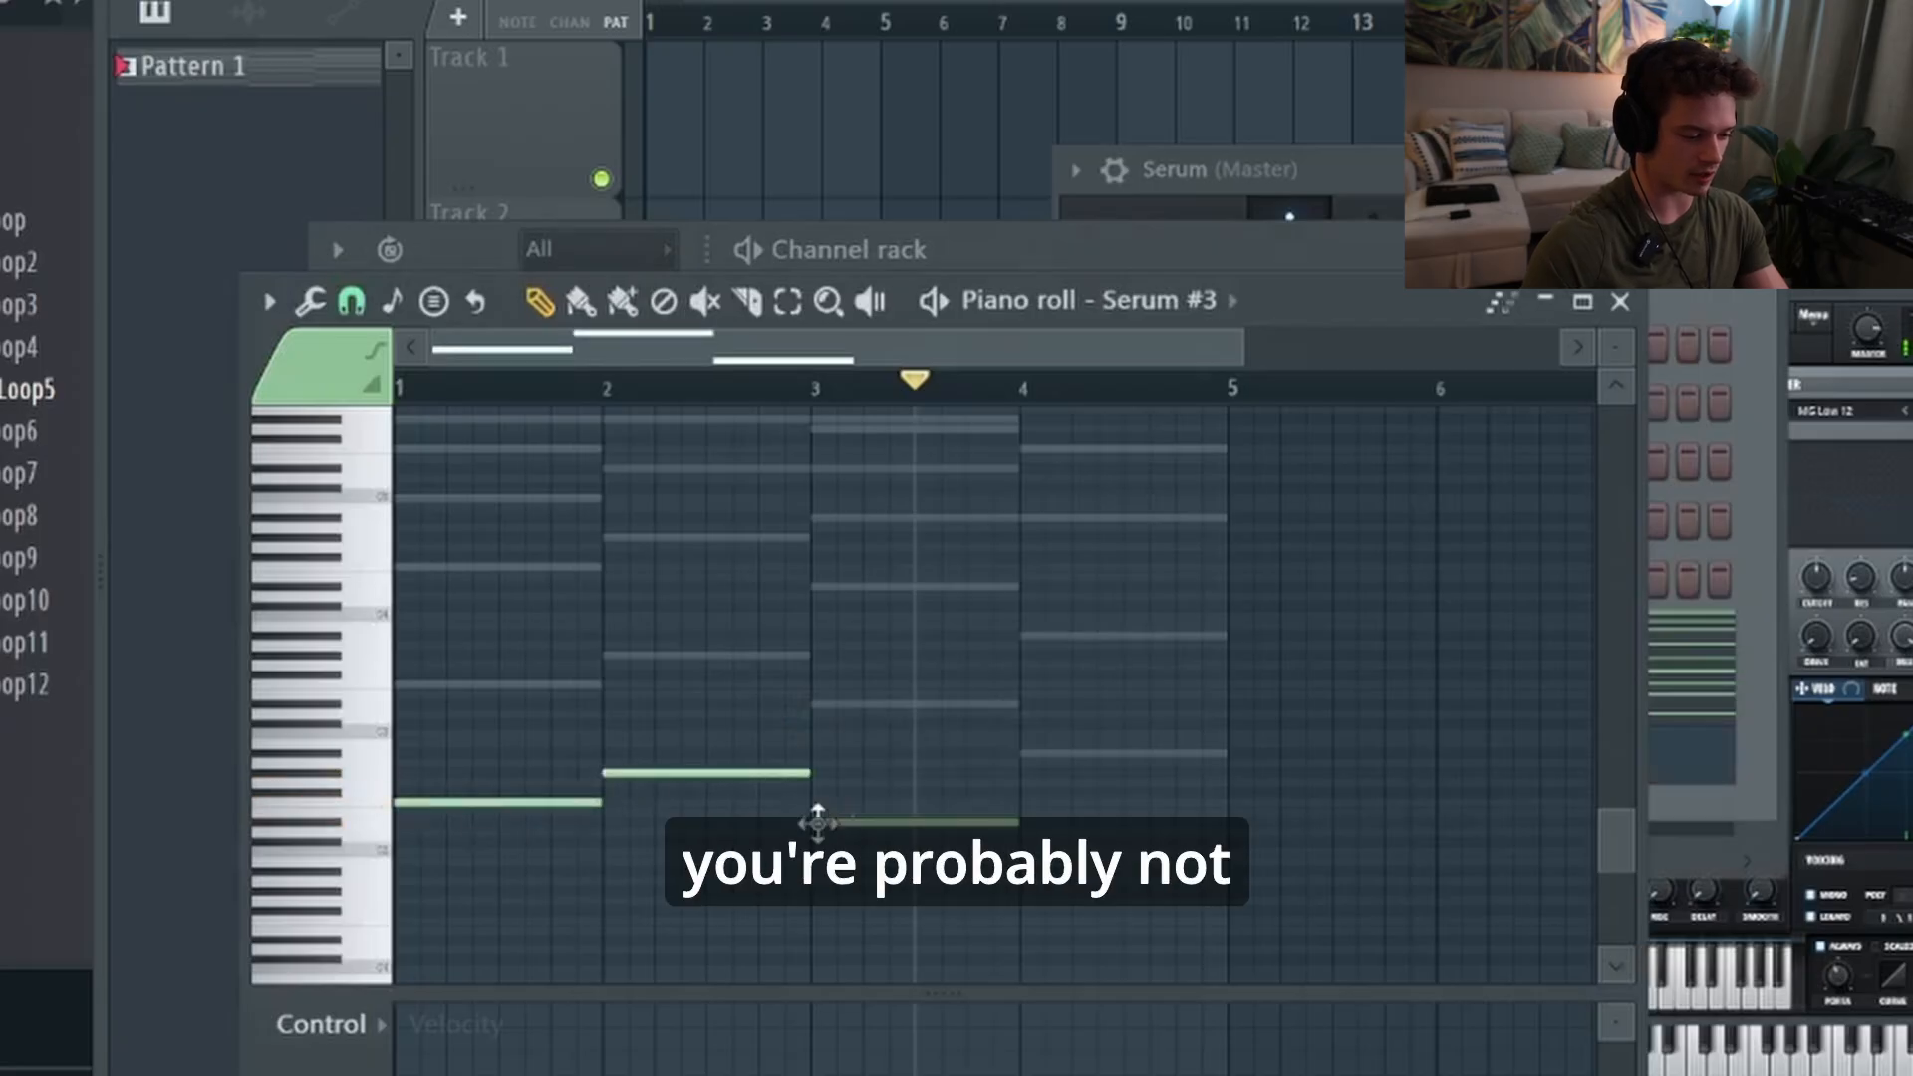
left_click(1022, 753)
key("ctrl+a")
key("ctrl+Up")
key("ctrl+d")
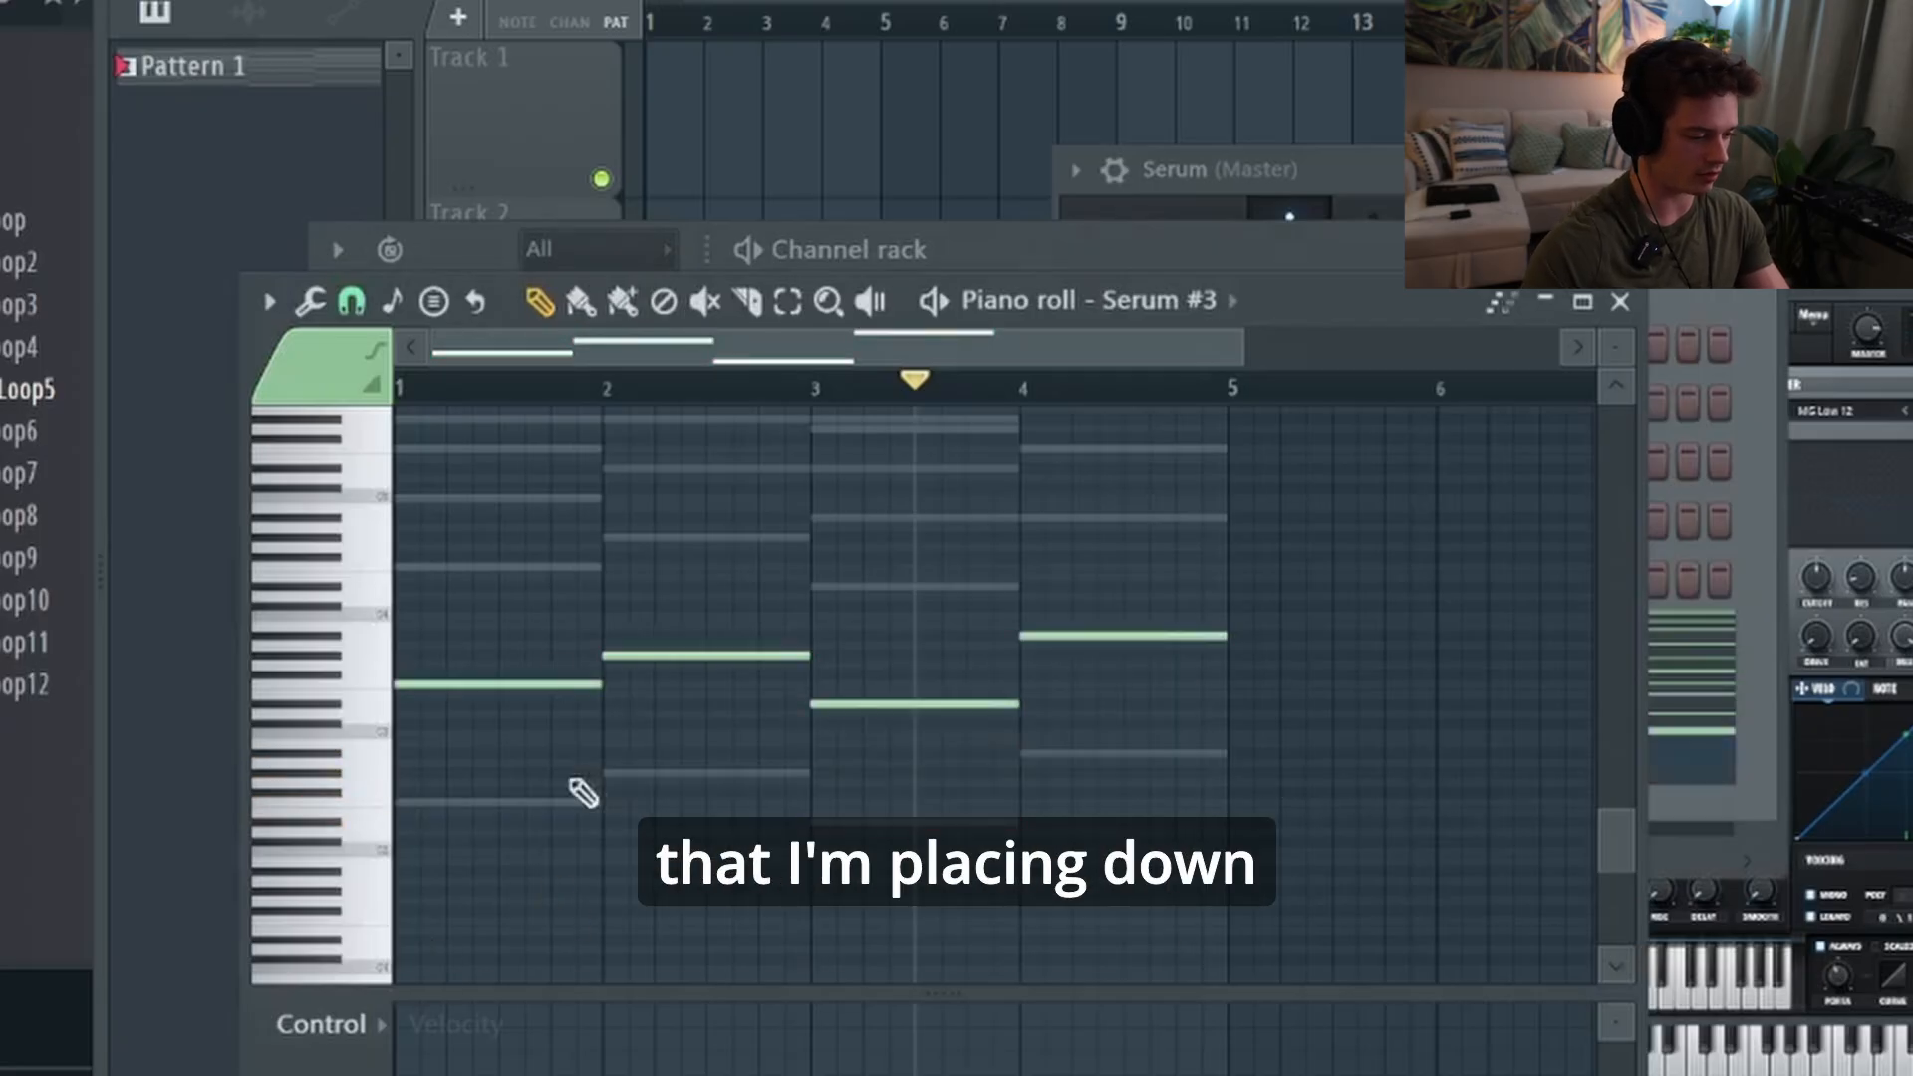
Mute the Serum and Serum #2 channels and play the Serum #3 sub layer on its own
left_click_drag(1283, 238, 1287, 185)
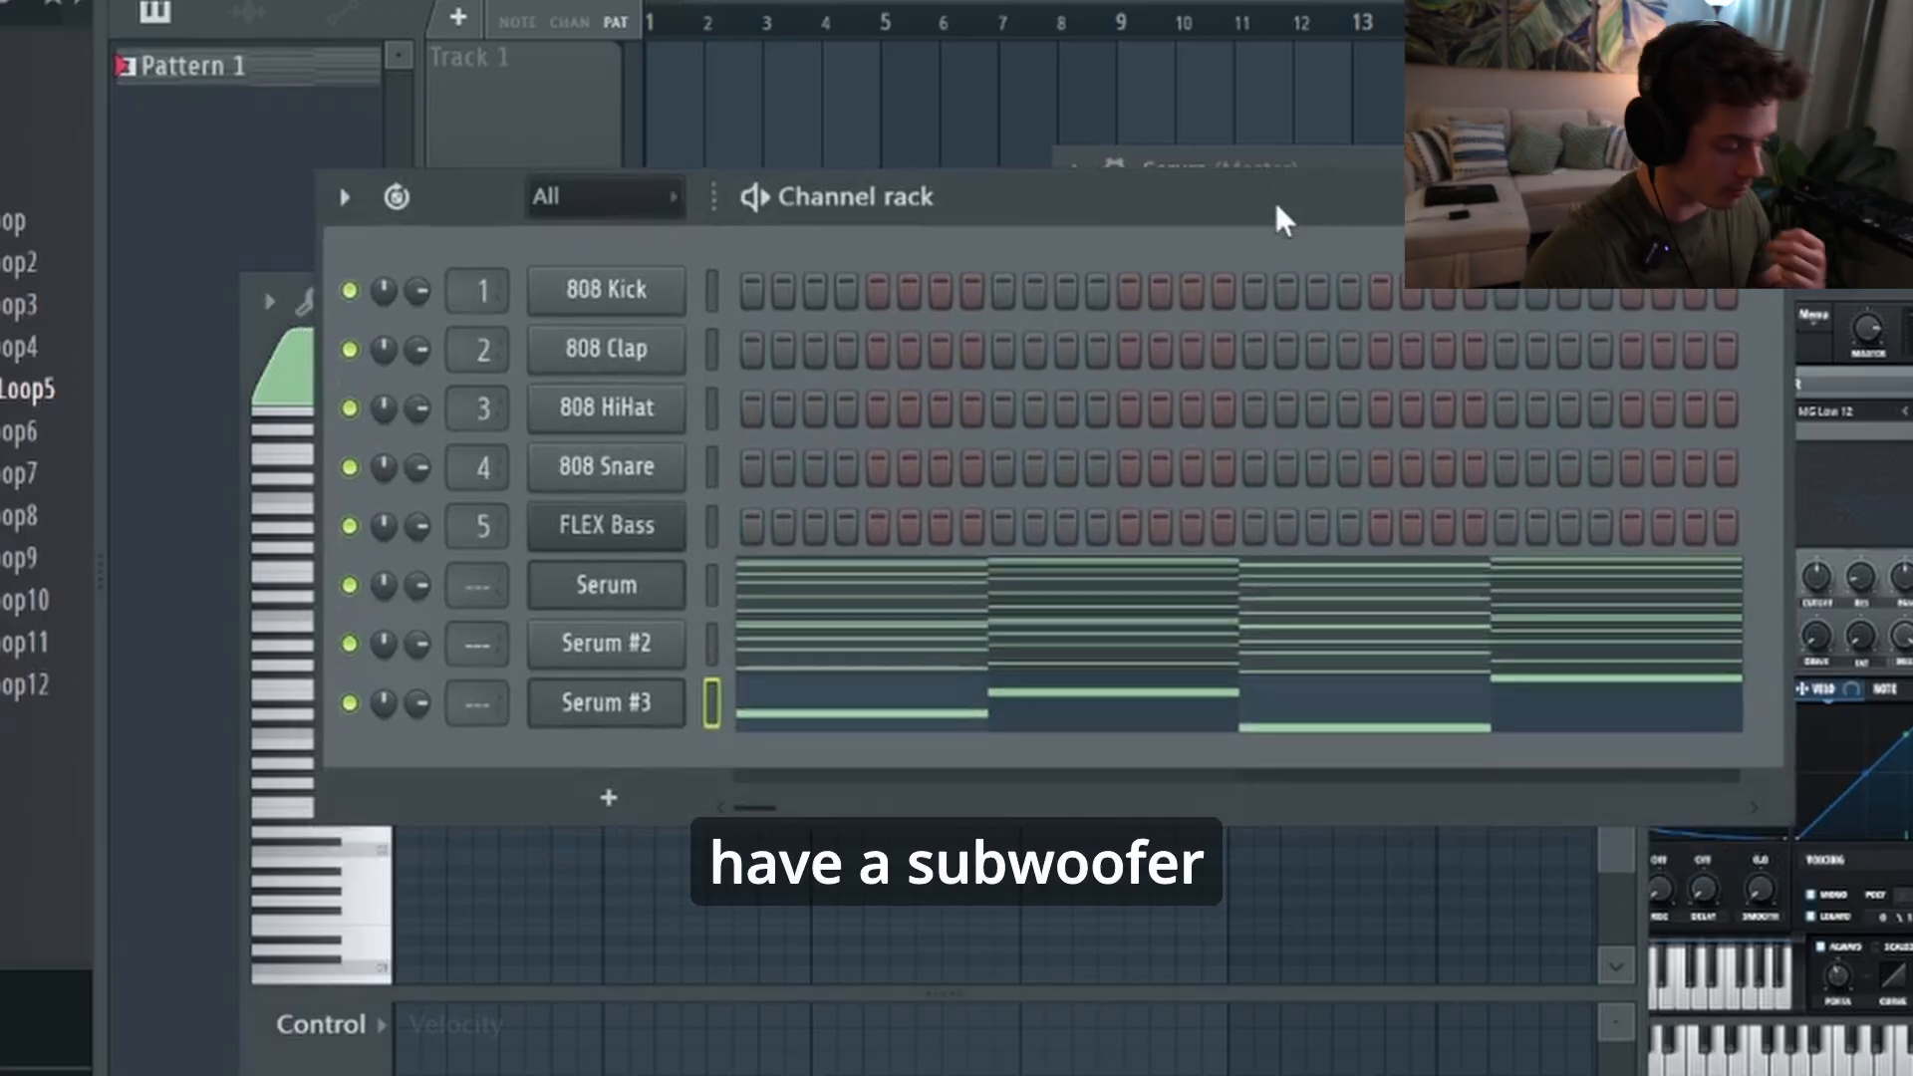
left_click_drag(1281, 214, 1326, 203)
left_click(394, 632)
left_click(395, 573)
key("space")
Raise all four Serum #3 sub notes by another octave in the piano roll and return to the channel rack
right_click(722, 683)
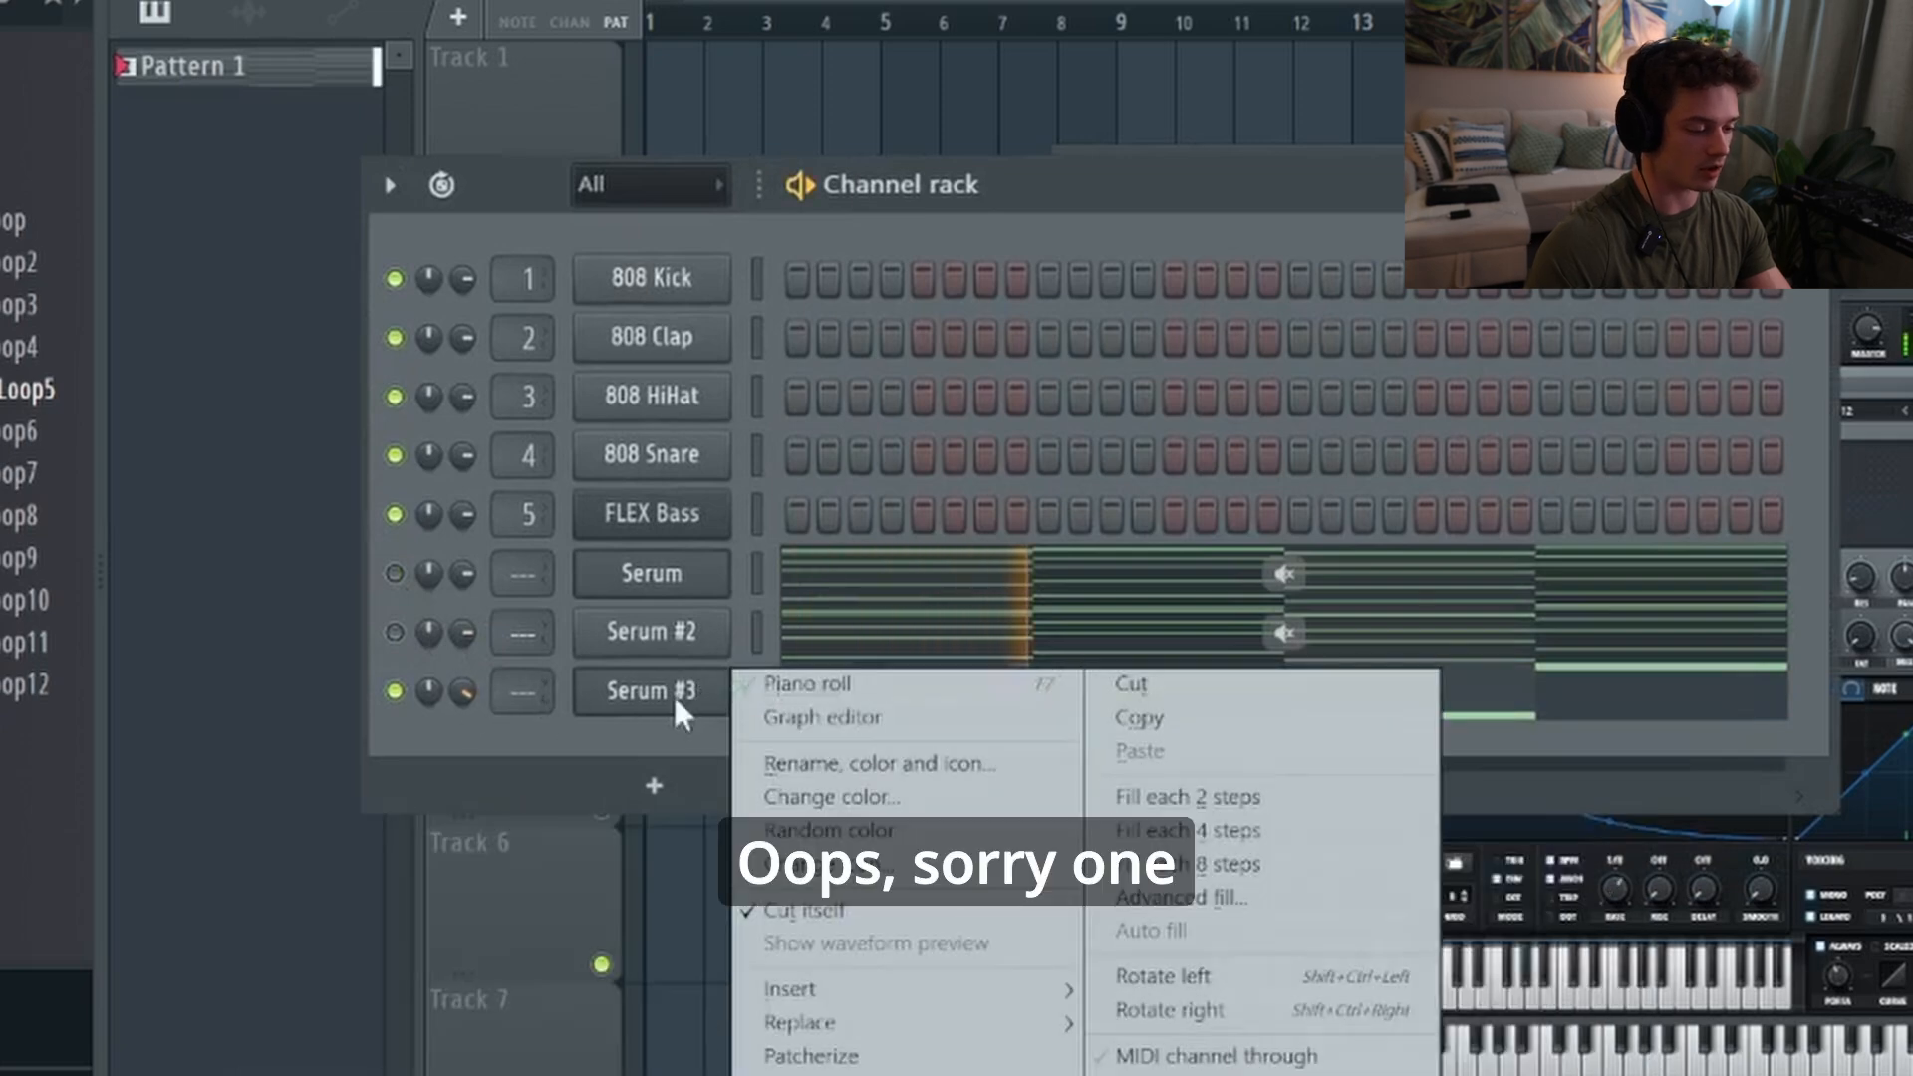
left_click(787, 683)
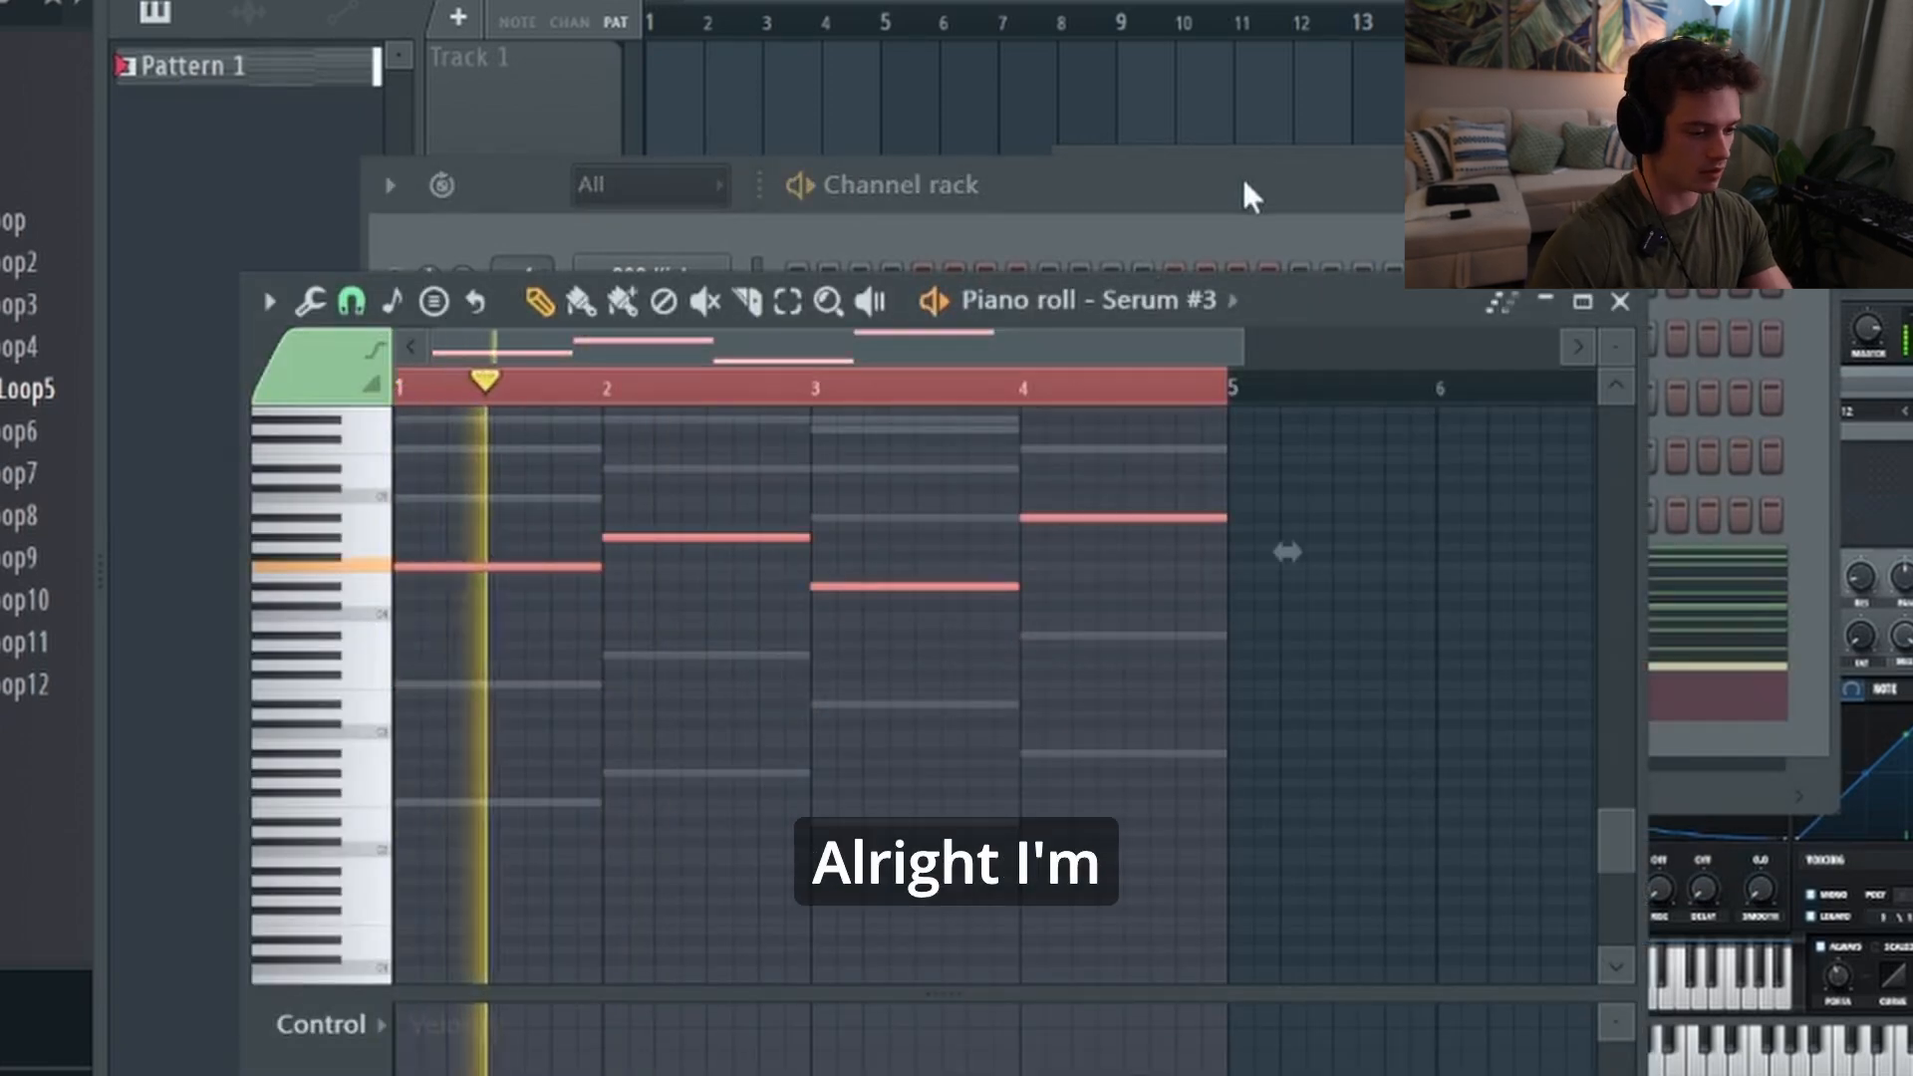
left_click(1242, 196)
Route Serum, Serum #2 and Serum #3 to mixer tracks 7, 6 and 5, unmute the layers and play them with the mixer shown
left_click_drag(525, 692, 525, 538)
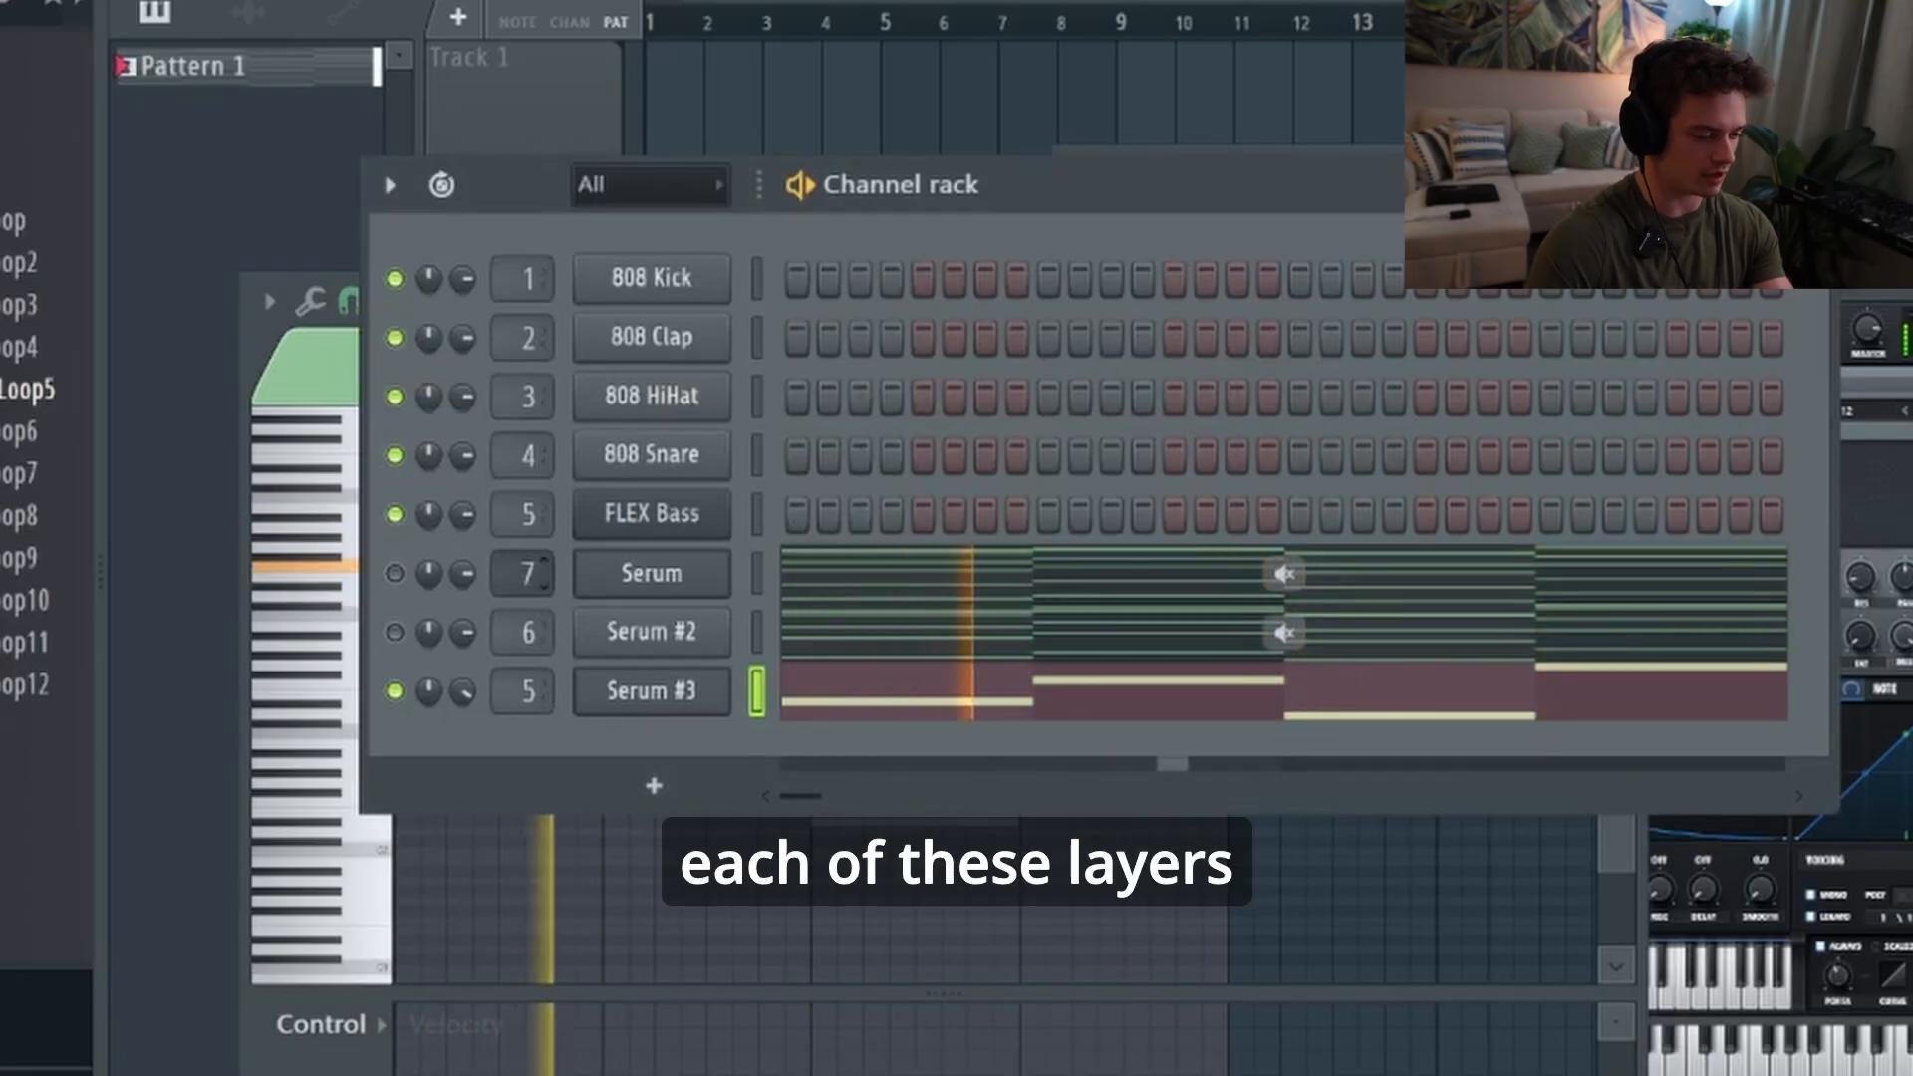
left_click(395, 574)
left_click(395, 632)
key("space")
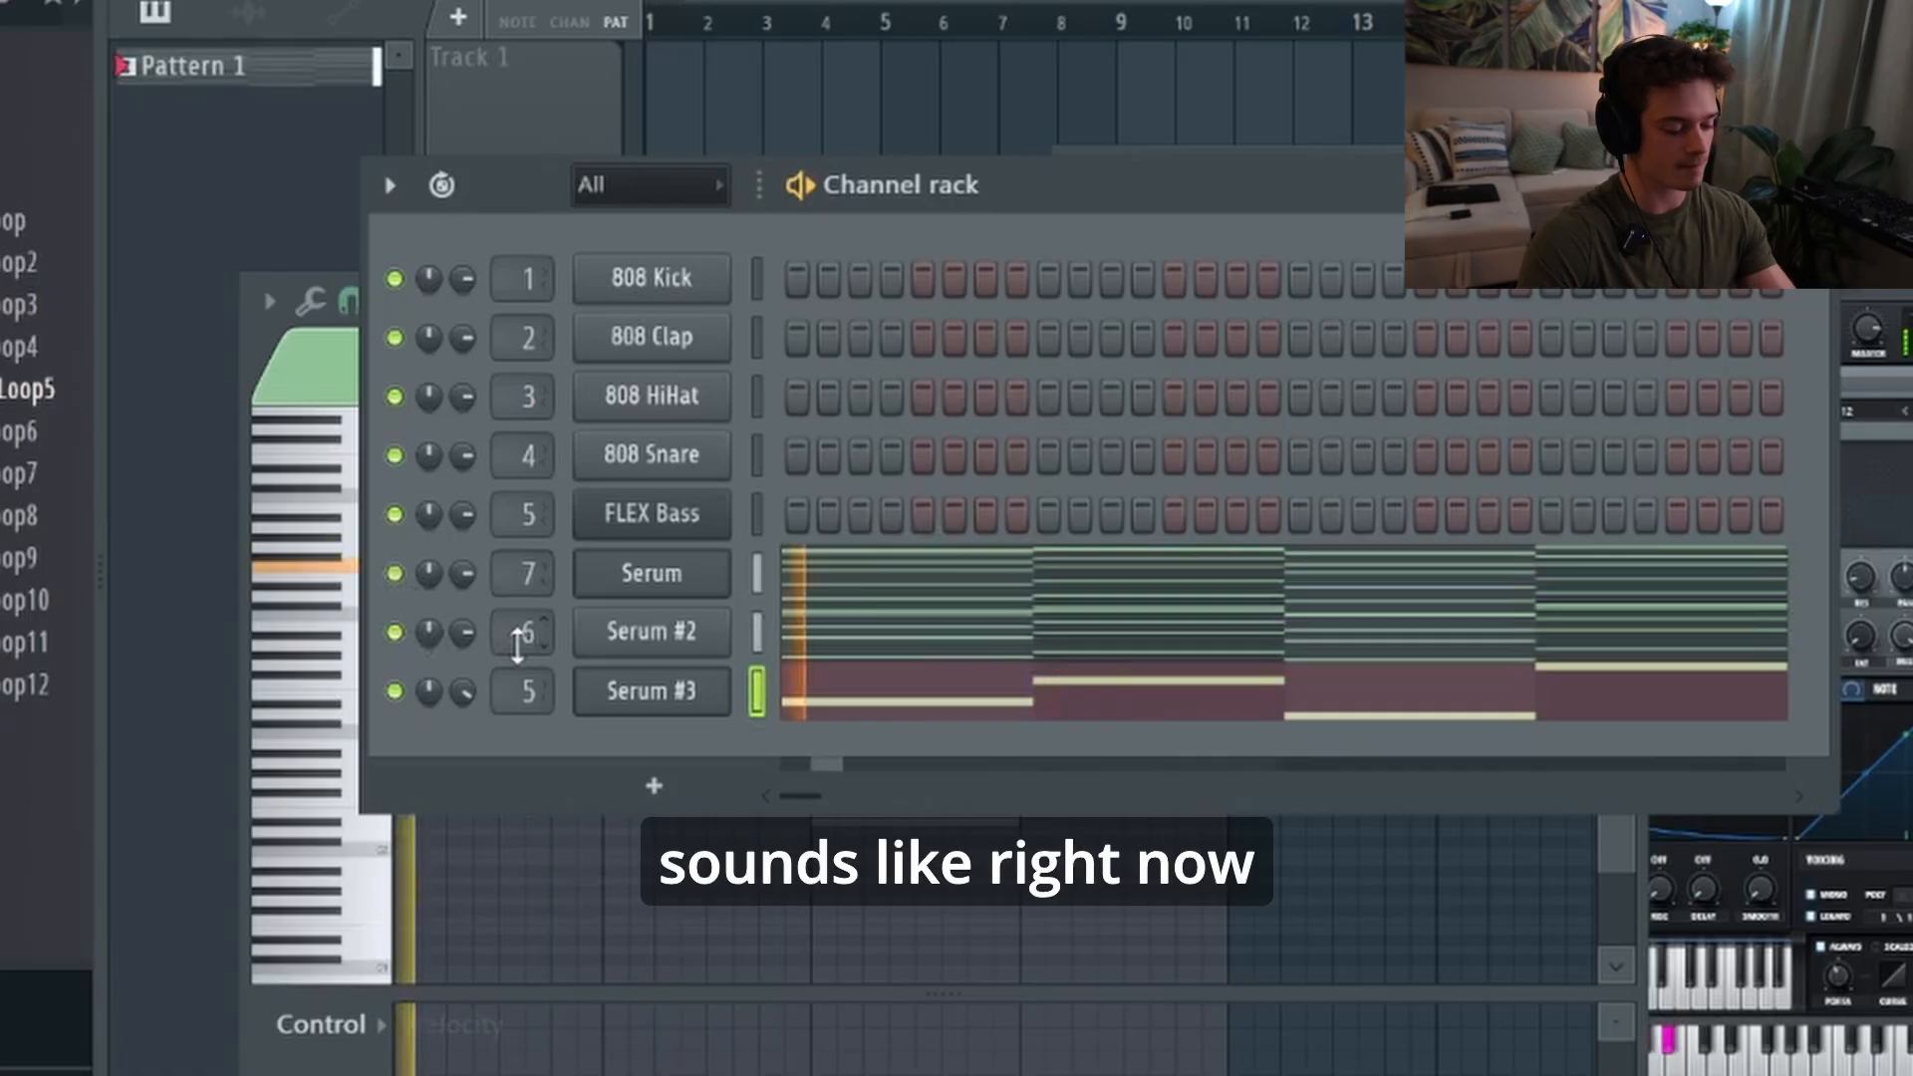
key("F9")
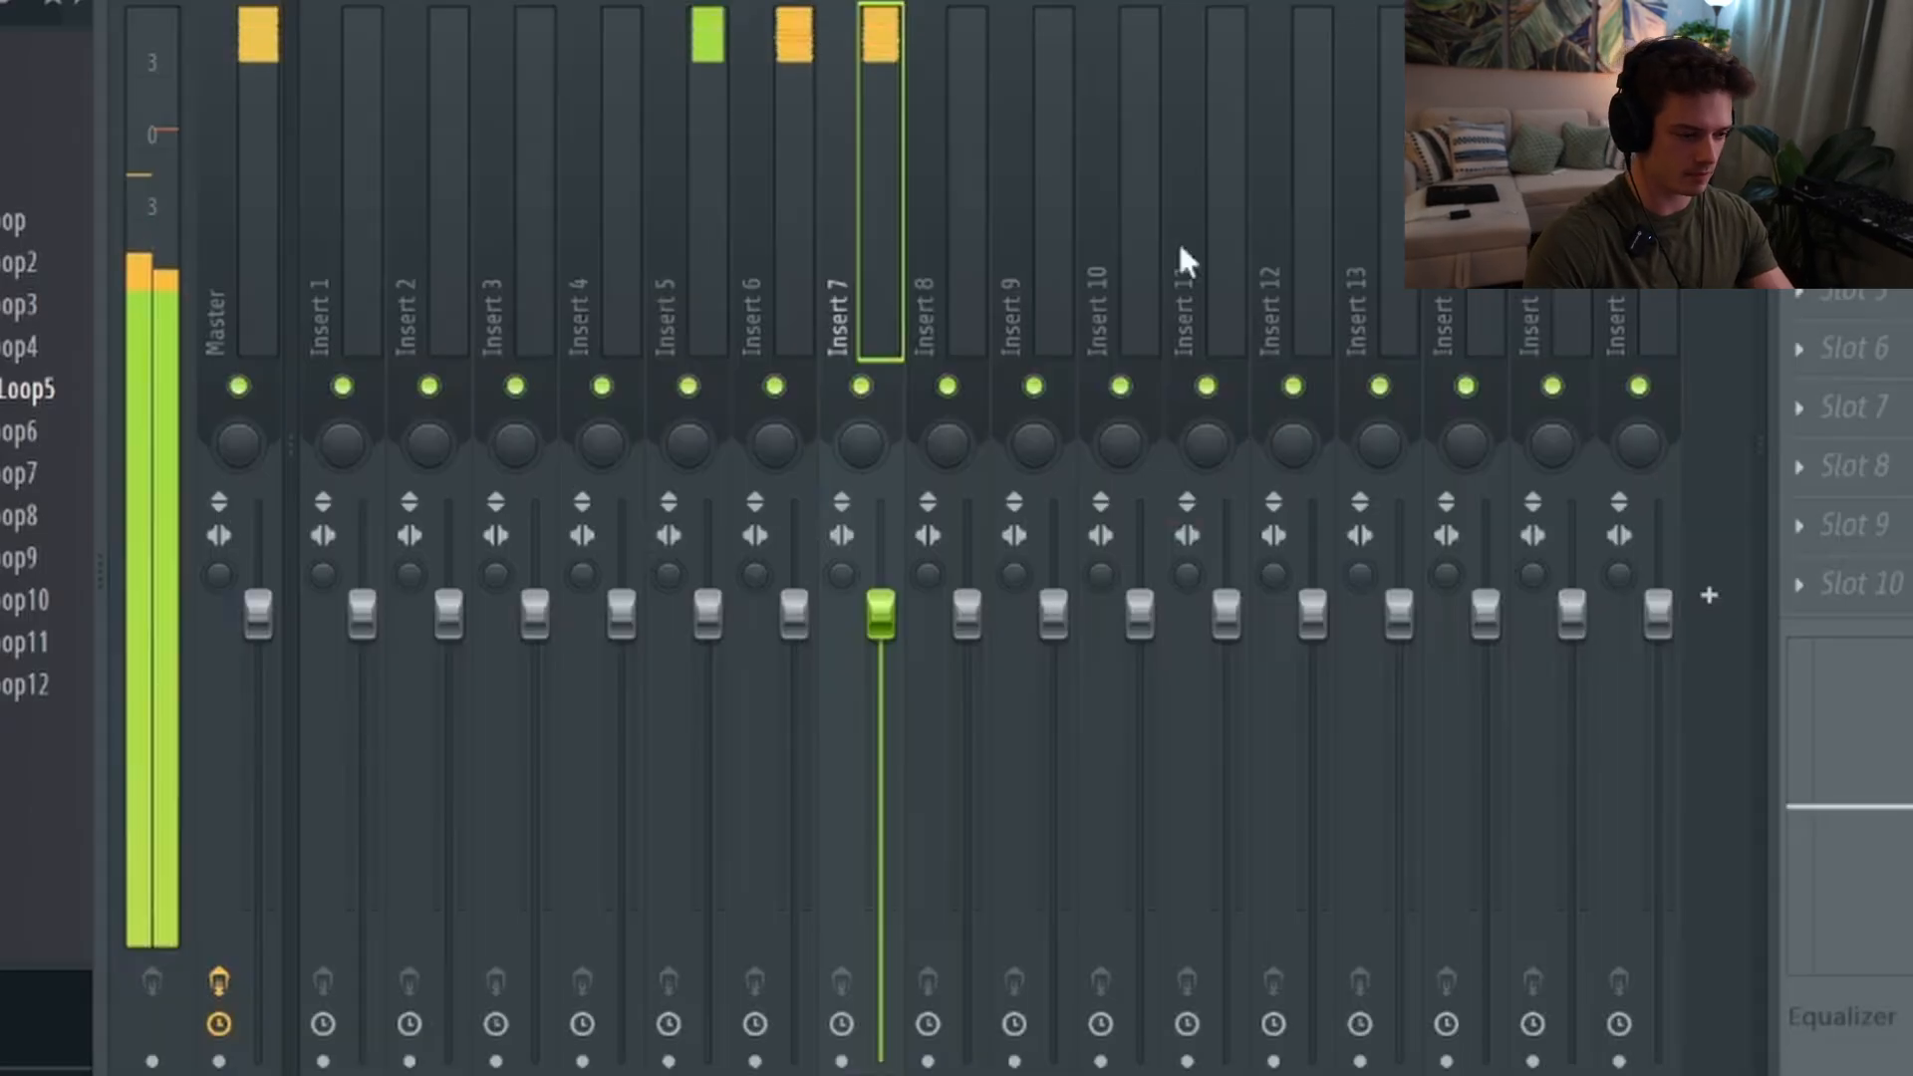
key("space")
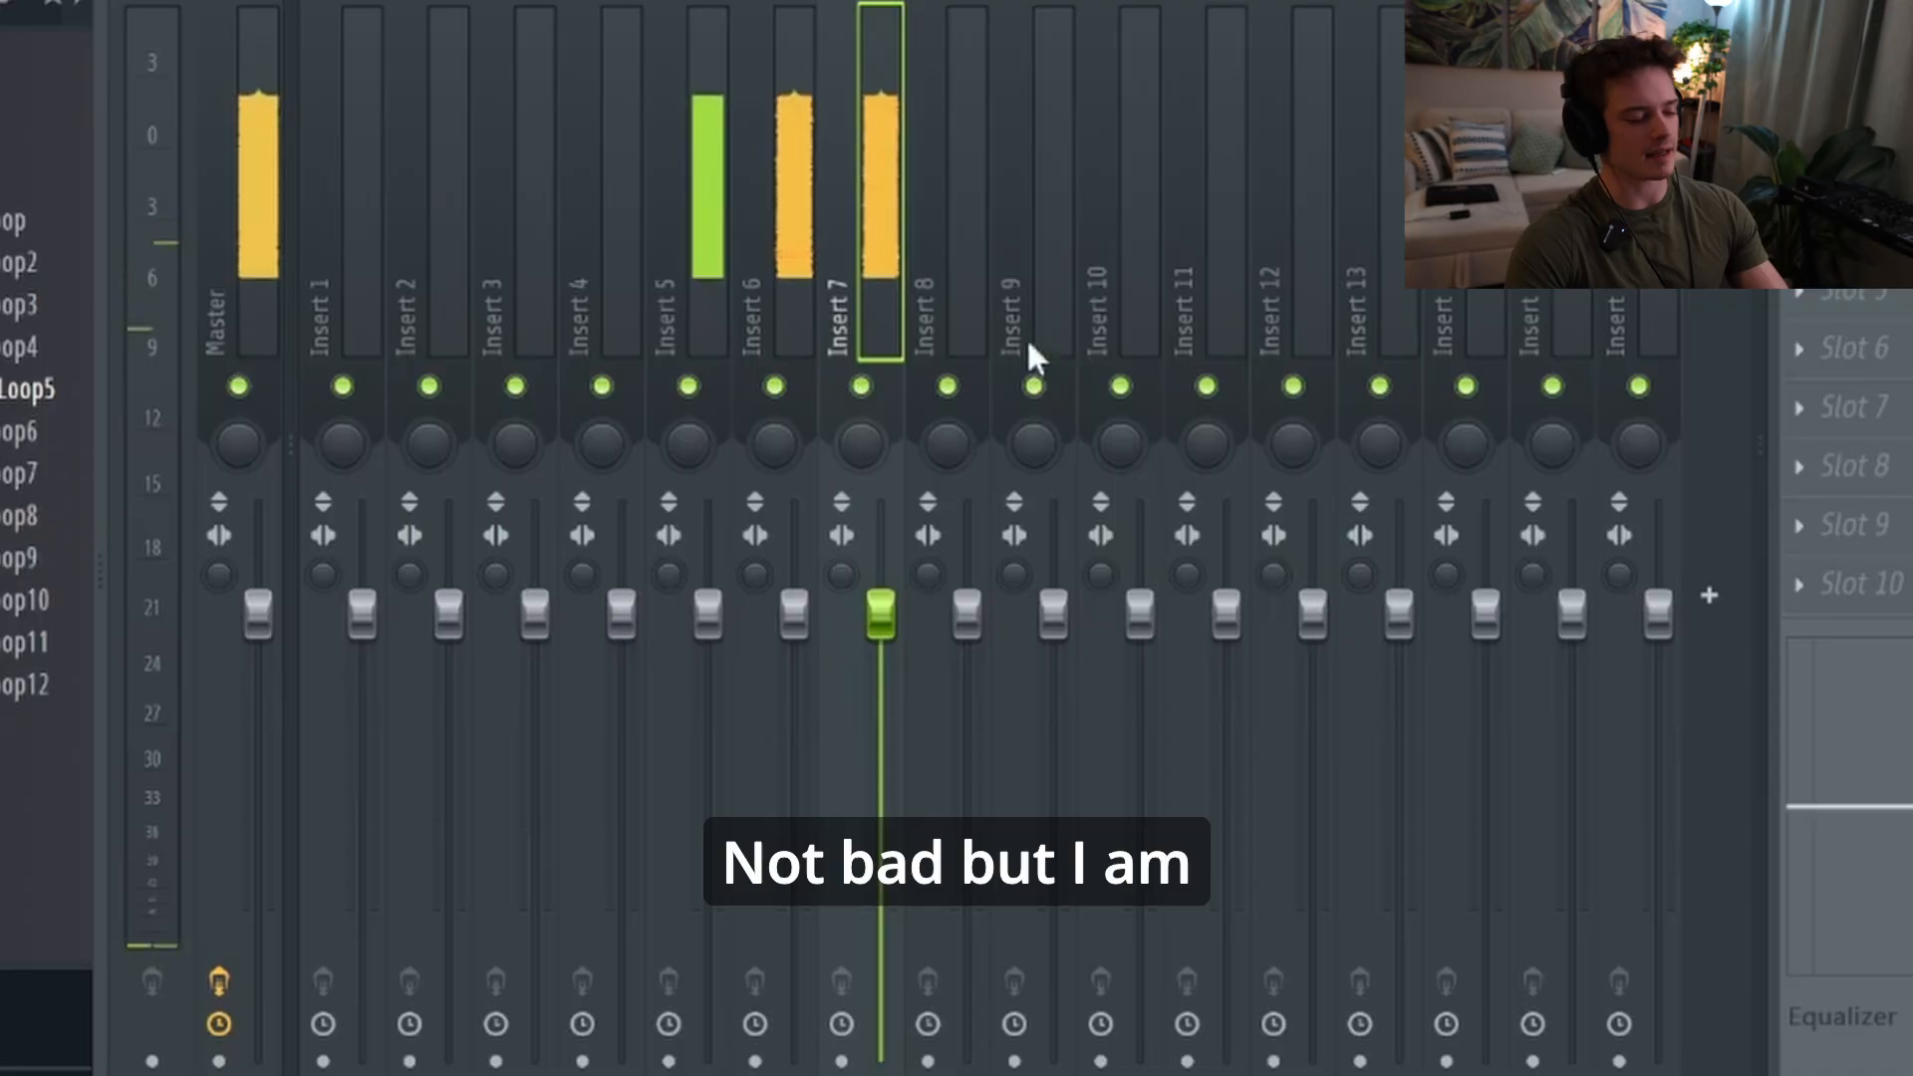
Lower the volume faders of Insert 6 and Insert 7 well below the default level
left_click(691, 285)
left_click_drag(794, 613, 794, 661)
left_click_drag(881, 614, 794, 689)
left_click(796, 297)
left_click(883, 301)
left_click(795, 661)
left_click_drag(880, 659, 881, 717)
left_click_drag(795, 690, 881, 742)
Solo Insert 7, match its fader to Insert 6 and check its spectrum during playback with Fruity Parametric EQ 2
right_click(861, 385)
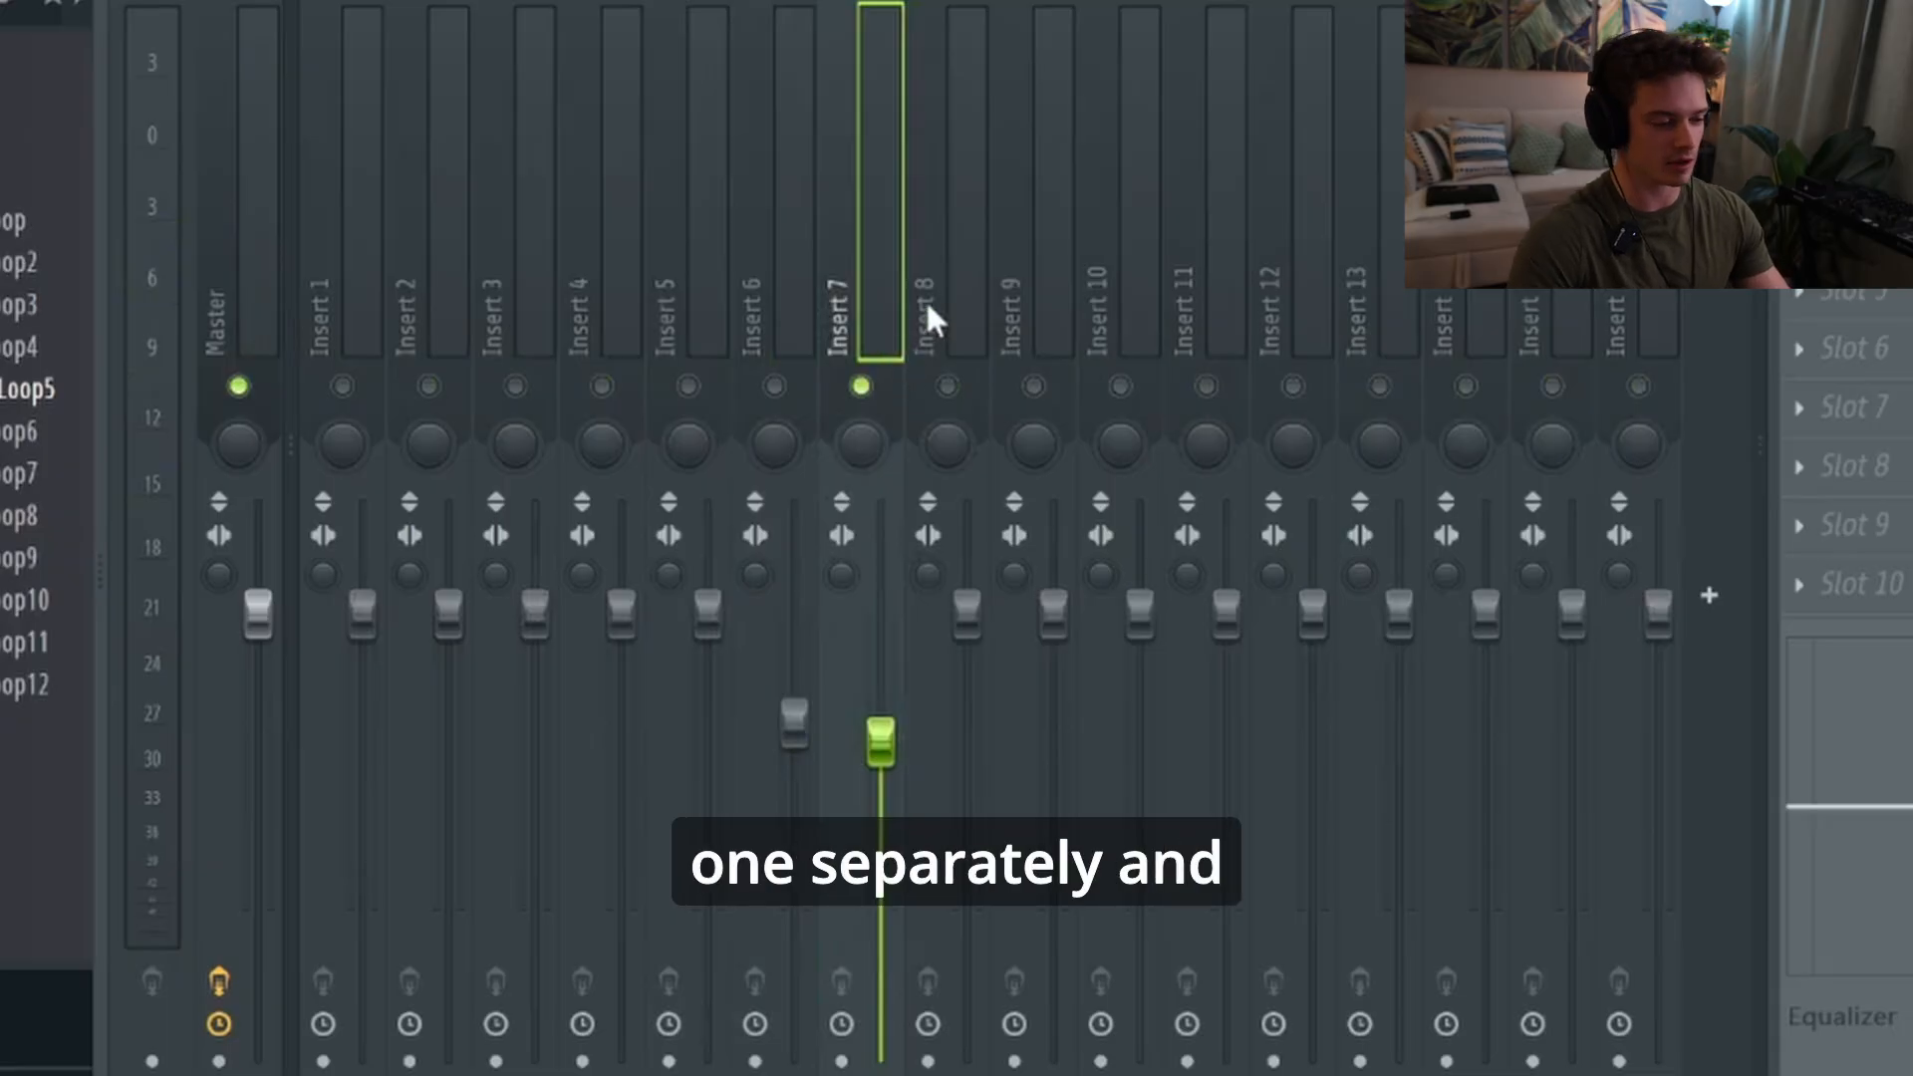
key("space")
left_click_drag(881, 741, 881, 734)
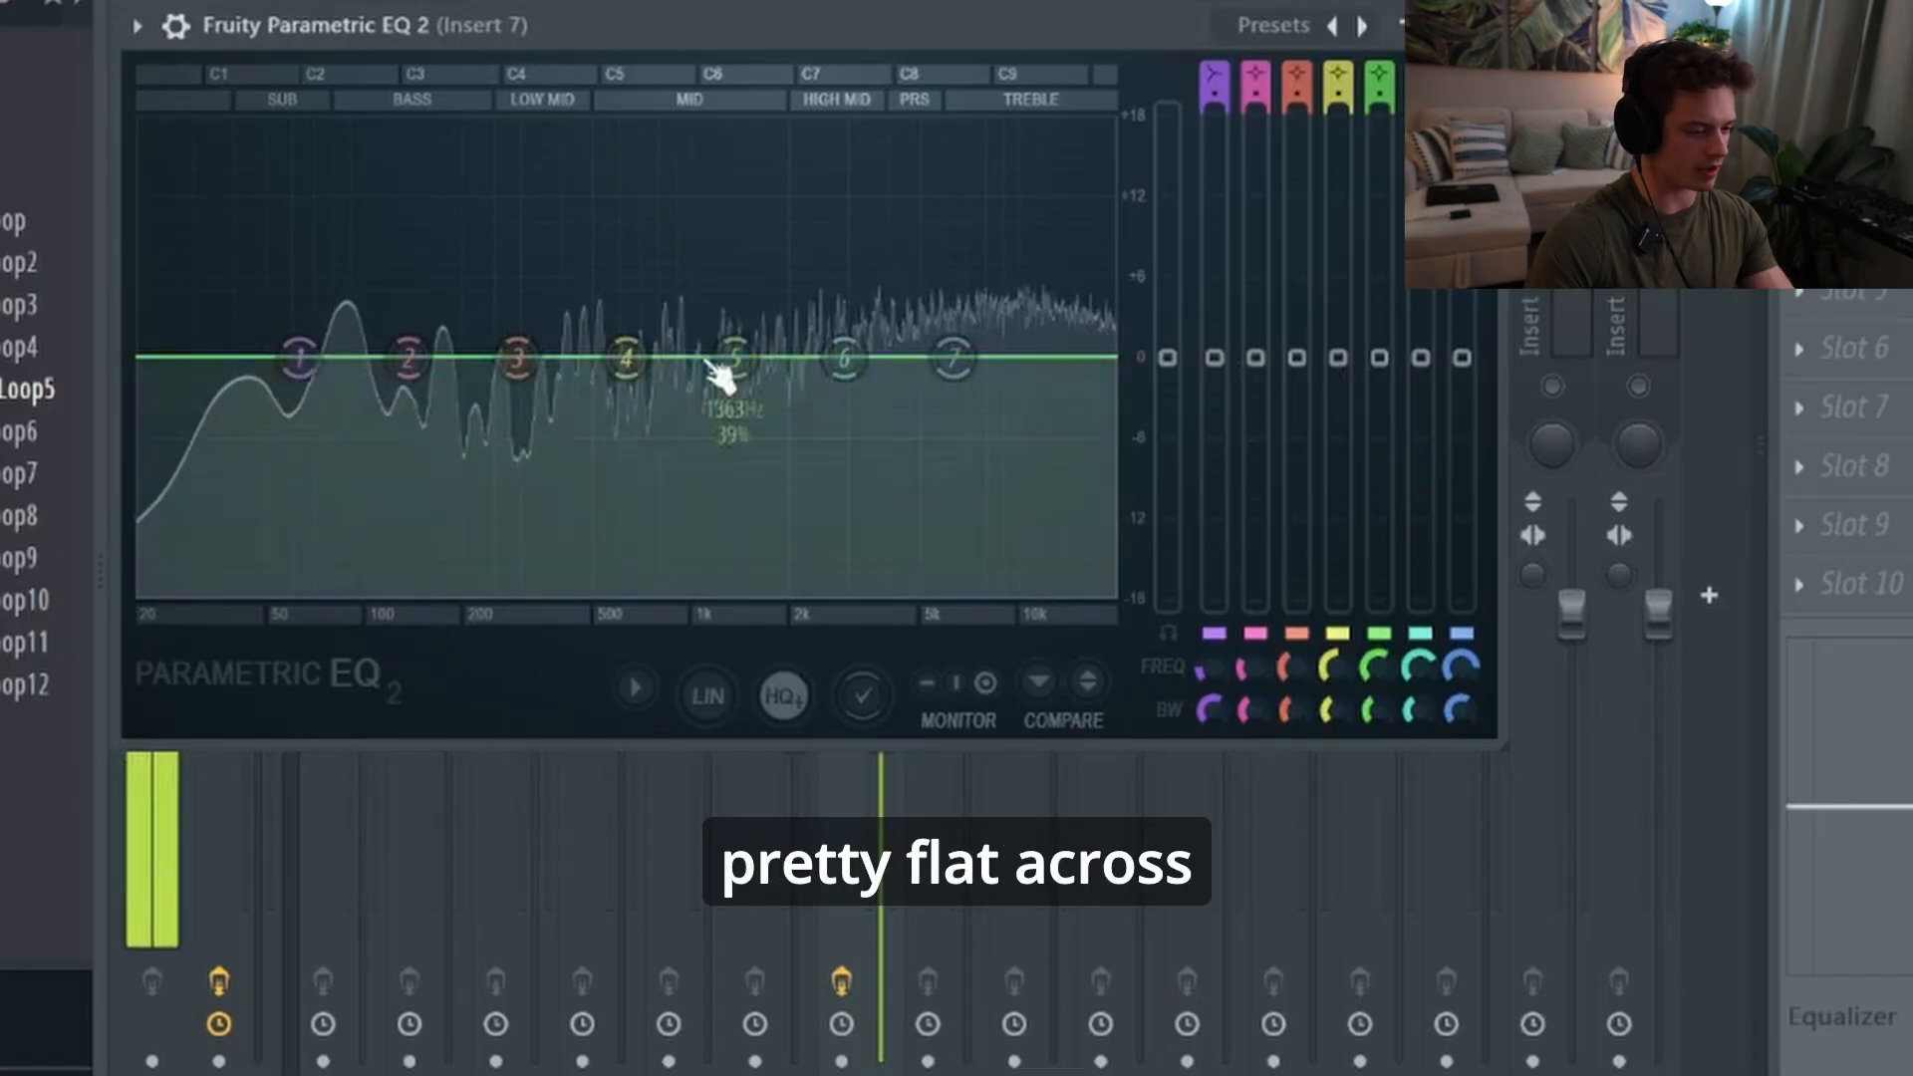
key("space")
key("Escape")
Solo Insert 6 and load Fruity Parametric EQ 2 on it during playback to view the higher layer's spectrum
left_click(809, 382)
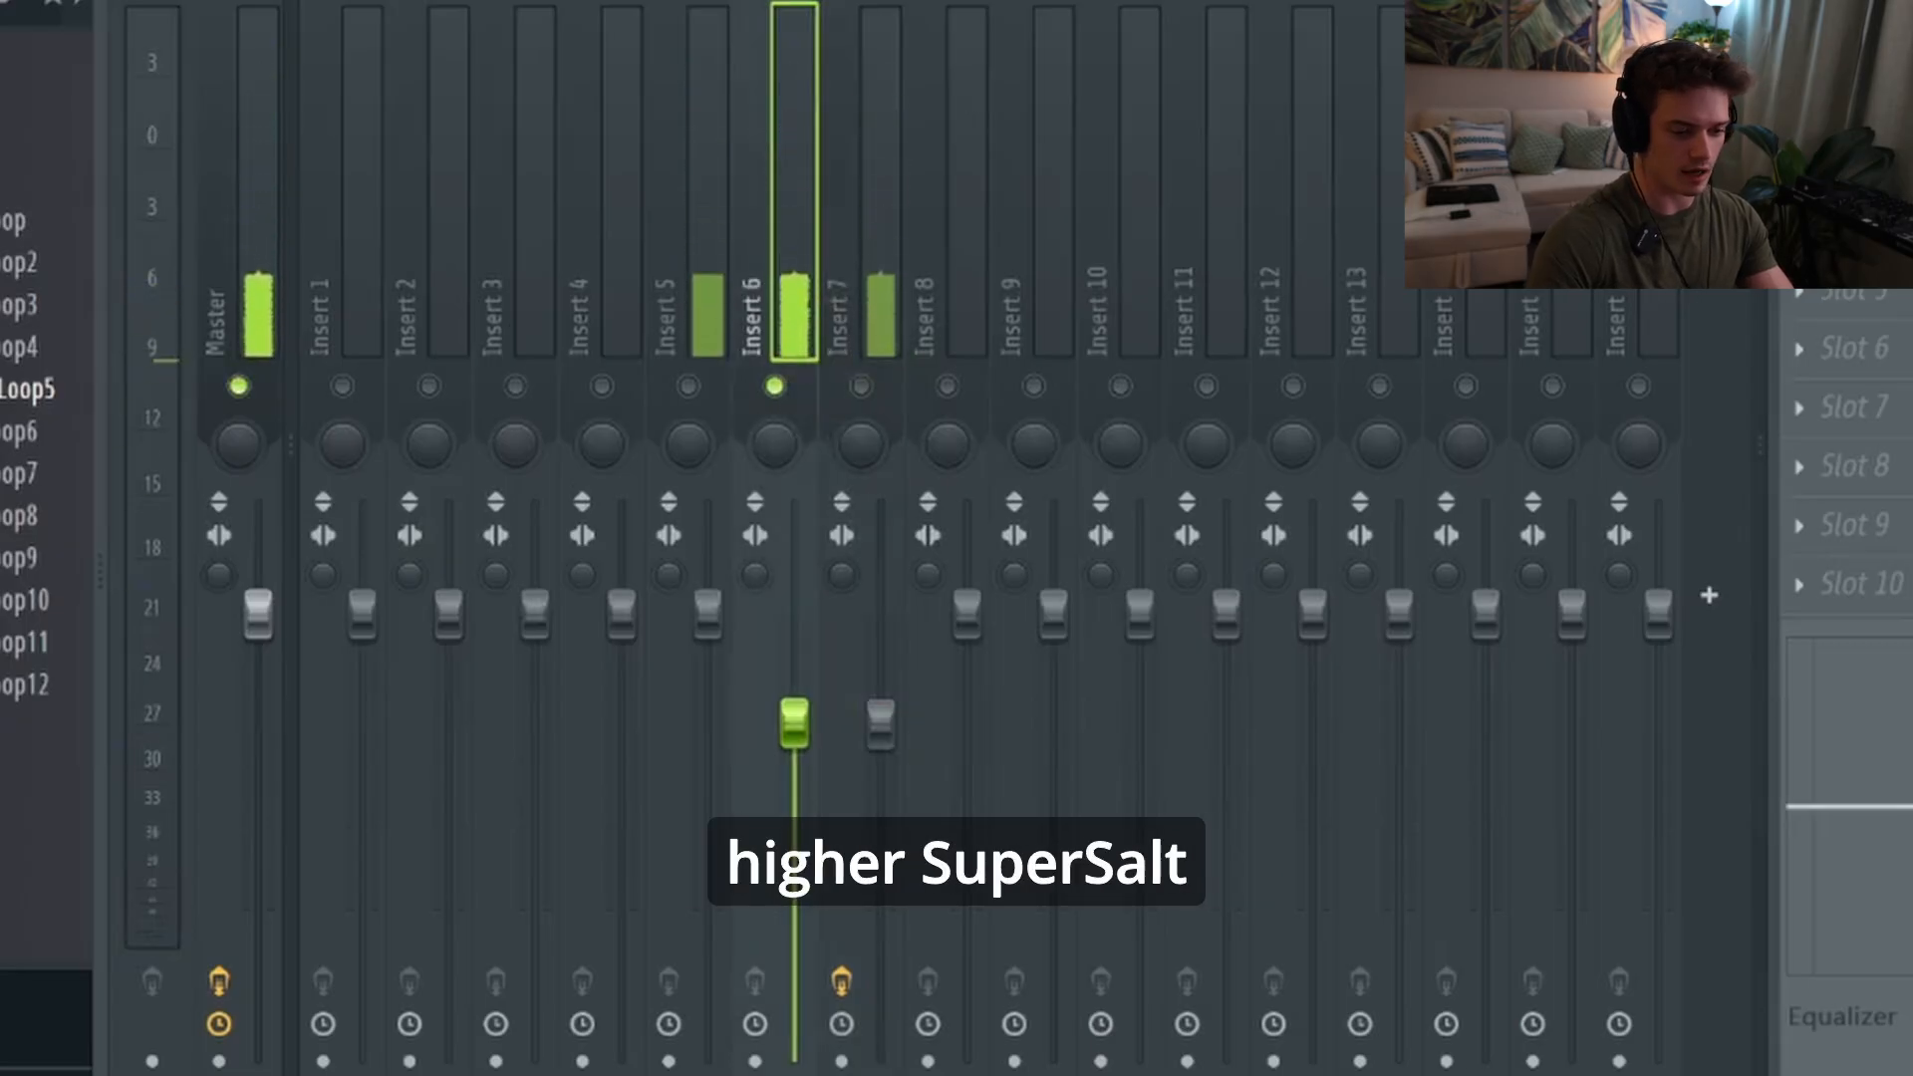
key("space")
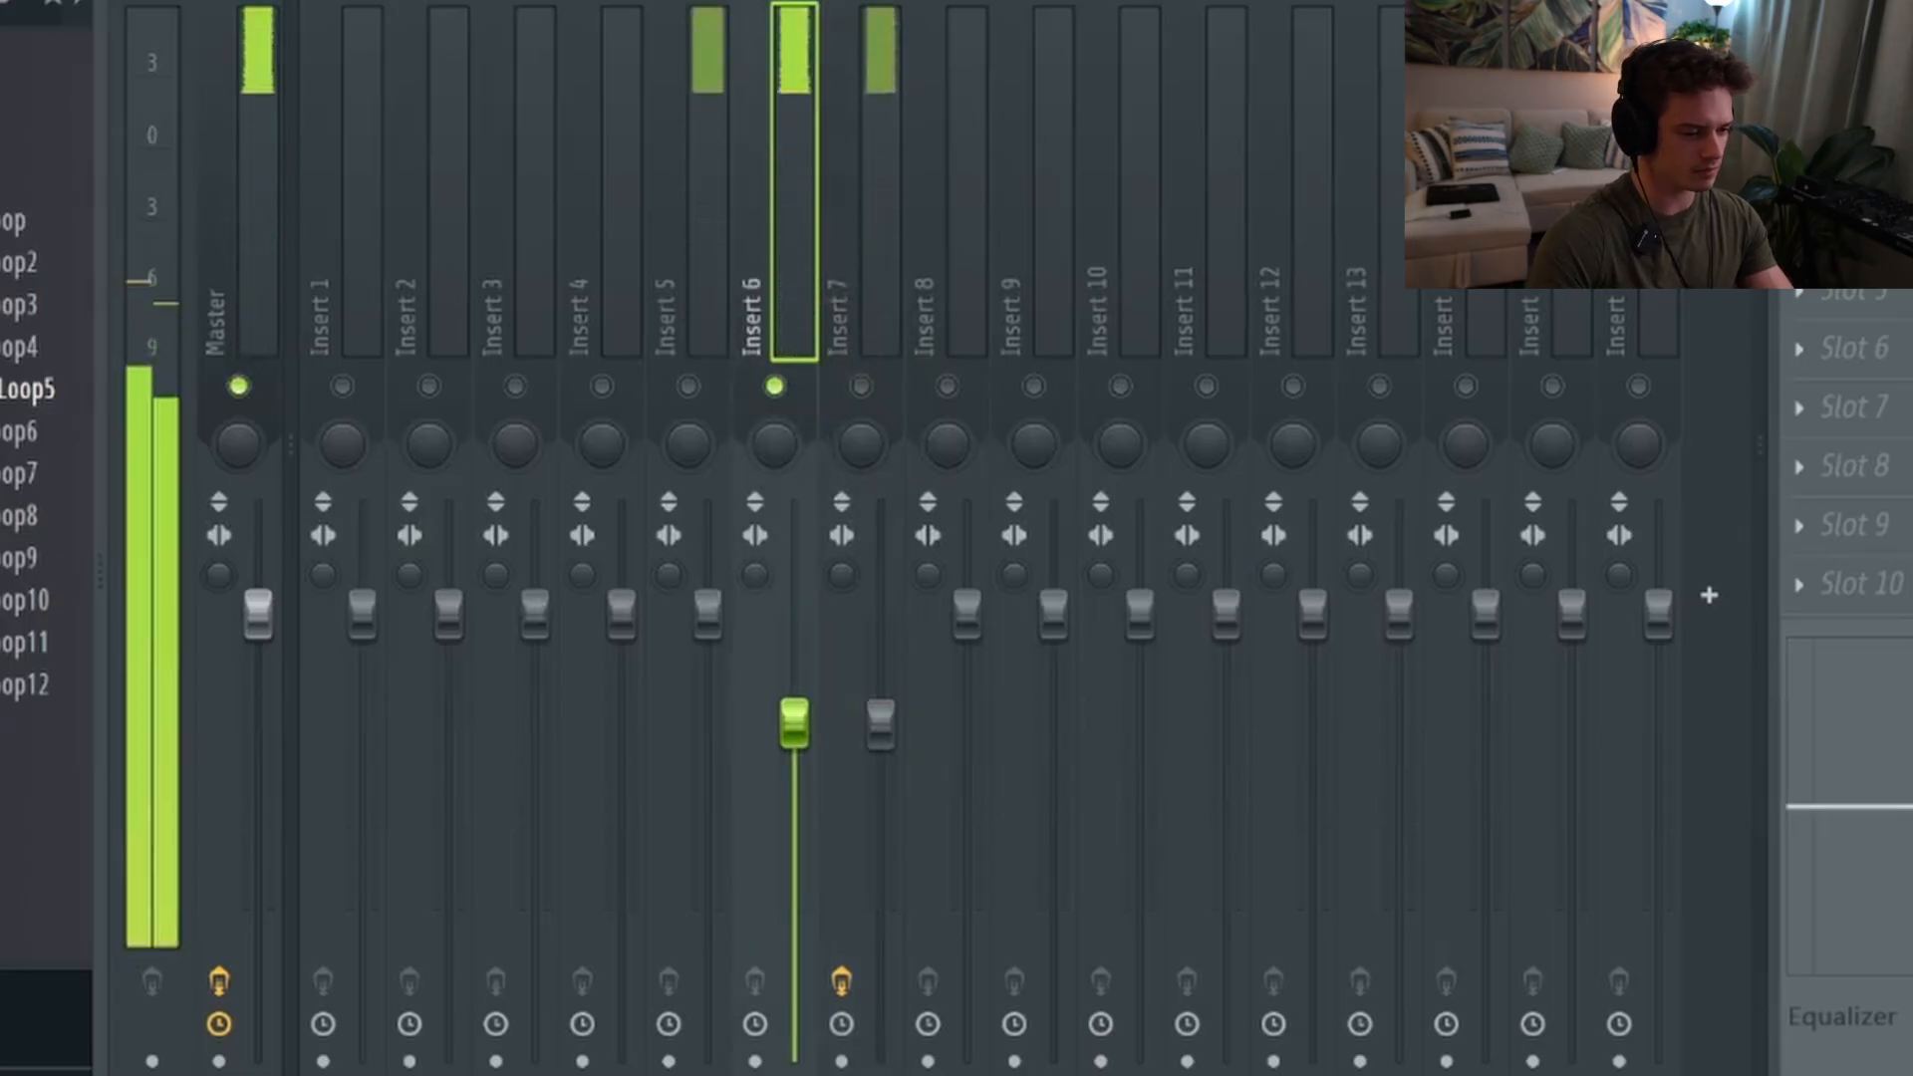
left_click(1799, 54)
mouse_move(1834, 99)
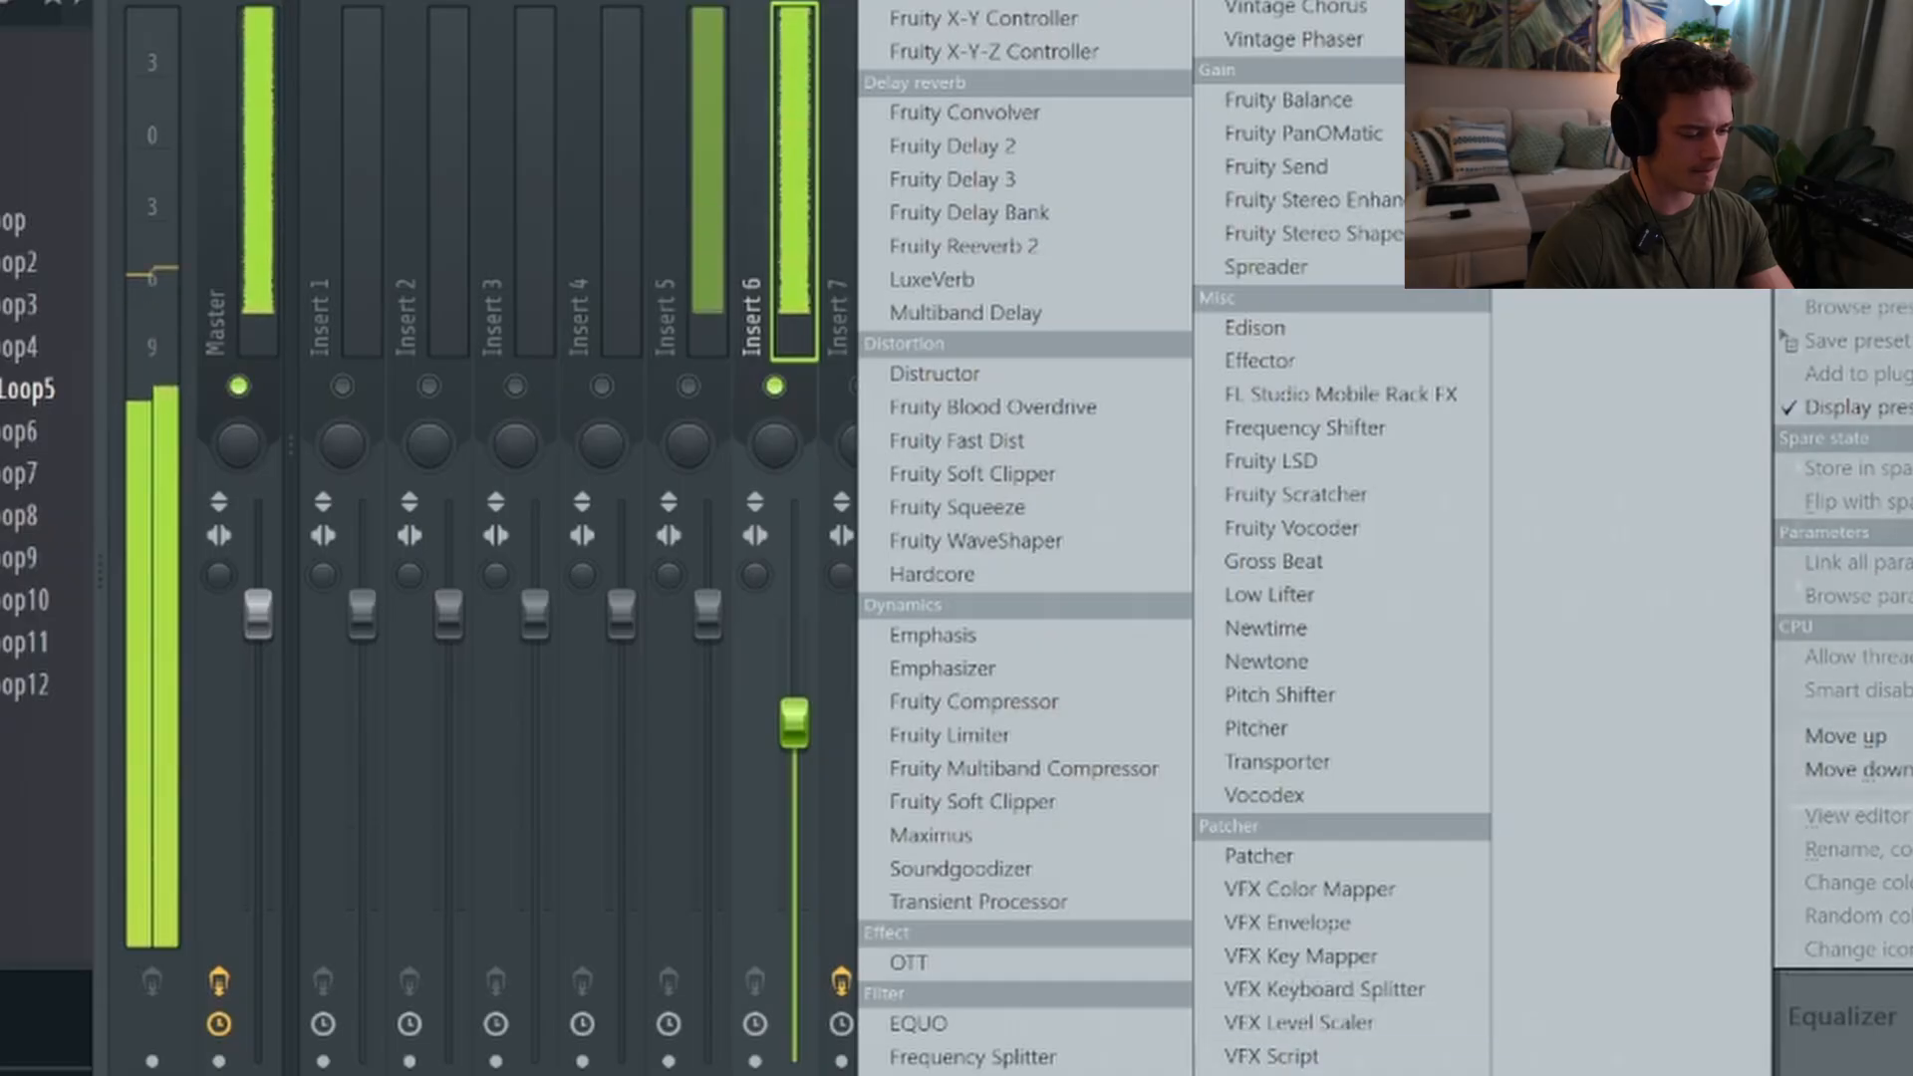
left_click(997, 1072)
left_click_drag(1046, 318, 970, 262)
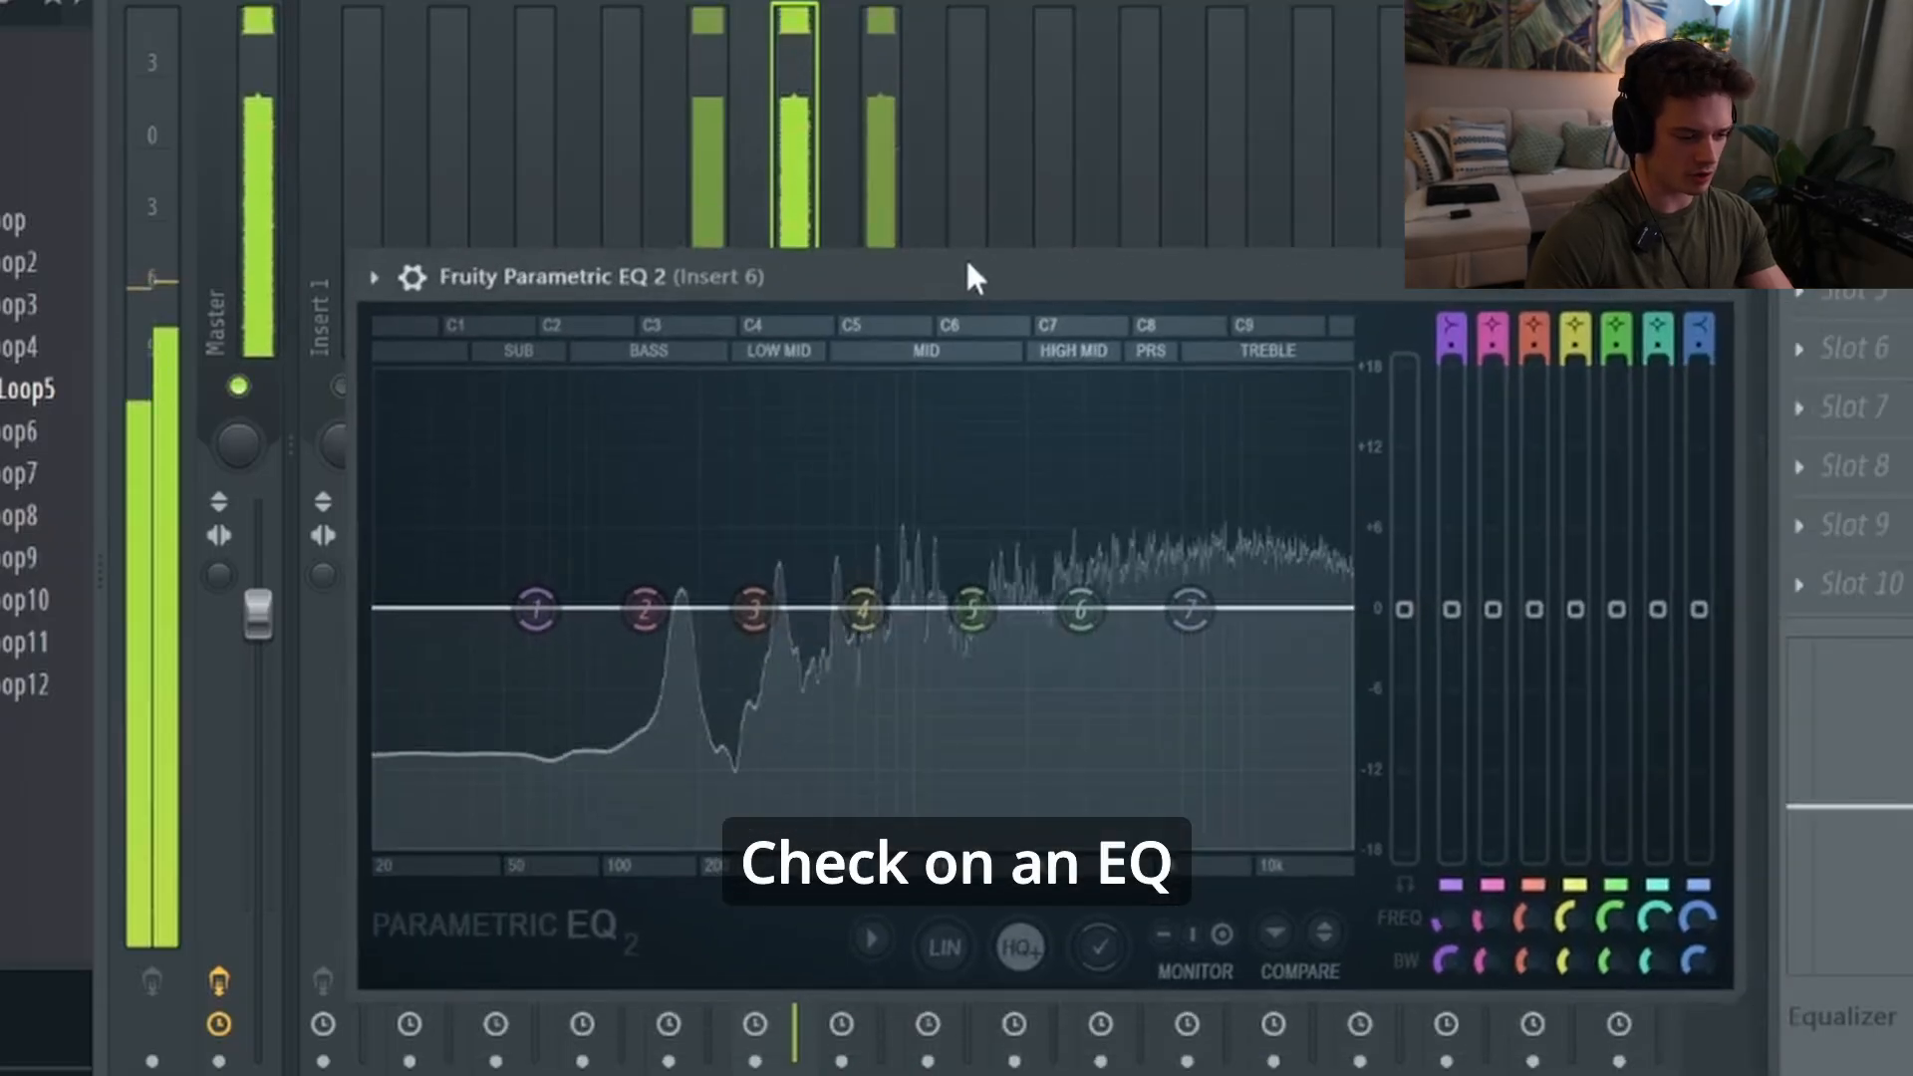
key("space")
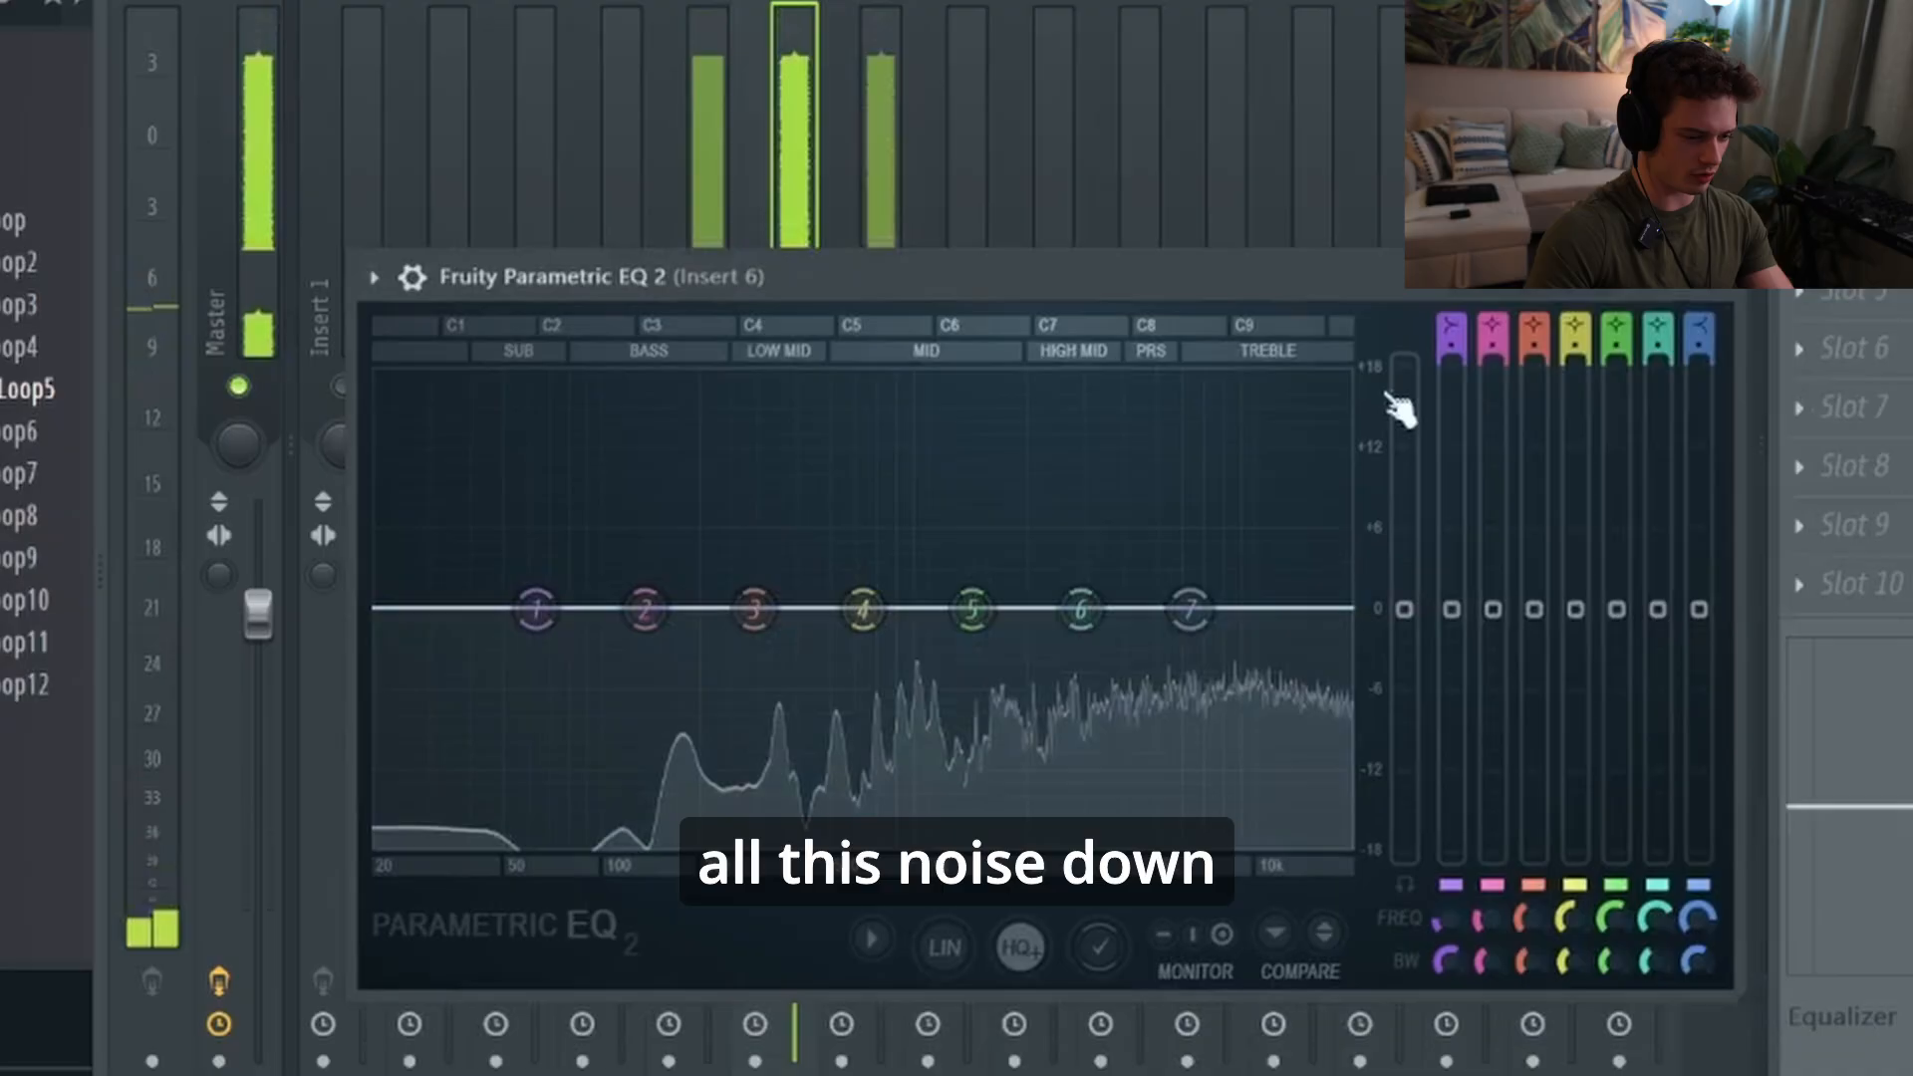
Isolate the lows of Insert 6 with a temporary low-pass sweep, restore it and apply a high-pass cut just above 100 Hz
left_click(1572, 278)
left_click(1585, 321)
left_click_drag(1347, 628, 660, 632)
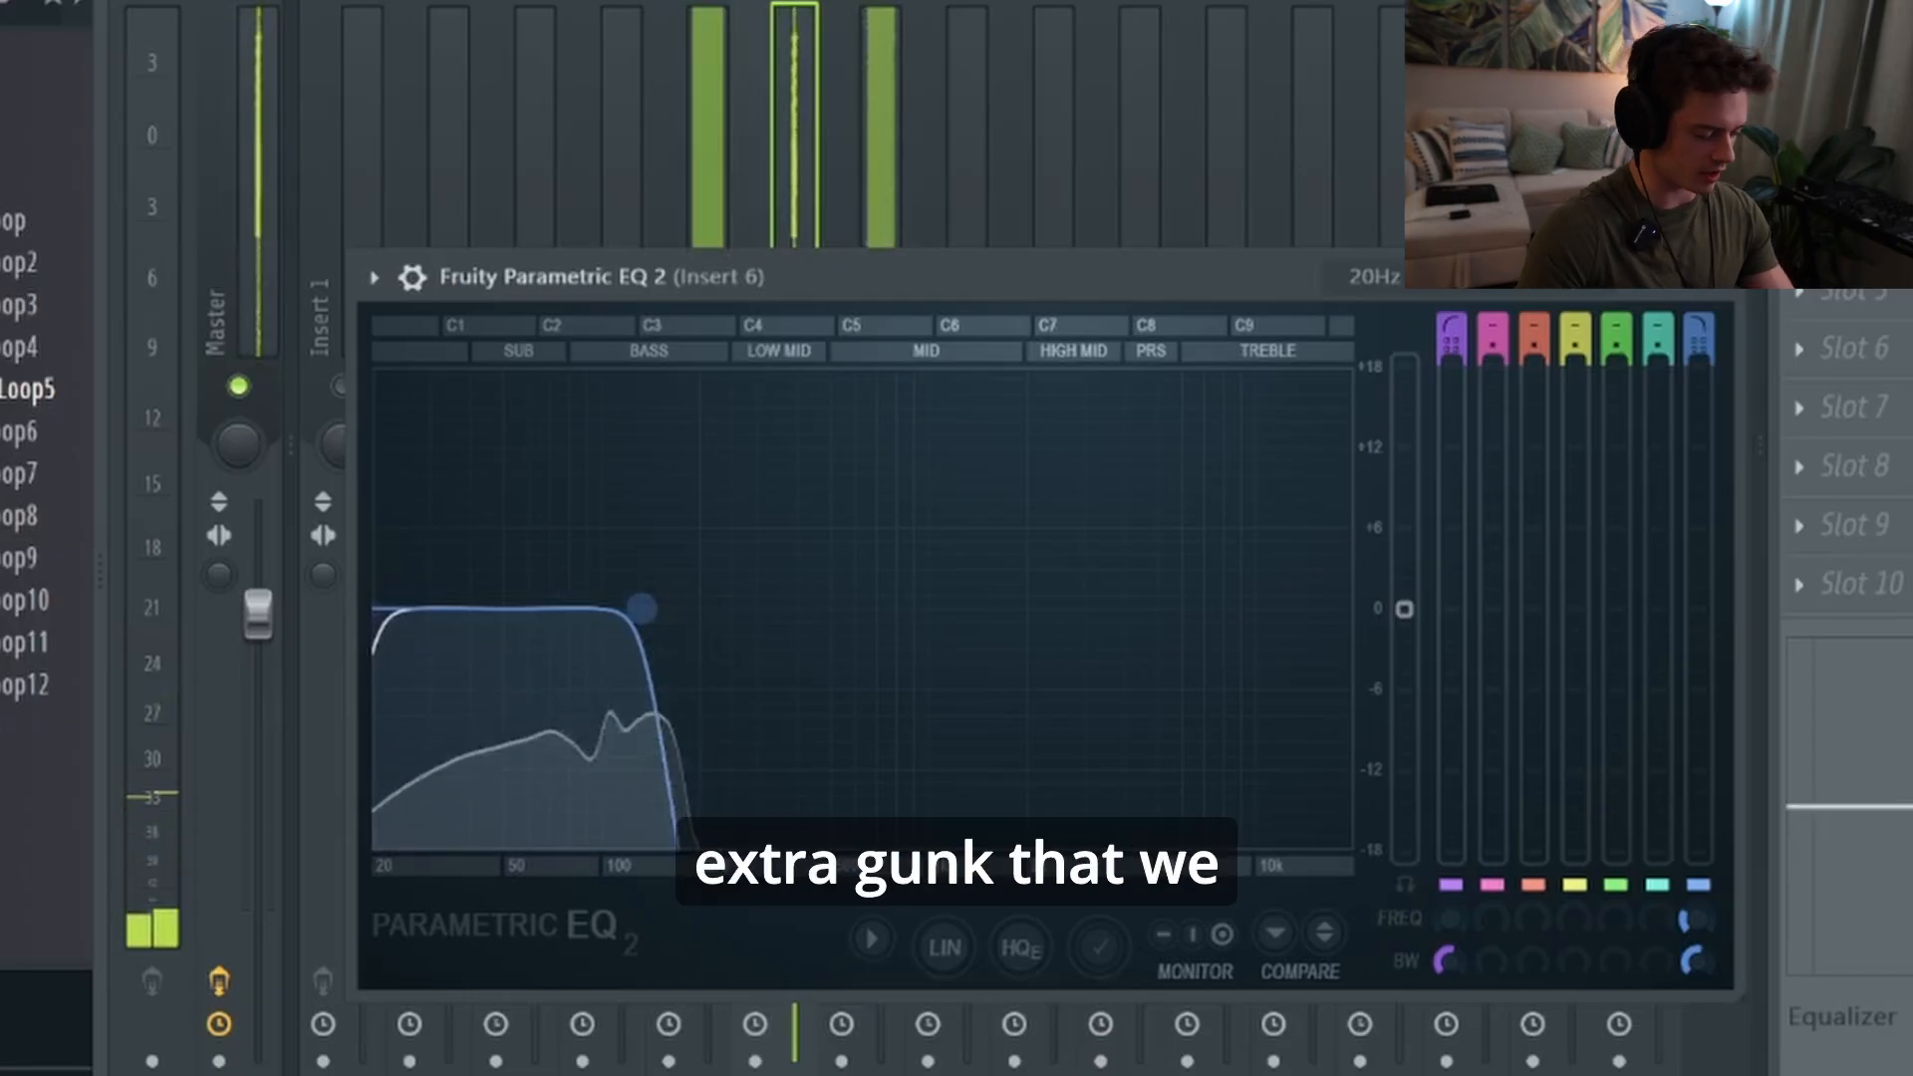
left_click_drag(660, 629, 1373, 636)
left_click_drag(377, 610, 634, 623)
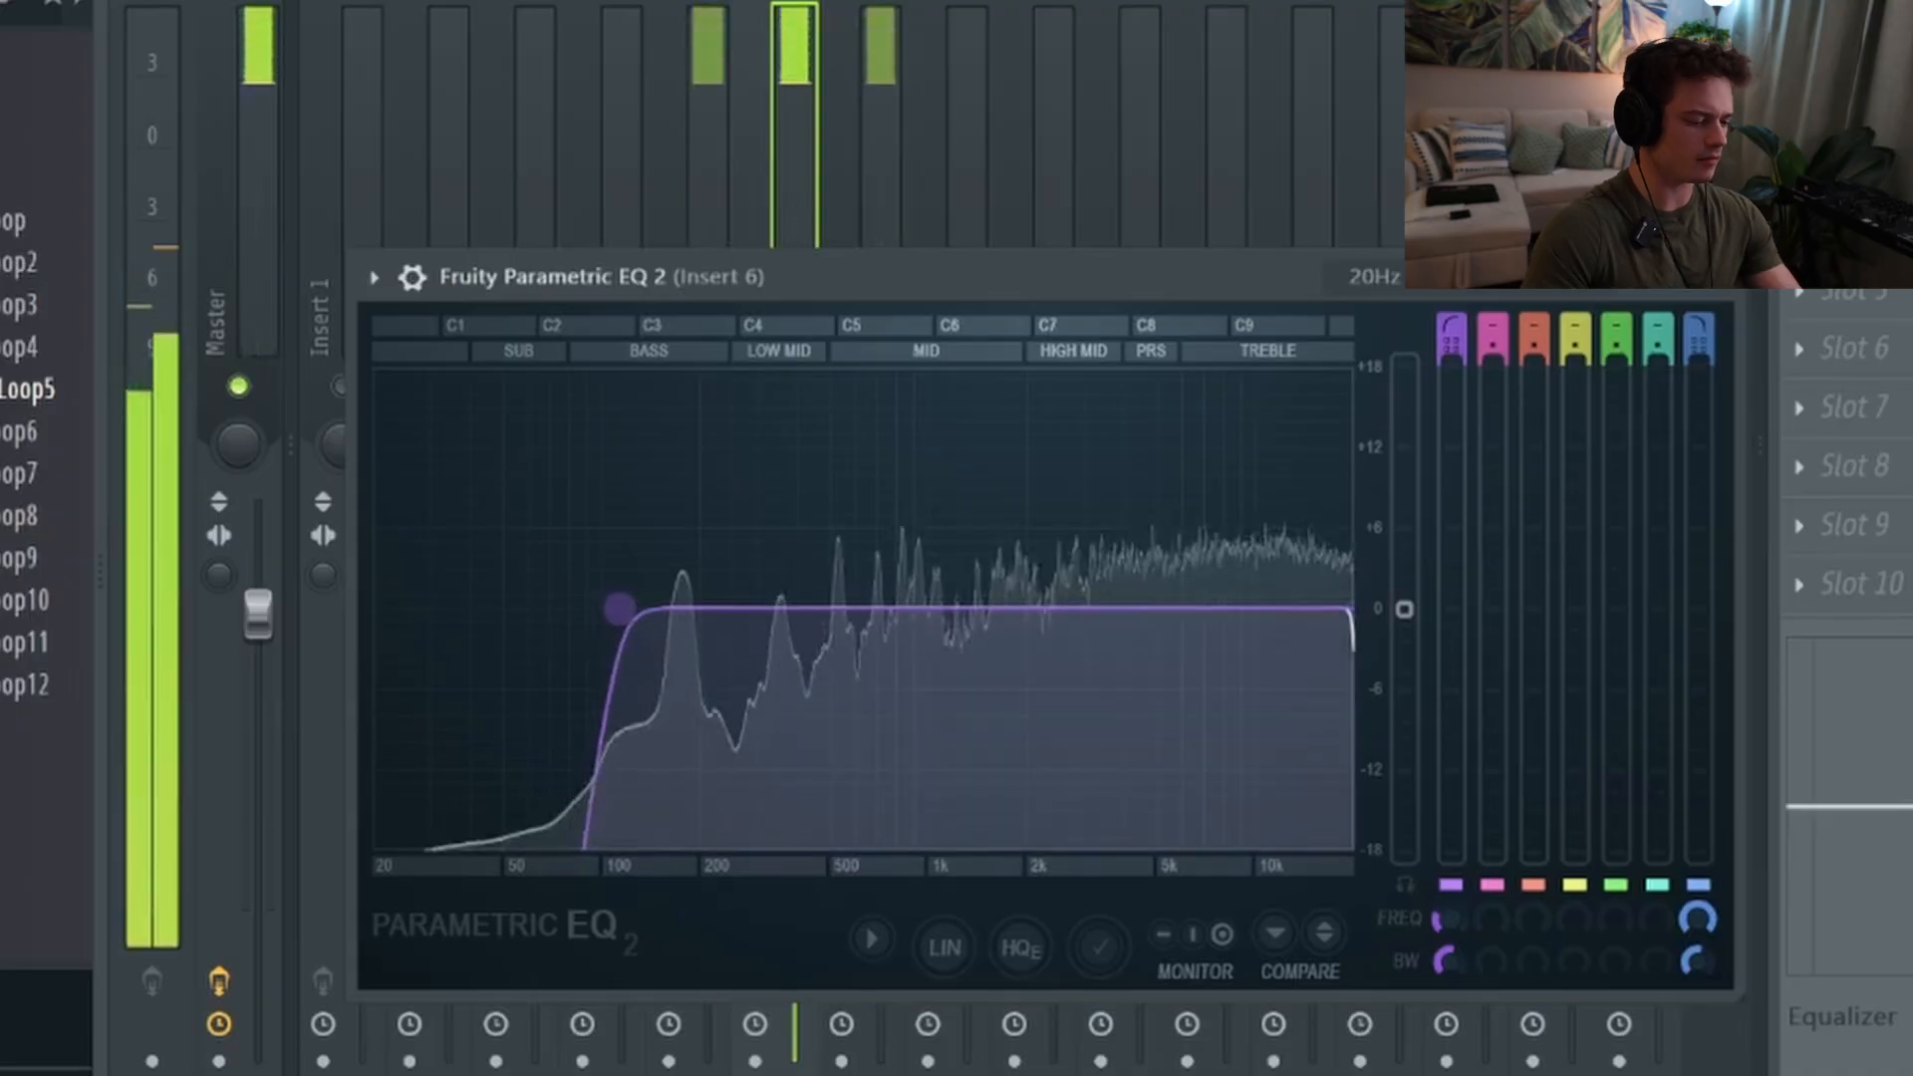
mouse_move(649, 624)
left_mouse_down()
mouse_move(510, 610)
mouse_move(670, 610)
mouse_move(385, 610)
mouse_move(732, 610)
mouse_move(643, 610)
mouse_move(668, 609)
left_mouse_up()
left_click(1718, 277)
Reactivate Insert 7 and Insert 5 alongside Insert 6 so all three layers play together
left_click(865, 357)
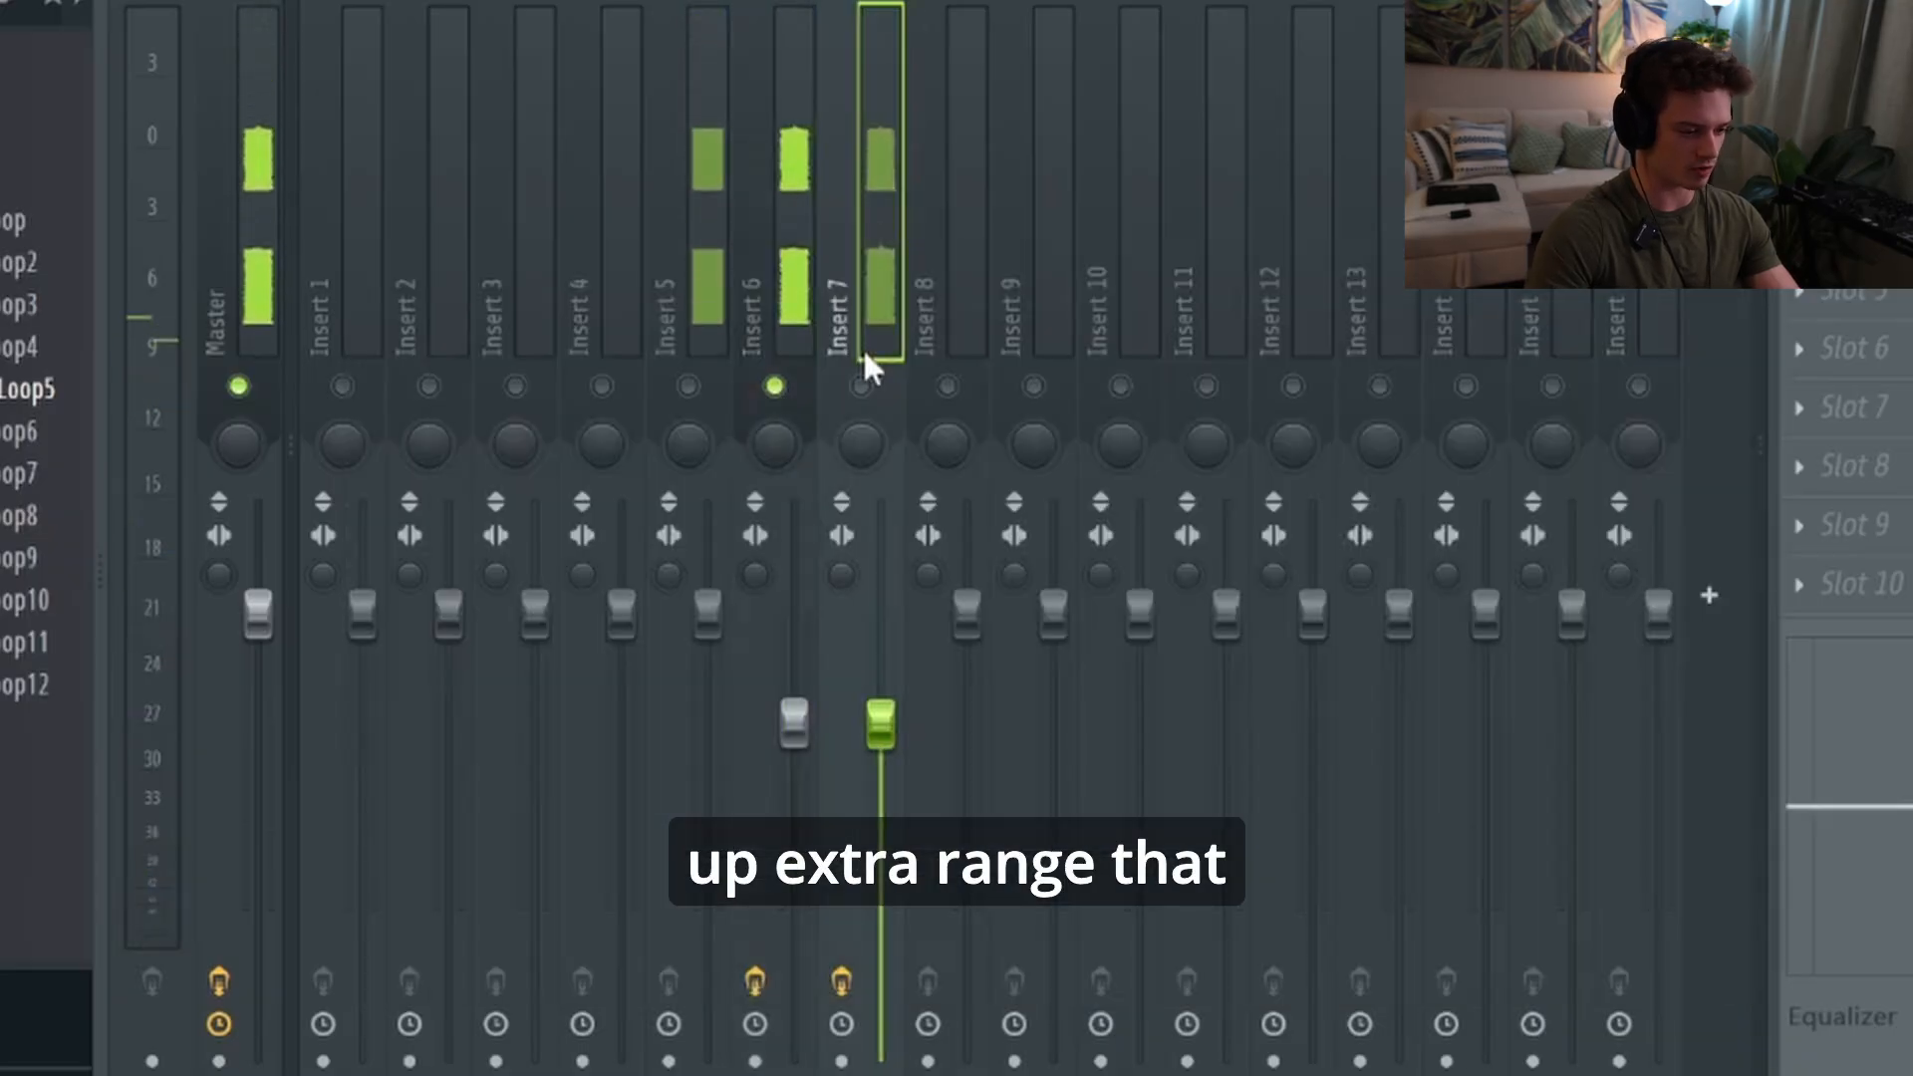
left_click(862, 387)
left_click(732, 337)
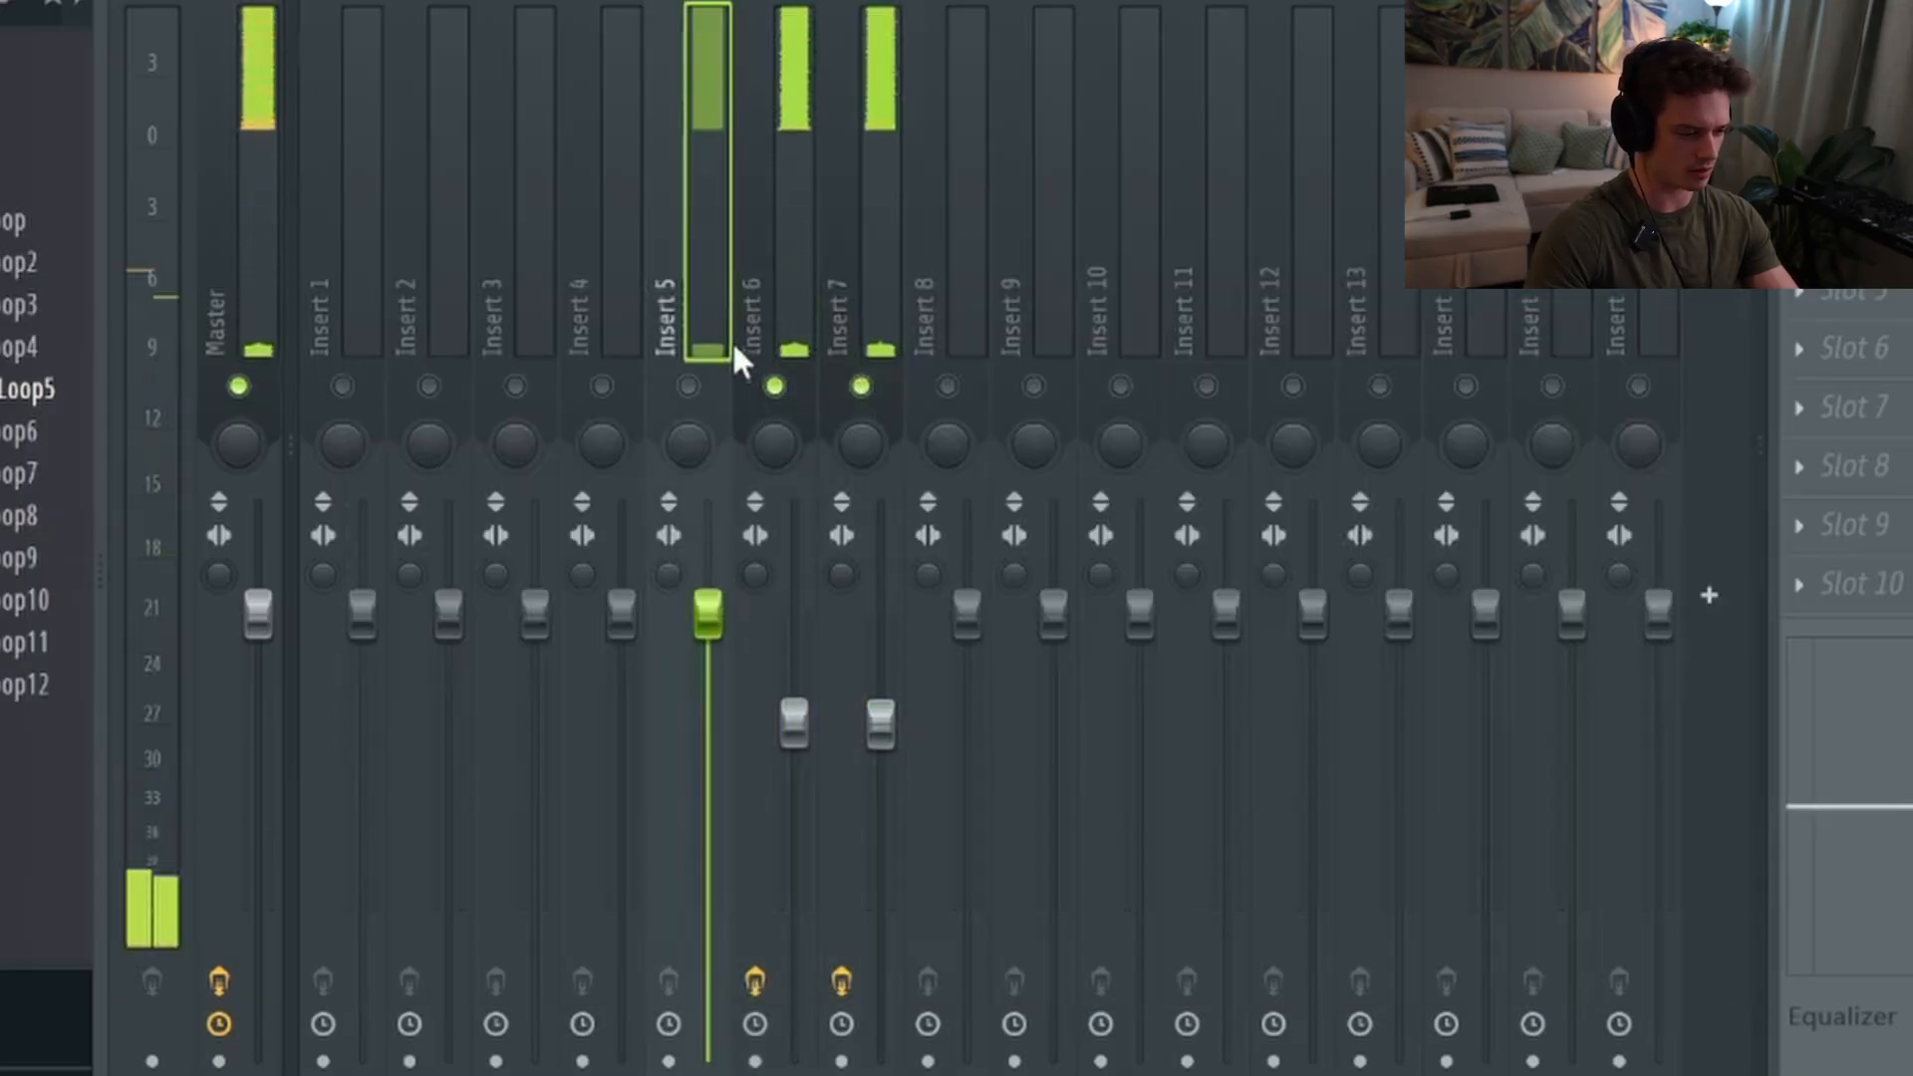
key("space")
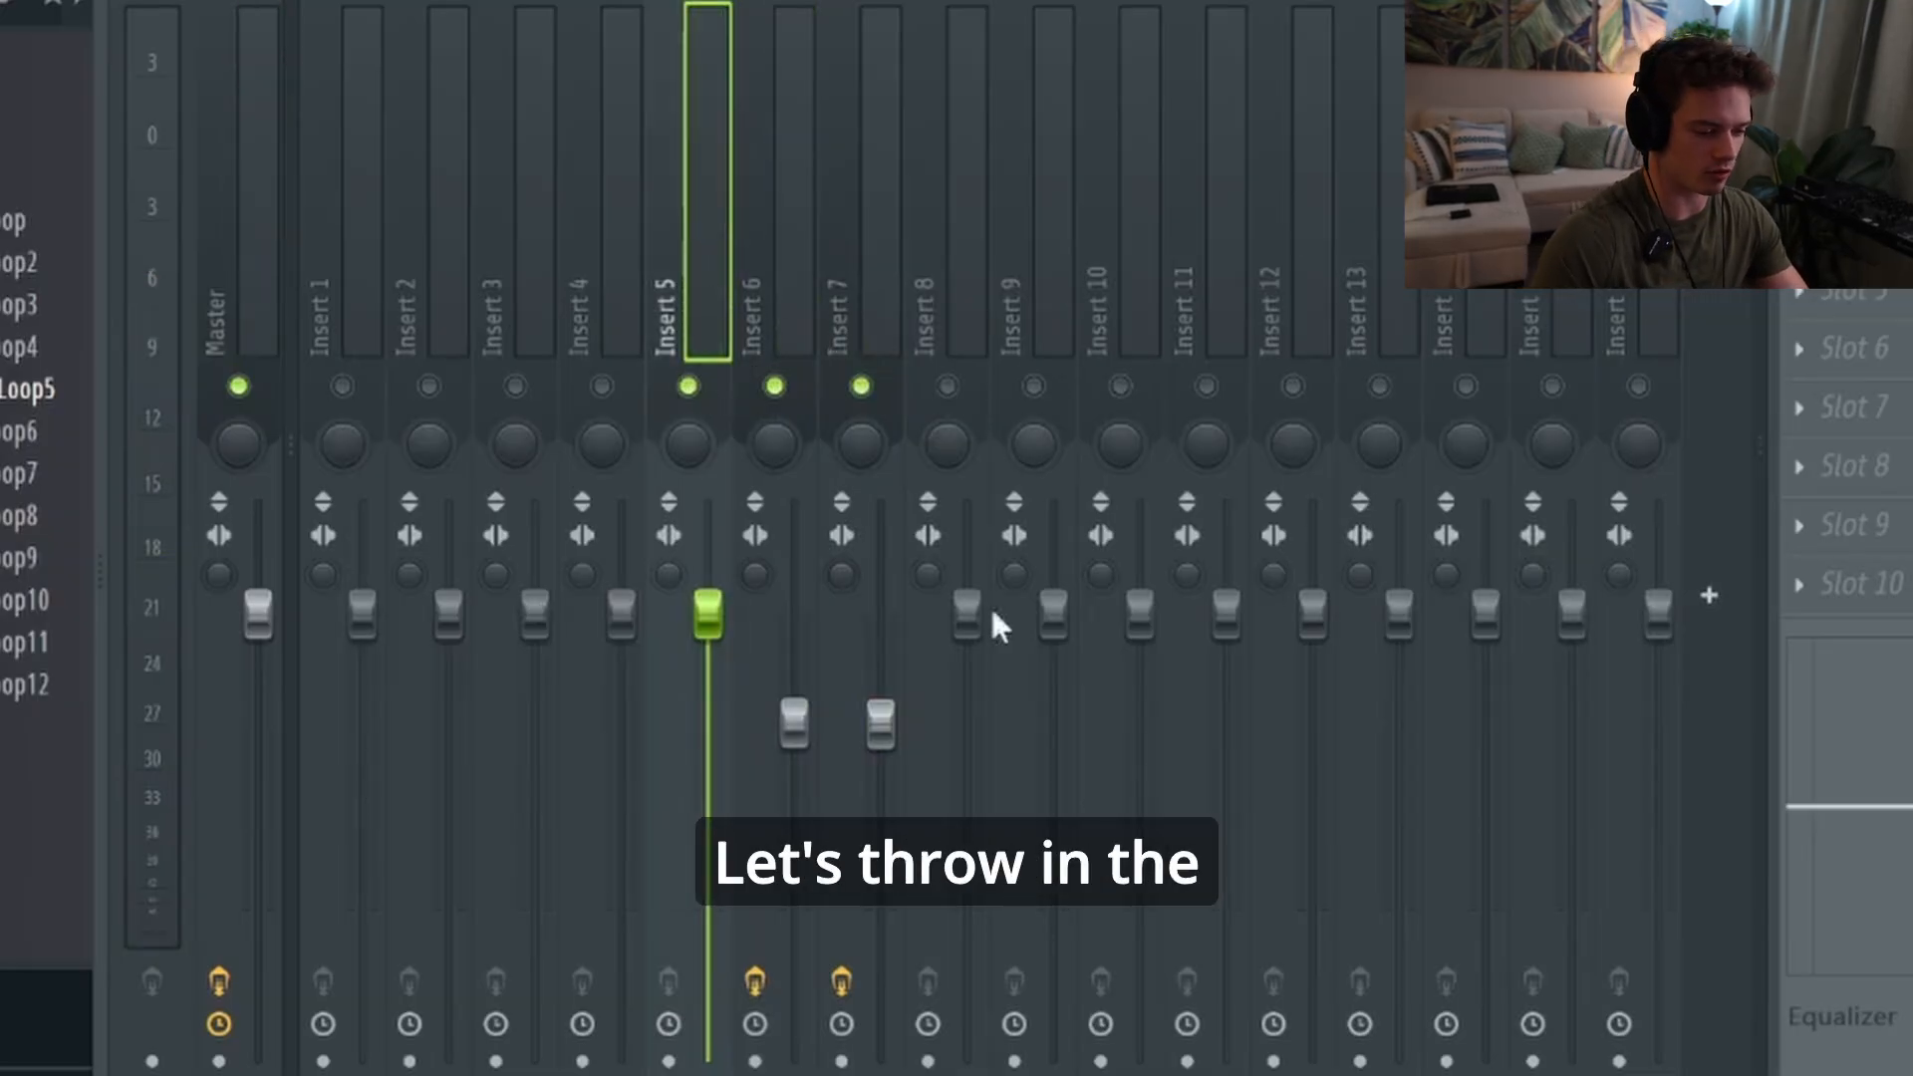
Route the Insert 5, 6 and 7 layers to Insert 8, activate that track and play the combined sound
left_click(766, 355)
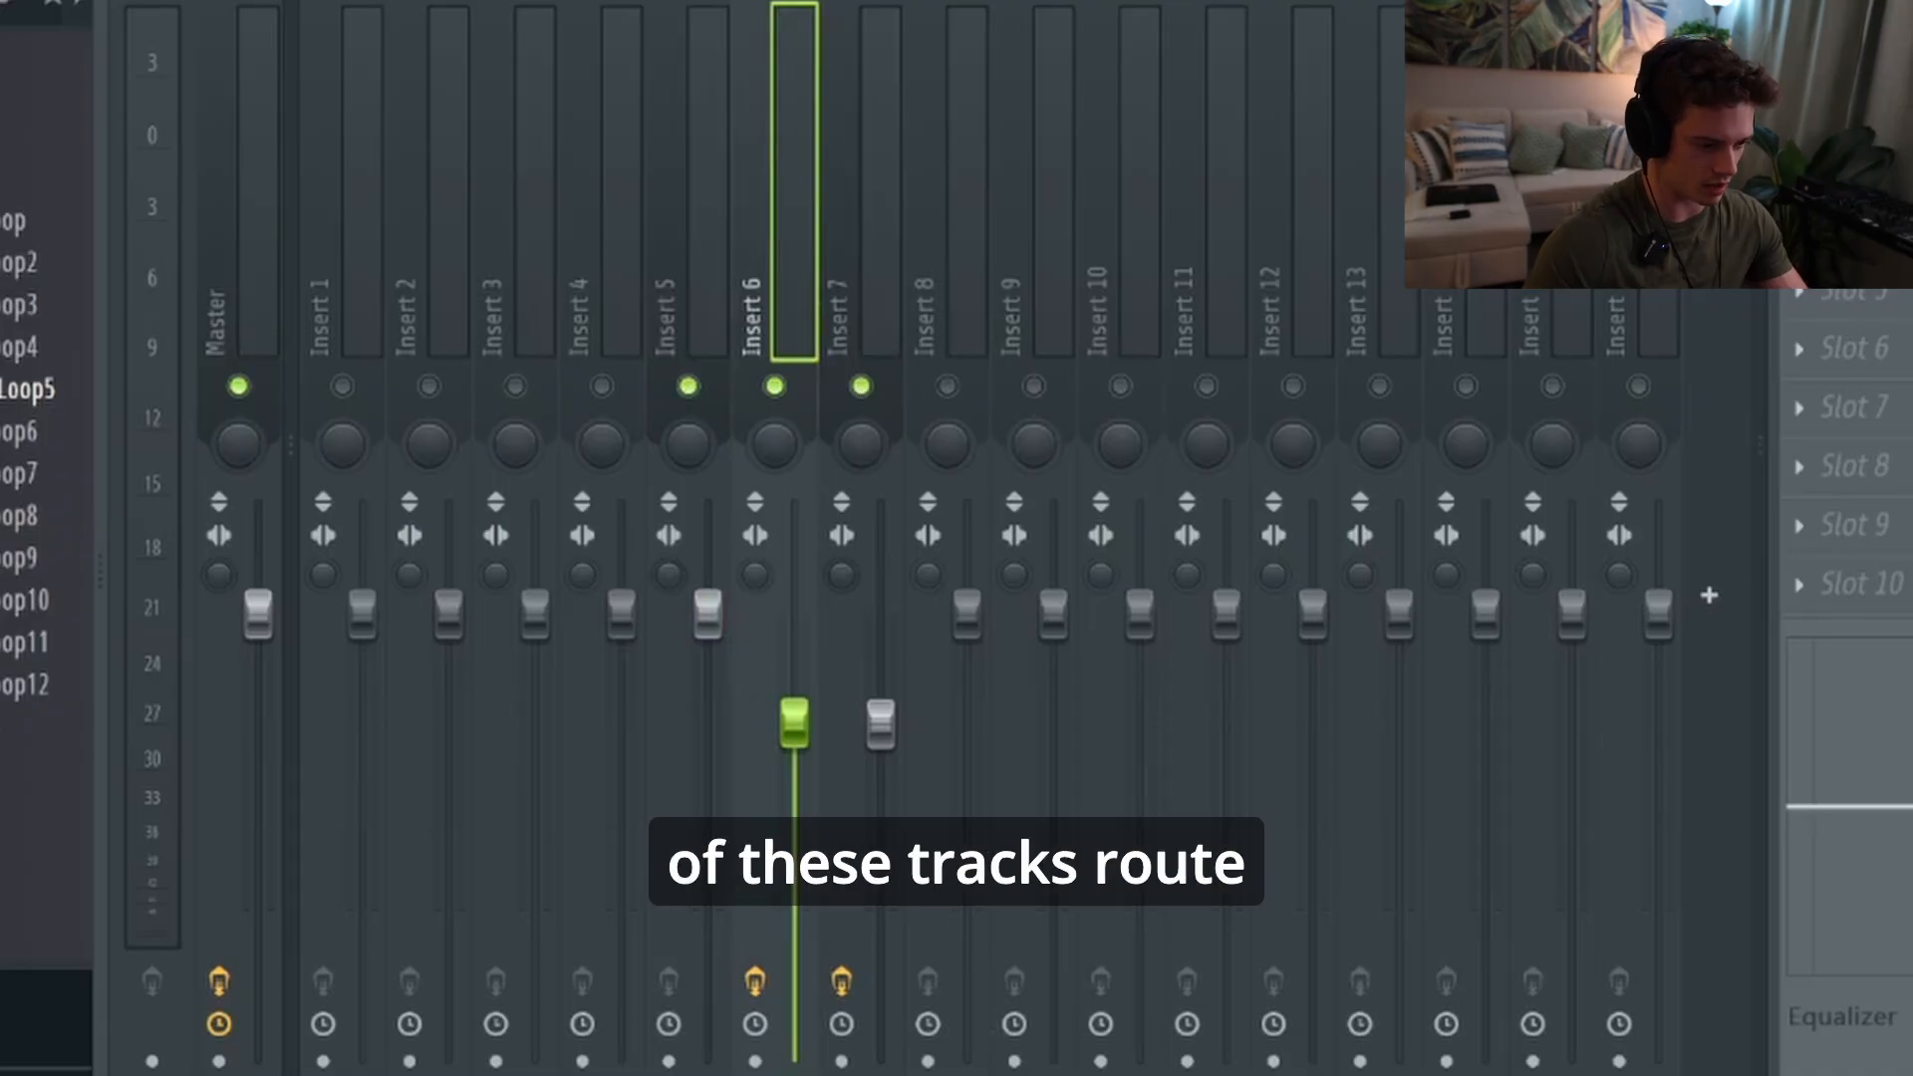
left_click(887, 321)
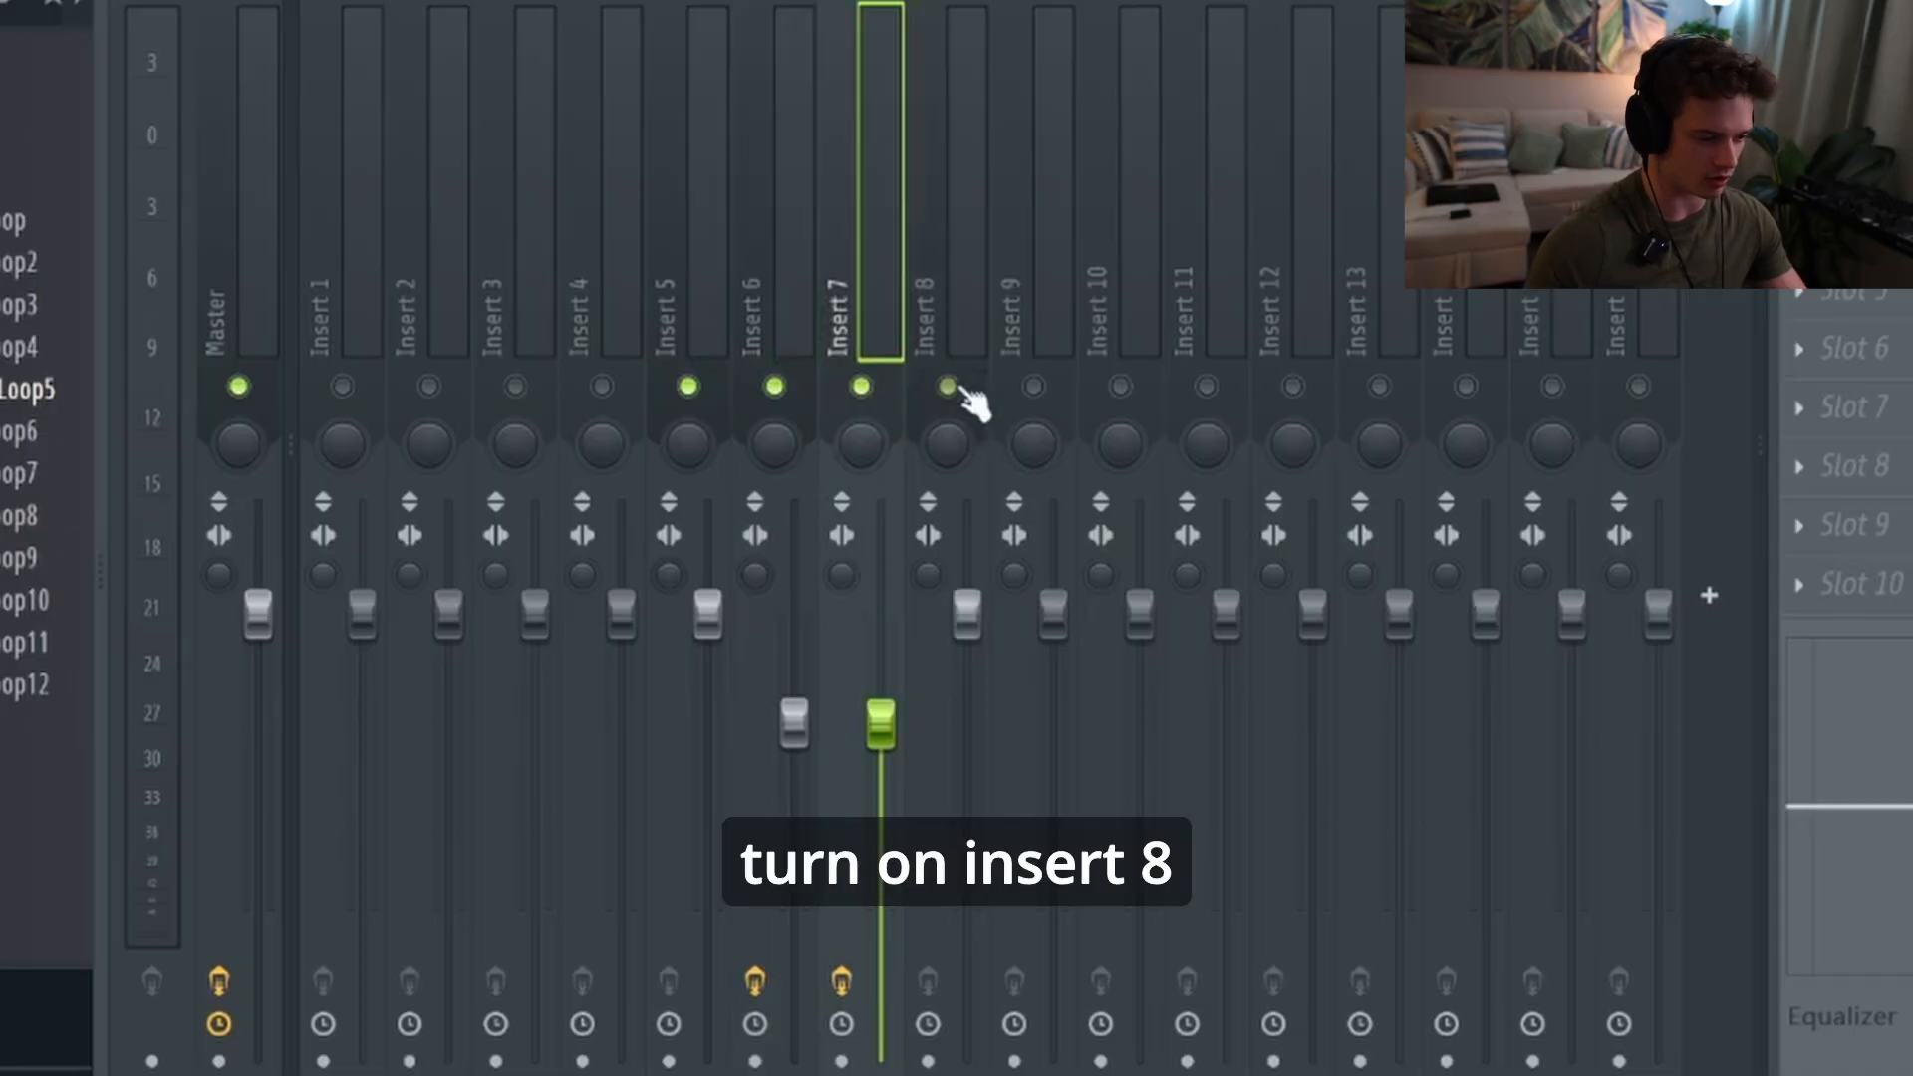
left_click(970, 326)
key("space")
Balance the layers by lowering the sub on Insert 5 and slightly raising Insert 6 and Insert 7 during playback
left_click_drag(709, 613, 713, 693)
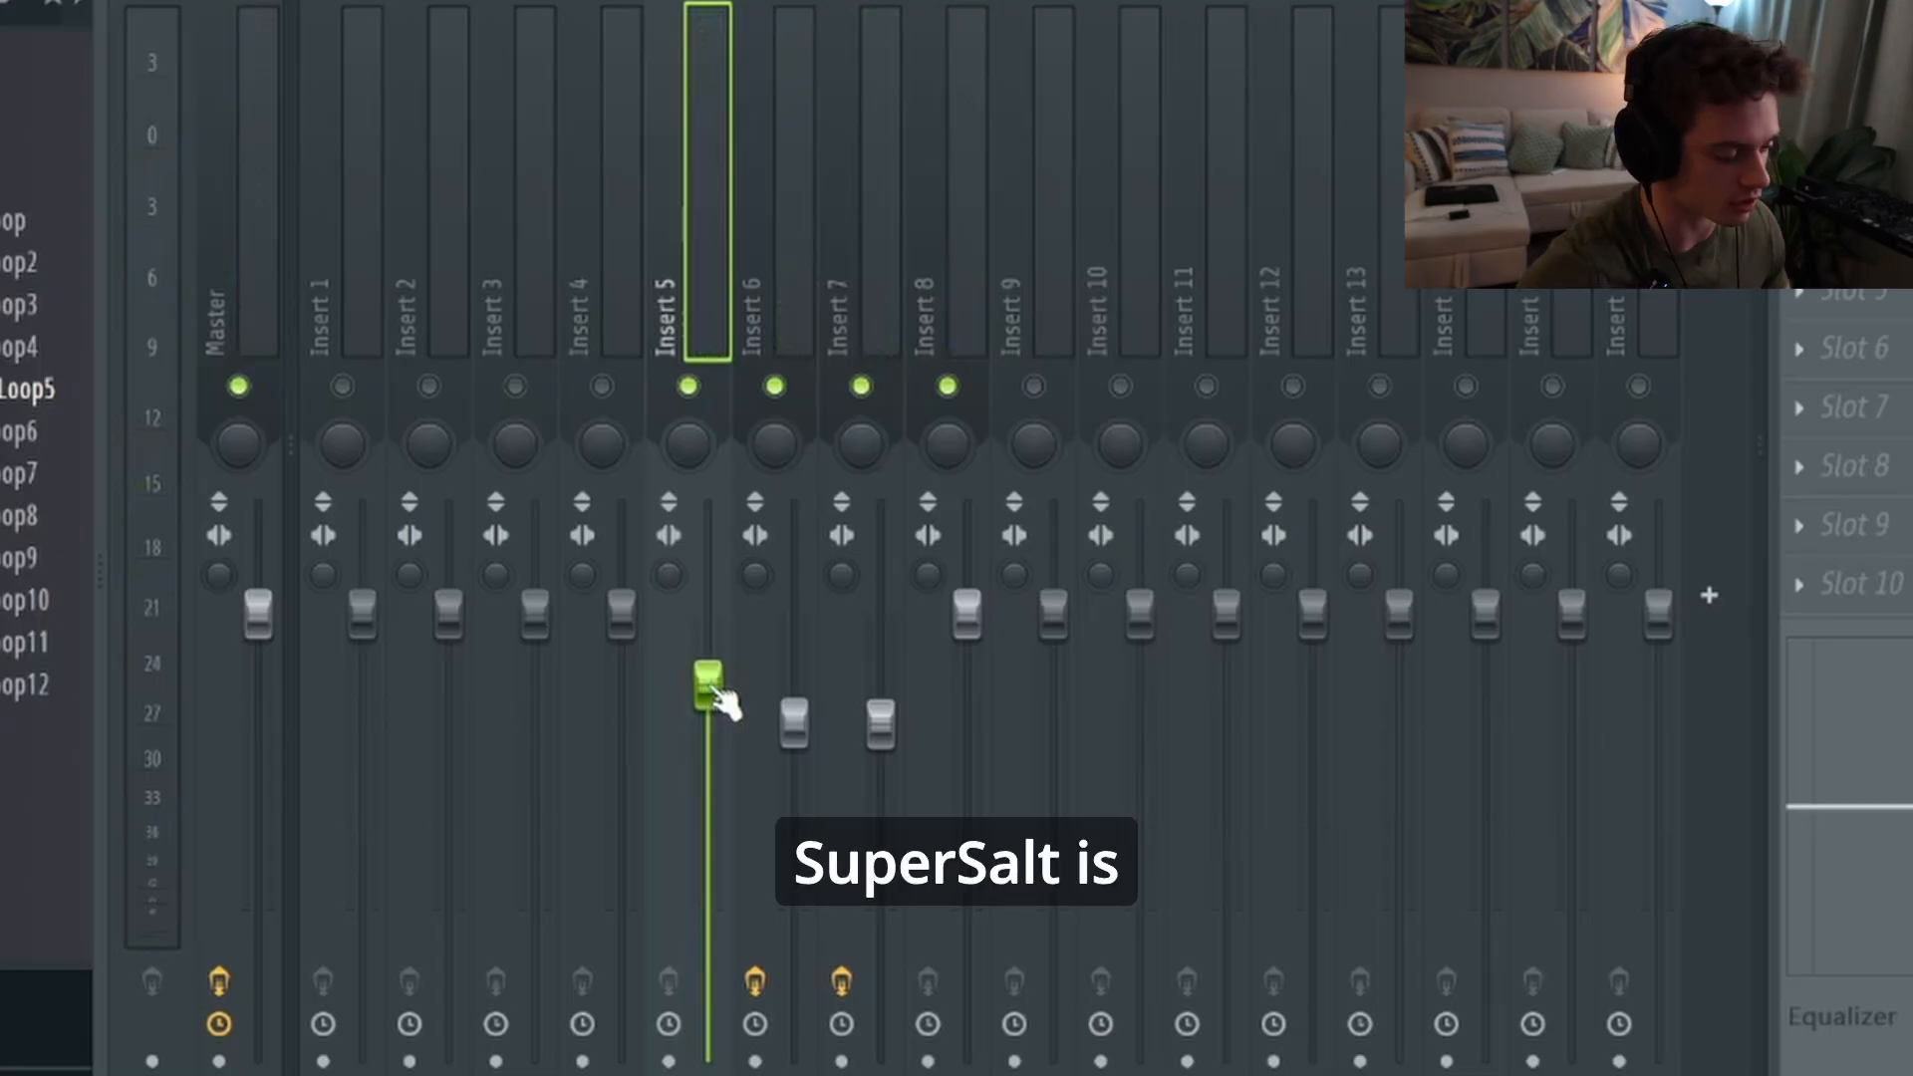
left_click(975, 329)
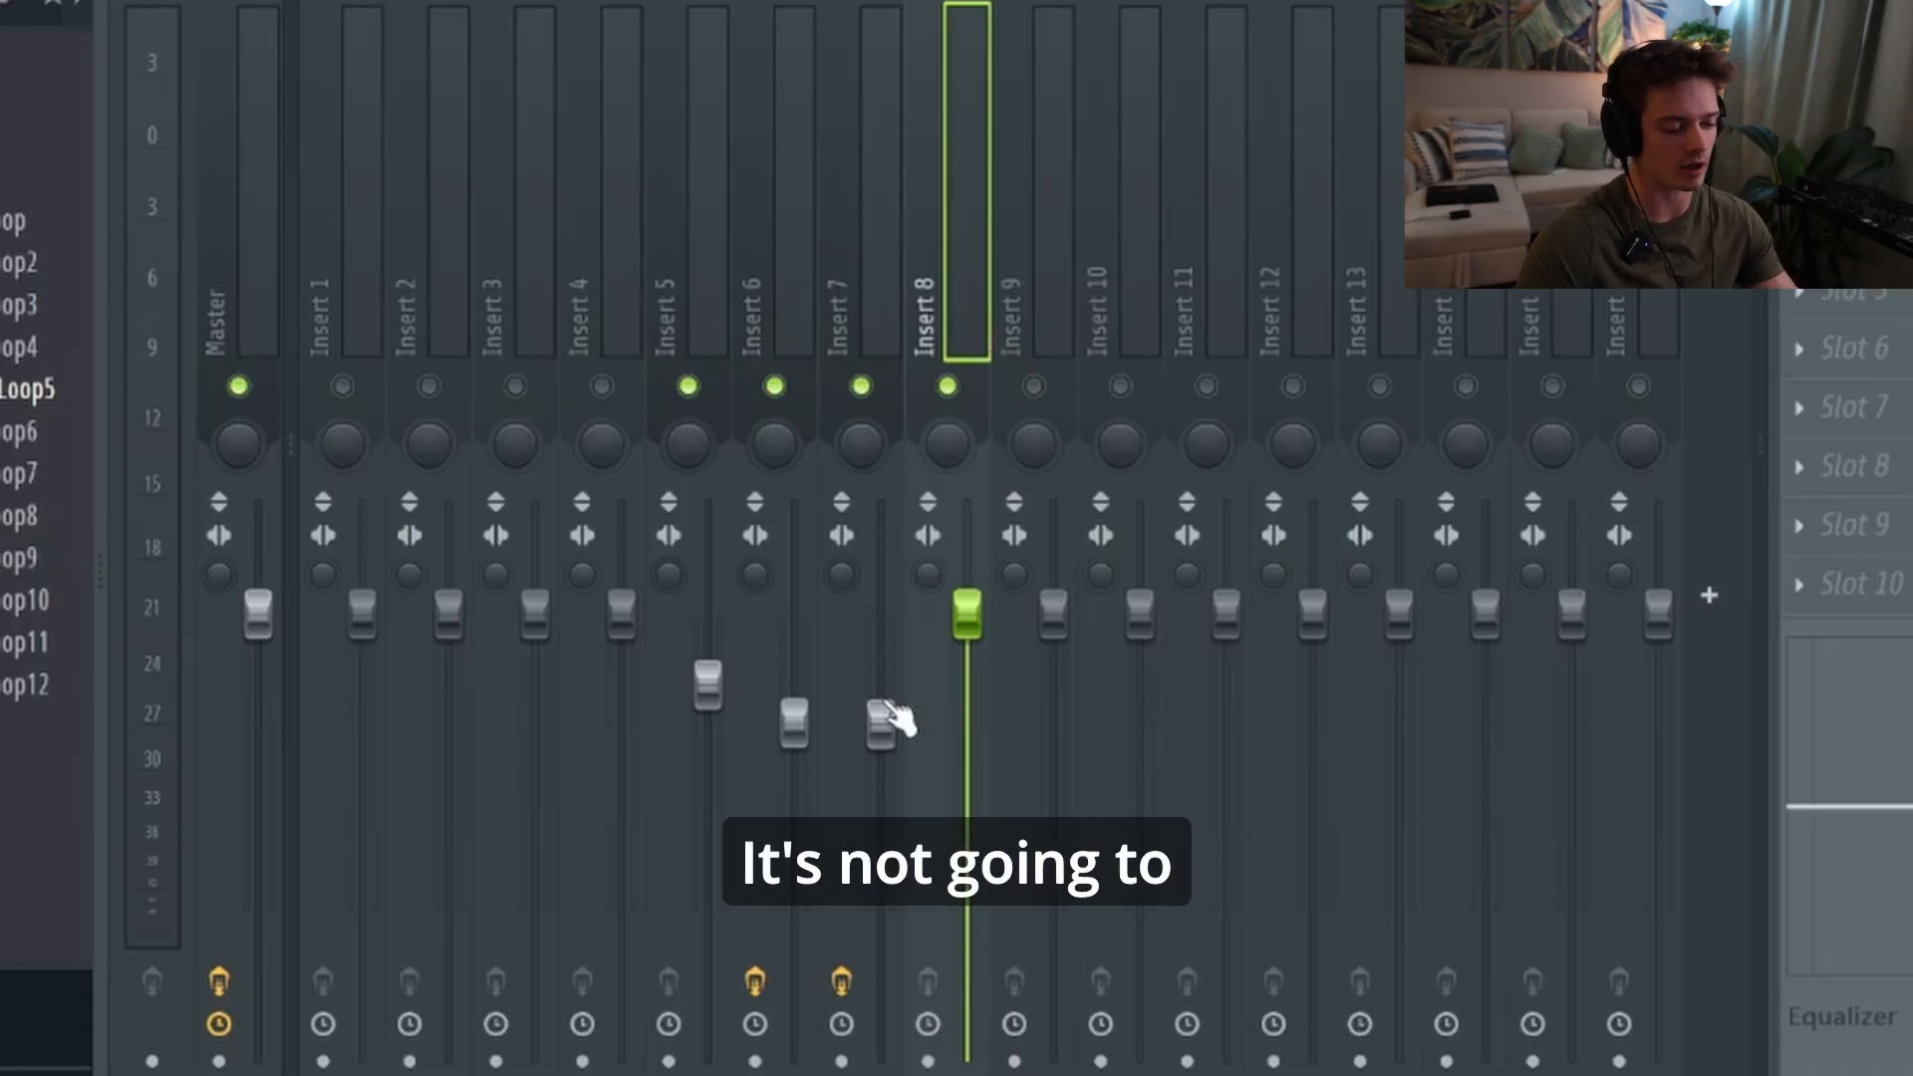
mouse_move(894, 719)
left_mouse_down()
mouse_move(880, 701)
mouse_move(881, 724)
left_mouse_up()
key("space")
left_click(963, 317)
left_click_drag(794, 724, 881, 706)
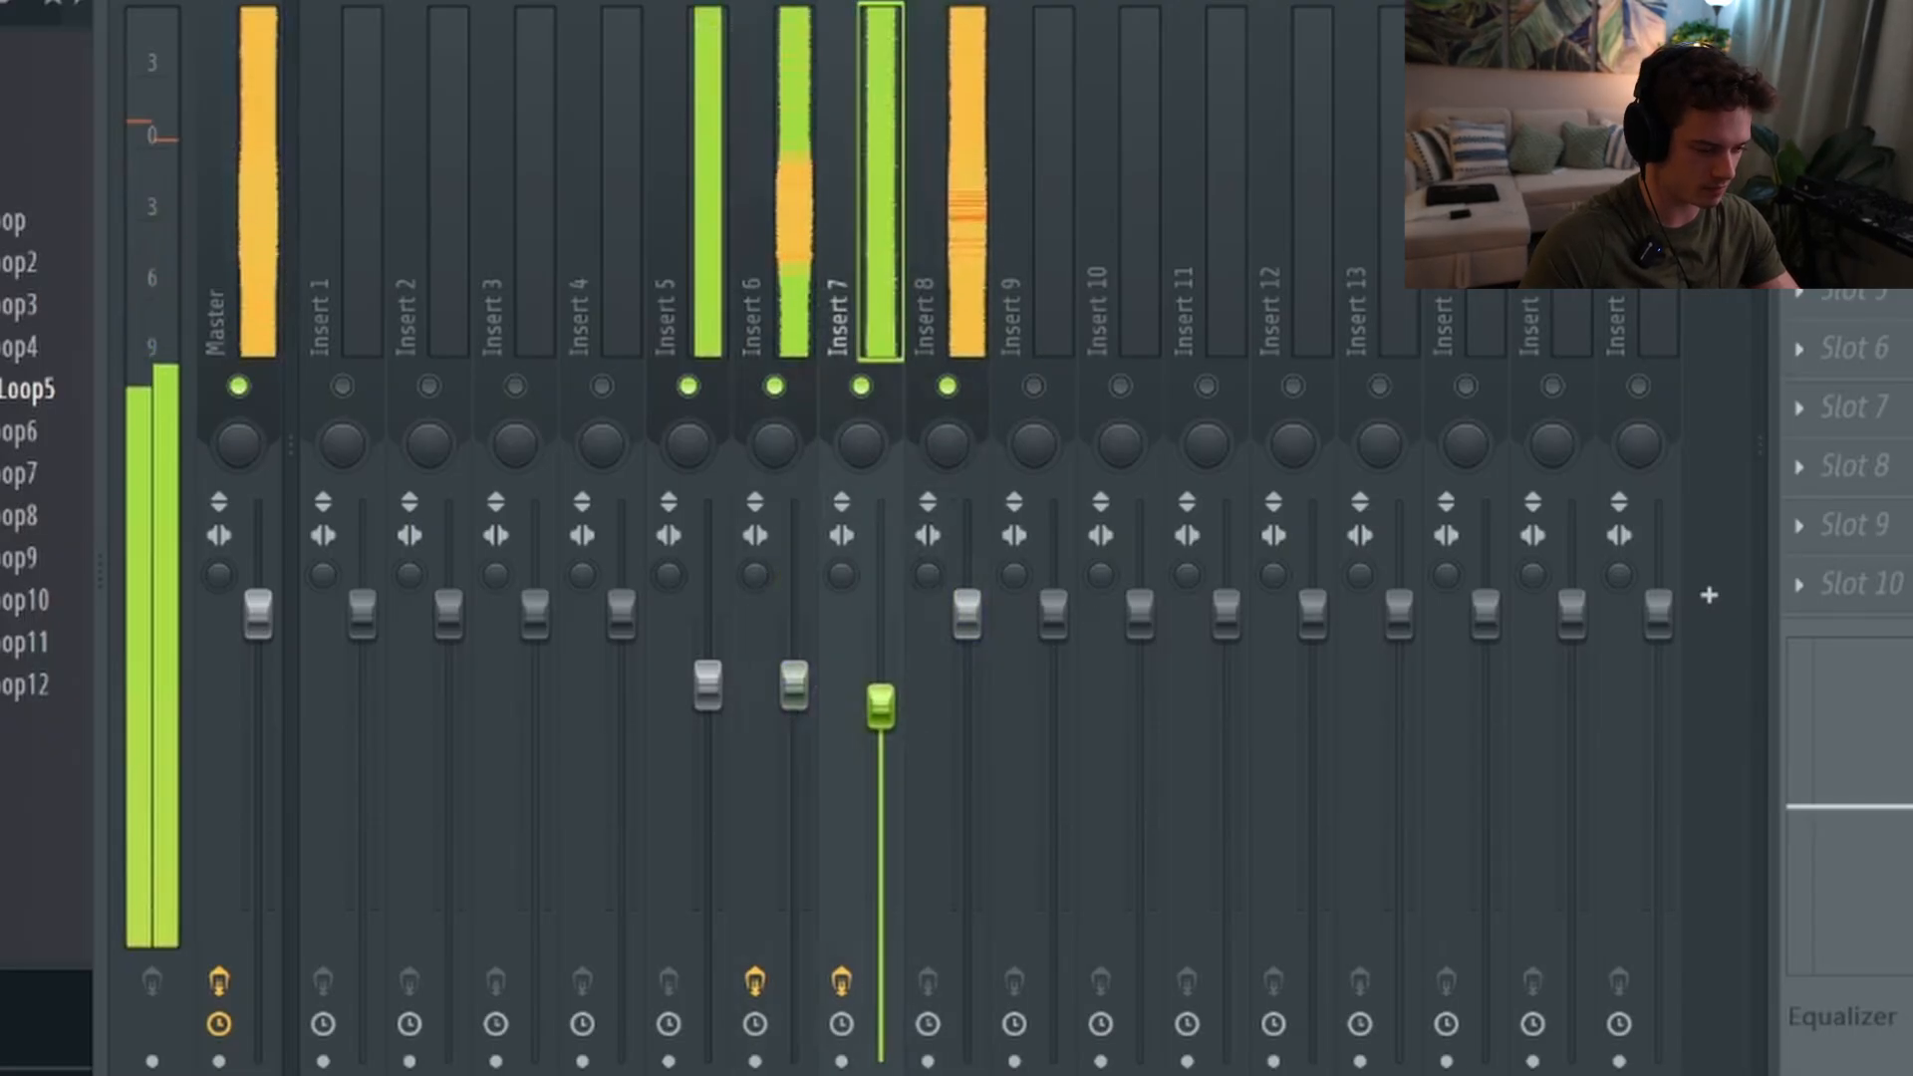
left_click(711, 688)
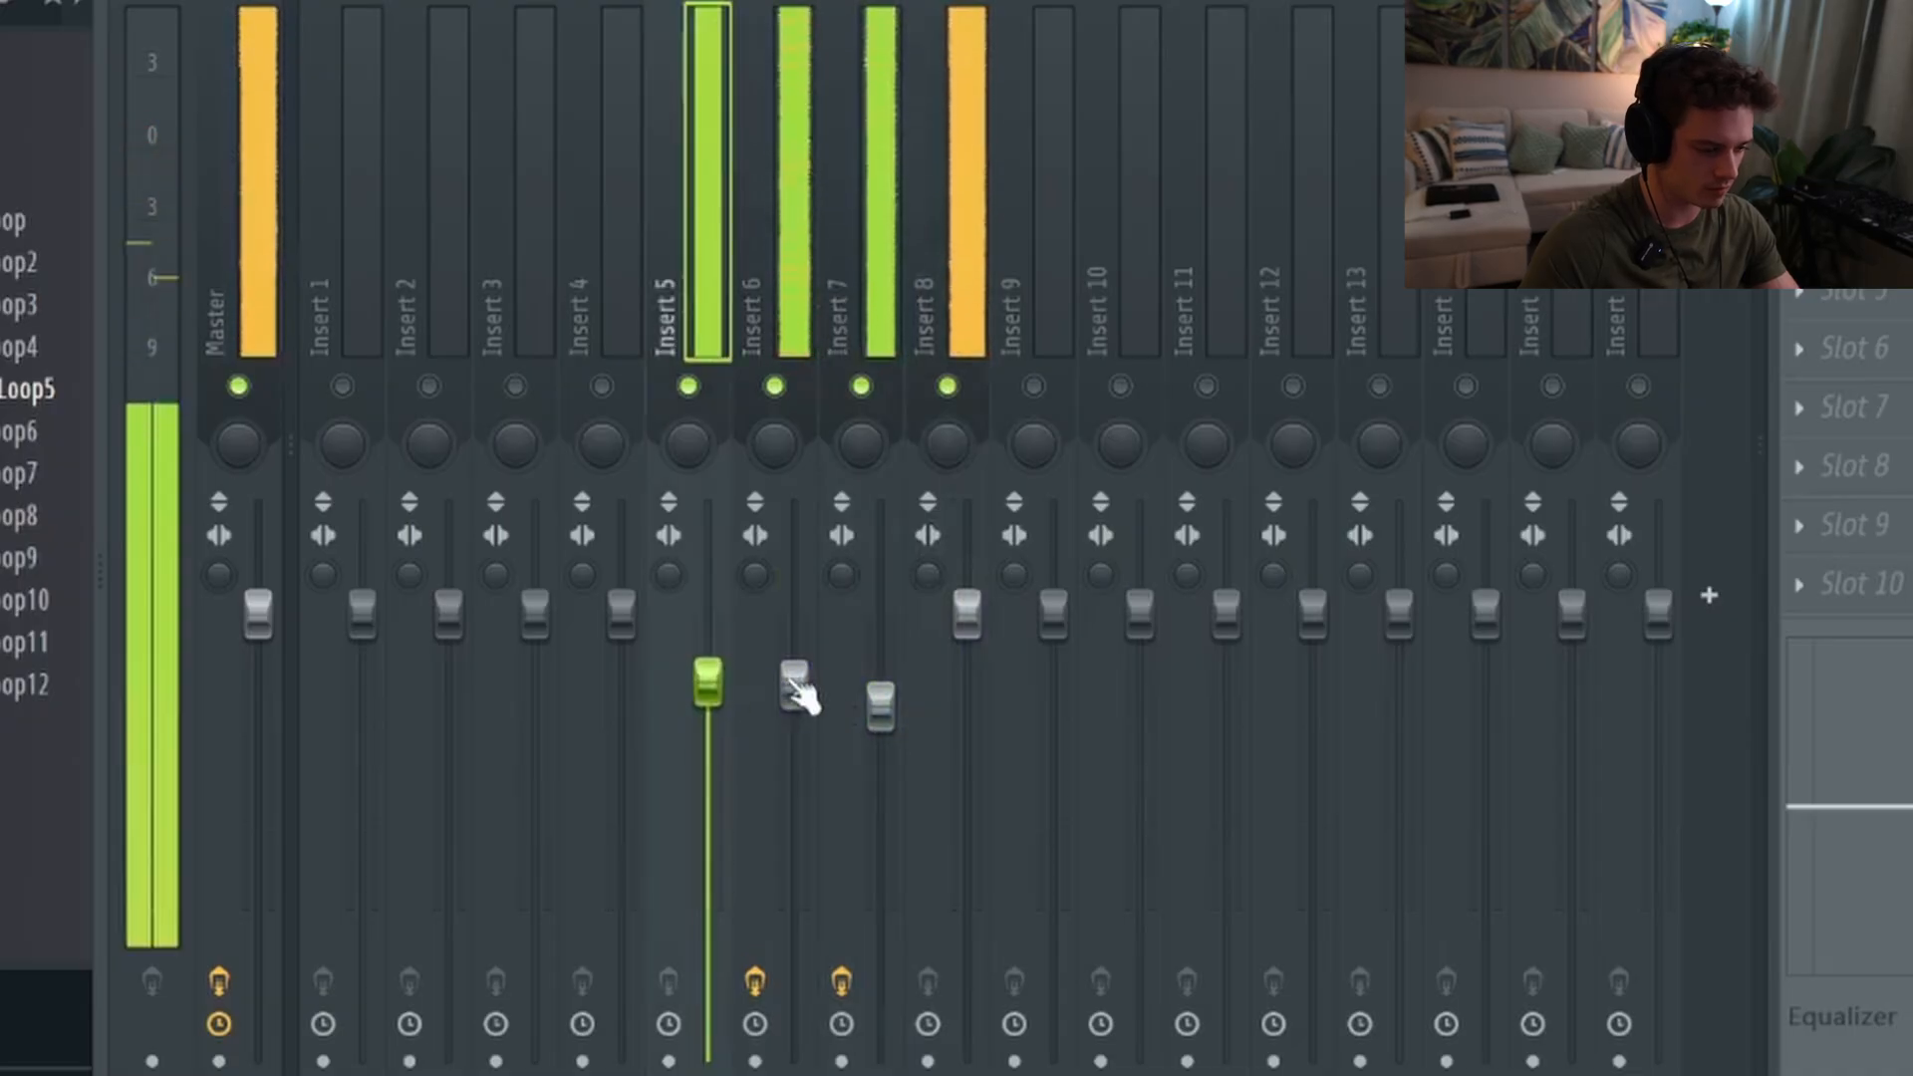
left_click_drag(797, 688, 797, 695)
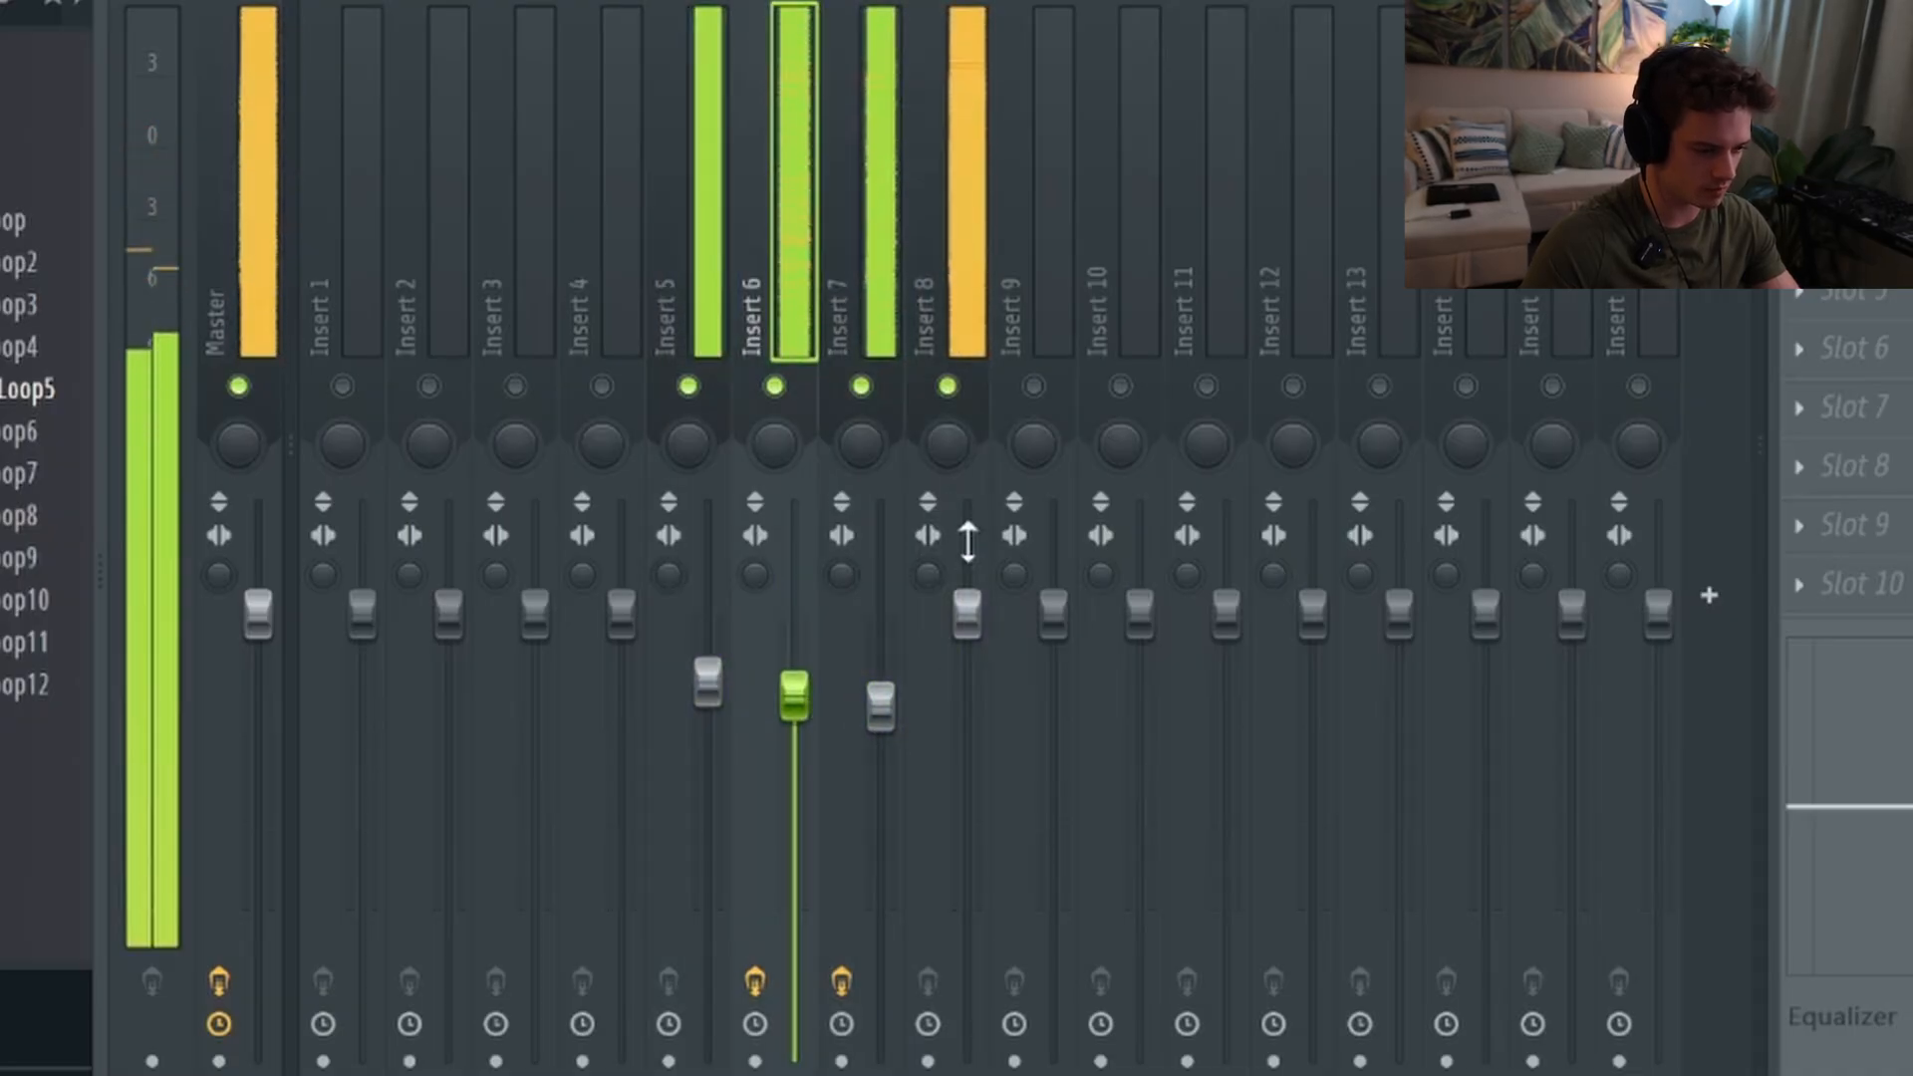
key("space")
Load OTT in the first effect slot of Insert 8, reduce its depth and listen to the compressed layers
left_click(970, 332)
left_click(1800, 56)
mouse_move(1839, 100)
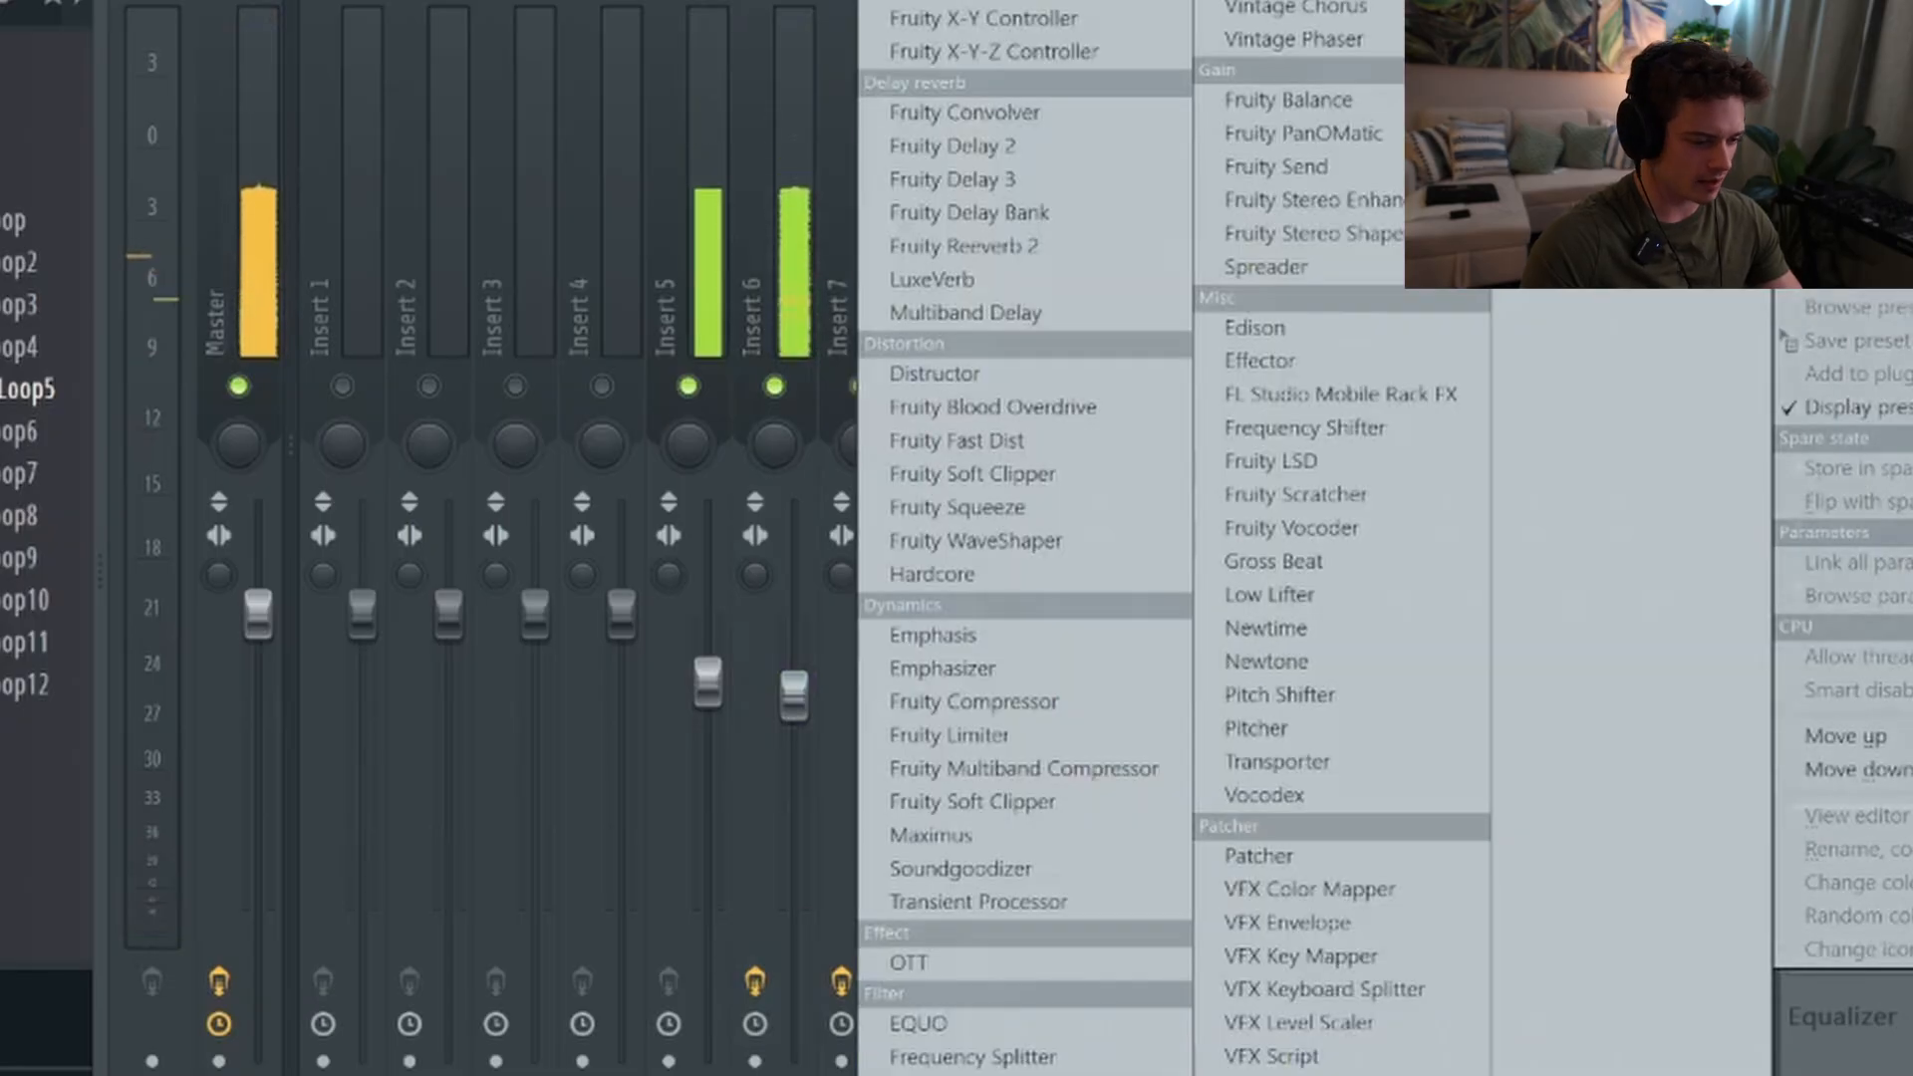
left_click(957, 963)
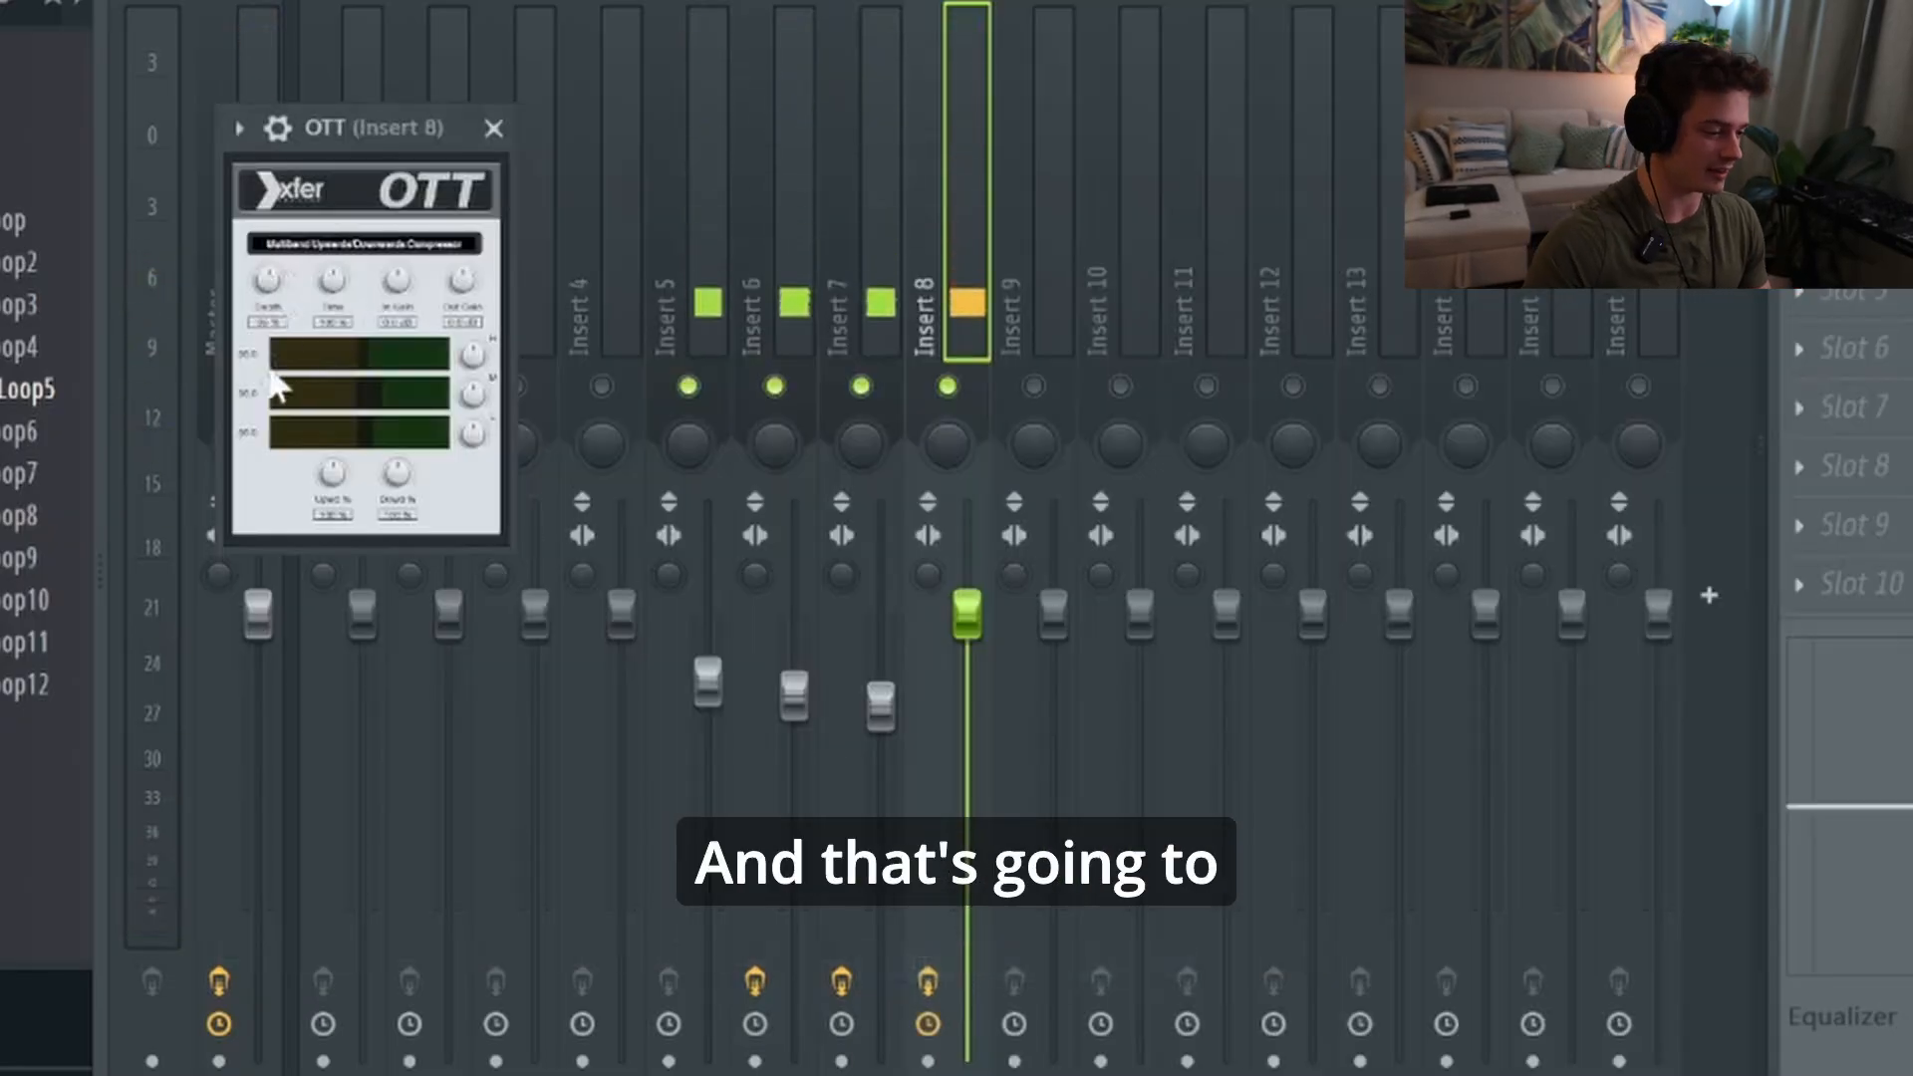
left_click_drag(391, 134, 720, 166)
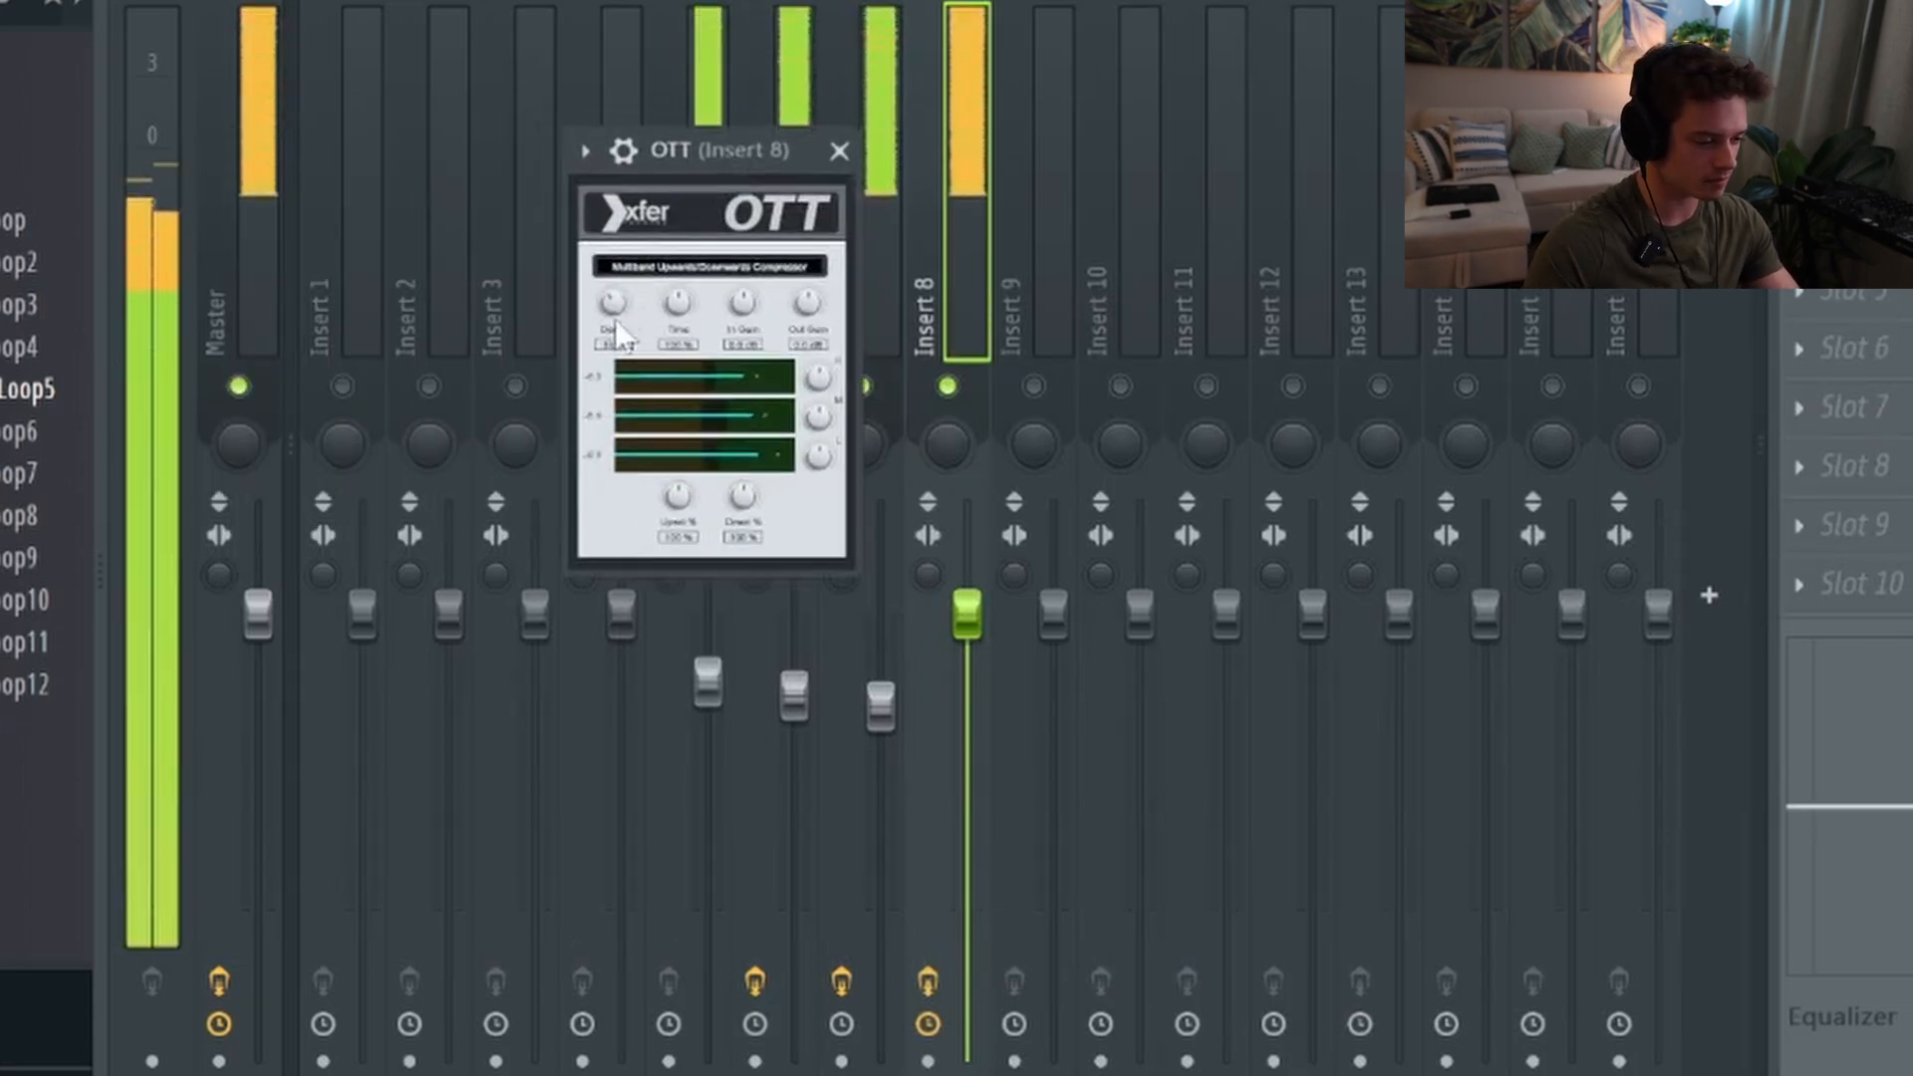
left_click(840, 150)
Load CamelCrusher in the slot after OTT on Insert 8, listen to the distorted layers and close the plugin
left_click(1800, 113)
mouse_move(1834, 154)
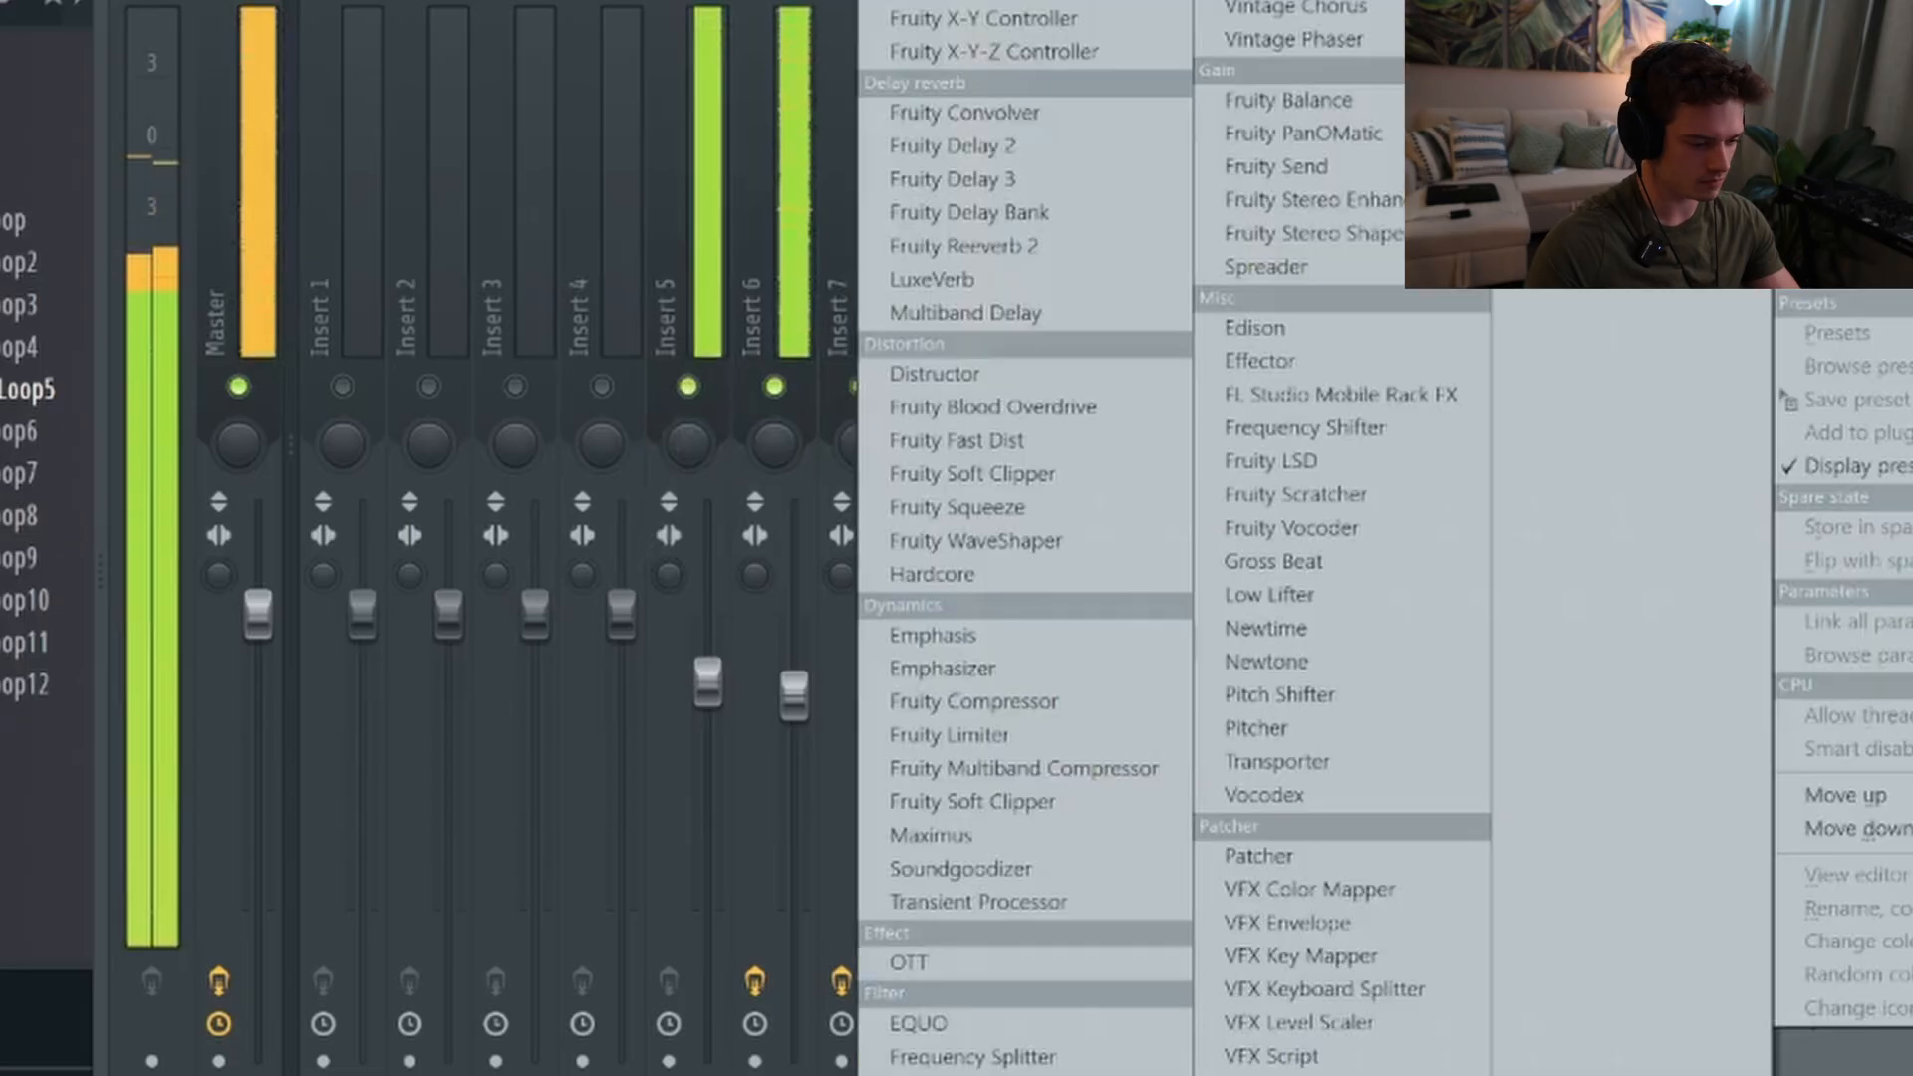
left_click(1105, 8)
type("camel")
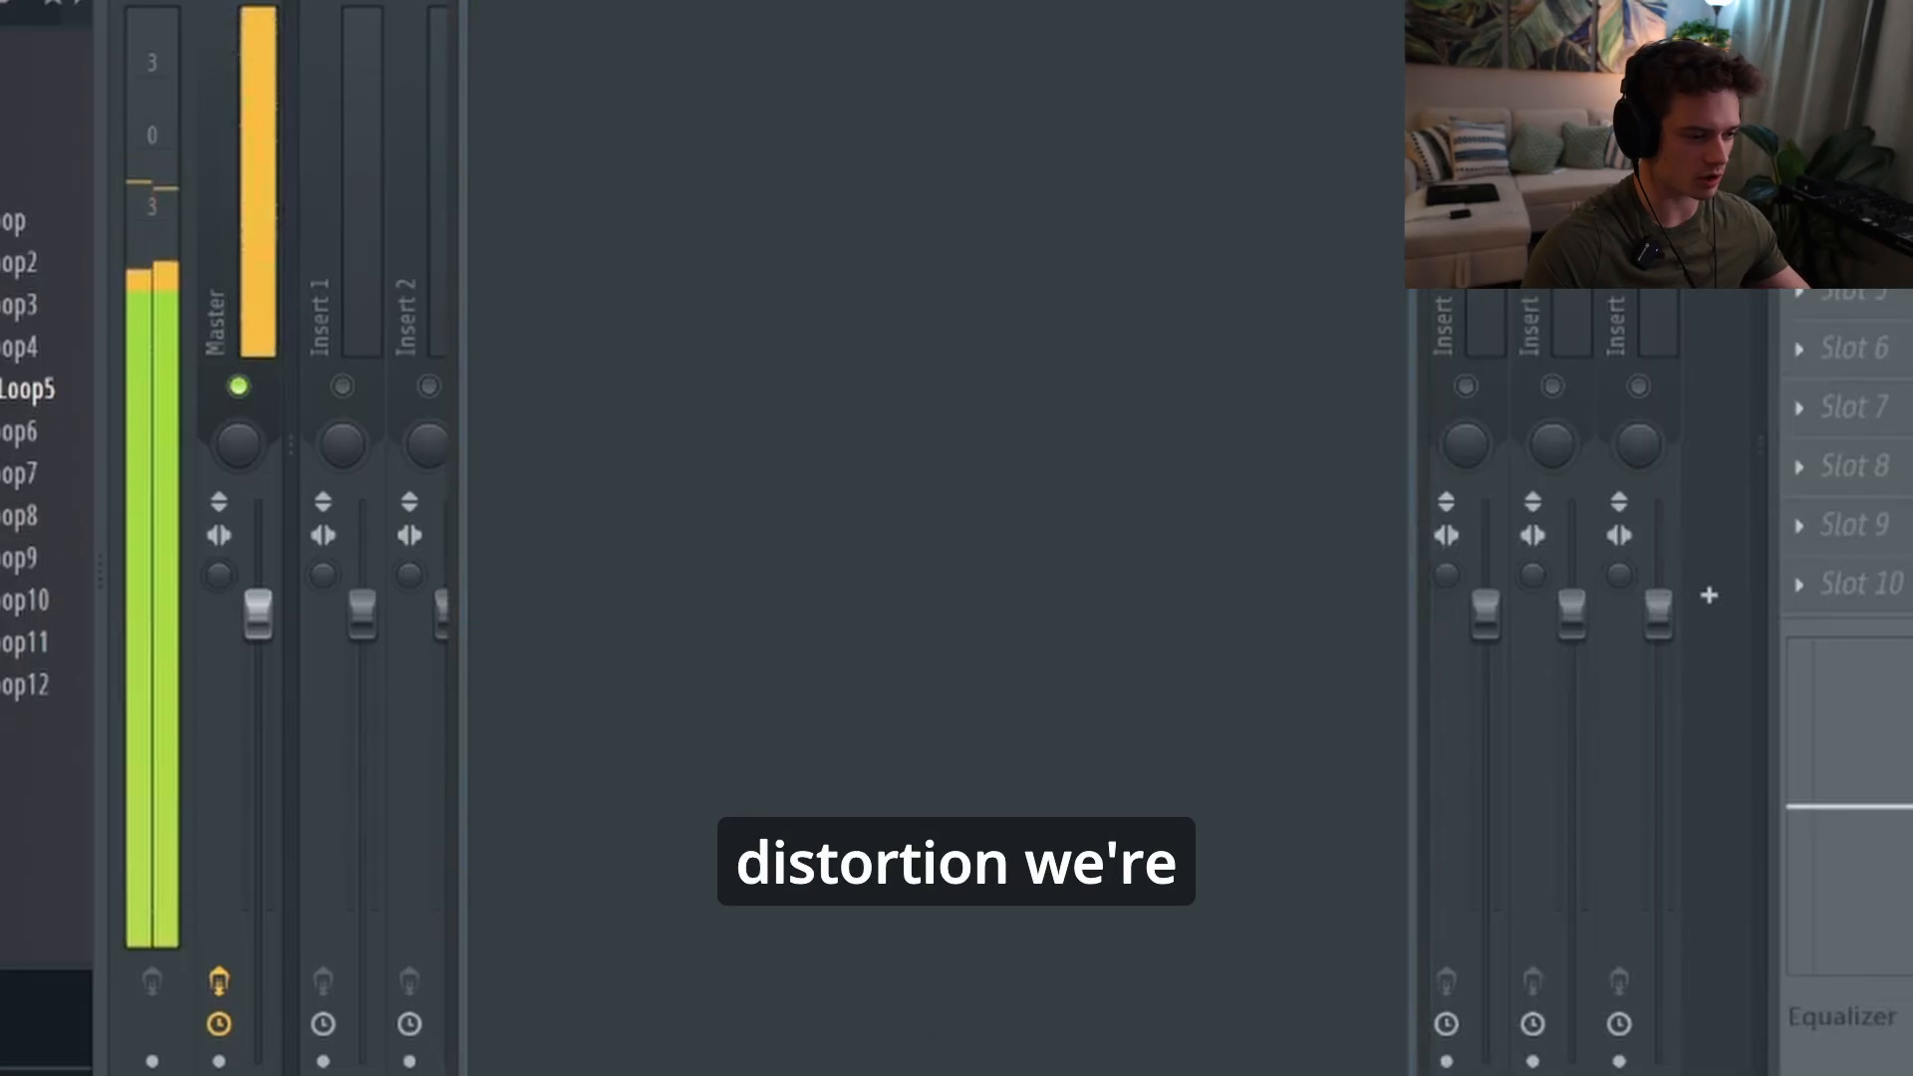
key("Return")
left_click_drag(437, 183, 782, 206)
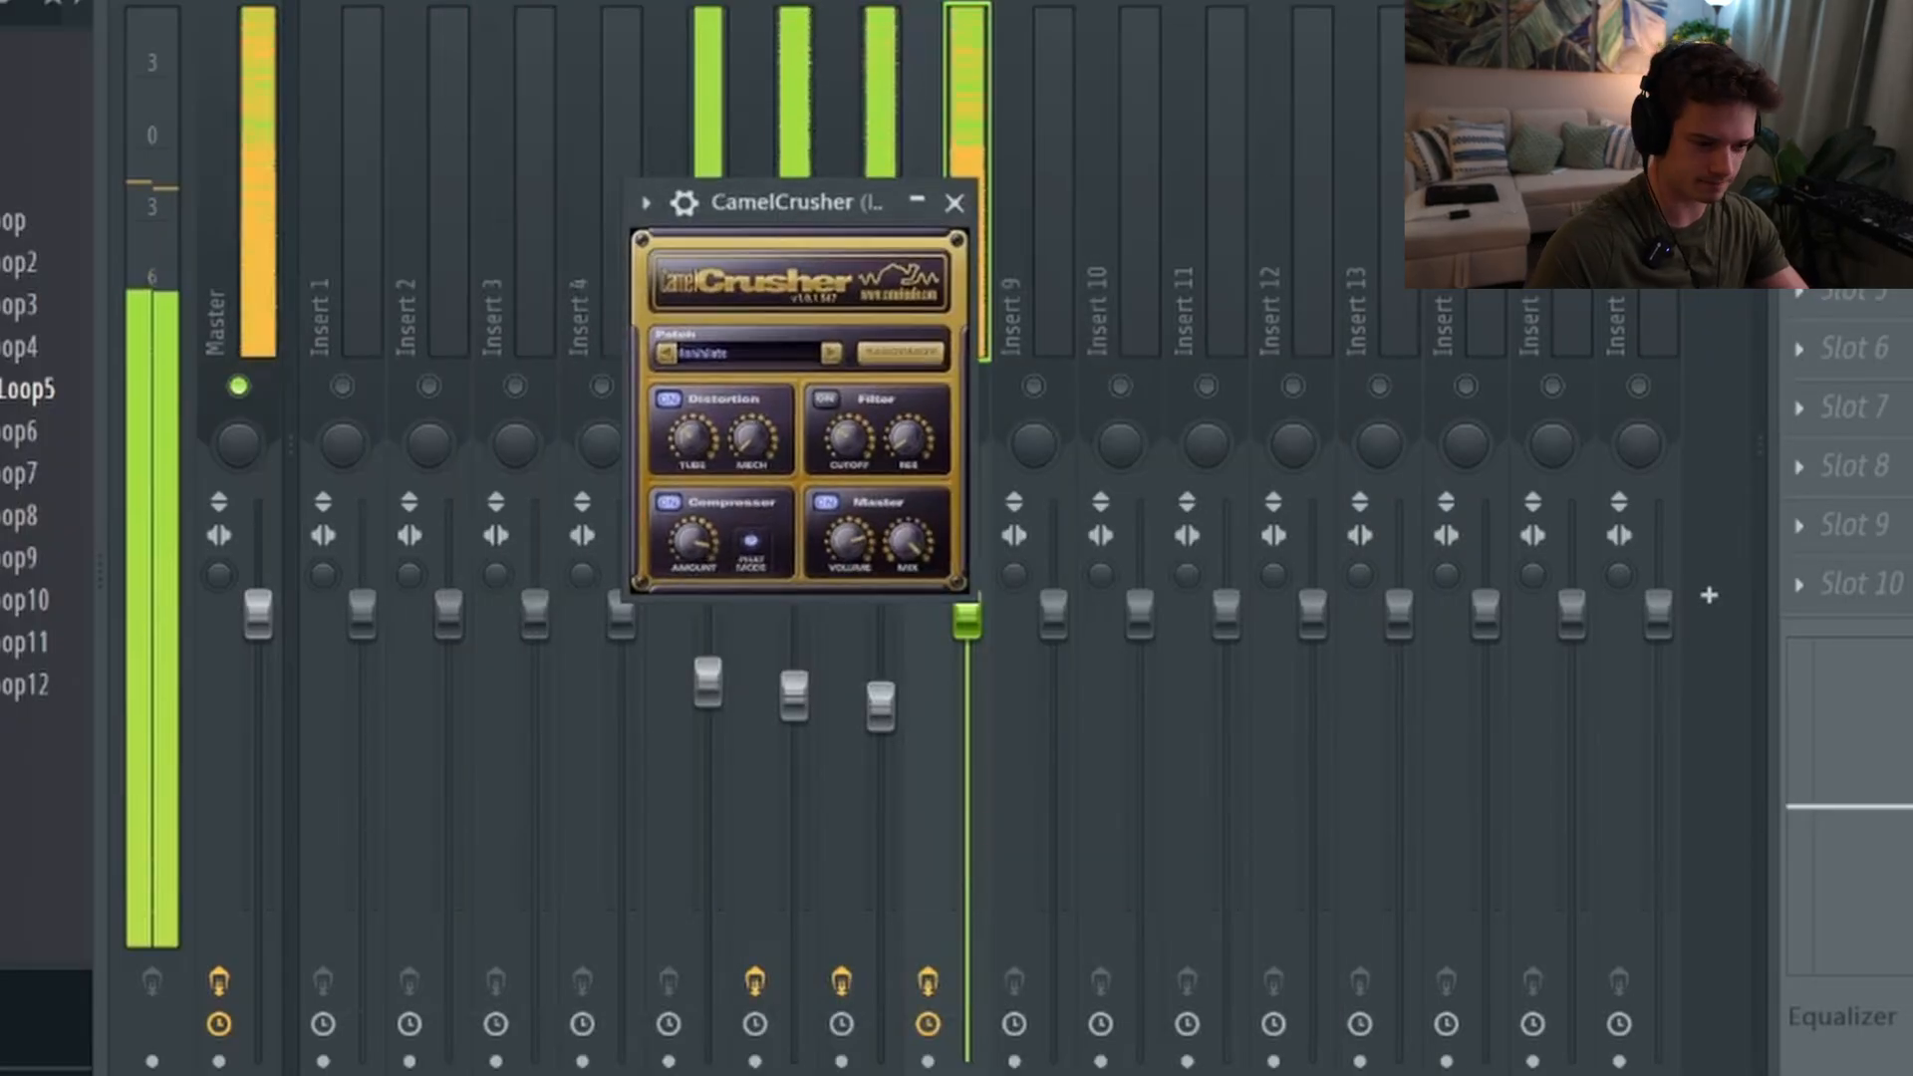
key("space")
key("Escape")
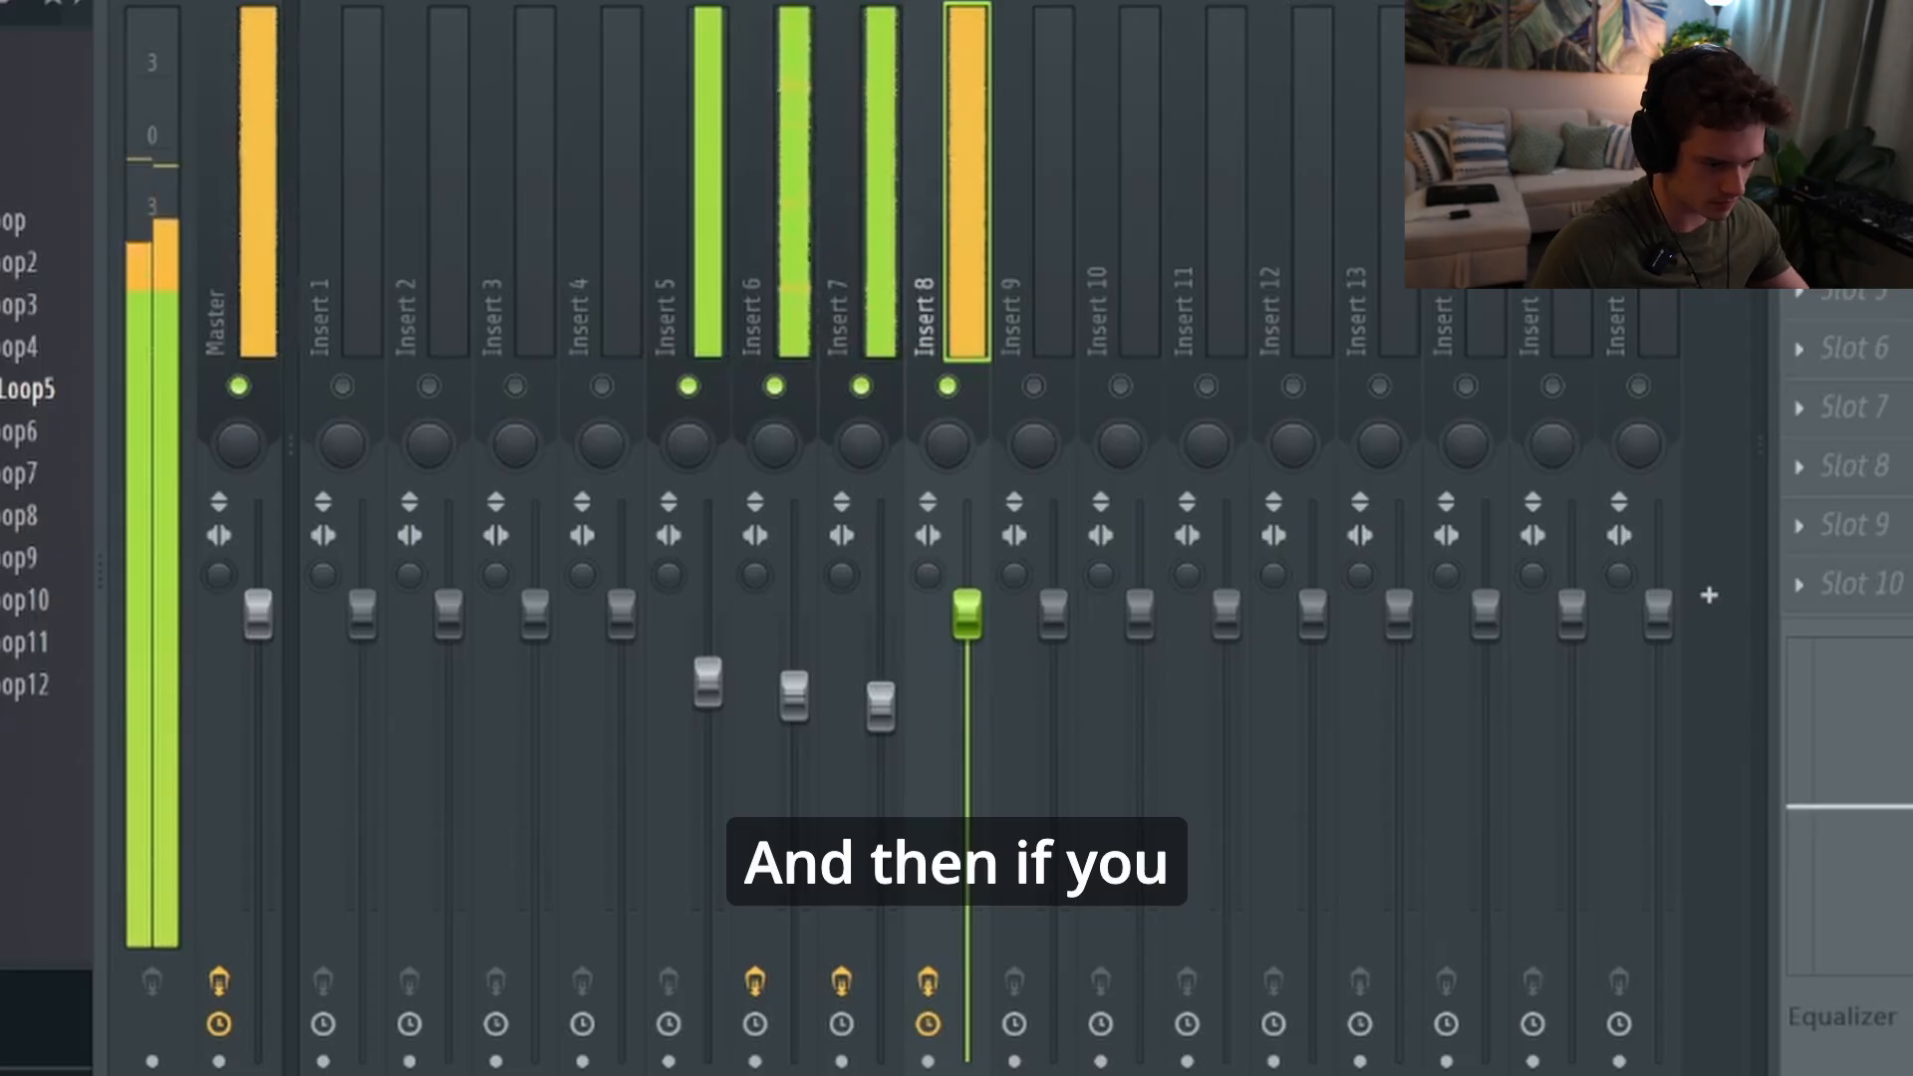
Stop playback and load the Fresh Air plugin in the slot after CamelCrusher on Insert 8
key("space")
left_click(1799, 113)
mouse_move(1839, 197)
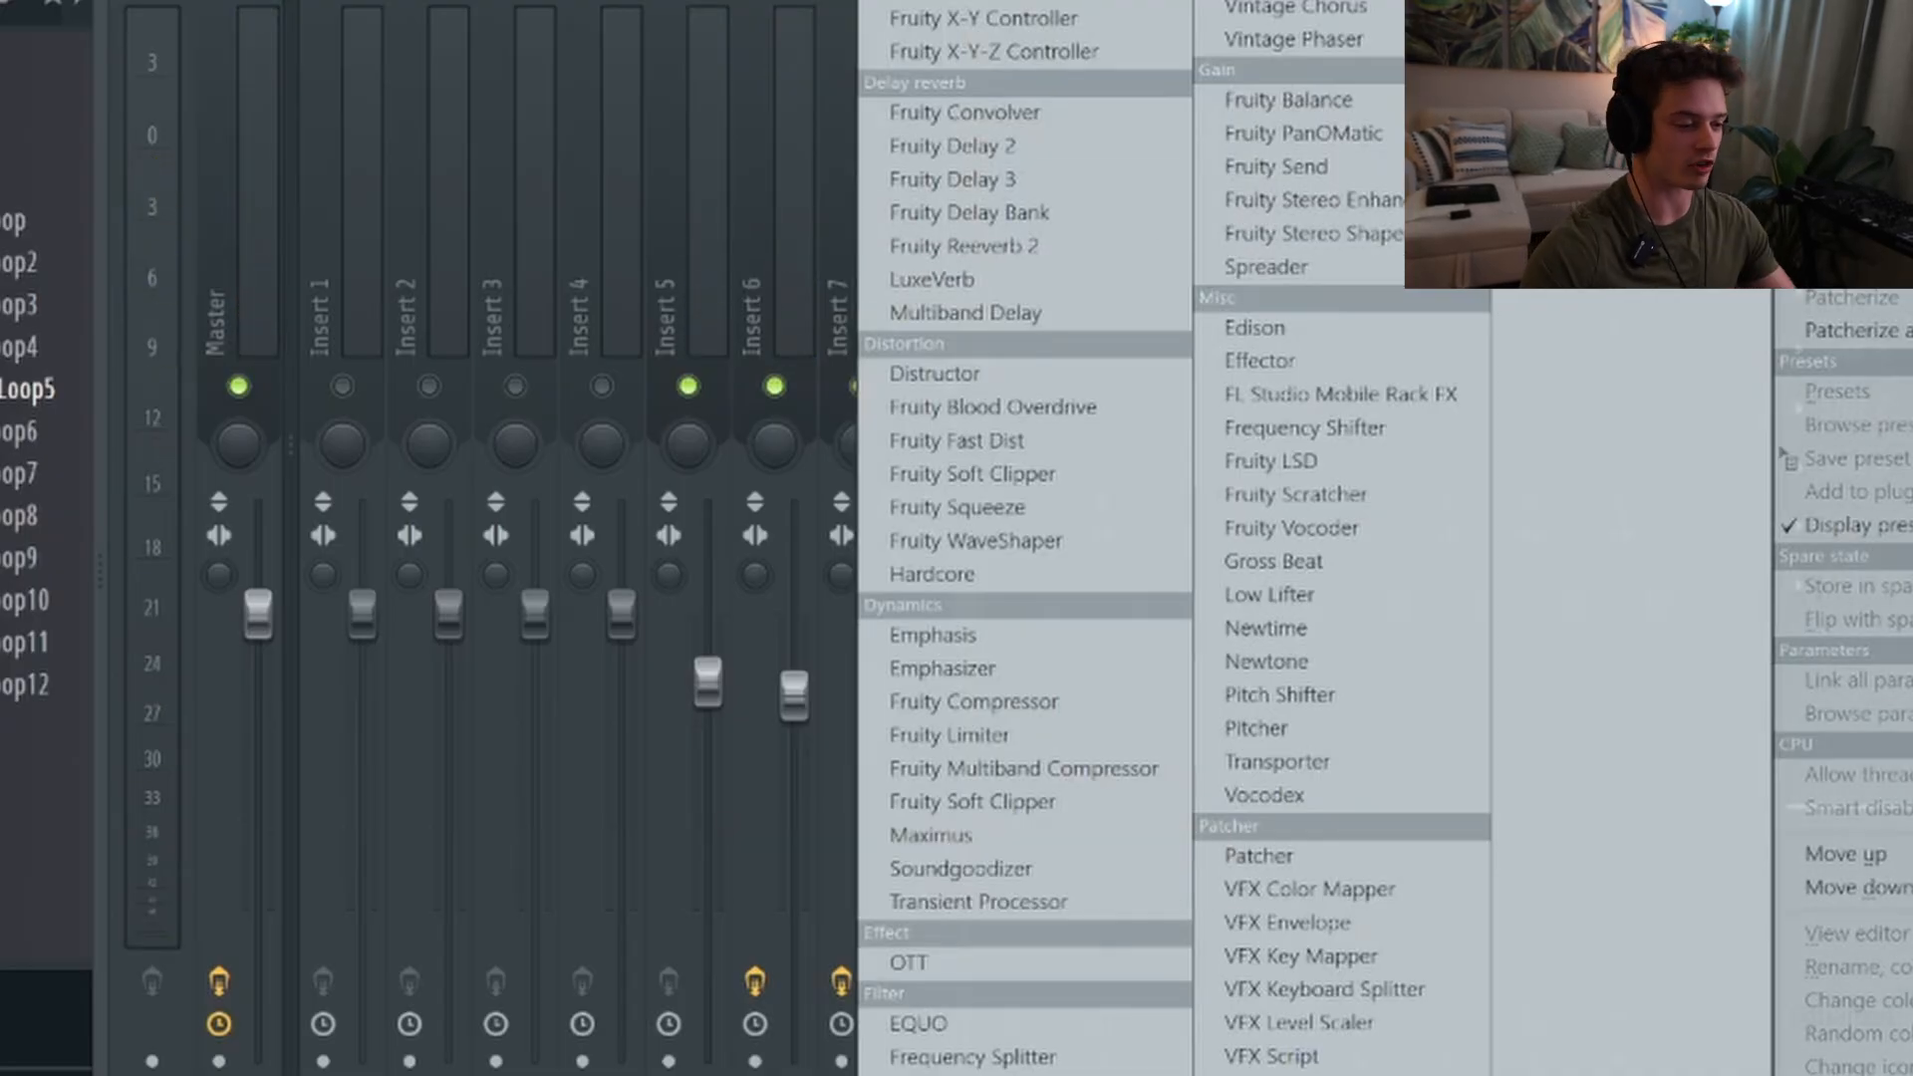
left_click(982, 3)
type("sh")
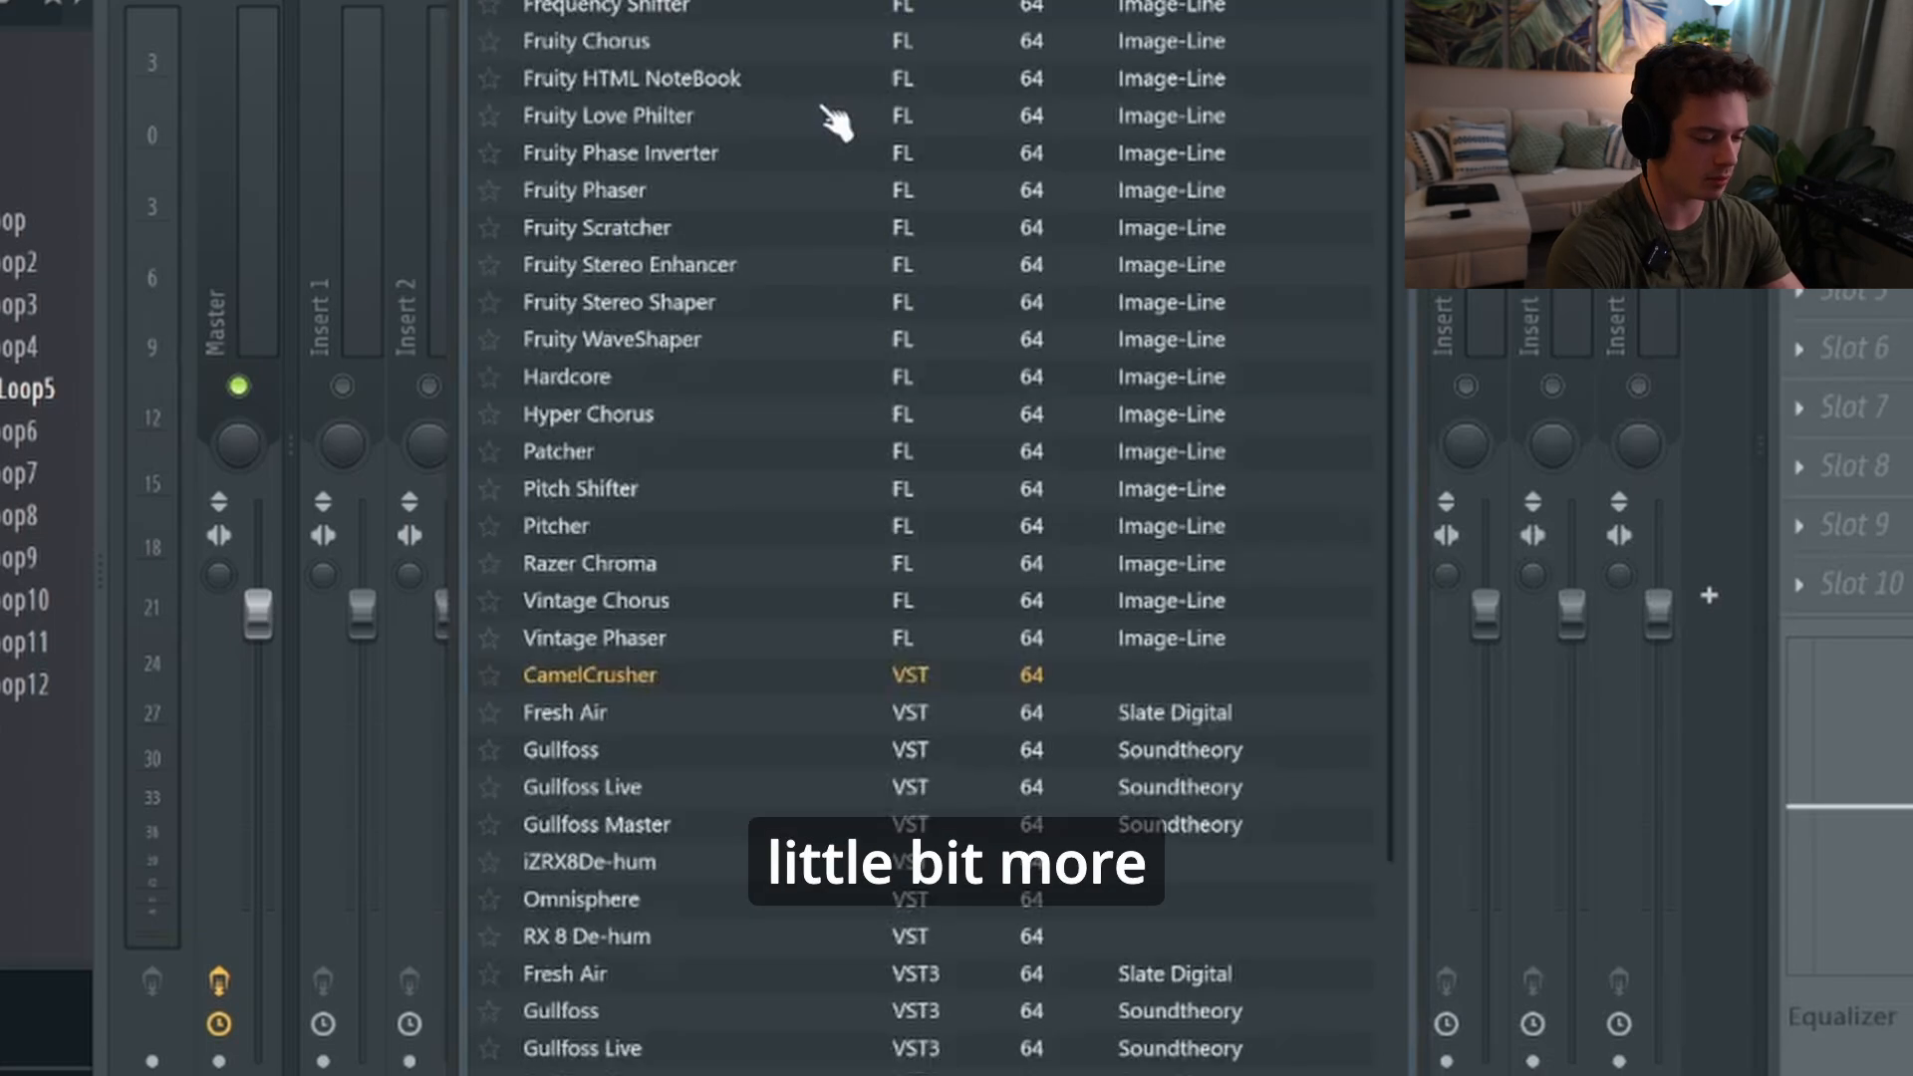
scroll(835, 121, "up", 5)
scroll(835, 122, "down", 5)
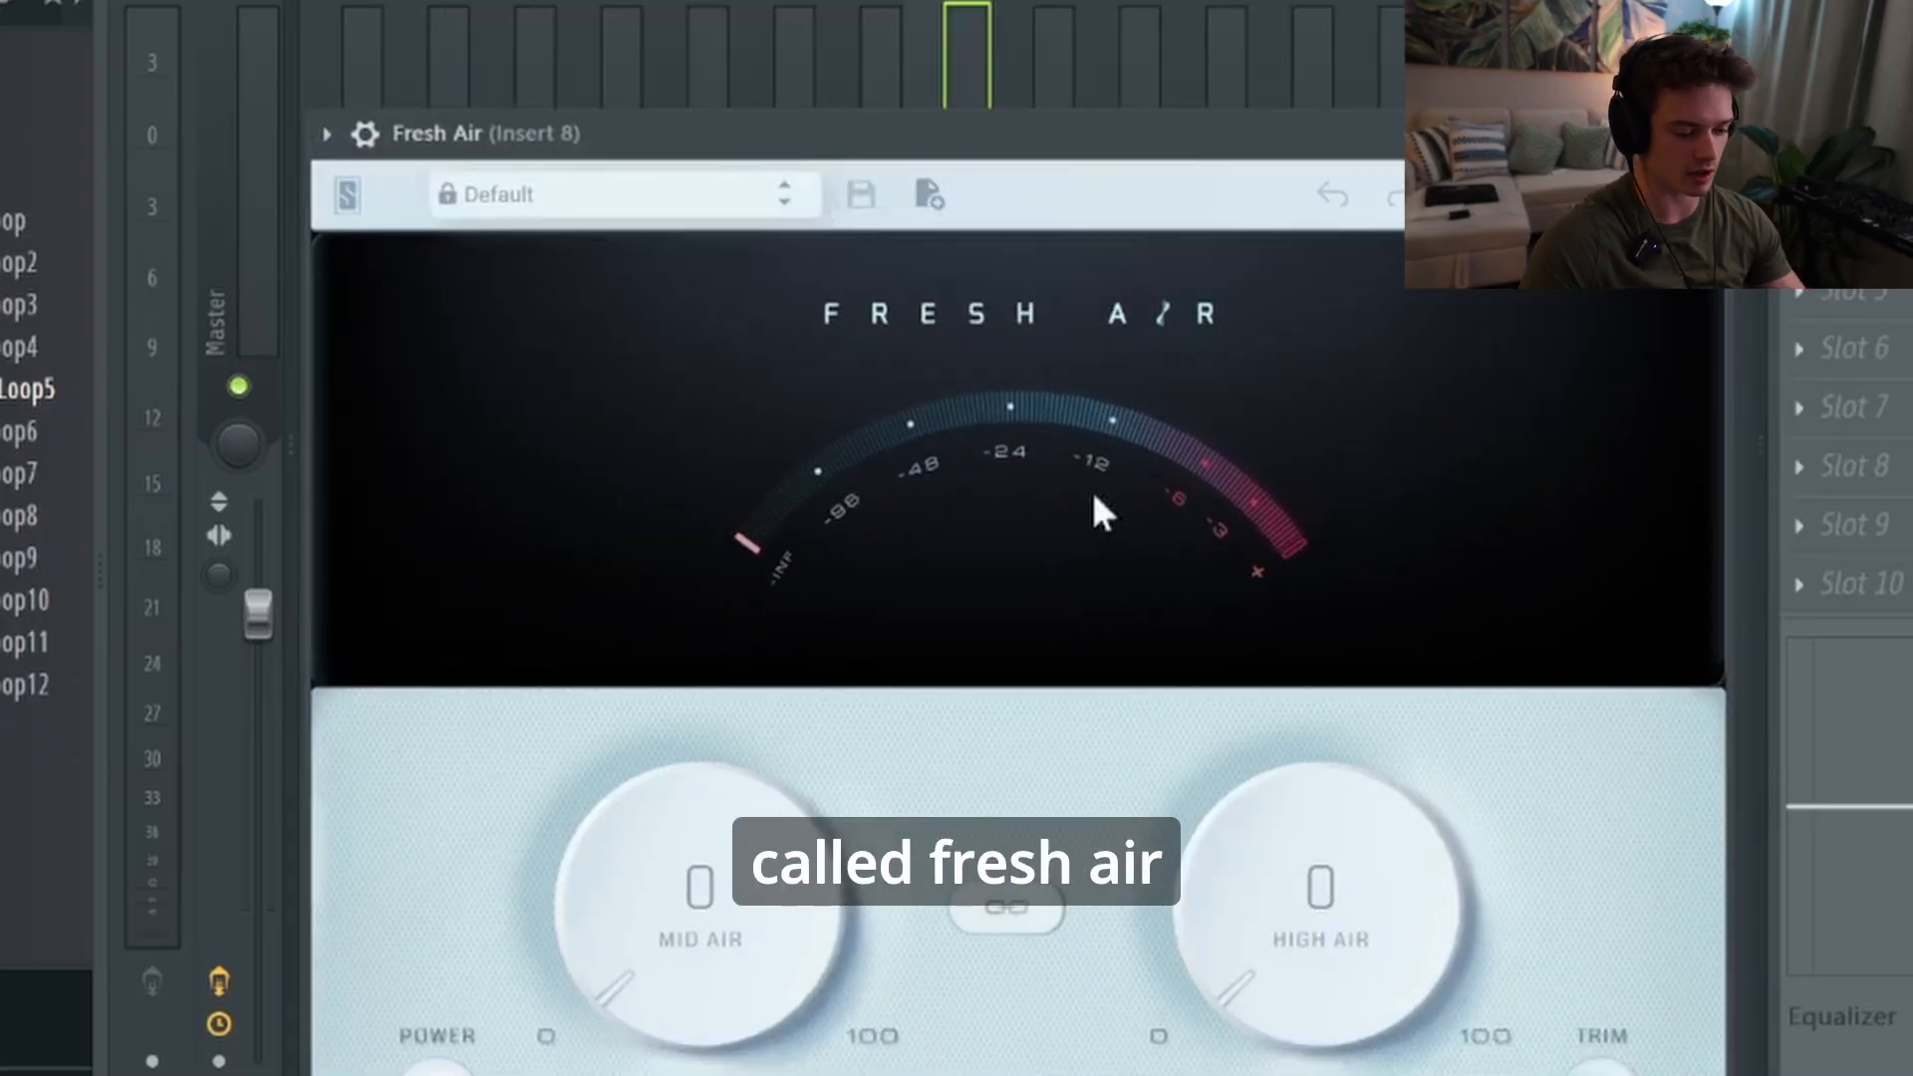
Set Fresh Air's Mid Air to about 15 and fine-tune a modest amount of High Air
left_click_drag(1325, 827, 1333, 720)
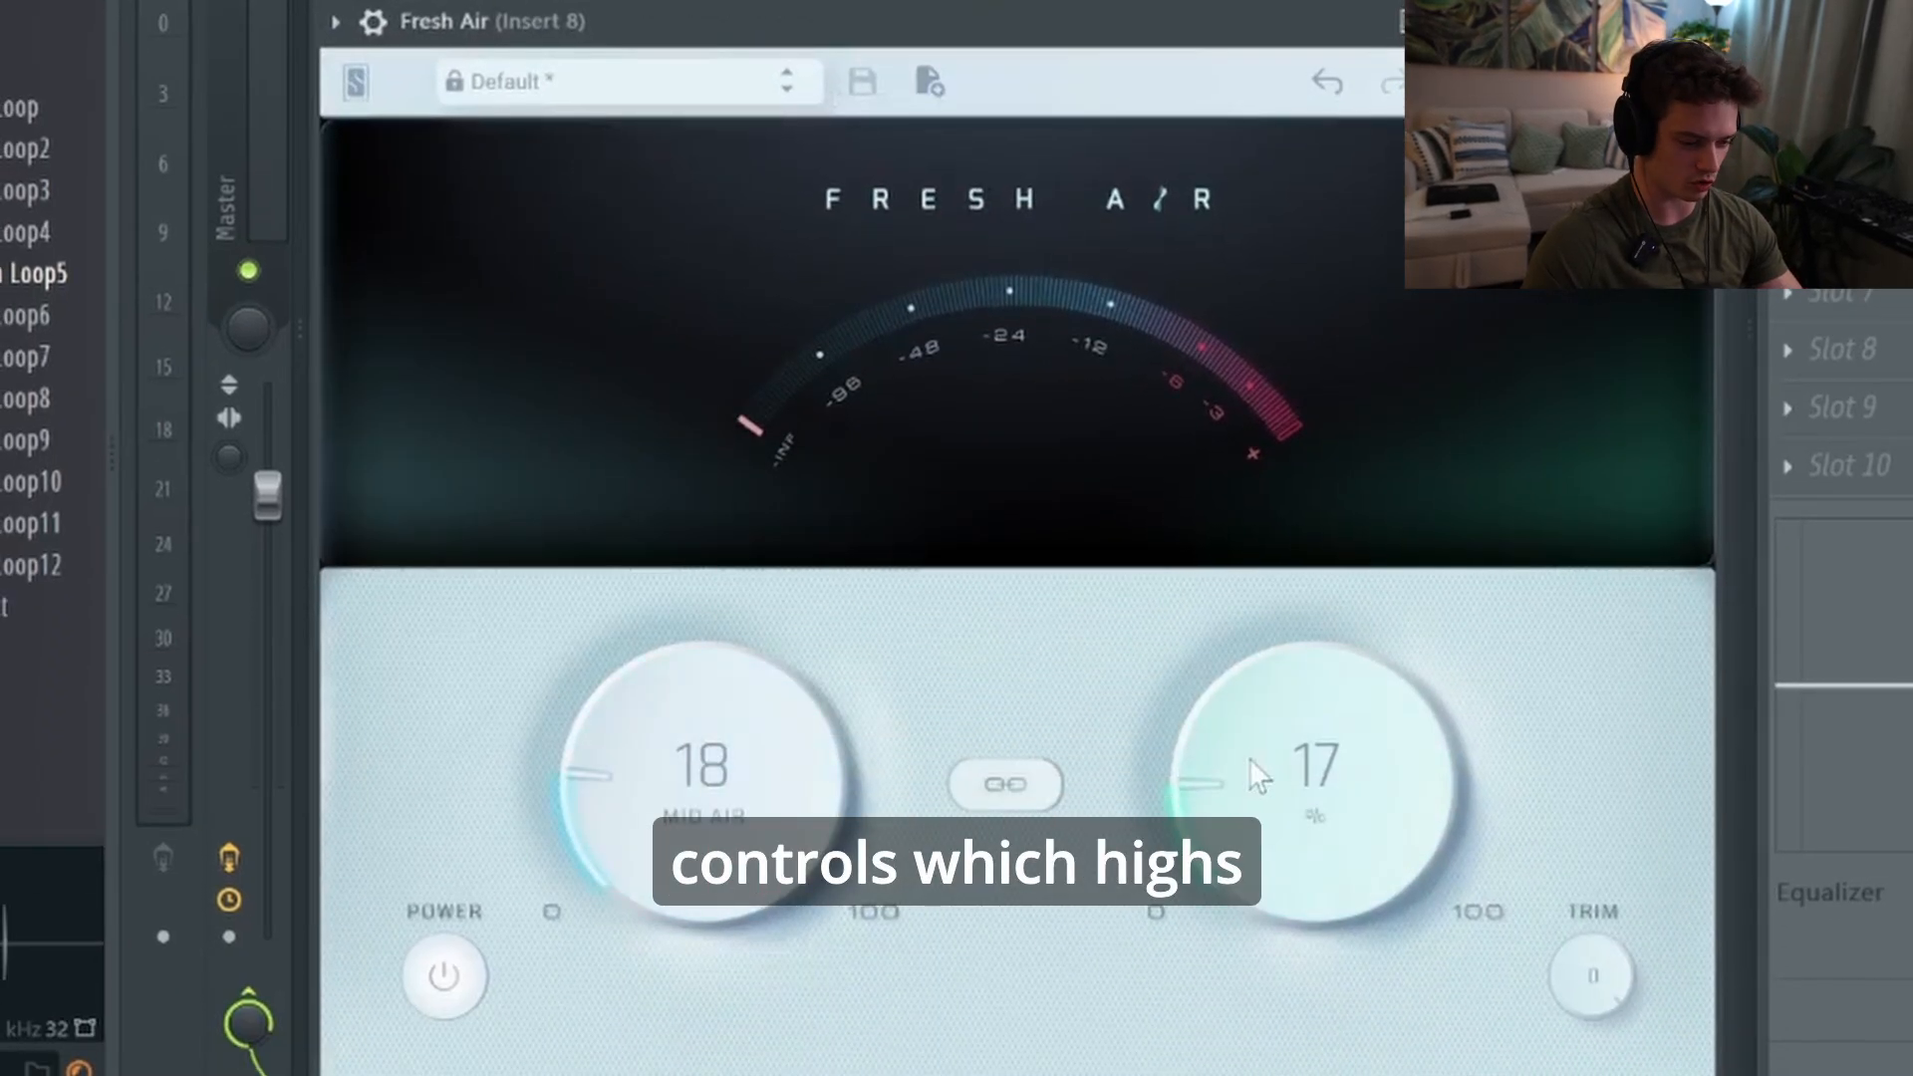
left_click_drag(1114, 42, 1086, 21)
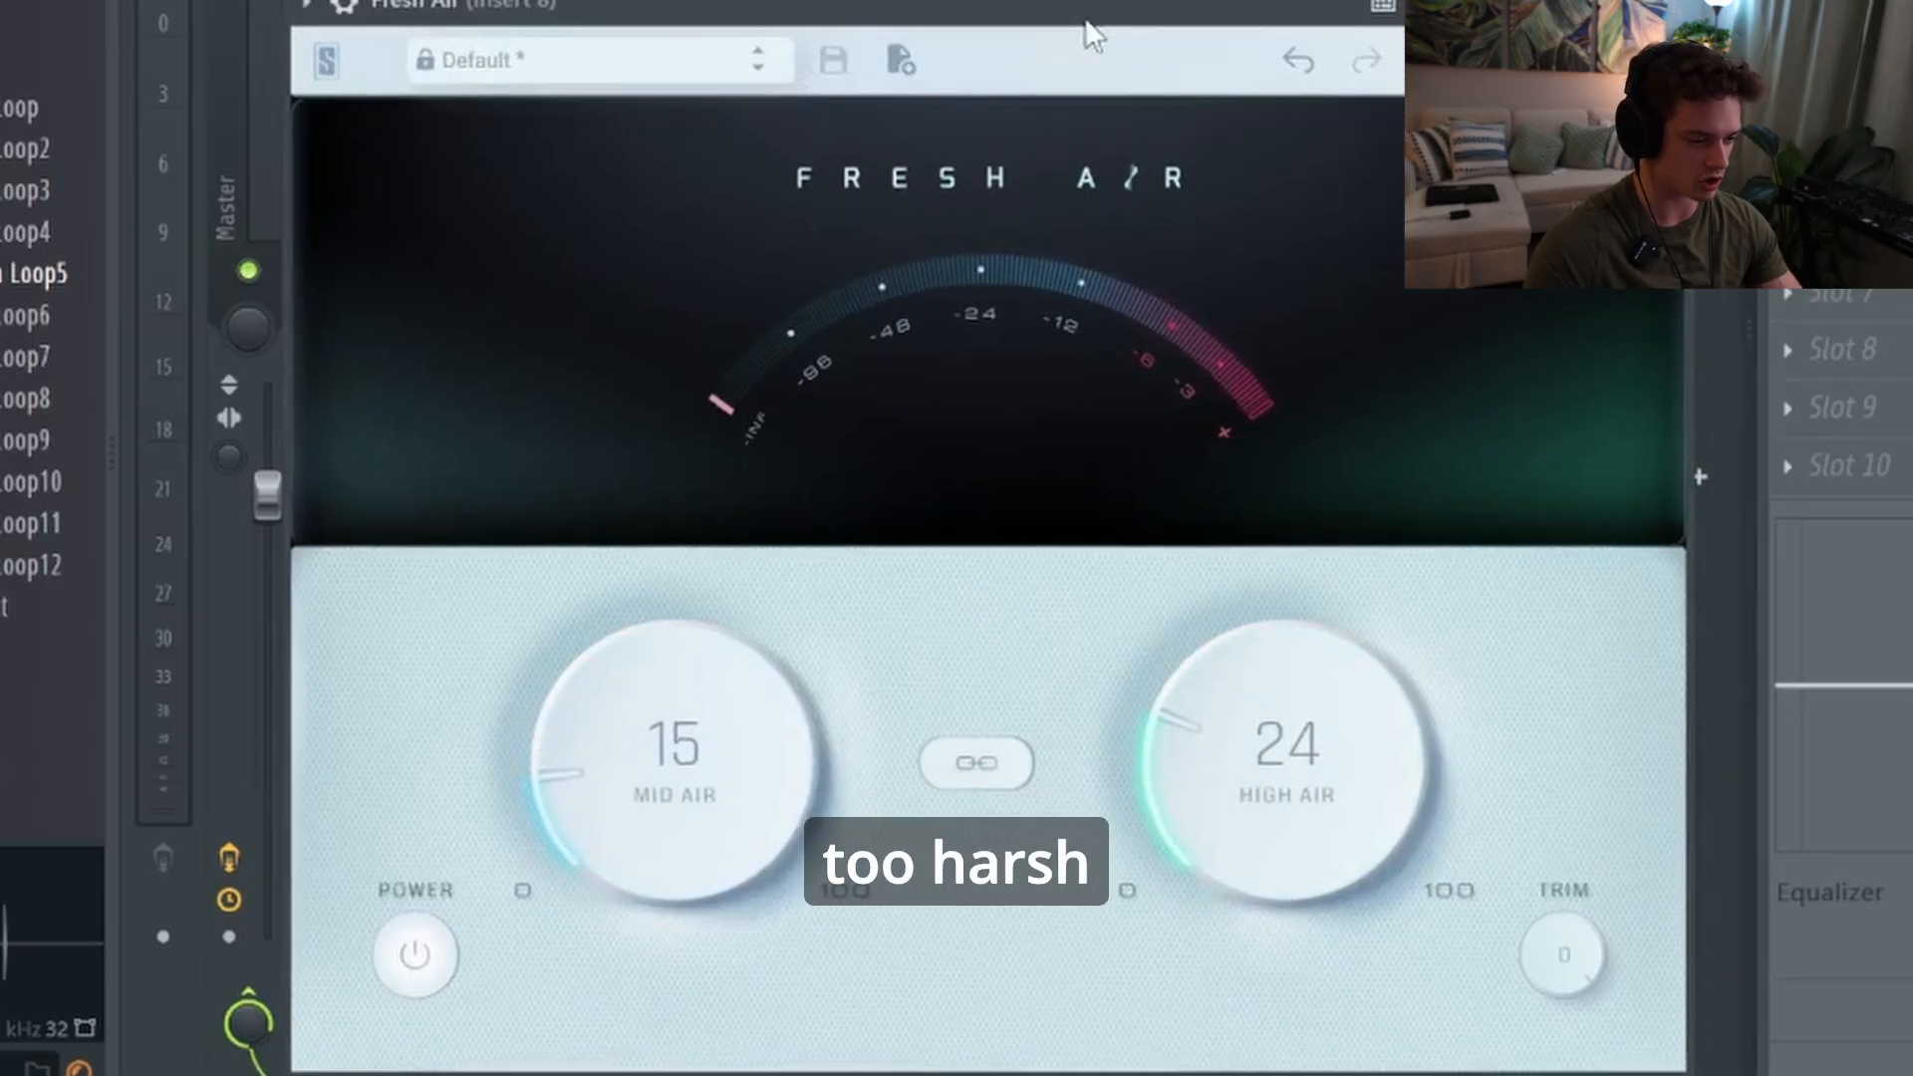
left_click_drag(1277, 721, 1230, 837)
left_click_drag(1296, 758, 1295, 648)
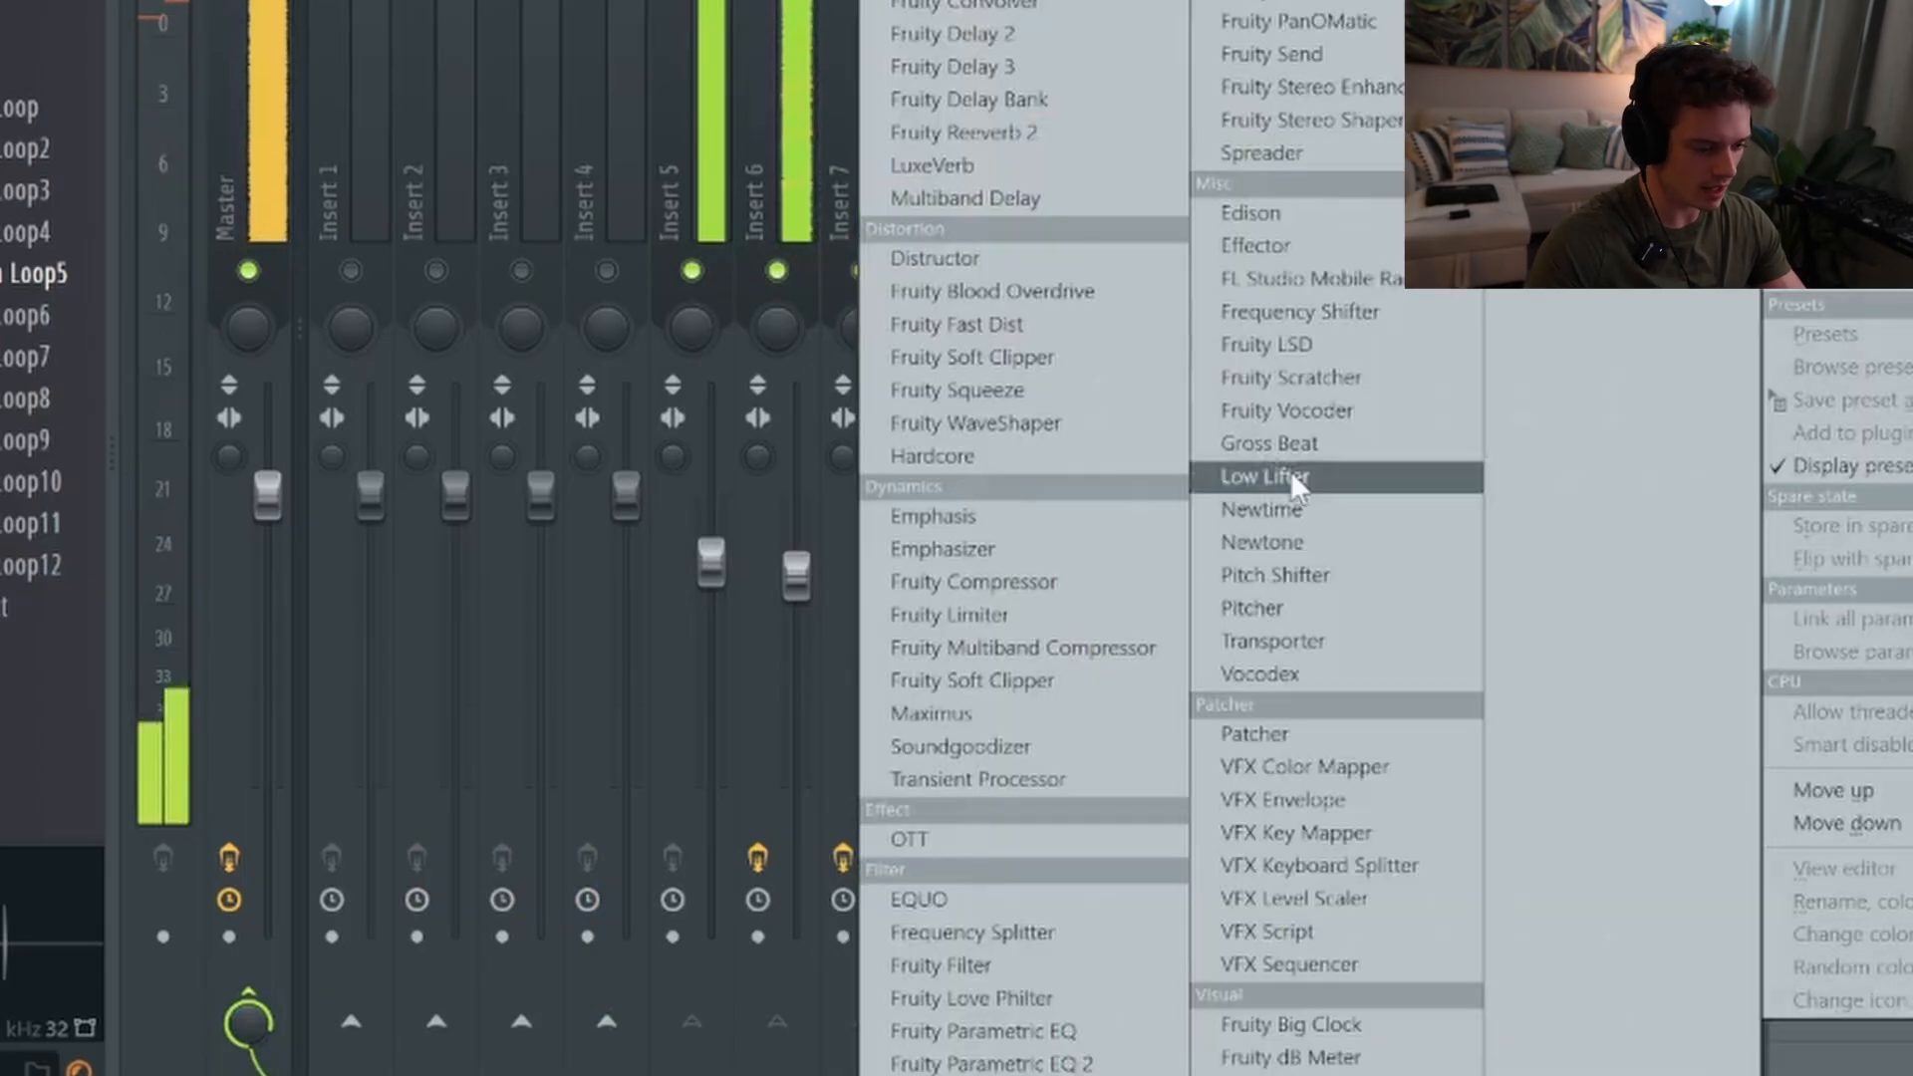
Load Gross Beat after Fresh Air on Insert 8, choose the Trance Gt 2 volume preset and play the gated sound
left_click(1288, 477)
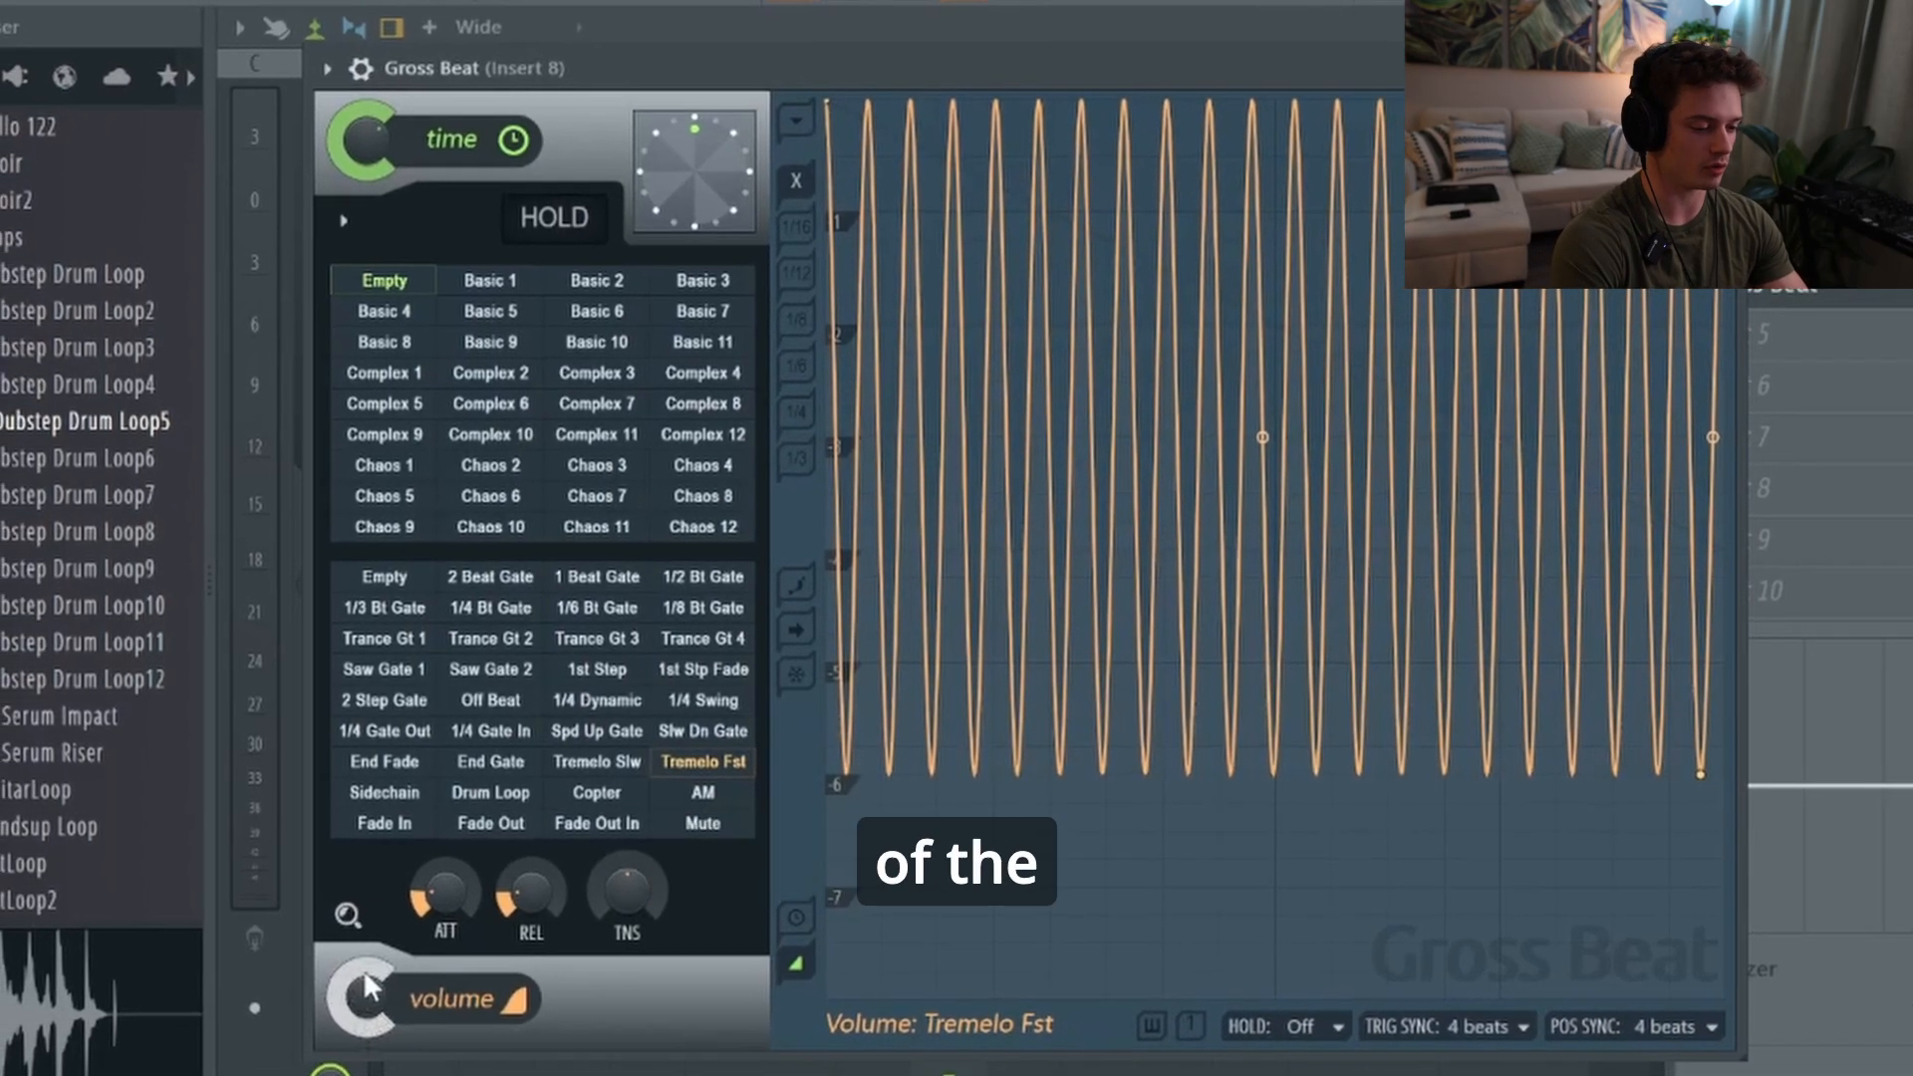
left_click(504, 668)
left_click(508, 642)
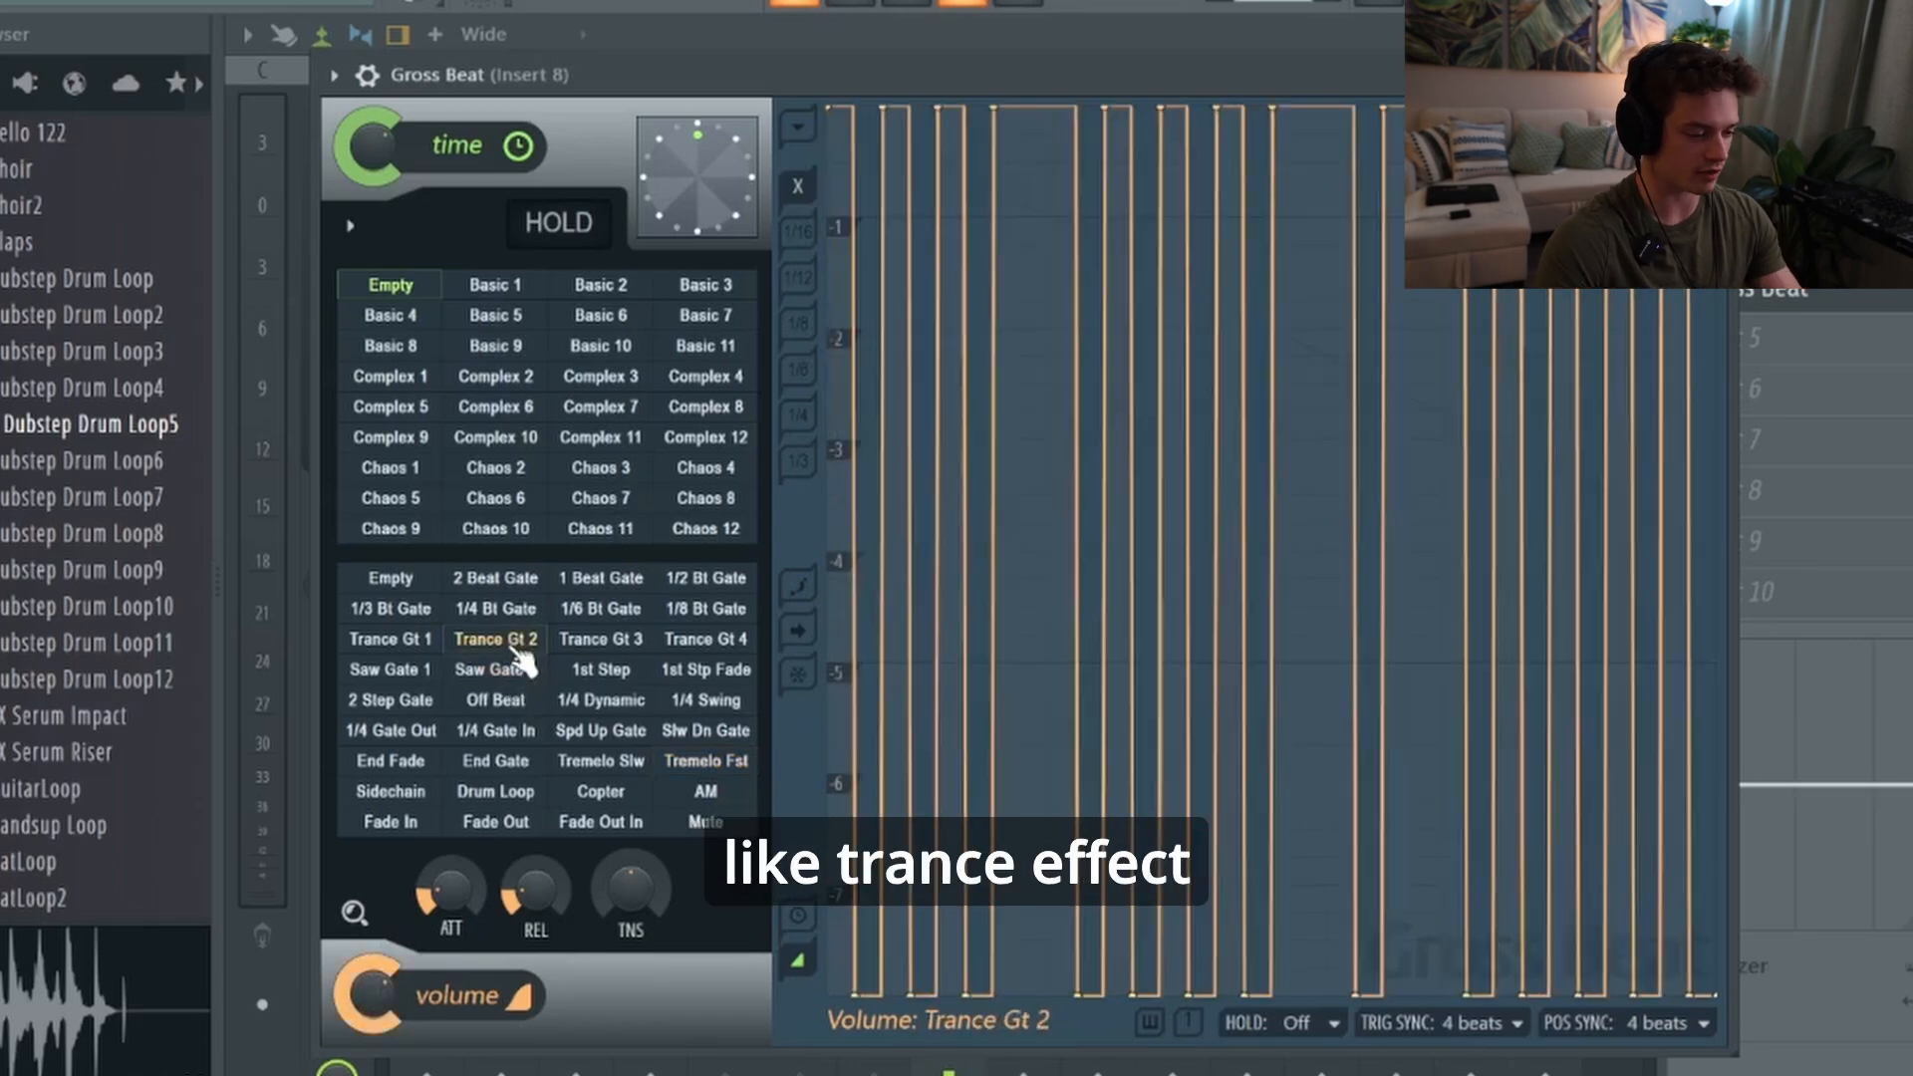
key("space")
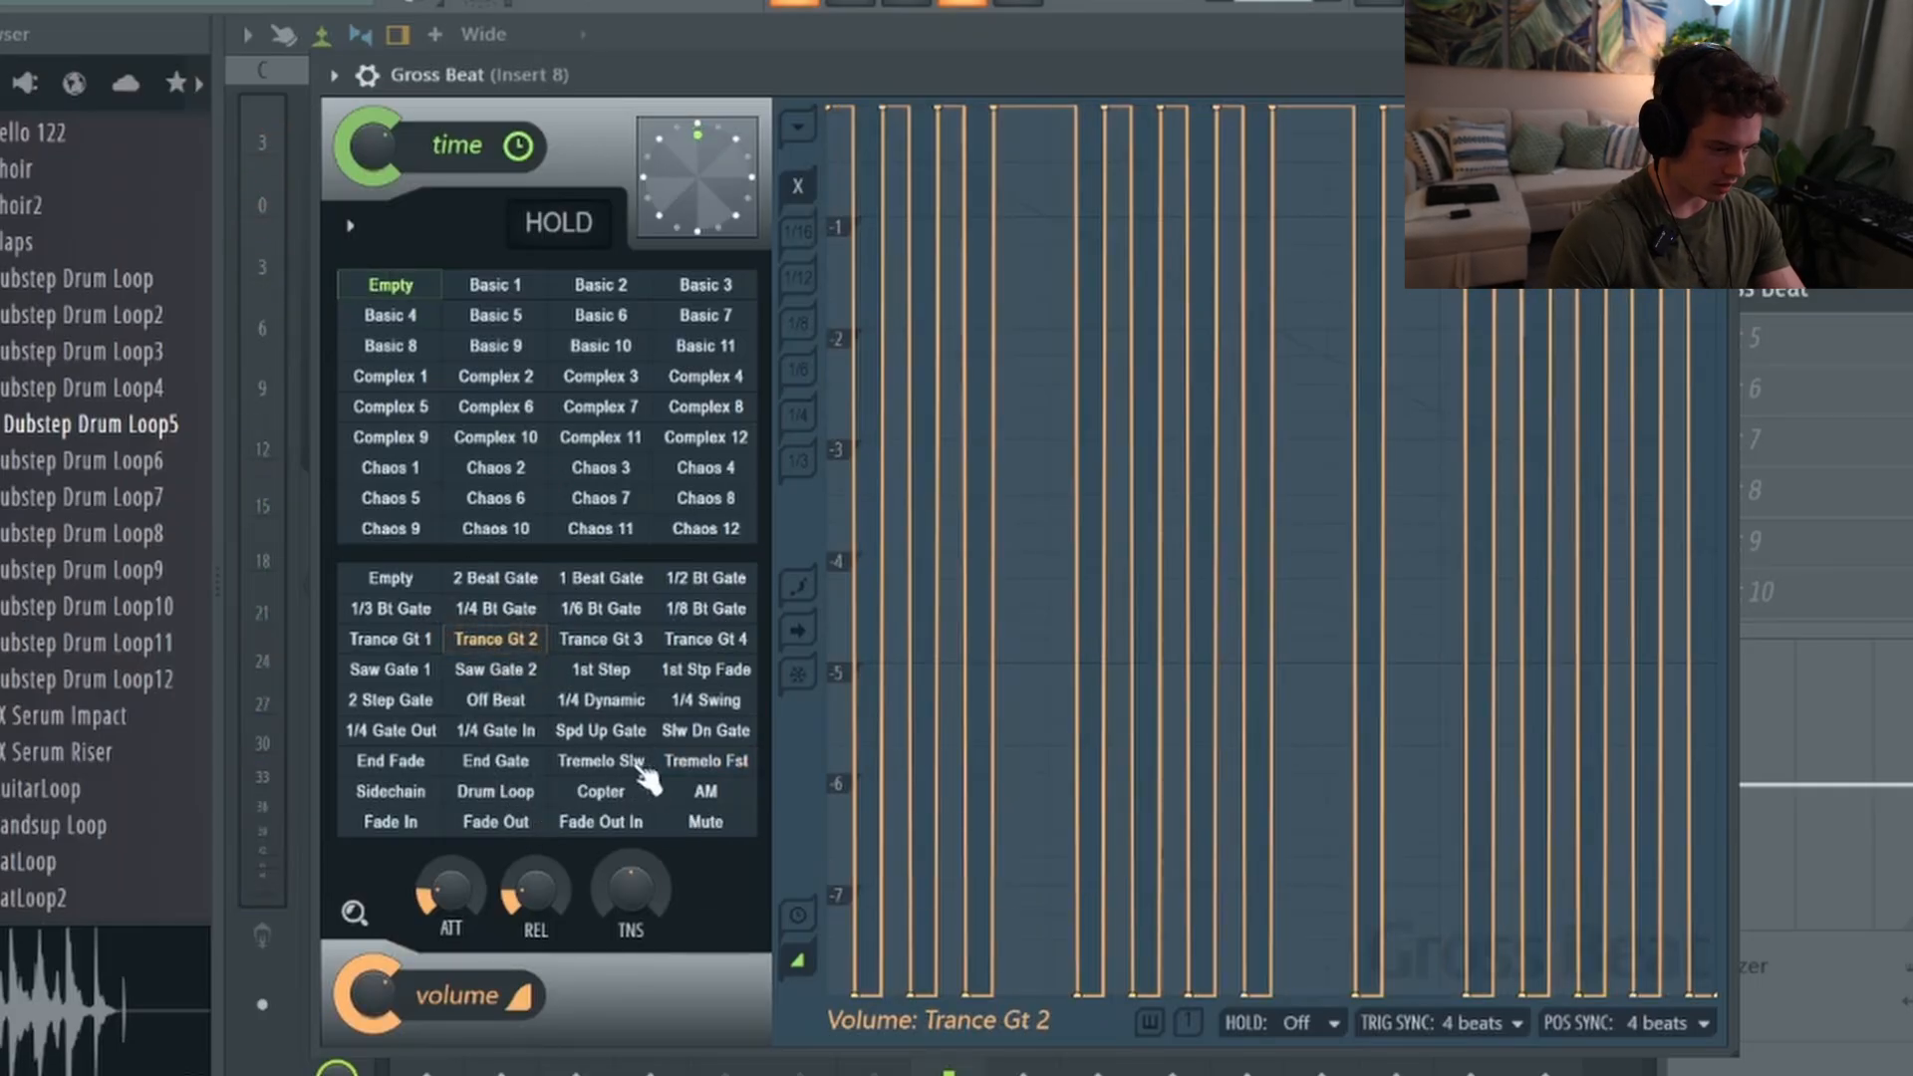
Choose Gross Beat's Sidechain volume preset, straighten its four curves into linear ramps and play the pumping rhythm
left_click(391, 792)
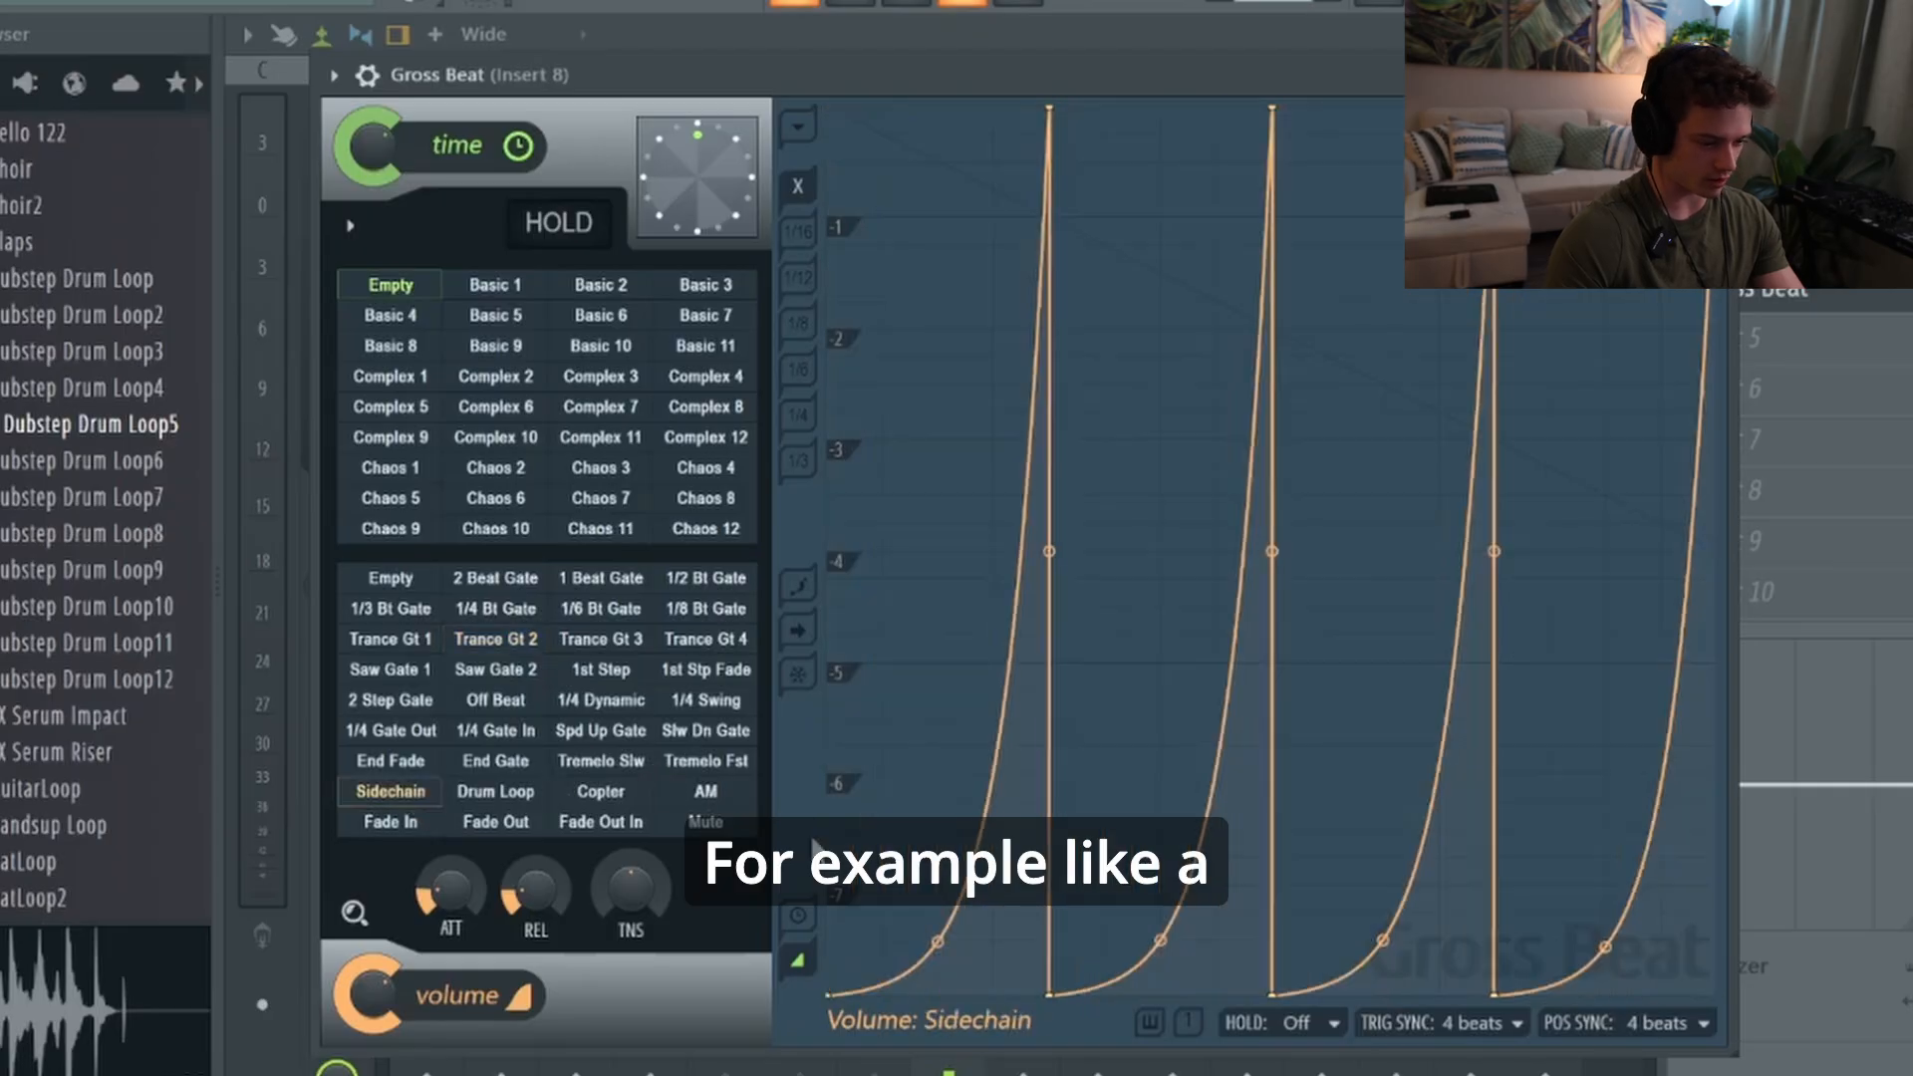
left_click_drag(937, 941, 944, 943)
right_click(1175, 941)
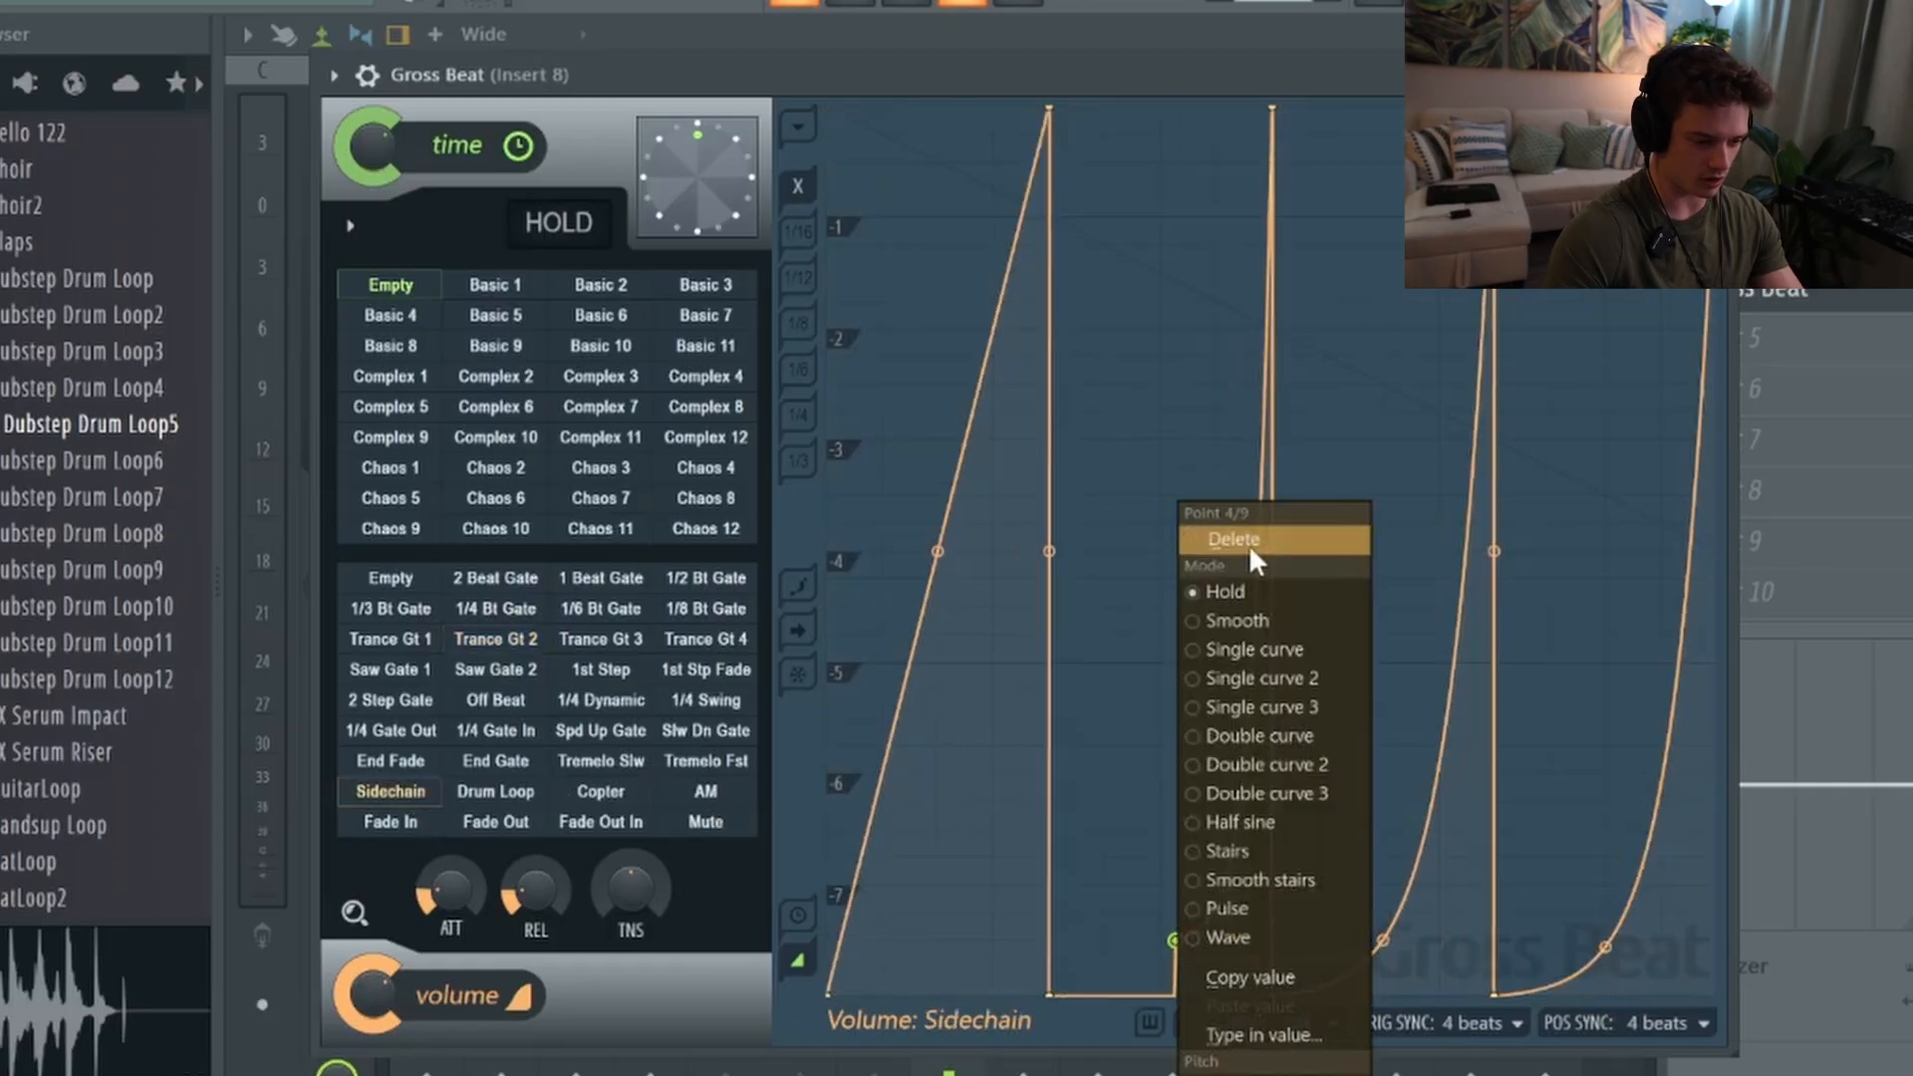
left_click(1249, 548)
right_click(1160, 940)
right_click(1383, 939)
right_click(1602, 944)
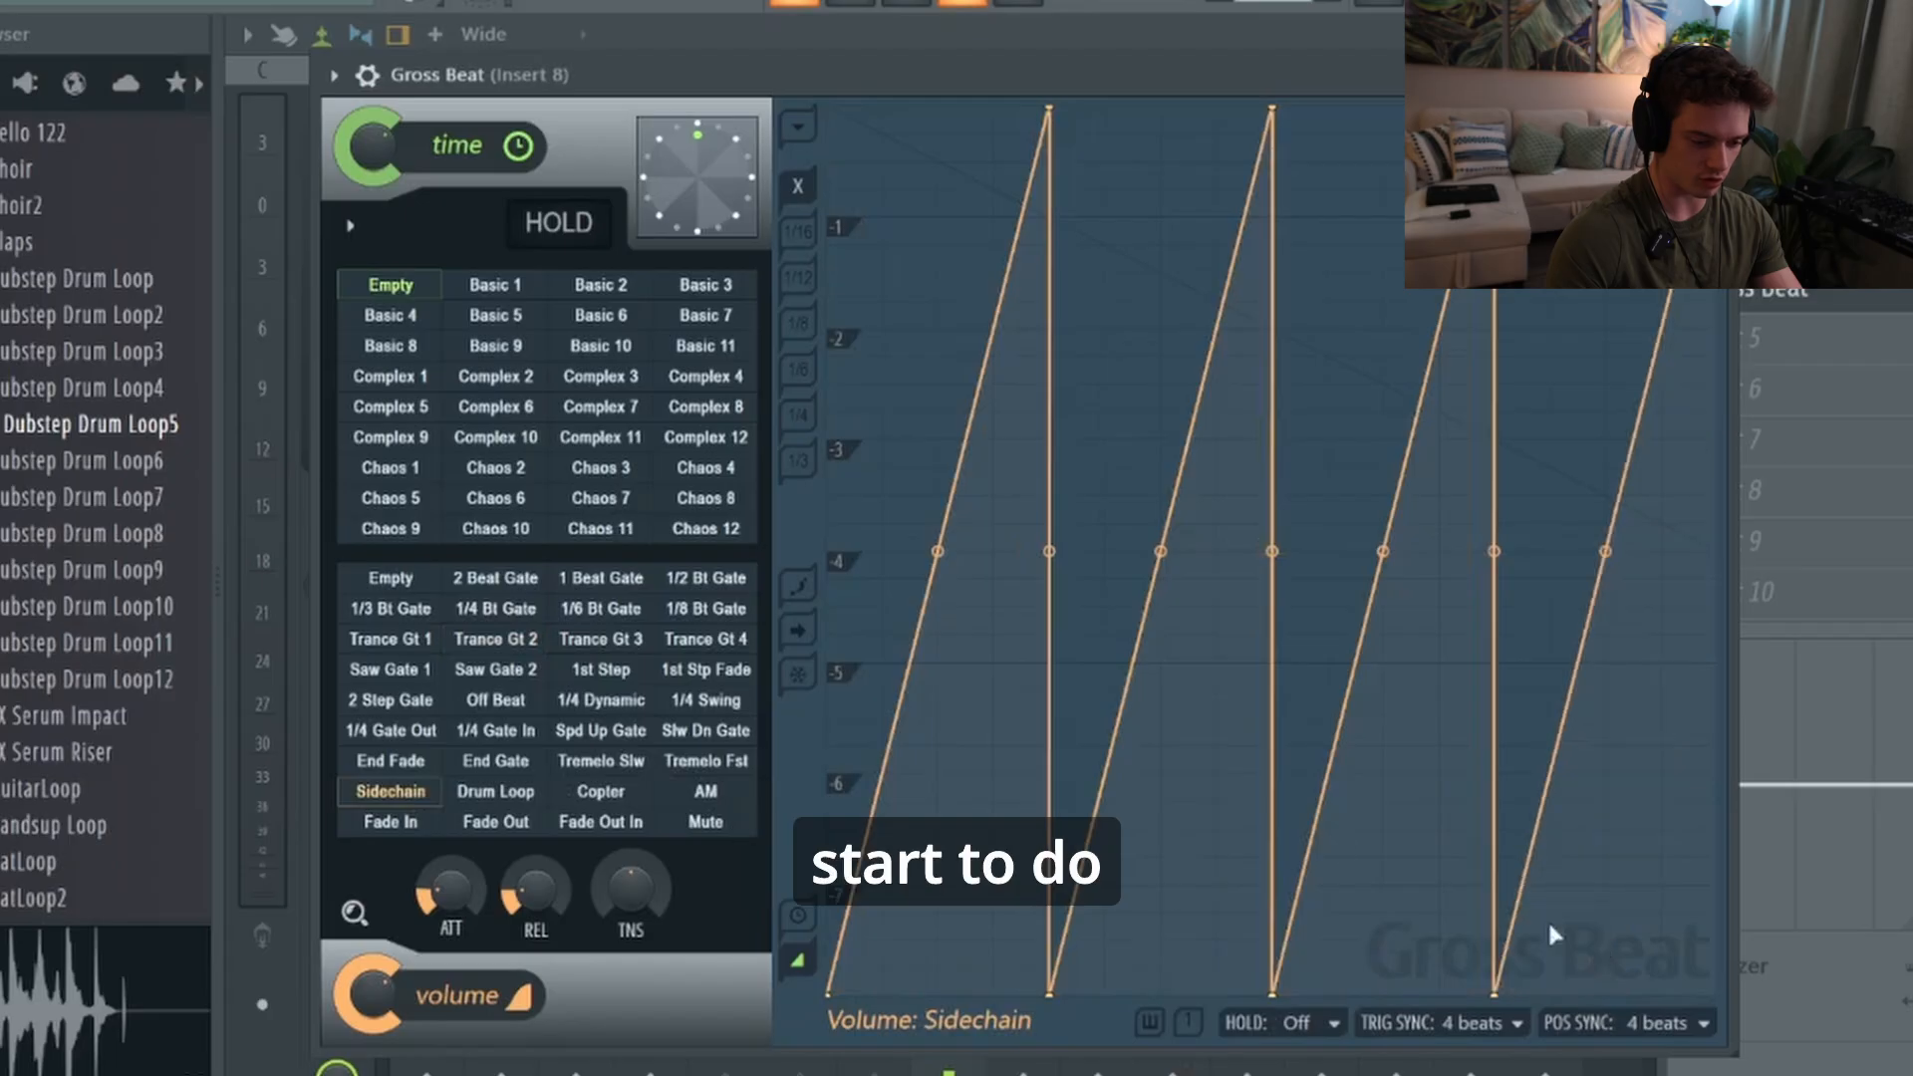
key("space")
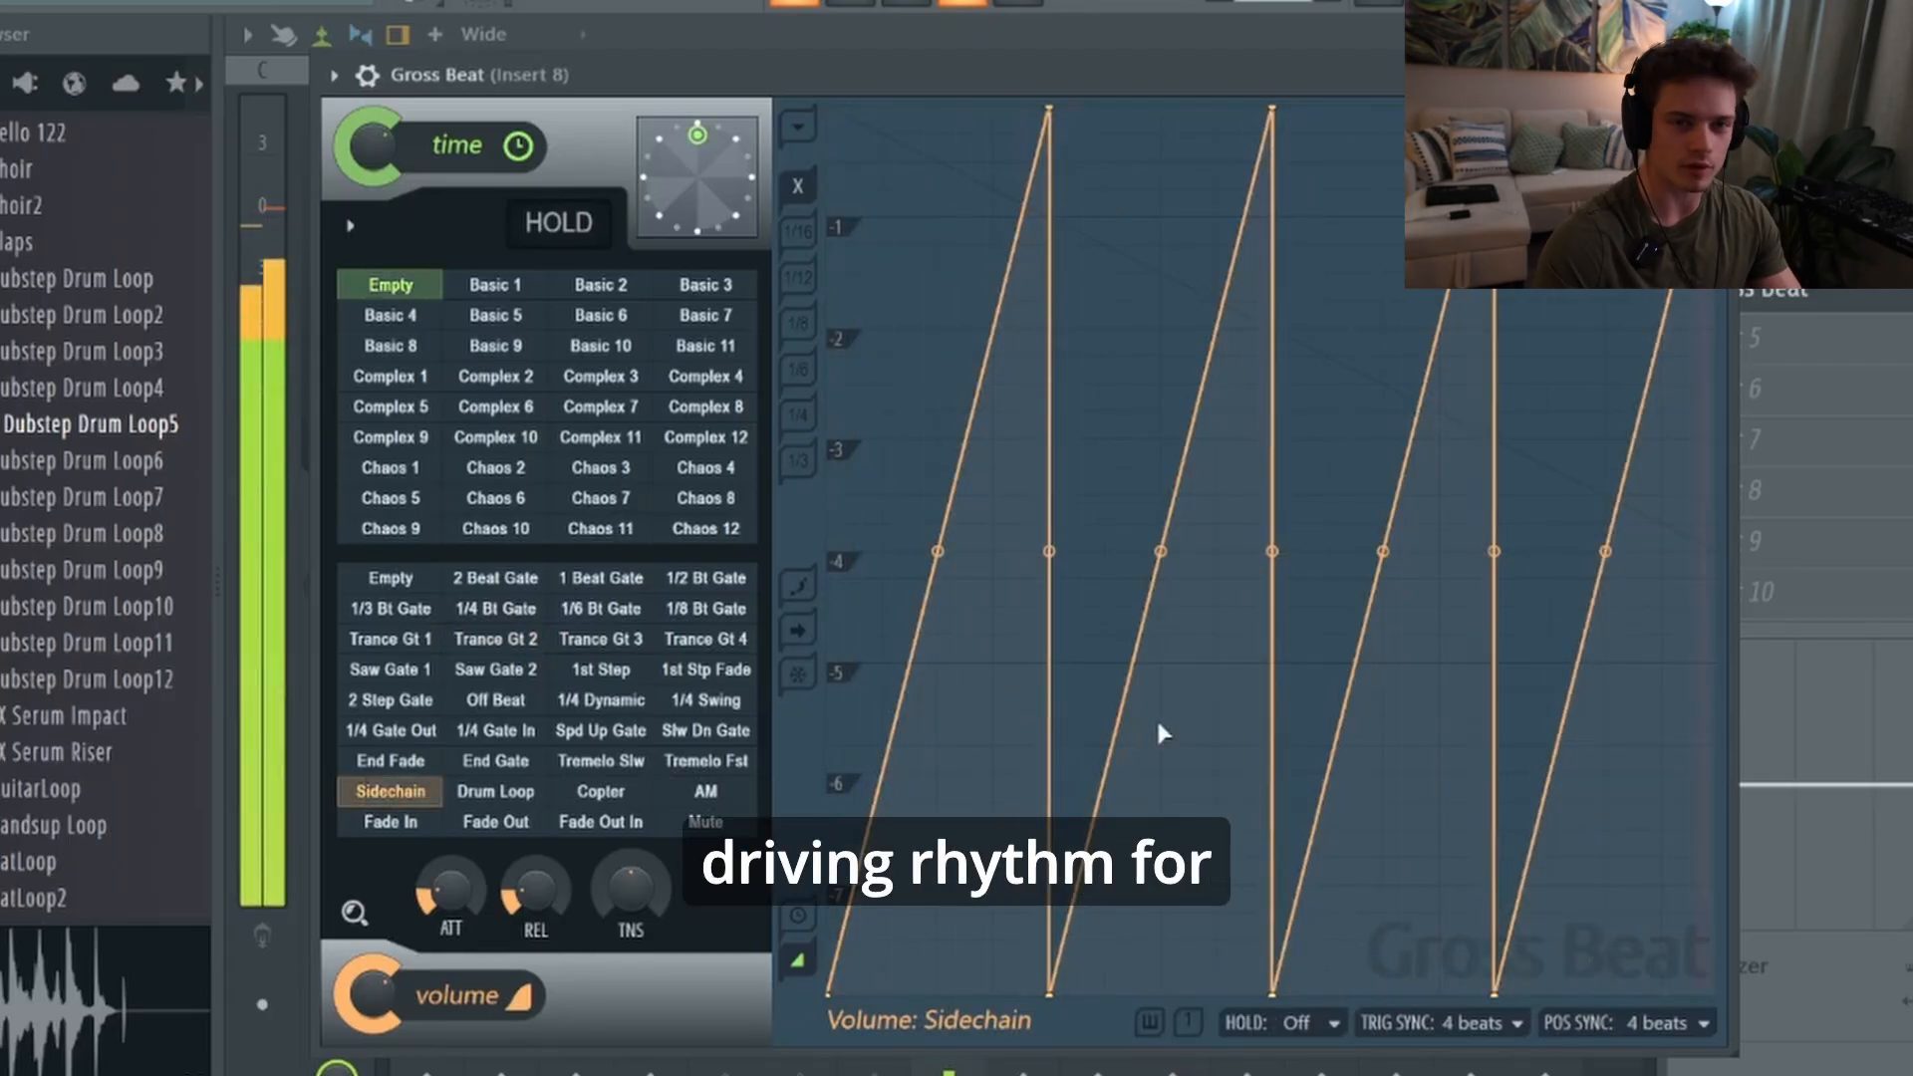
Try Tremelo Slw, switch Gross Beat to the Tremelo Fst volume preset, and listen with a partial volume mix
left_click(605, 765)
left_click(727, 767)
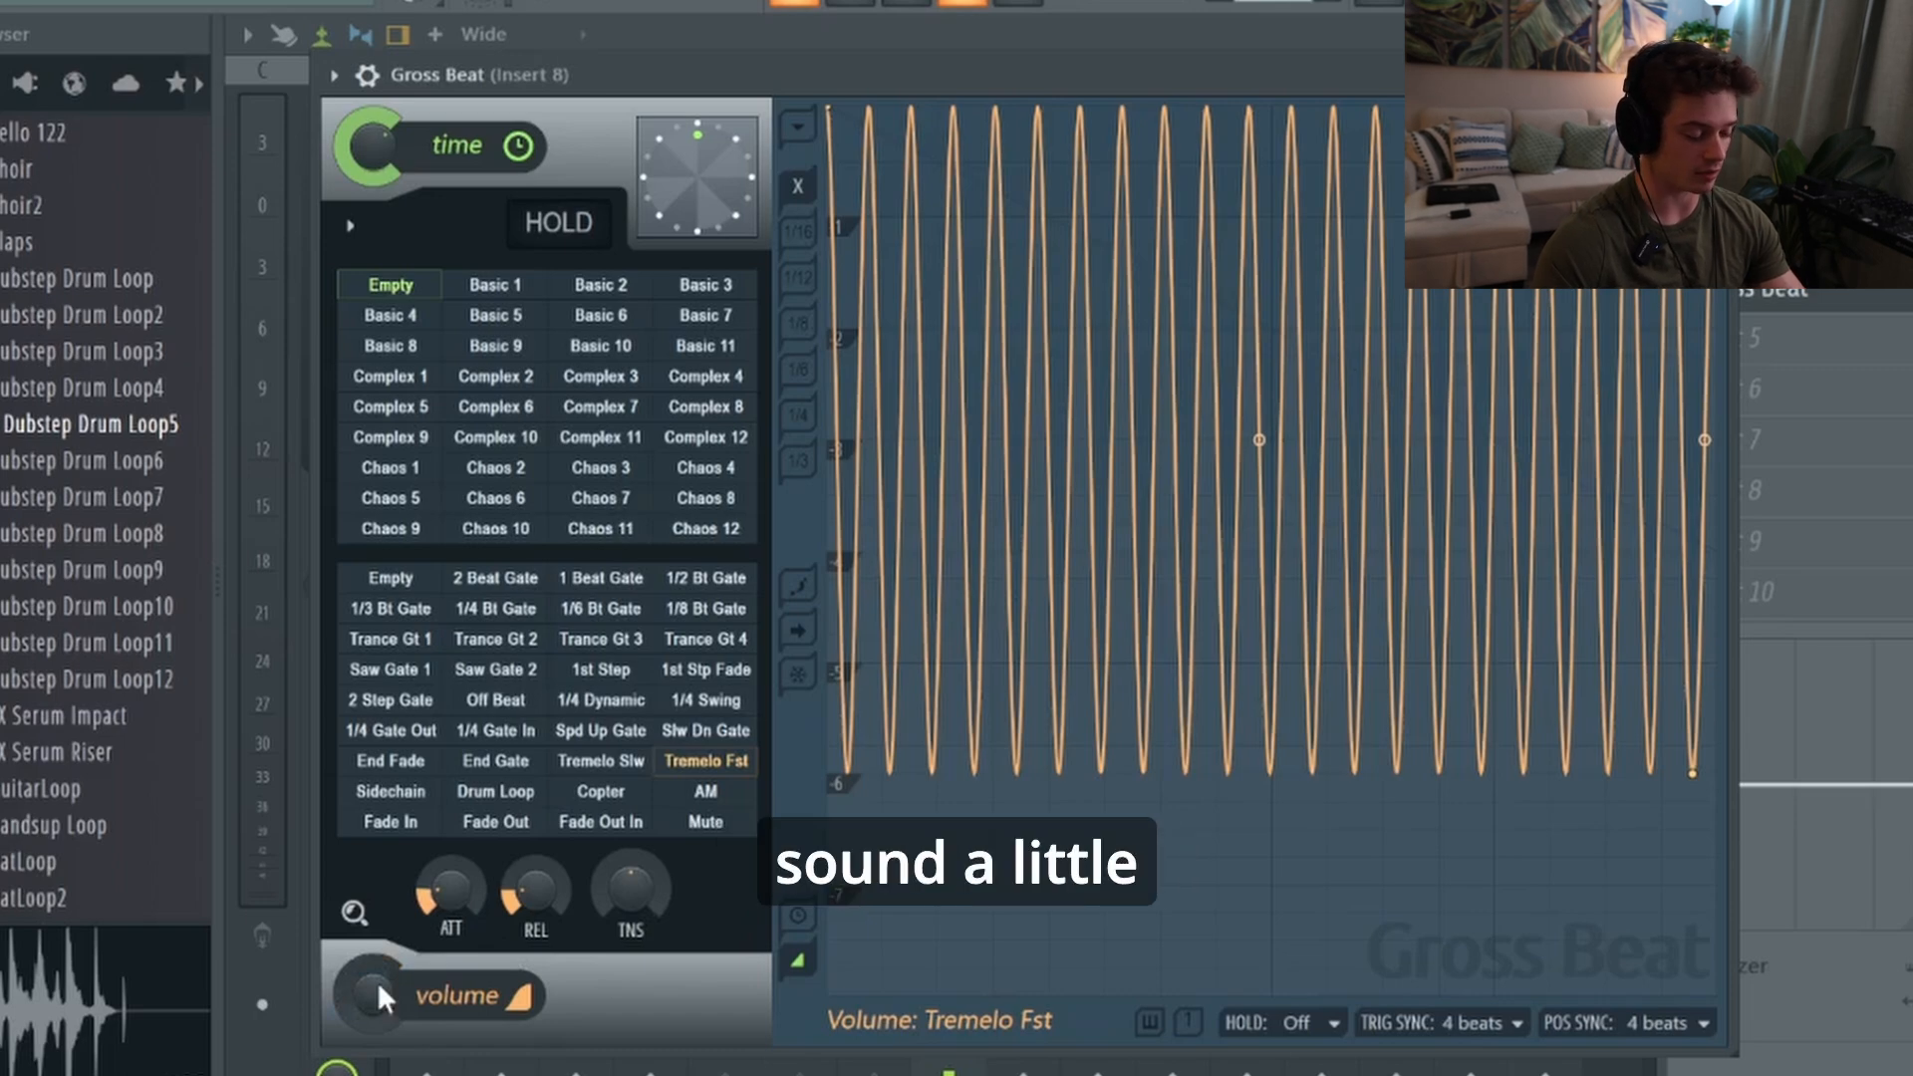
key("space")
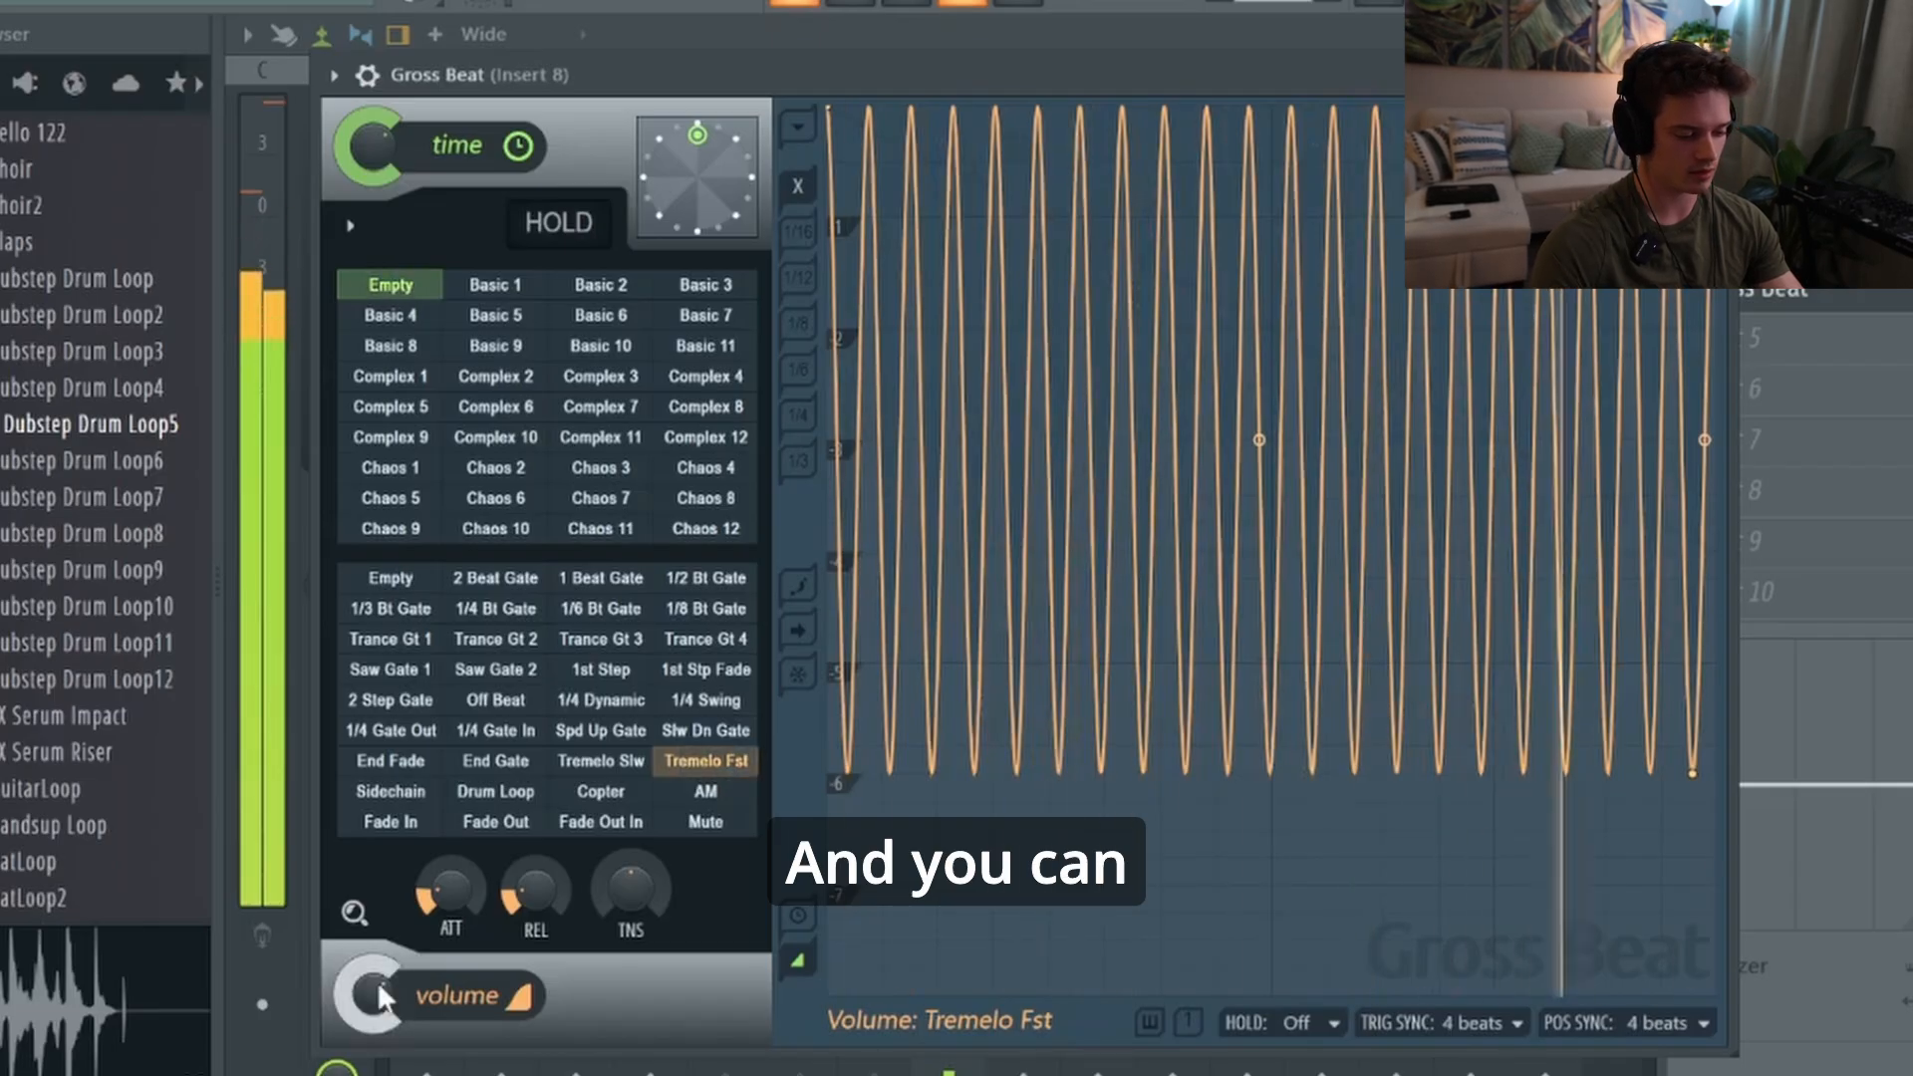
key("space")
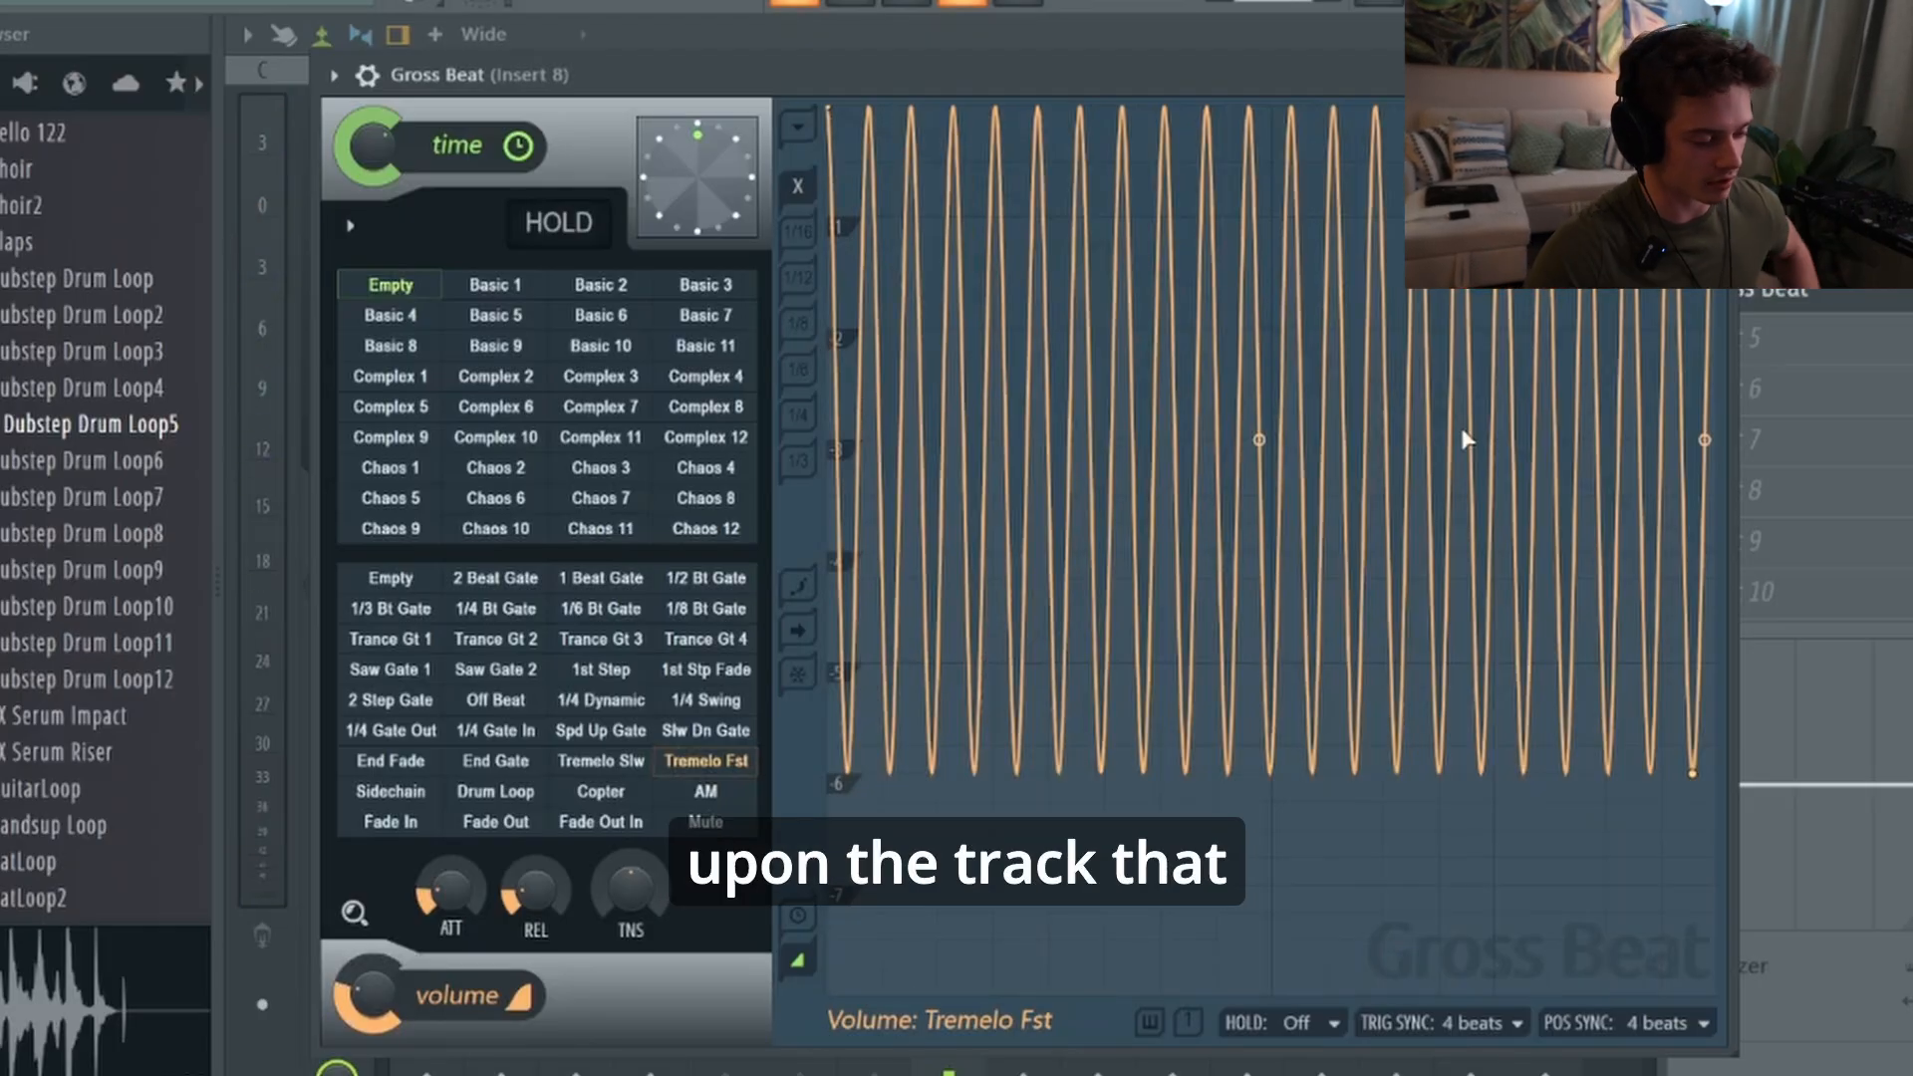
Add Fruity Love Philter after Gross Beat on Insert 8 and view both effects during playback
left_click(1254, 38)
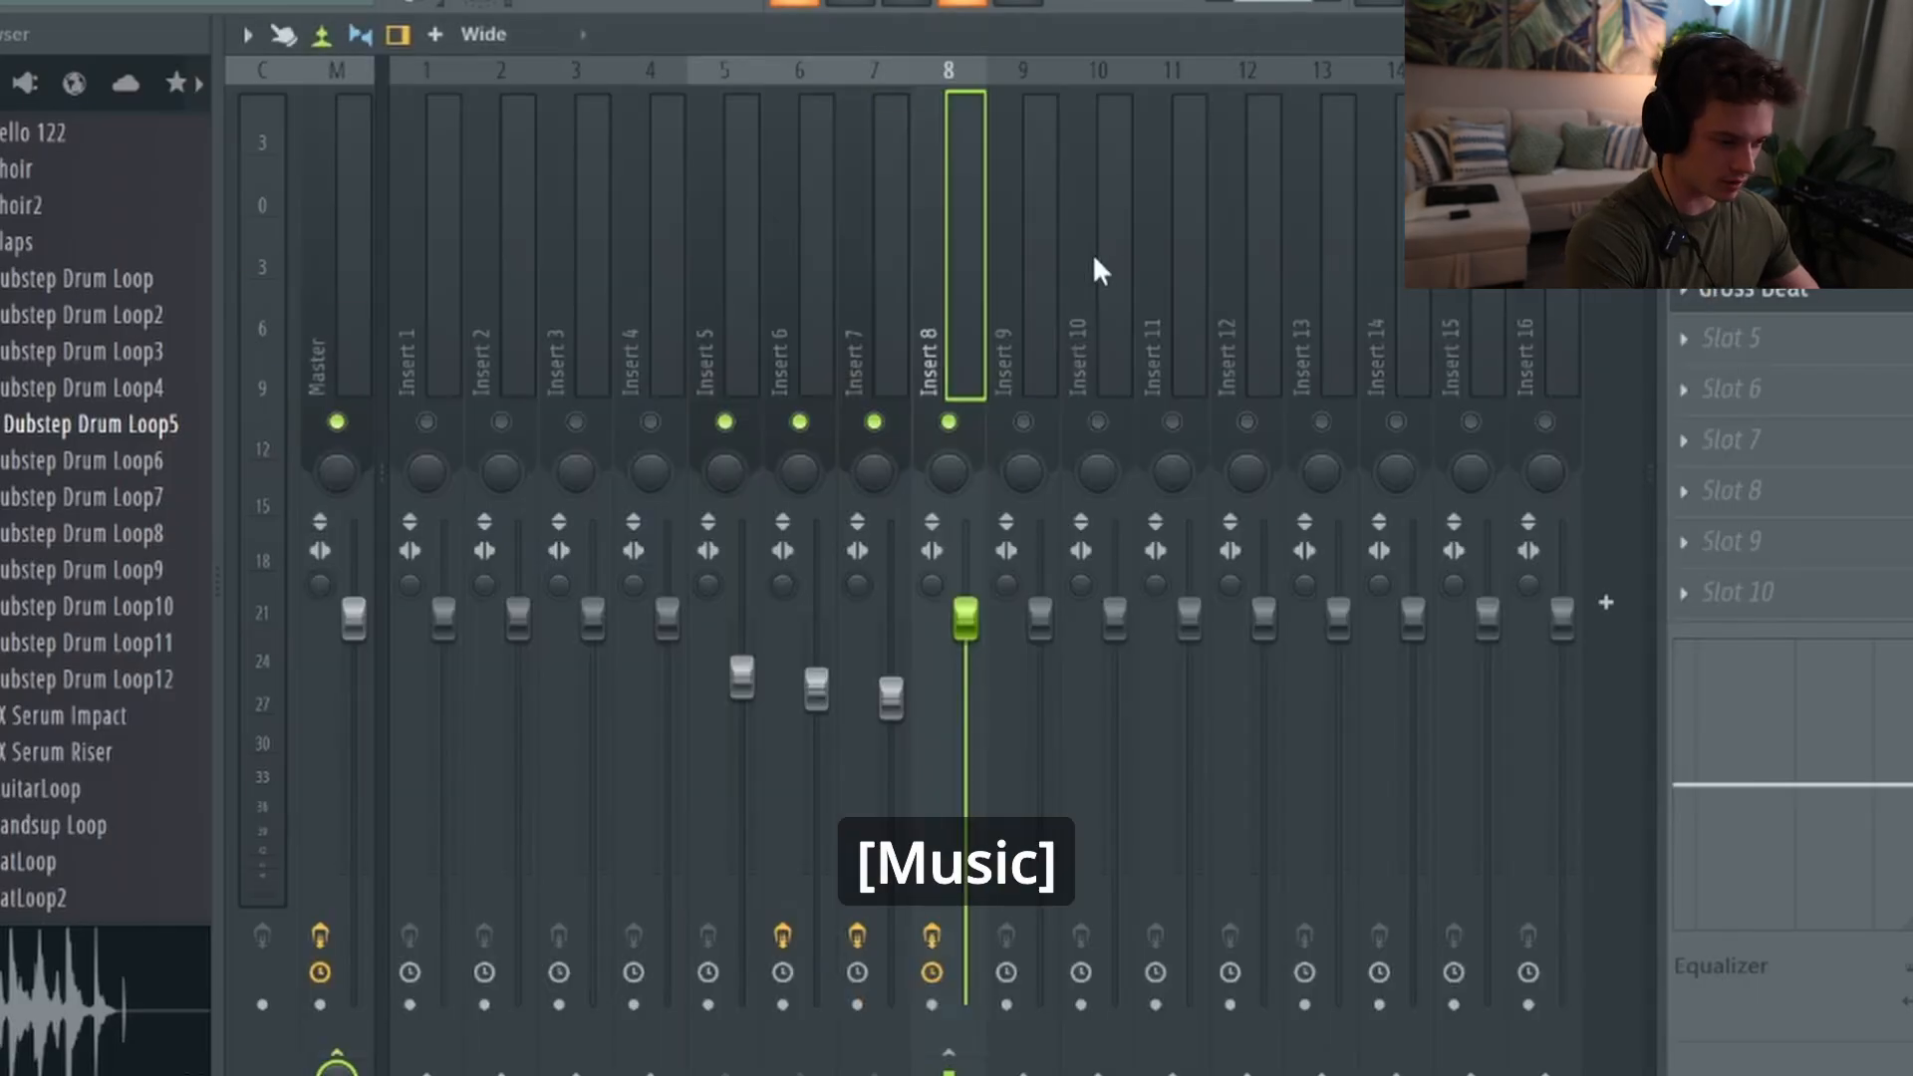
key("space")
left_click(1794, 295)
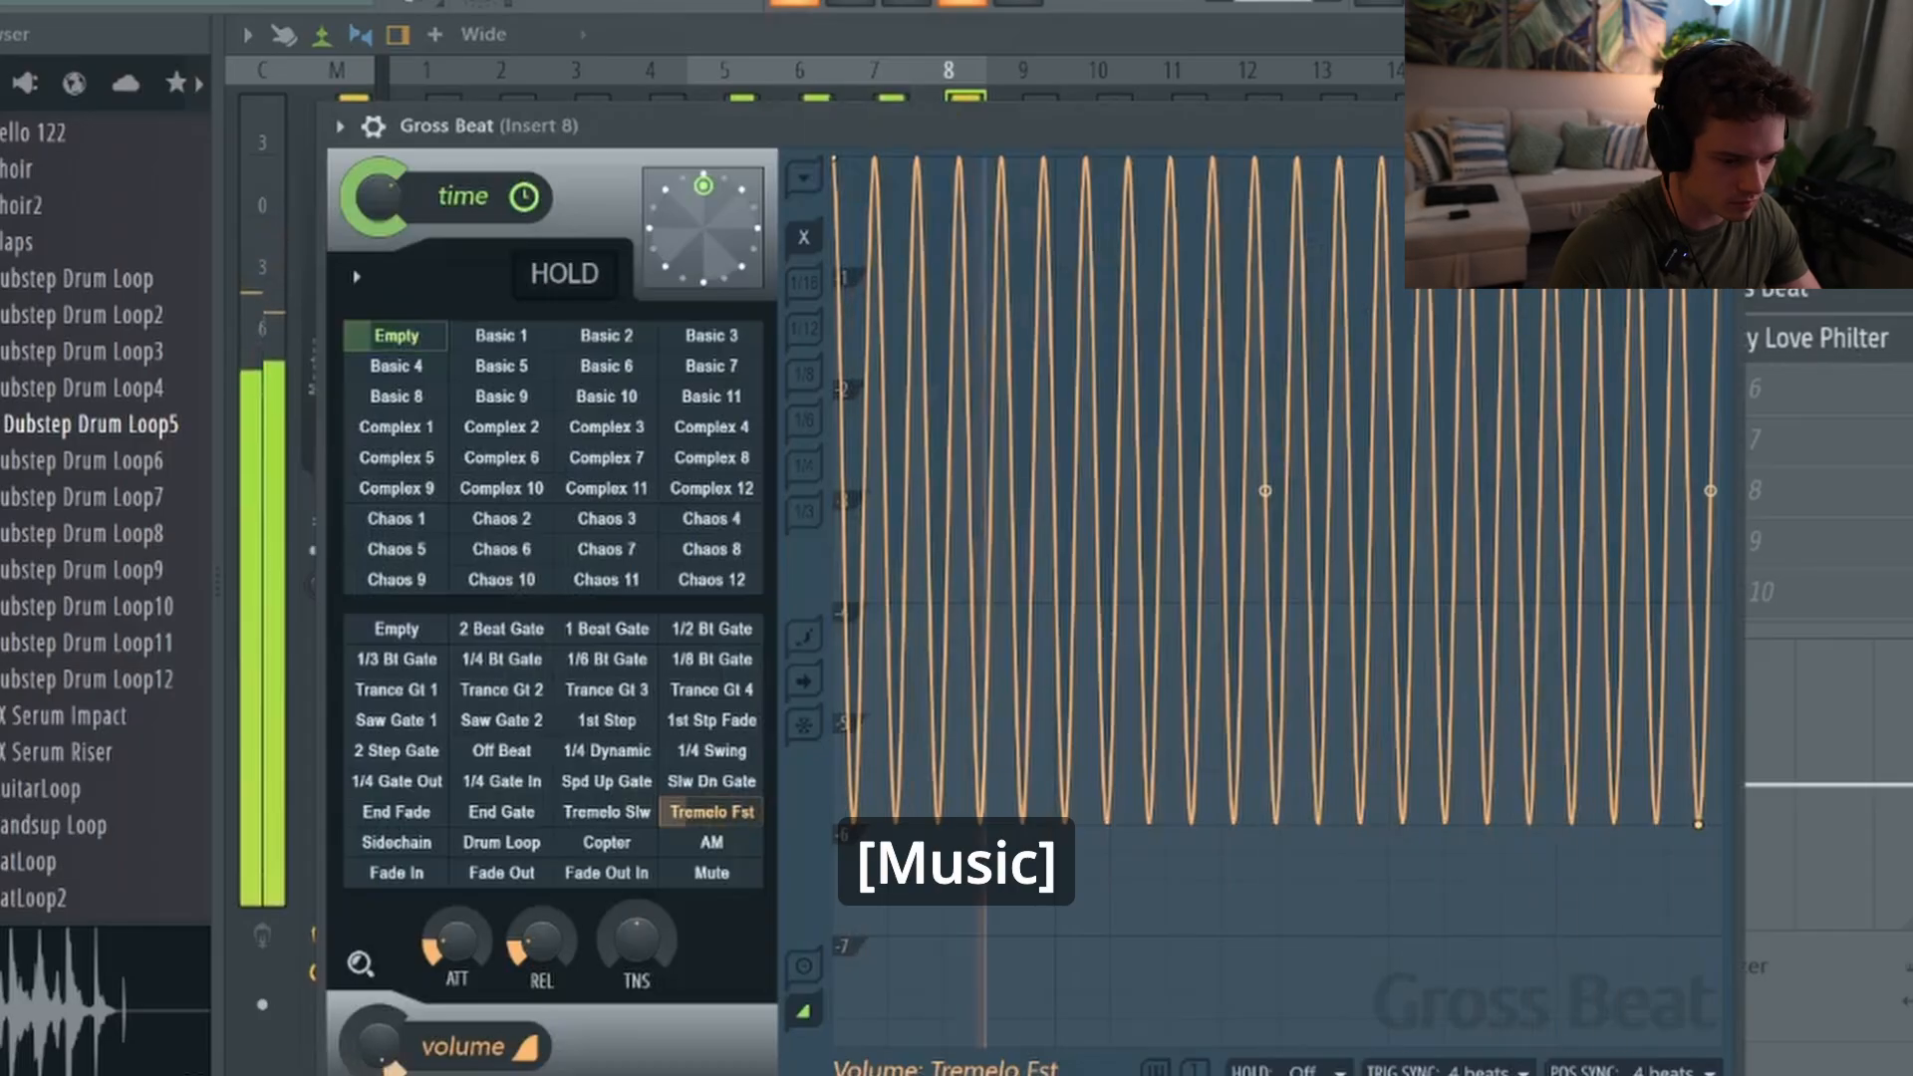
left_click(1851, 353)
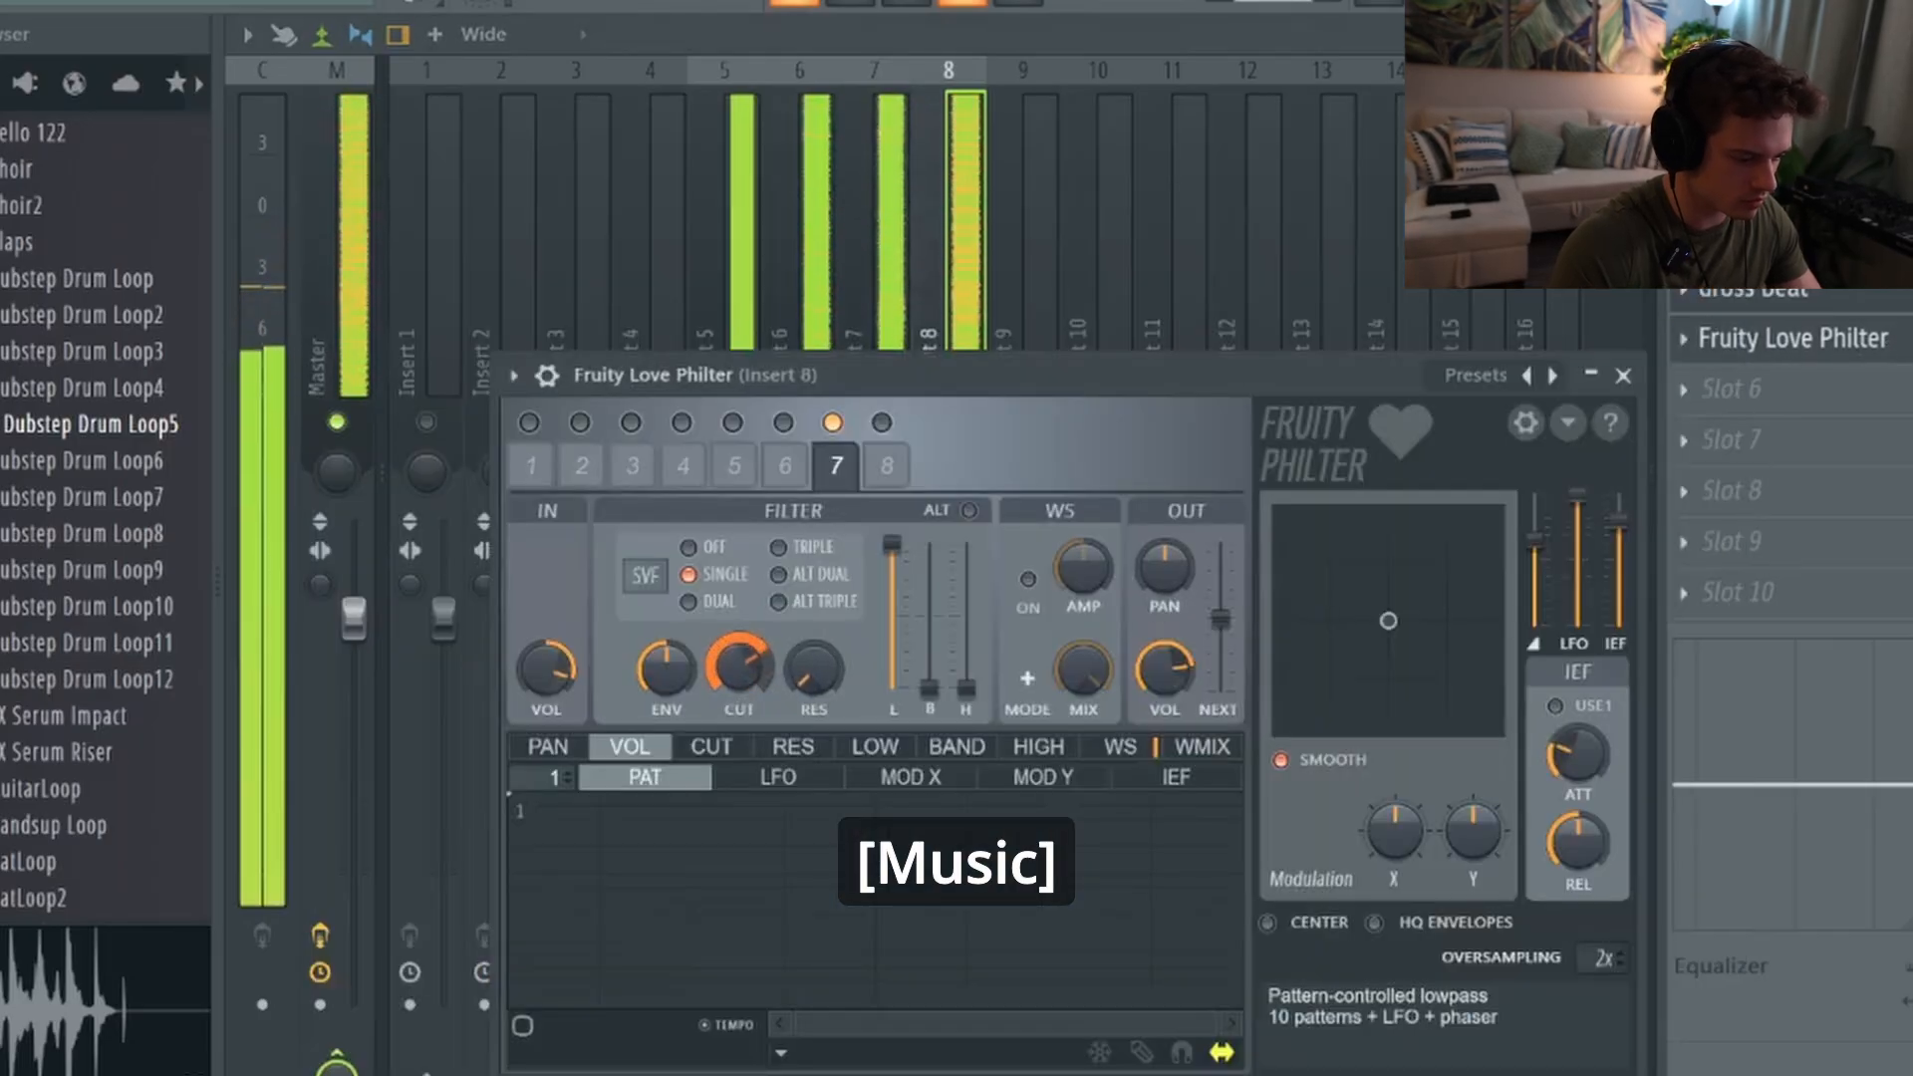
Bring up the channel rack and open the first Serum channel's chord notes in the piano roll
left_click(1873, 35)
key("F6")
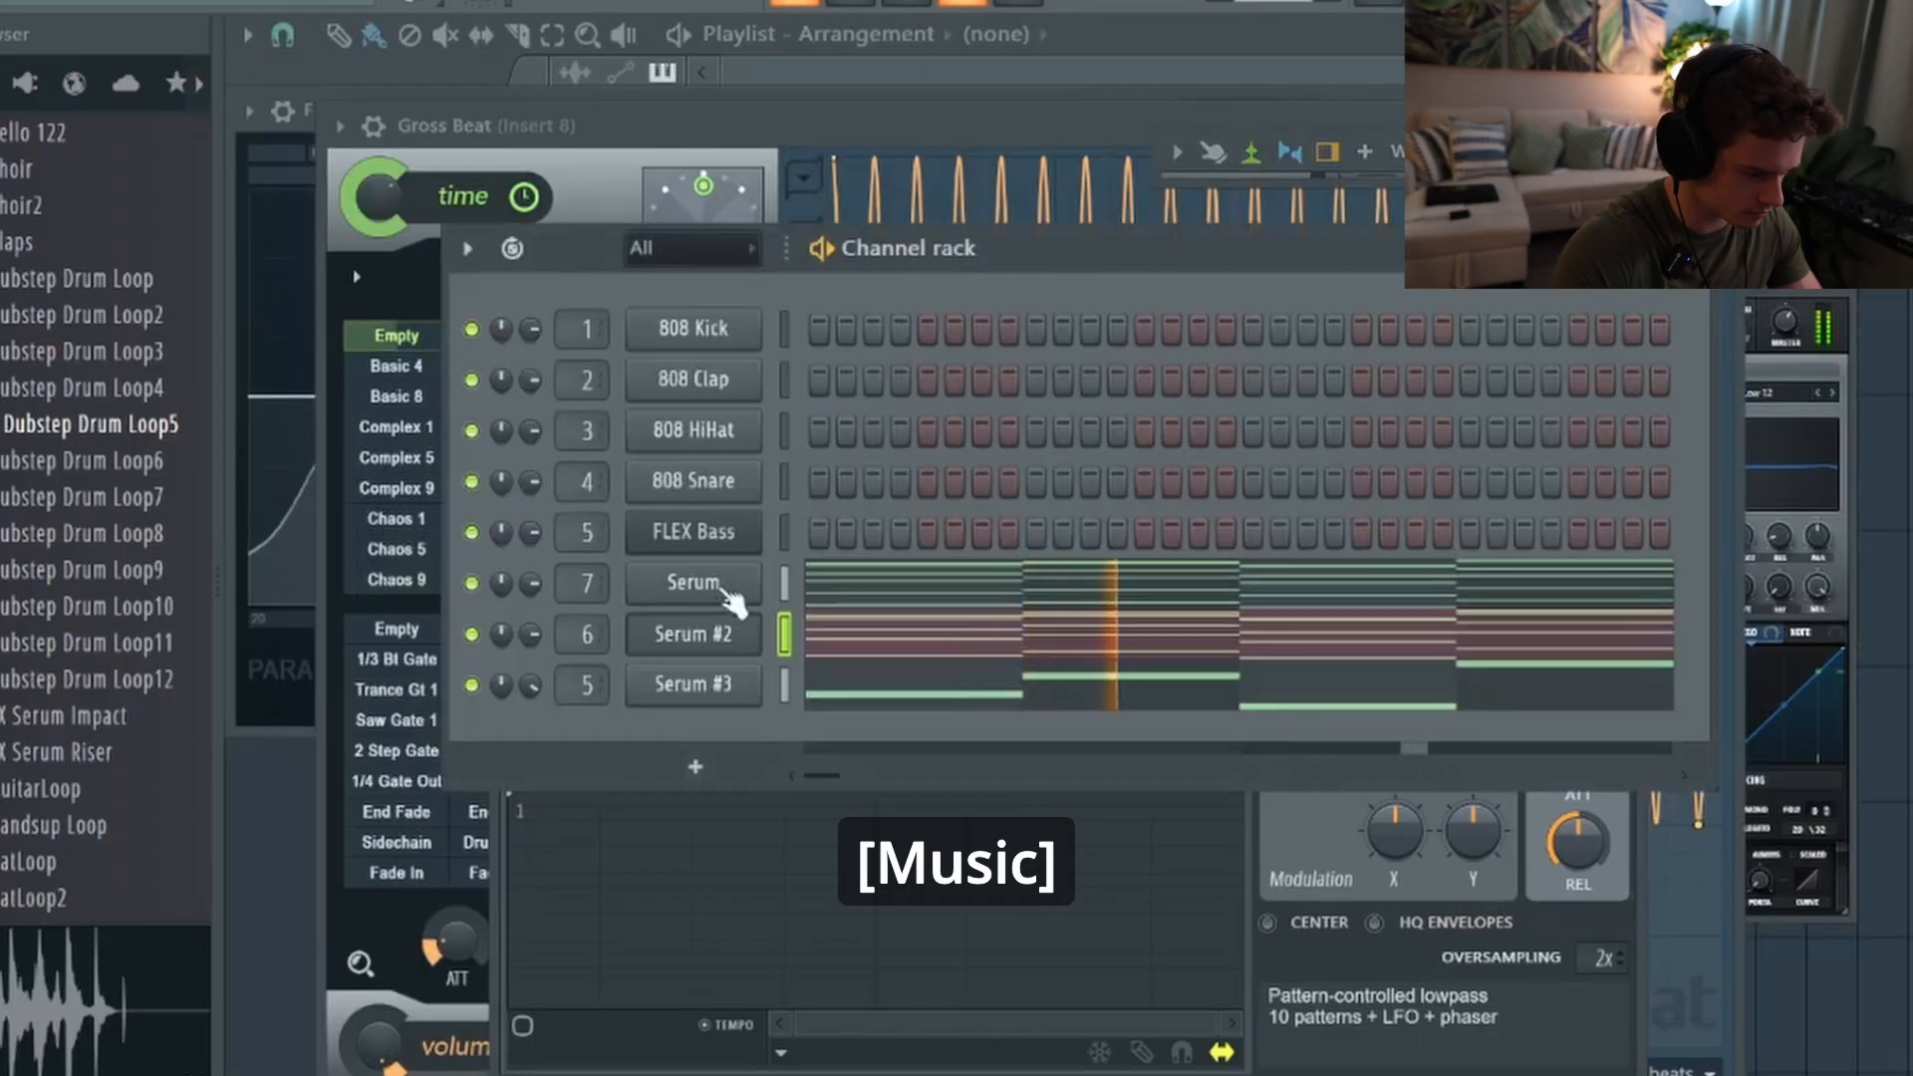
left_click(687, 588)
right_click(698, 586)
left_click(797, 576)
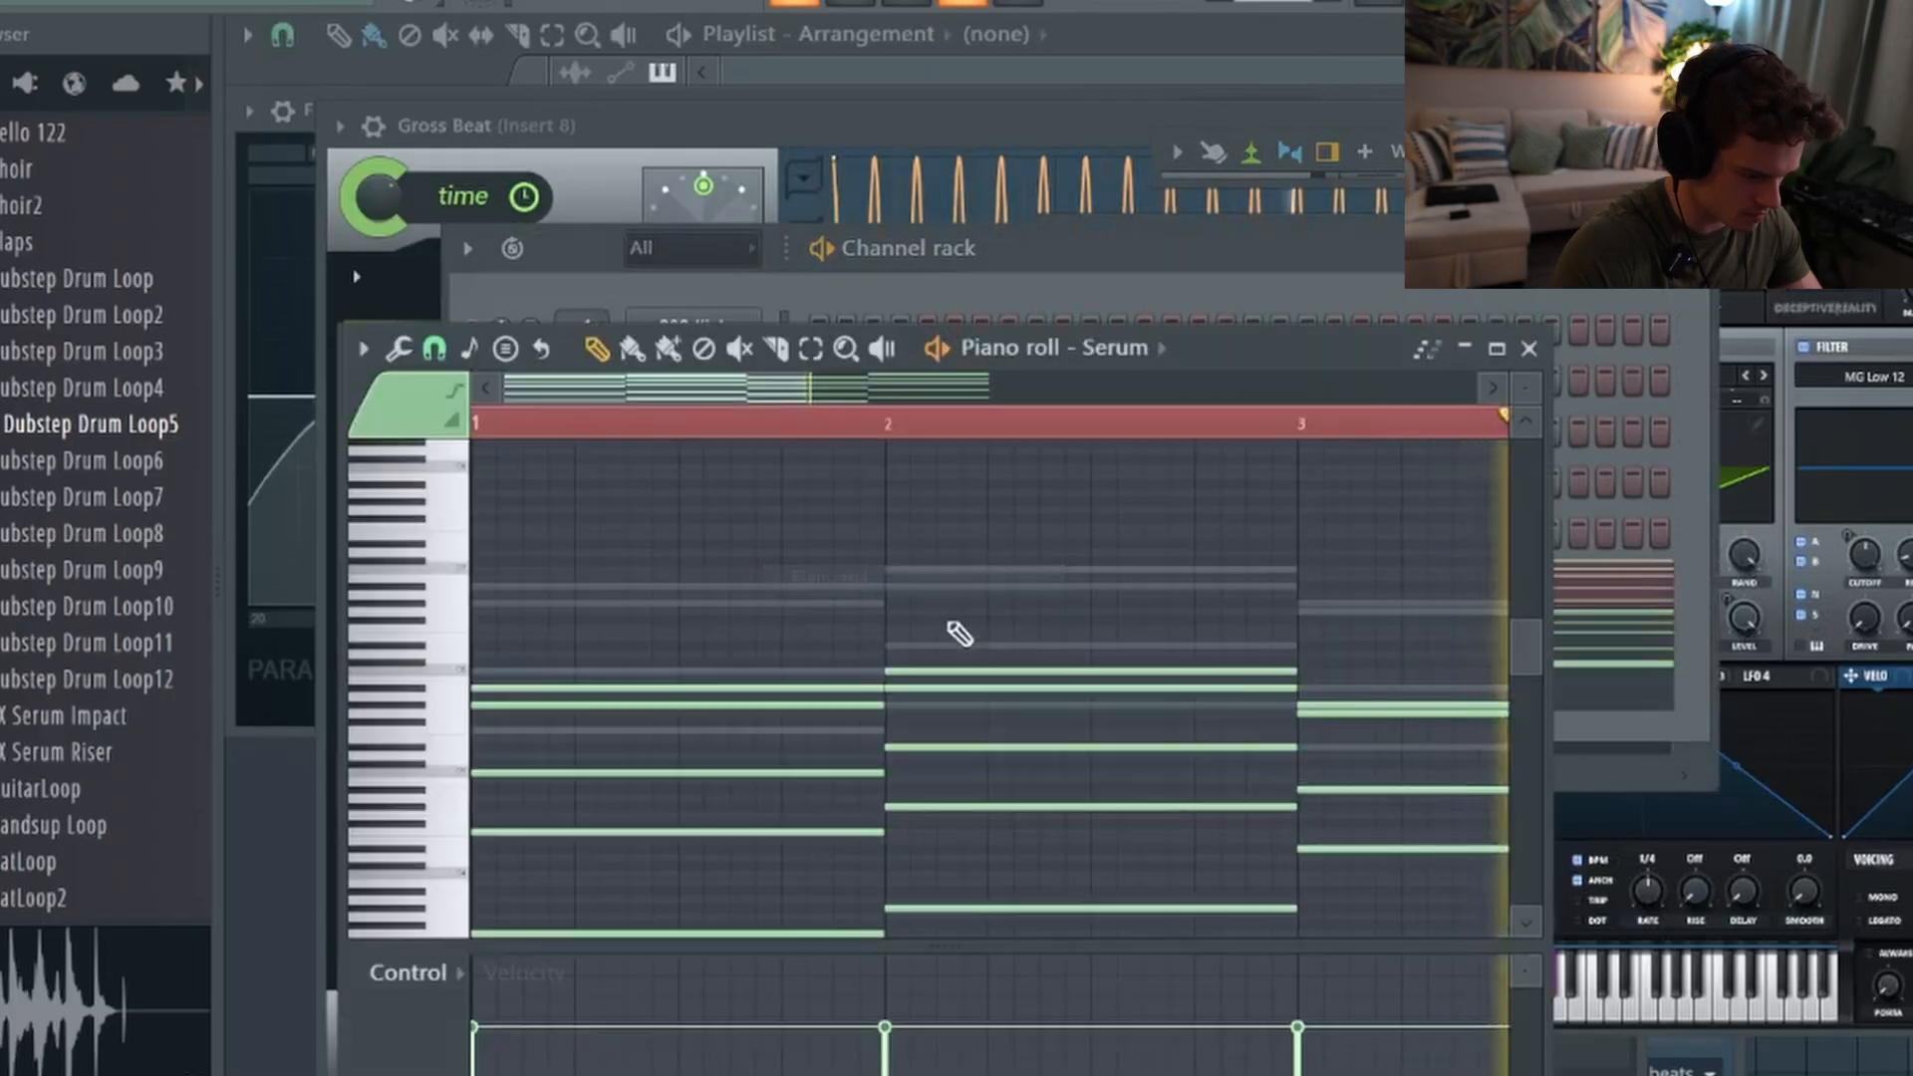